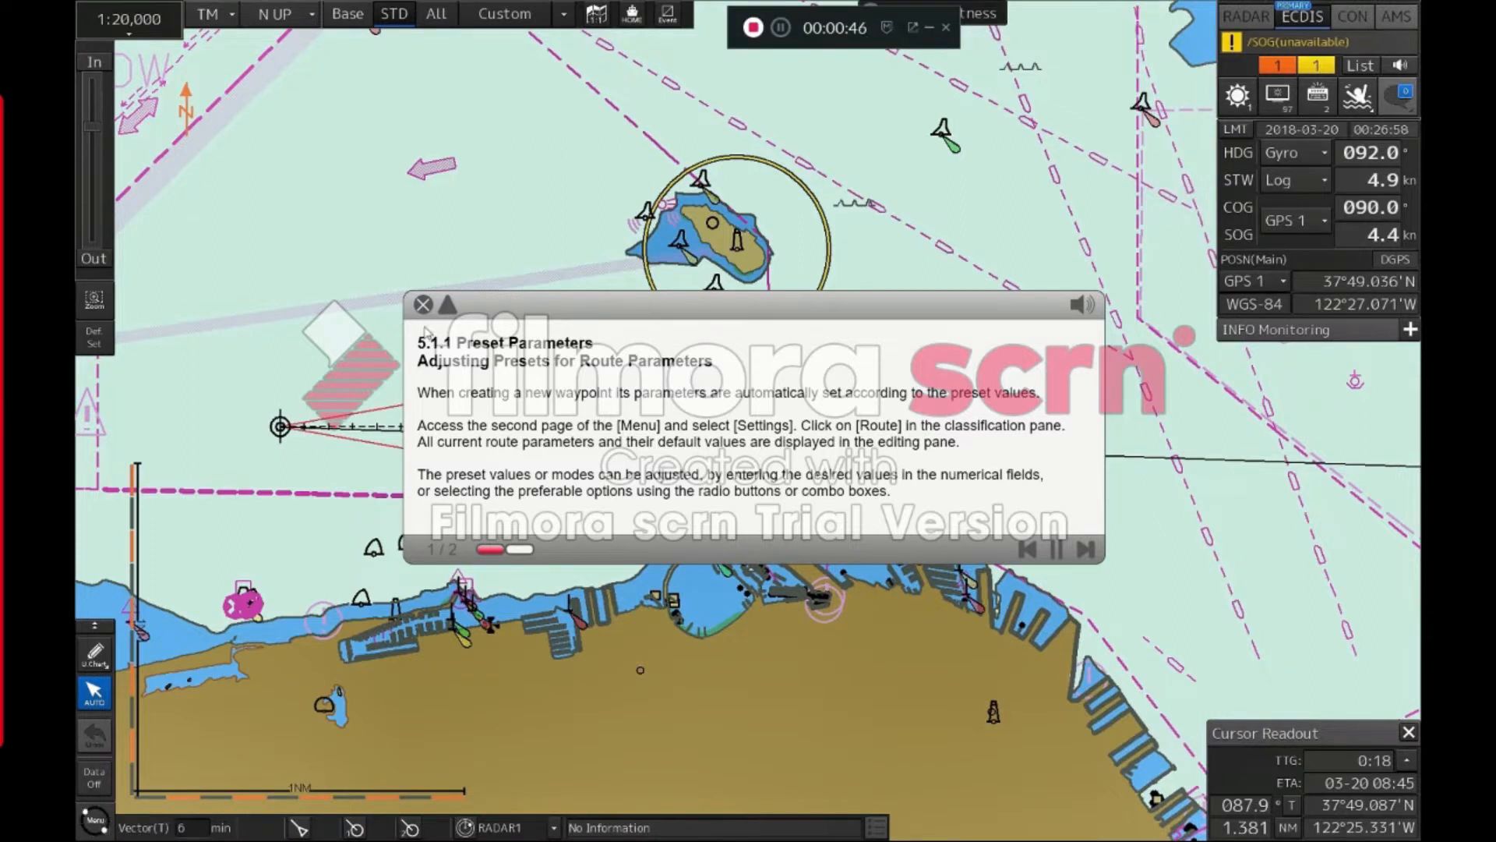
# Collapse the instruction window, move it clear of the chart, and open the Route settings with the default route parameters
pyautogui.click(449, 305)
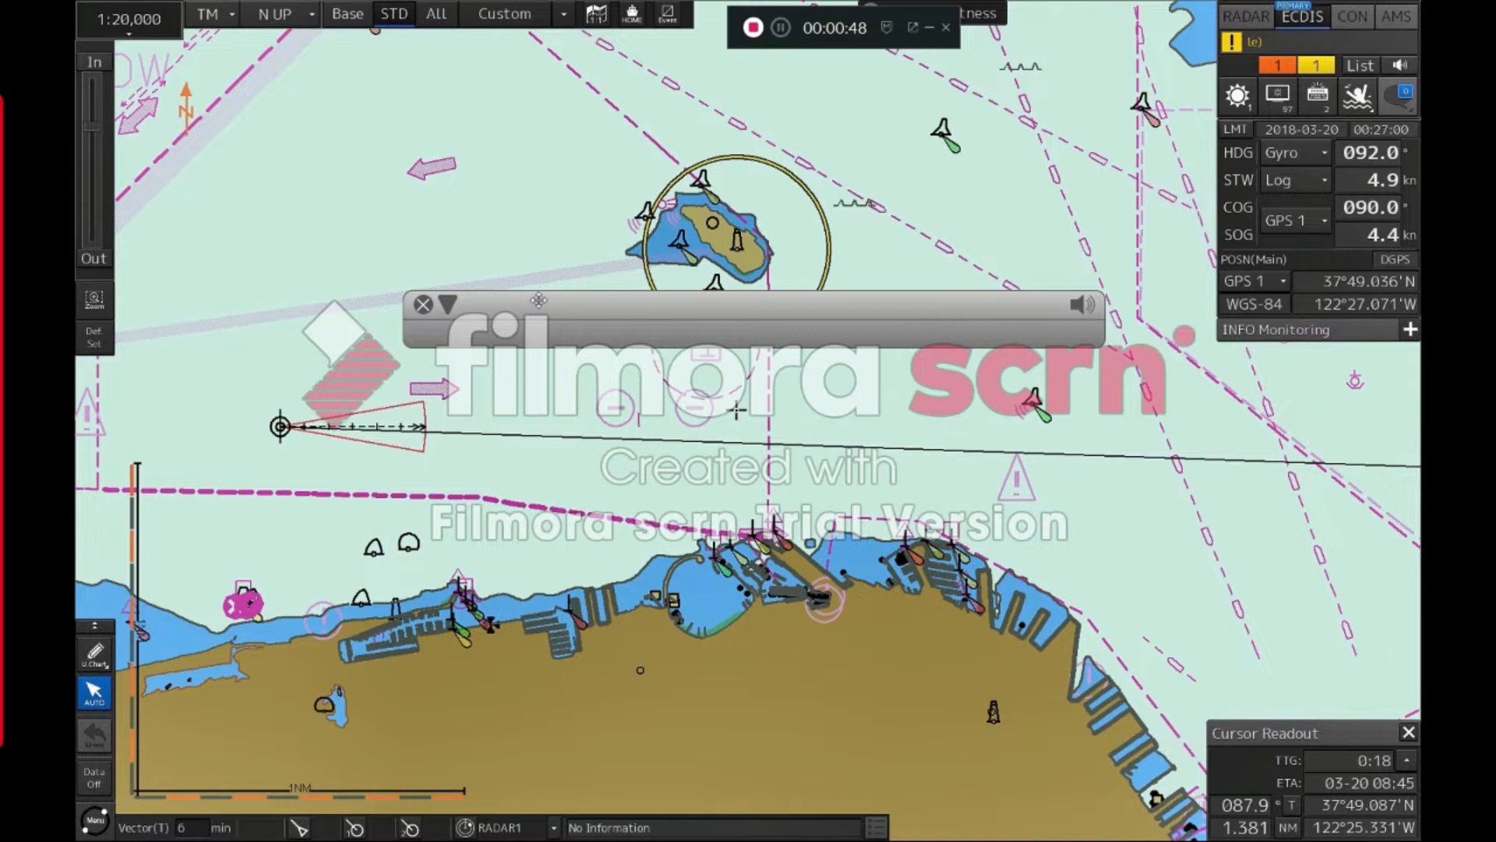
pyautogui.moveTo(537, 301); pyautogui.dragTo(321, 95)
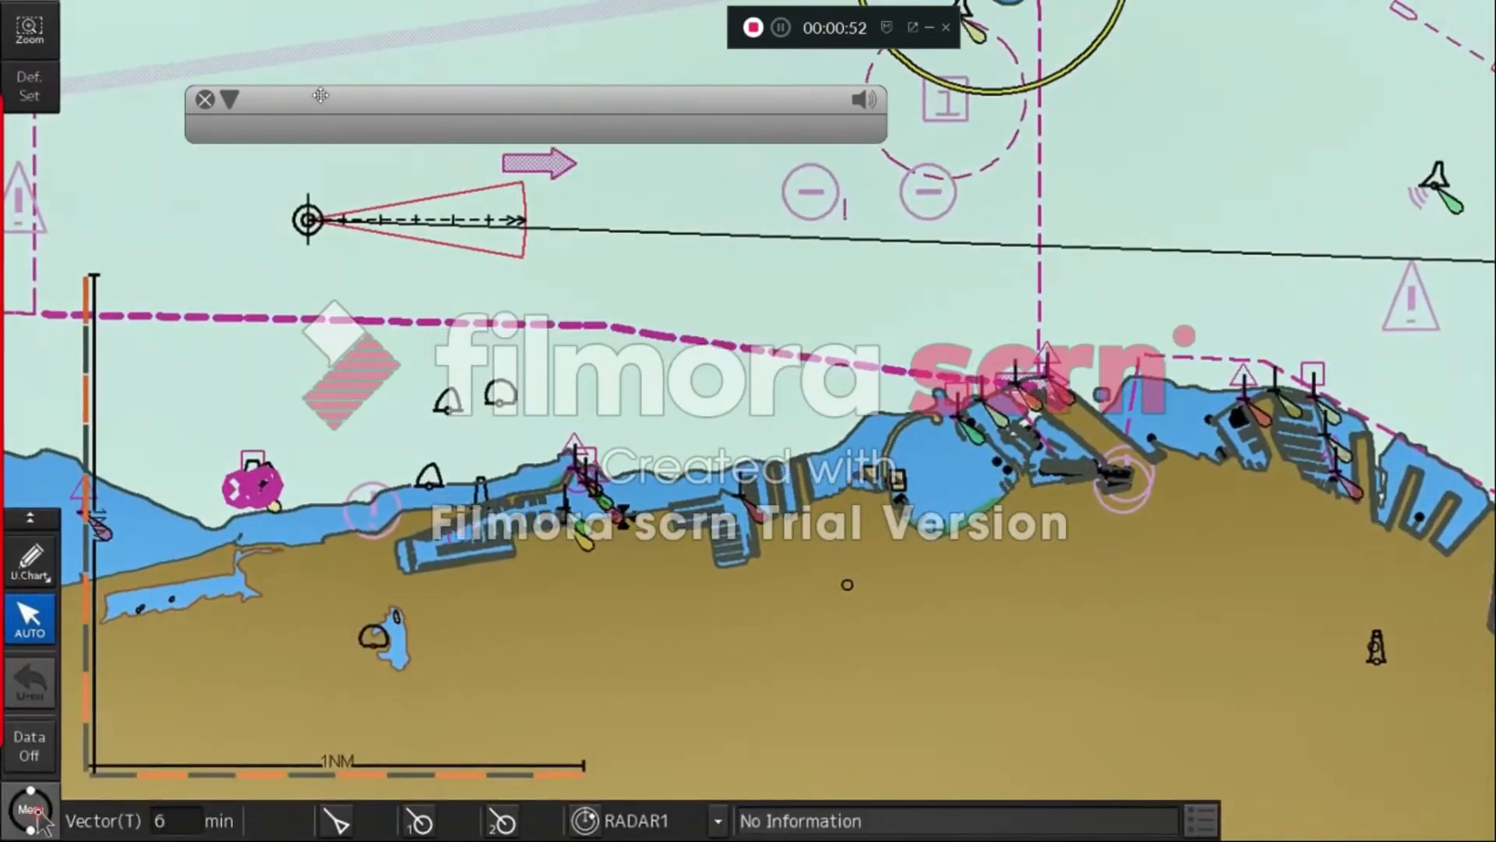
pyautogui.click(32, 812)
pyautogui.click(88, 804)
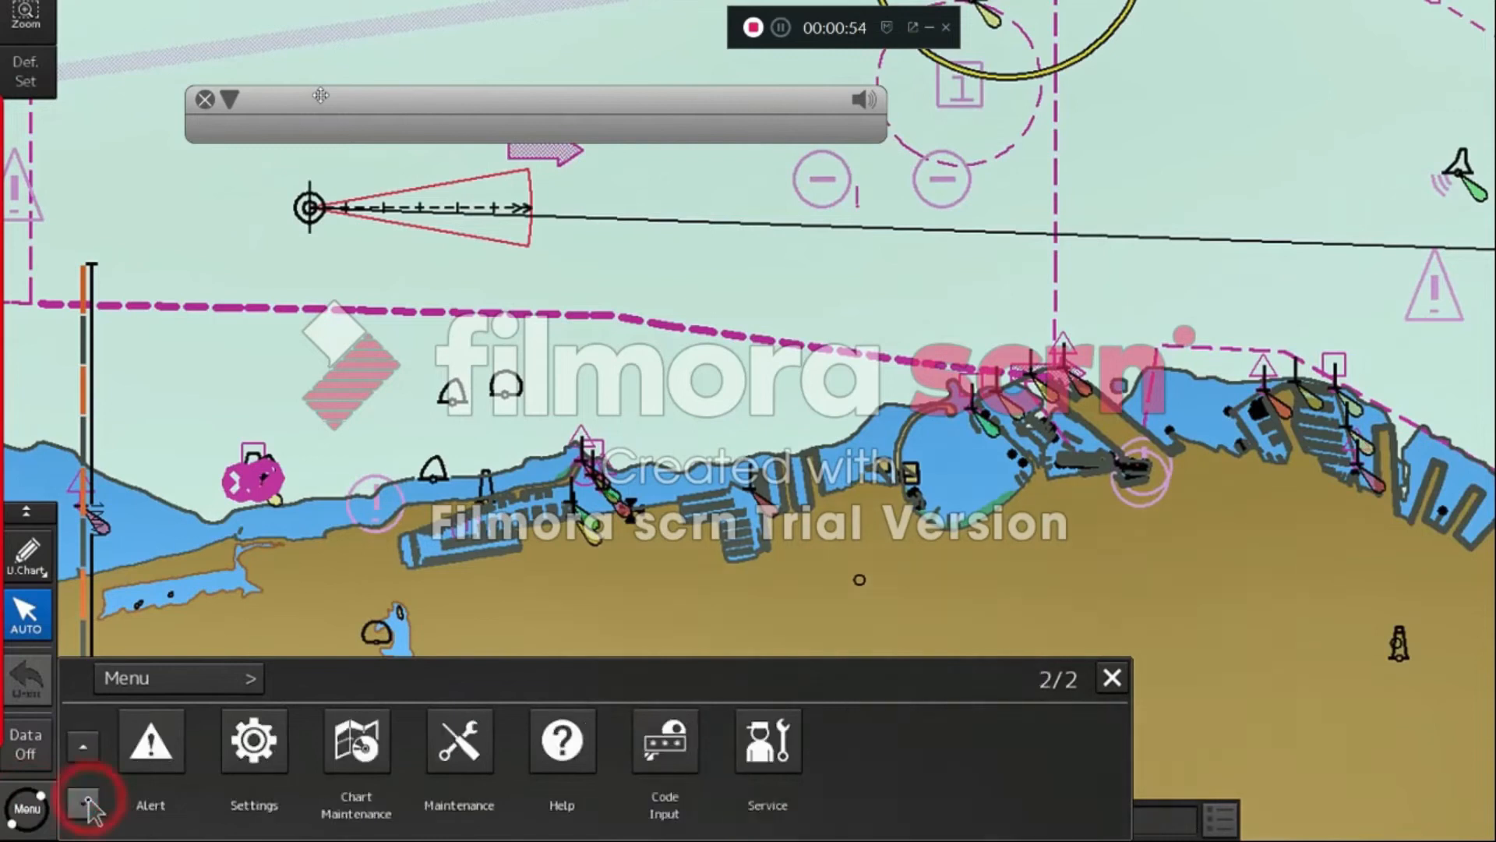
pyautogui.click(254, 746)
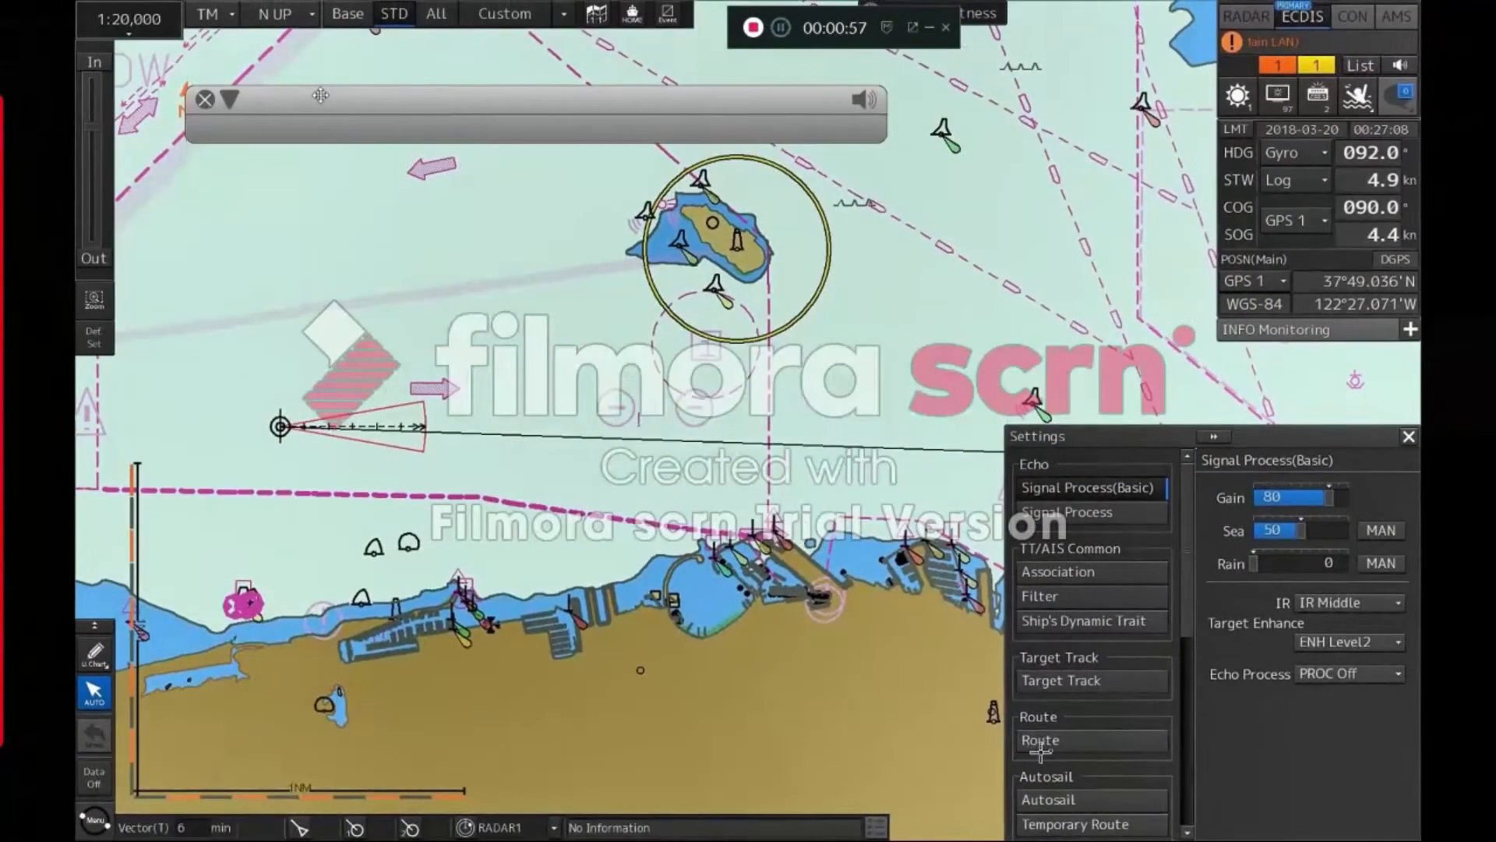
pyautogui.click(1280, 724)
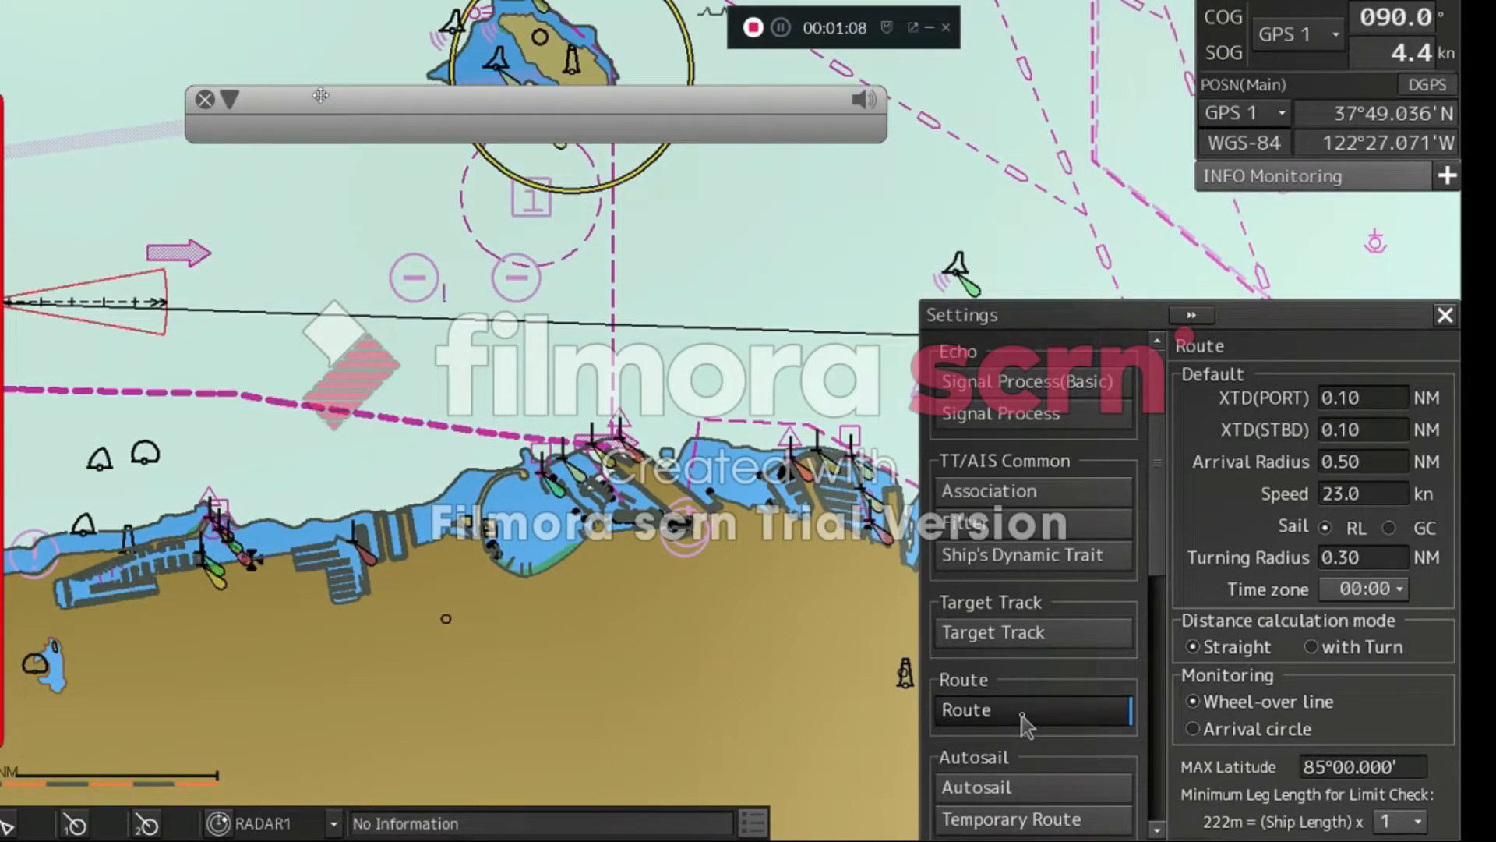
# Set the default route speed to 20 kn and the sail mode to RL after trying GC
pyautogui.click(1353, 498)
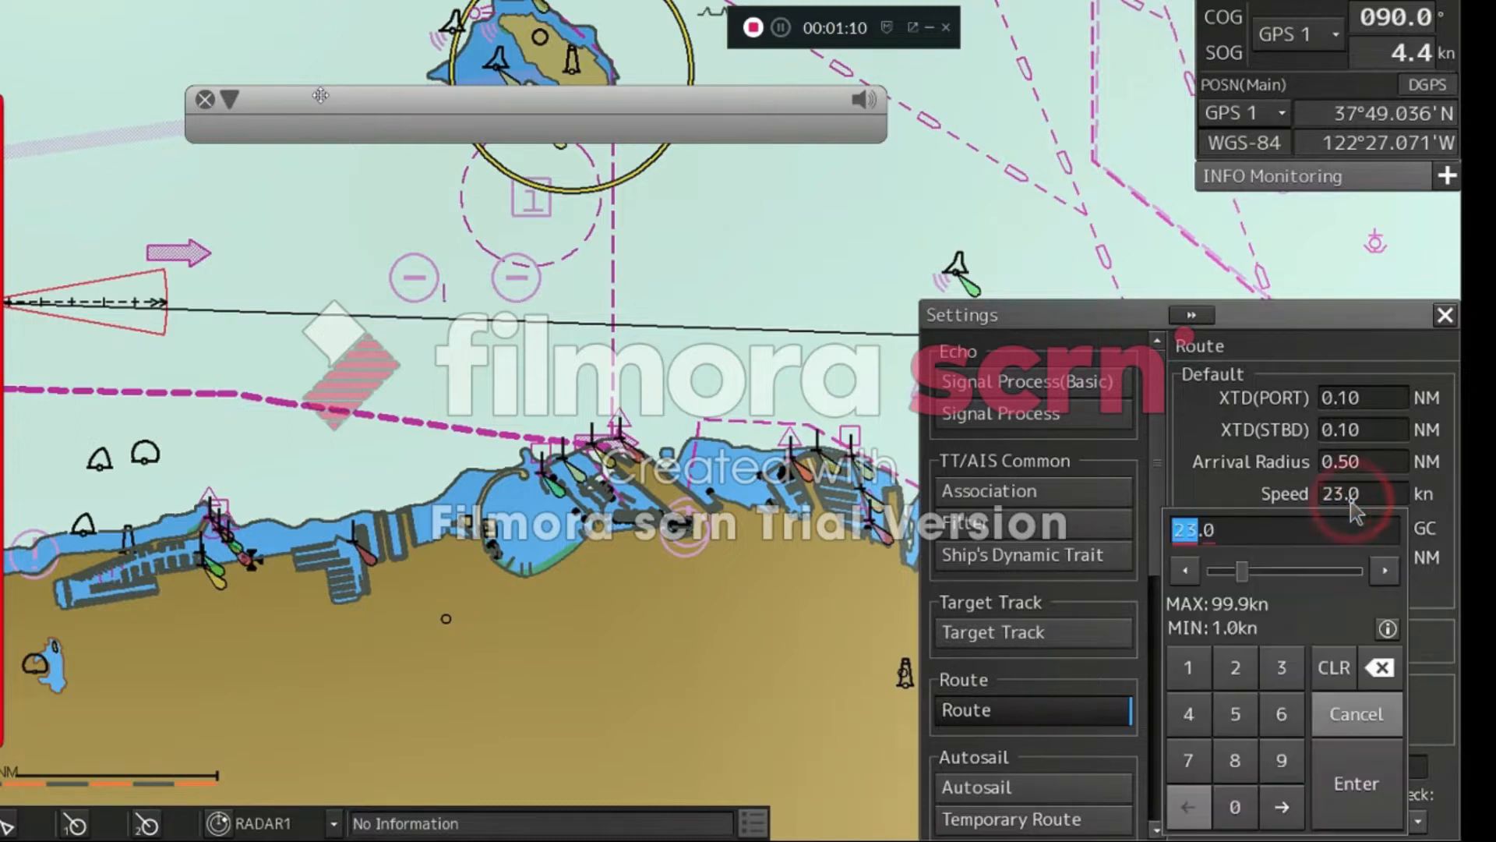
pyautogui.write('20')
pyautogui.press('Return')
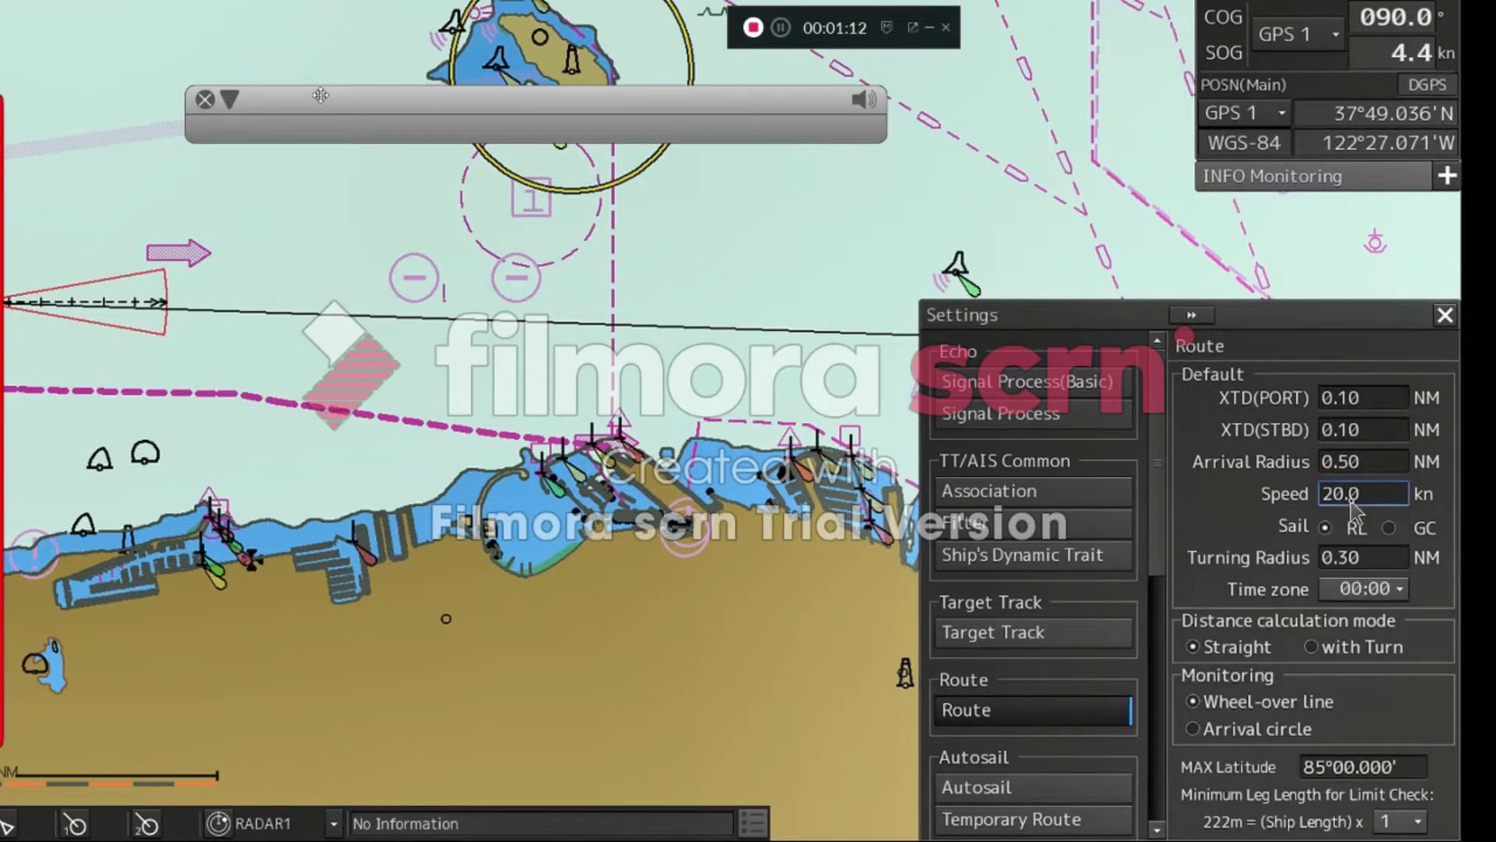
pyautogui.click(1389, 529)
pyautogui.click(1324, 527)
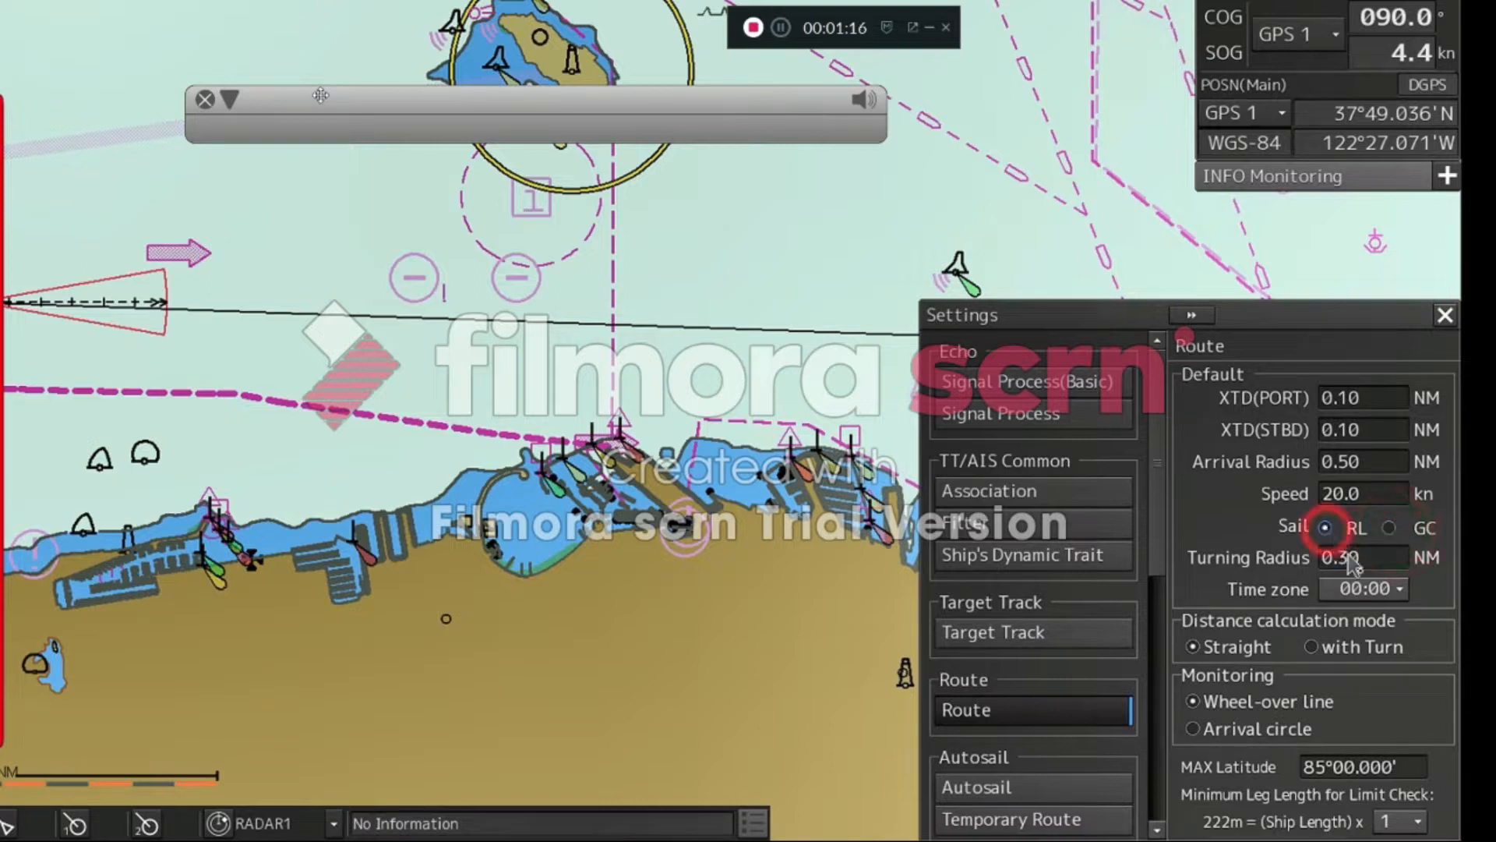
# Set the default time zone for routes to -07:00
pyautogui.click(1373, 590)
pyautogui.click(1399, 565)
pyautogui.click(1399, 565)
pyautogui.click(1399, 565)
pyautogui.click(1398, 565)
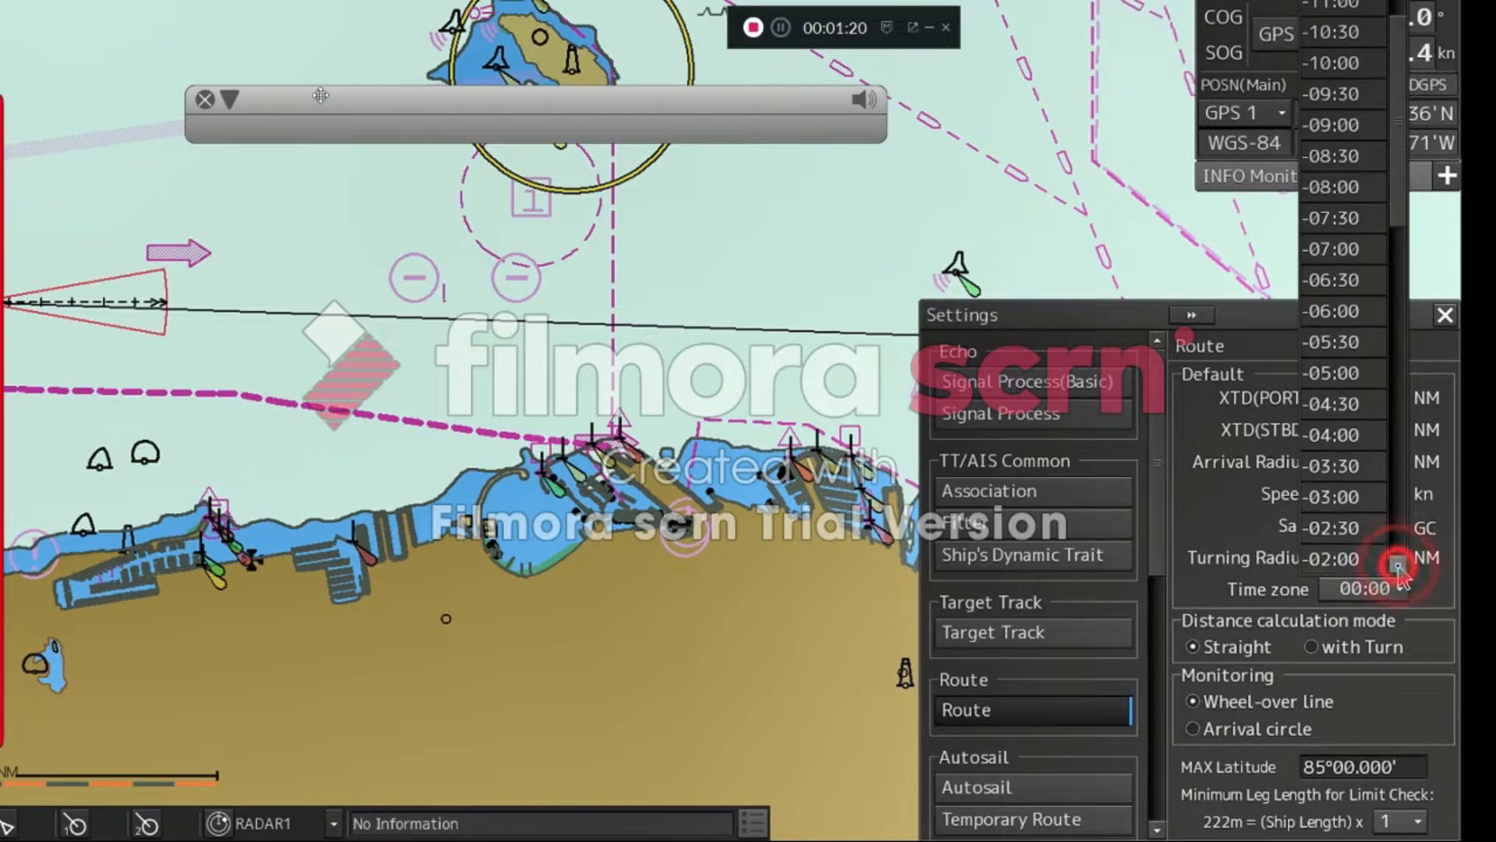
pyautogui.click(1338, 249)
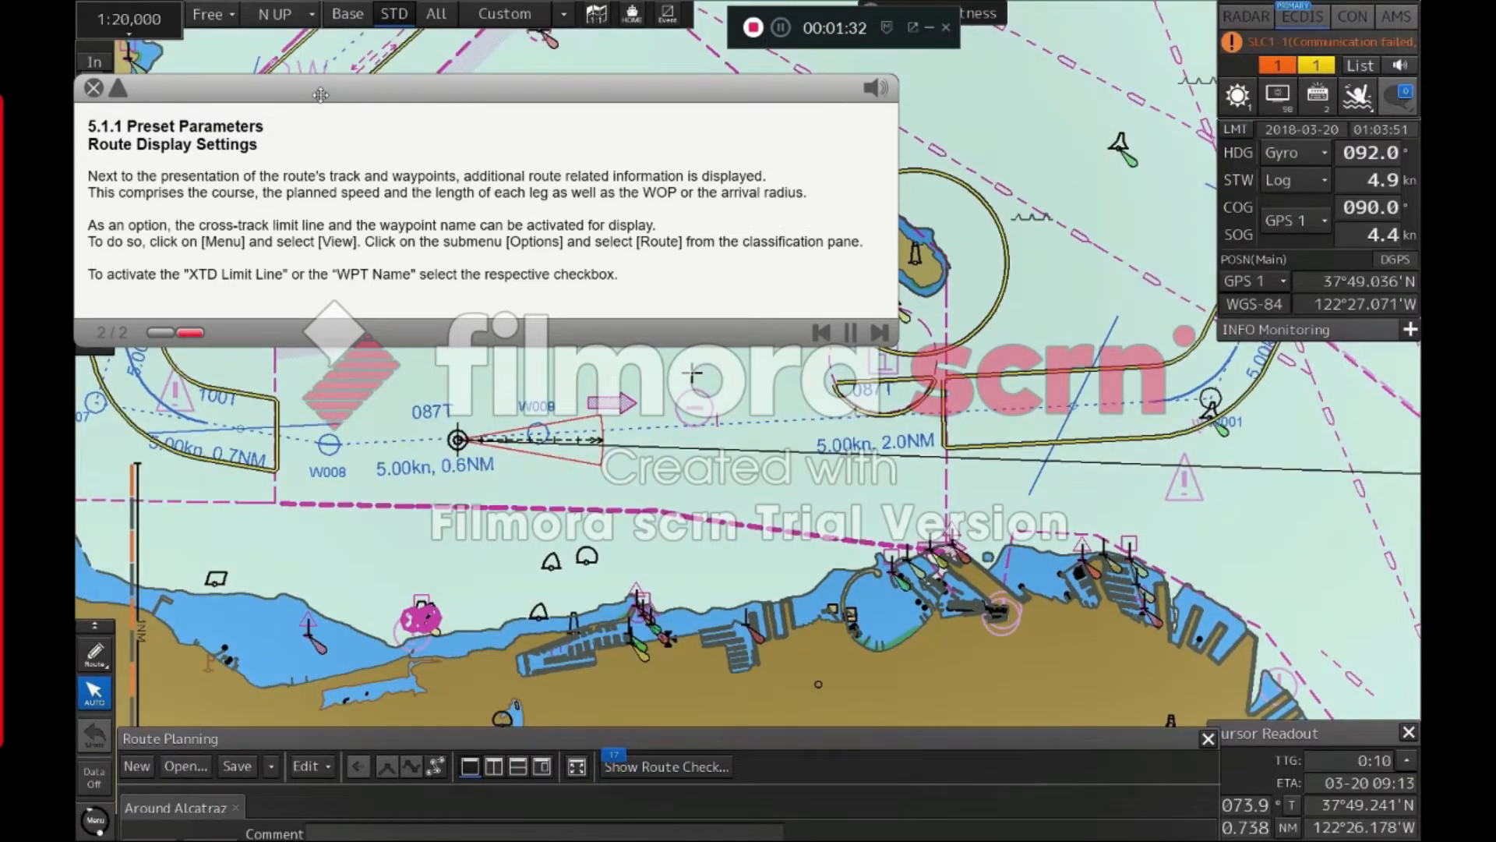
# Collapse the instructions and enable the XTD Limit Line and Show WPT Name in the route view options
pyautogui.click(119, 90)
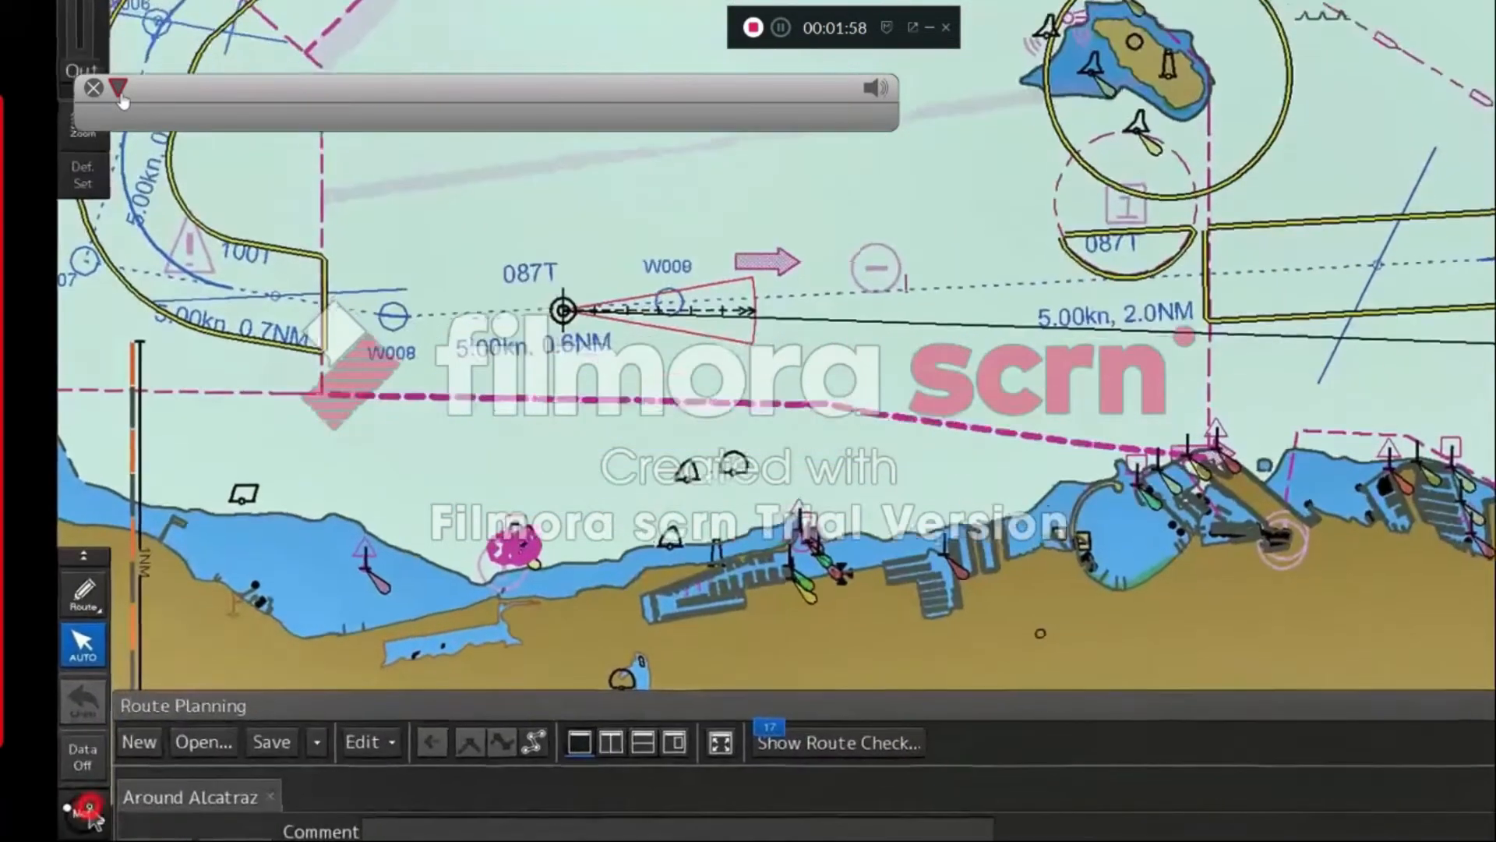
pyautogui.click(91, 817)
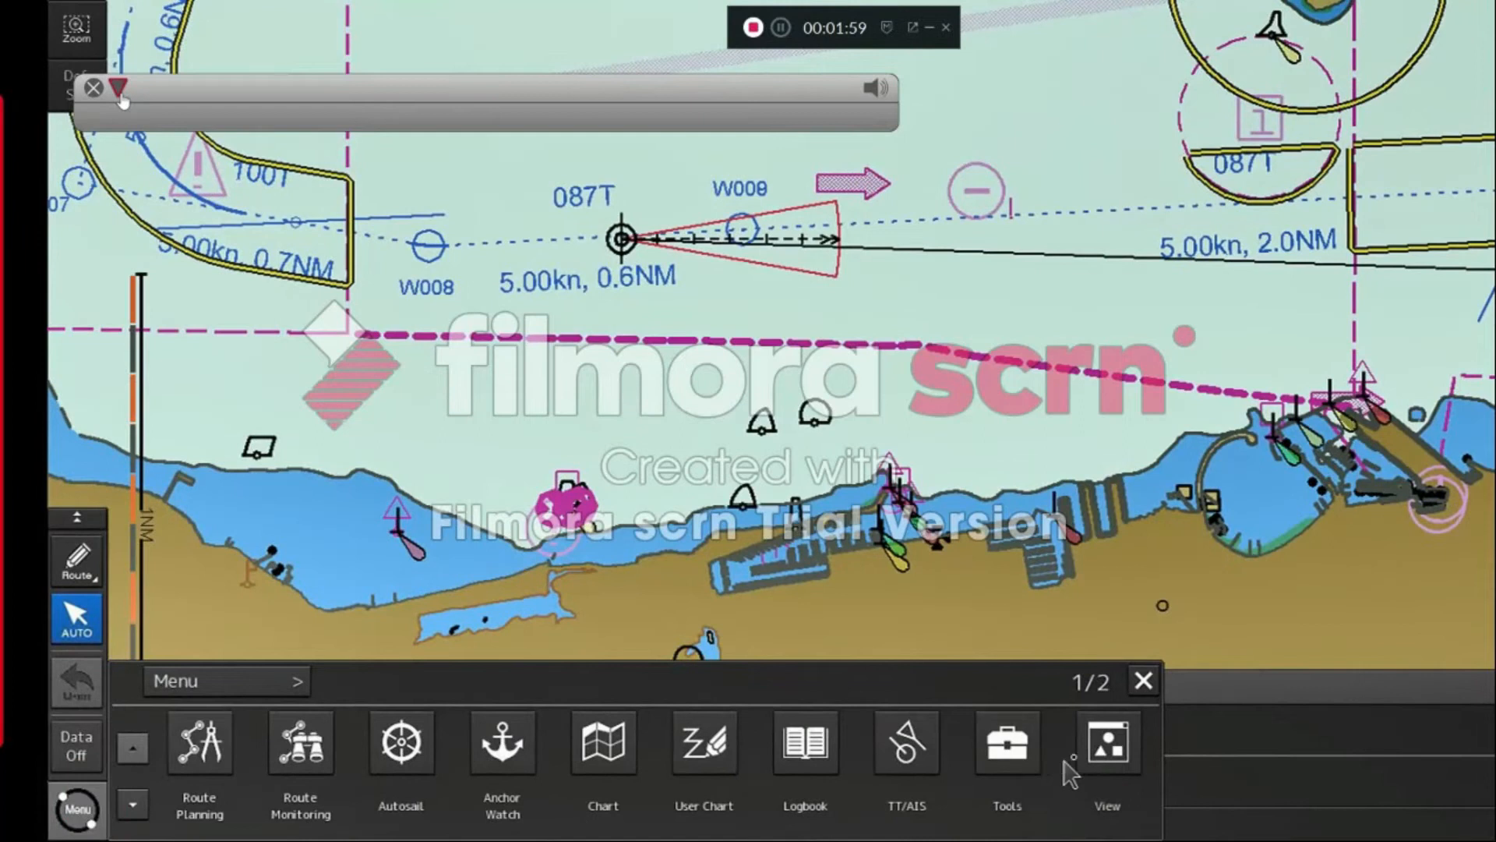
pyautogui.click(1102, 747)
pyautogui.click(601, 739)
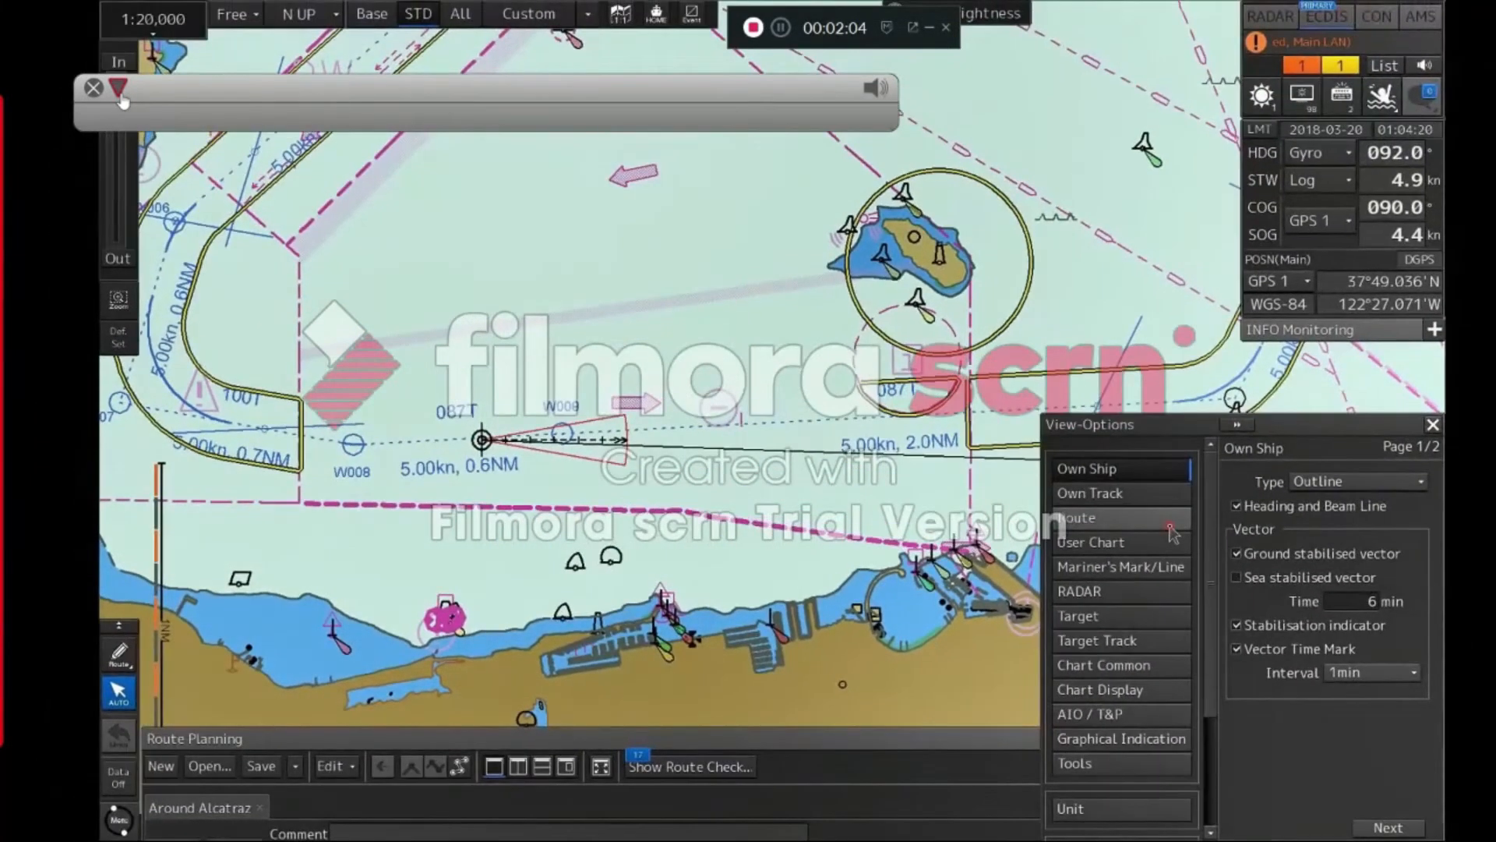
pyautogui.click(1174, 524)
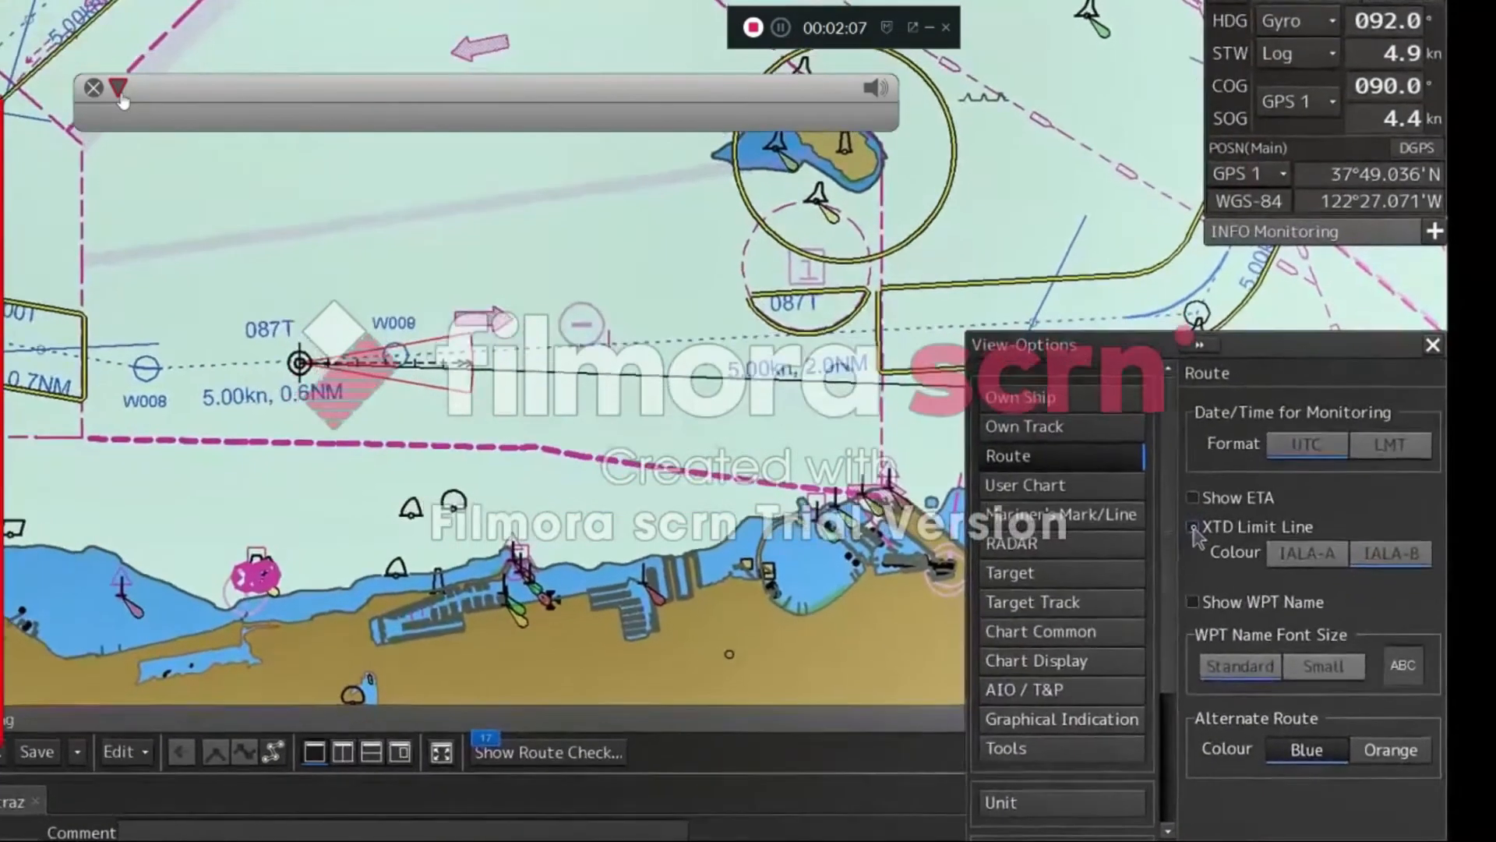
pyautogui.click(1193, 528)
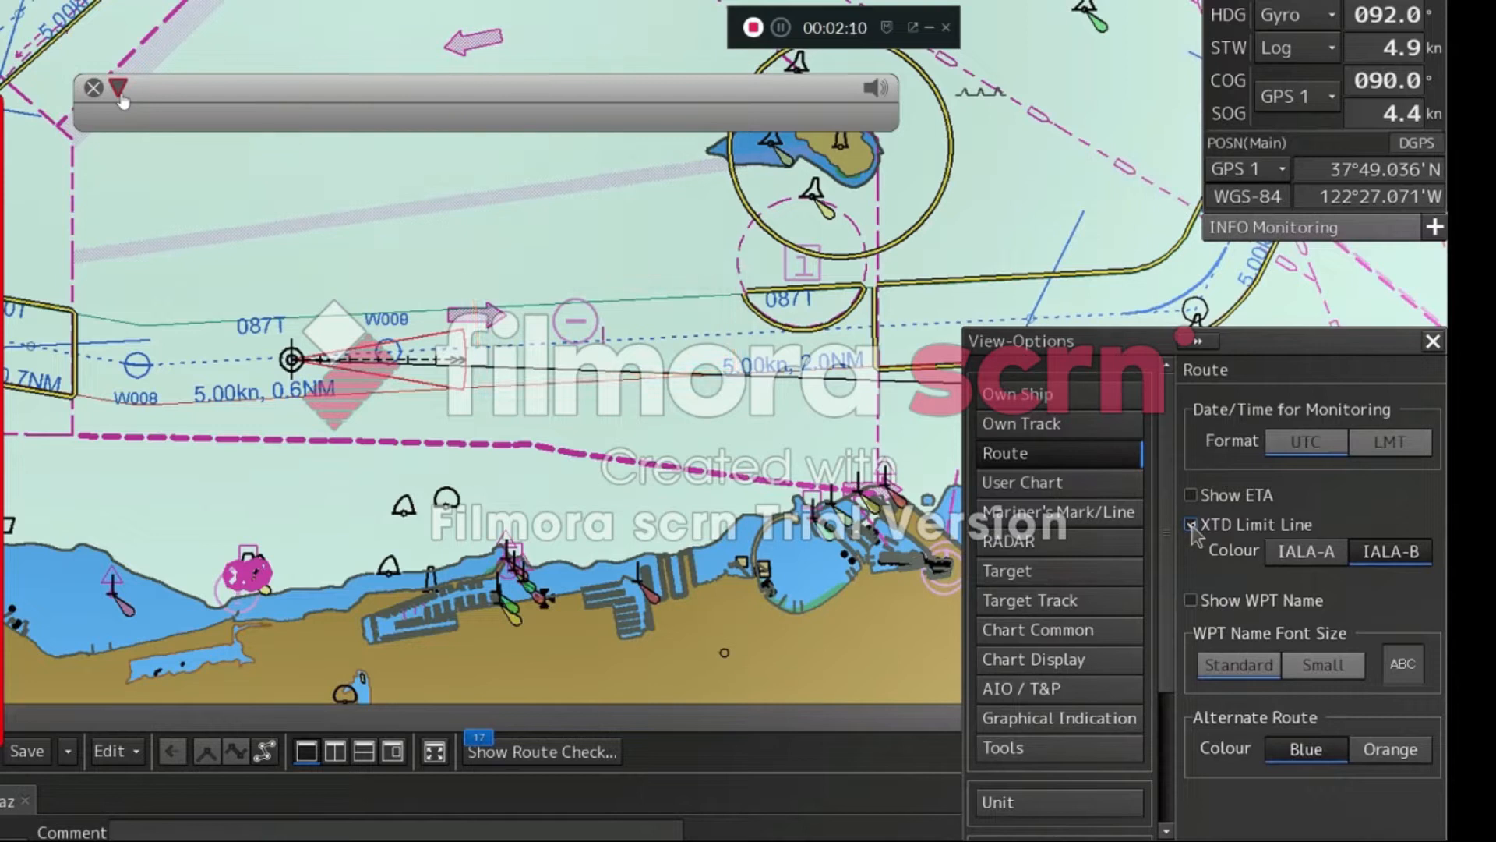
pyautogui.click(1192, 602)
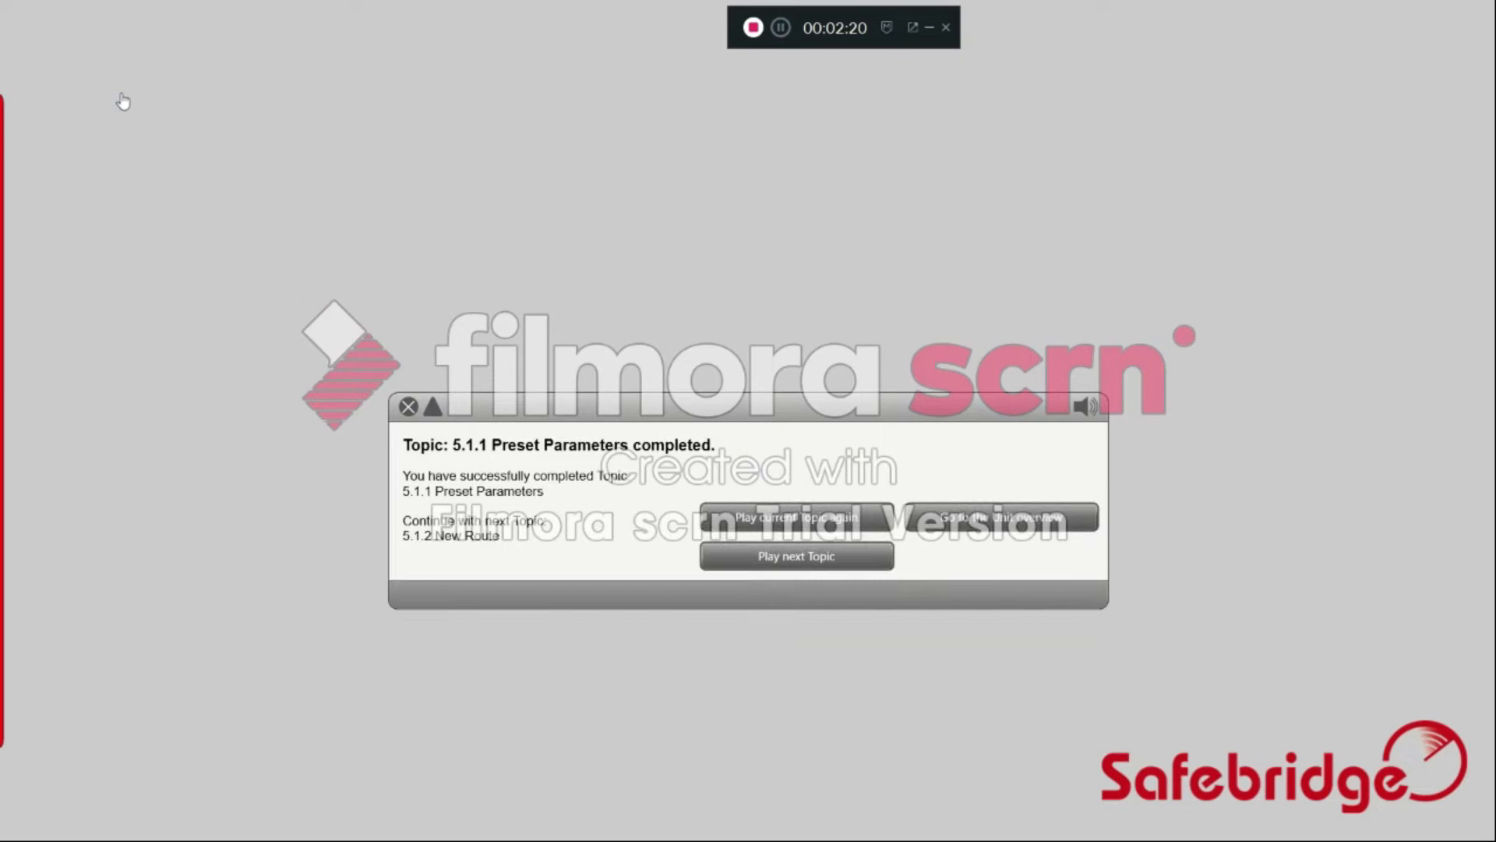
# Go through topic 5.1.2 New Route and start topic 5.1.3 Adding a Waypoint
pyautogui.click(787, 565)
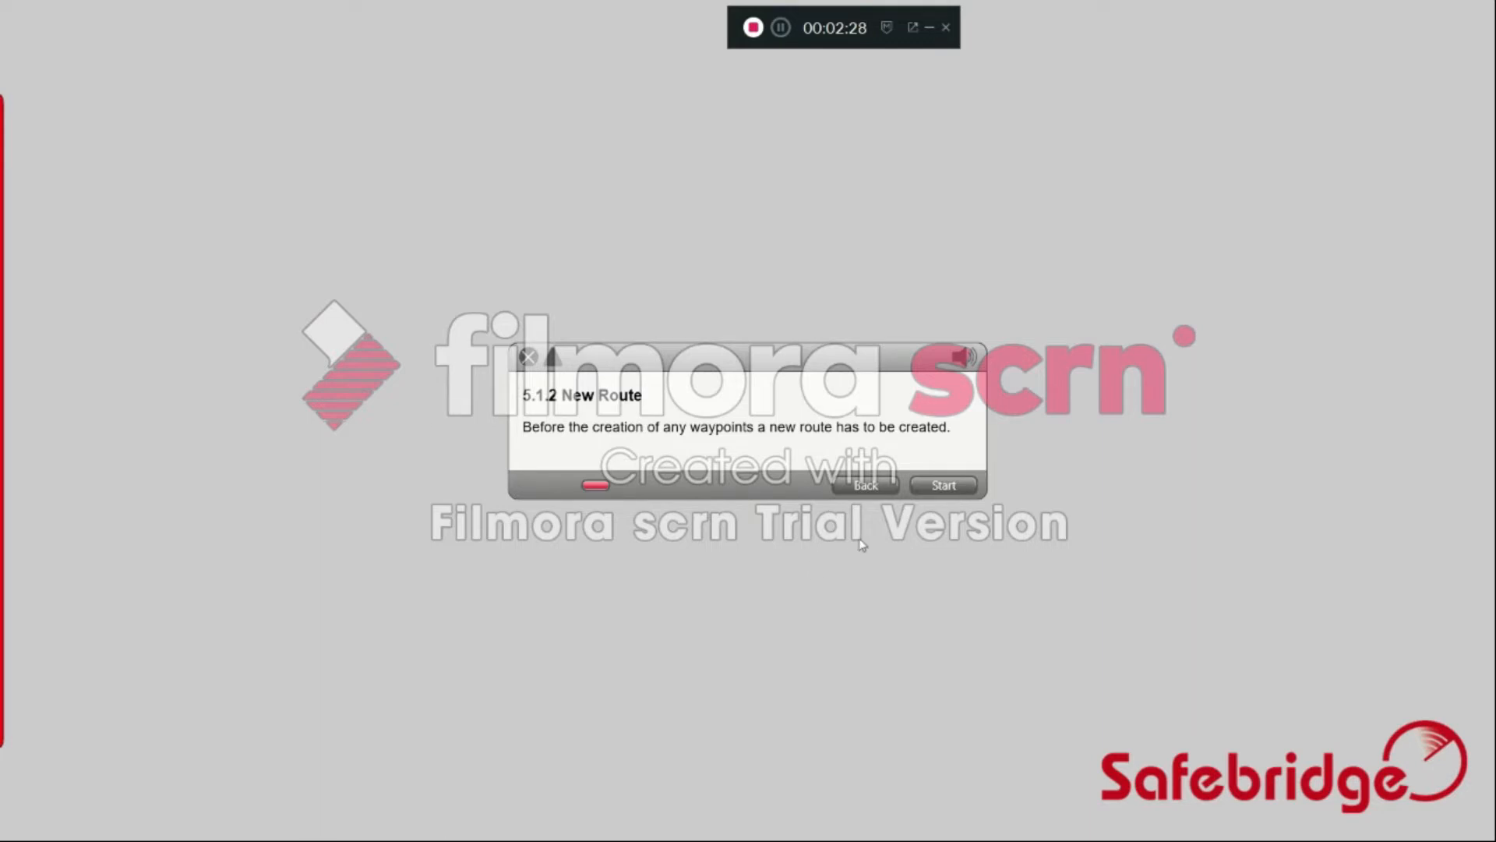
pyautogui.click(956, 487)
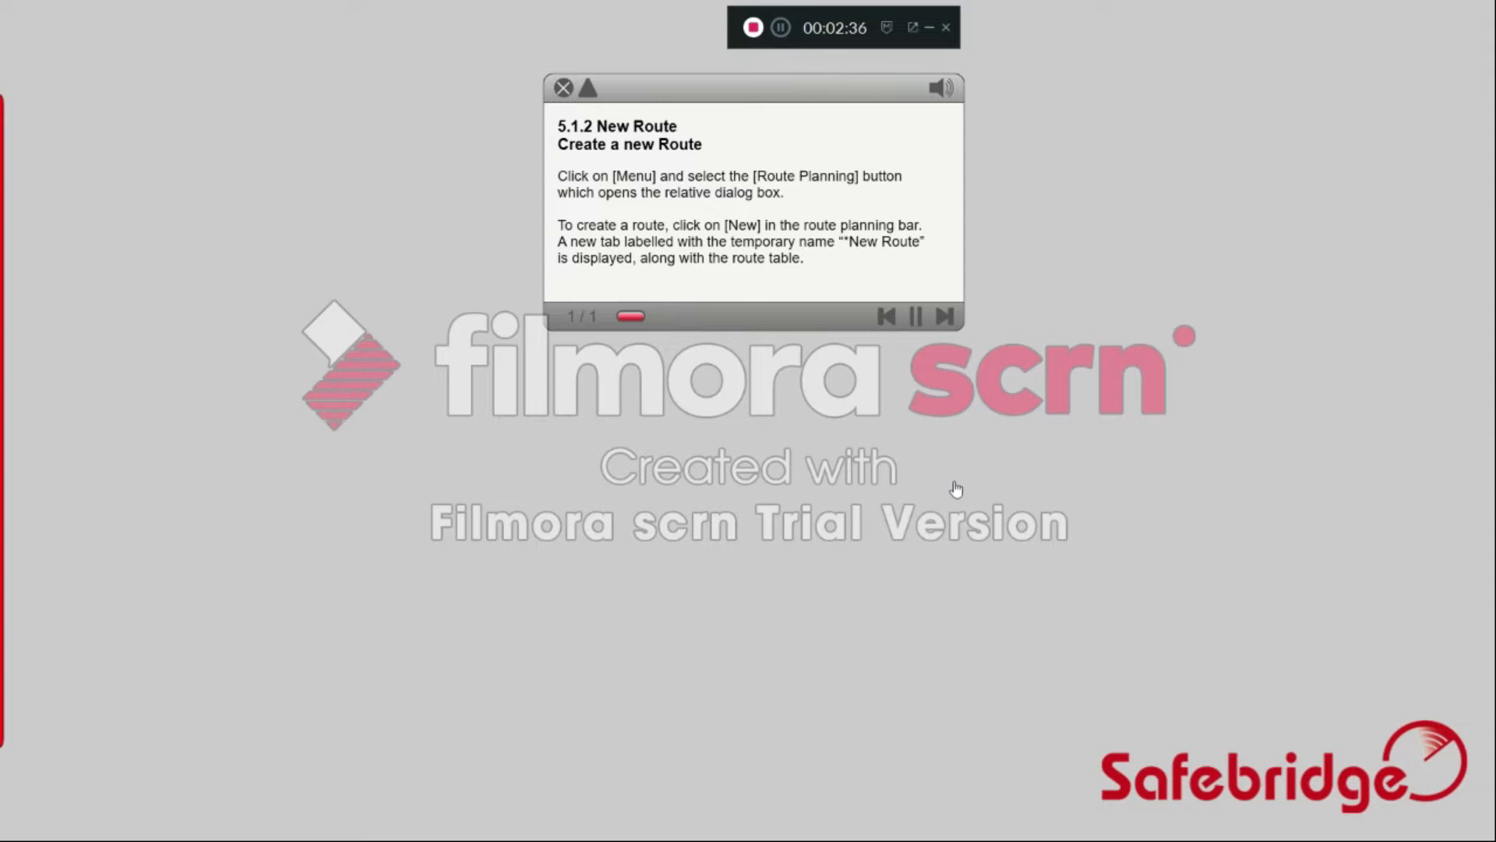
pyautogui.click(587, 88)
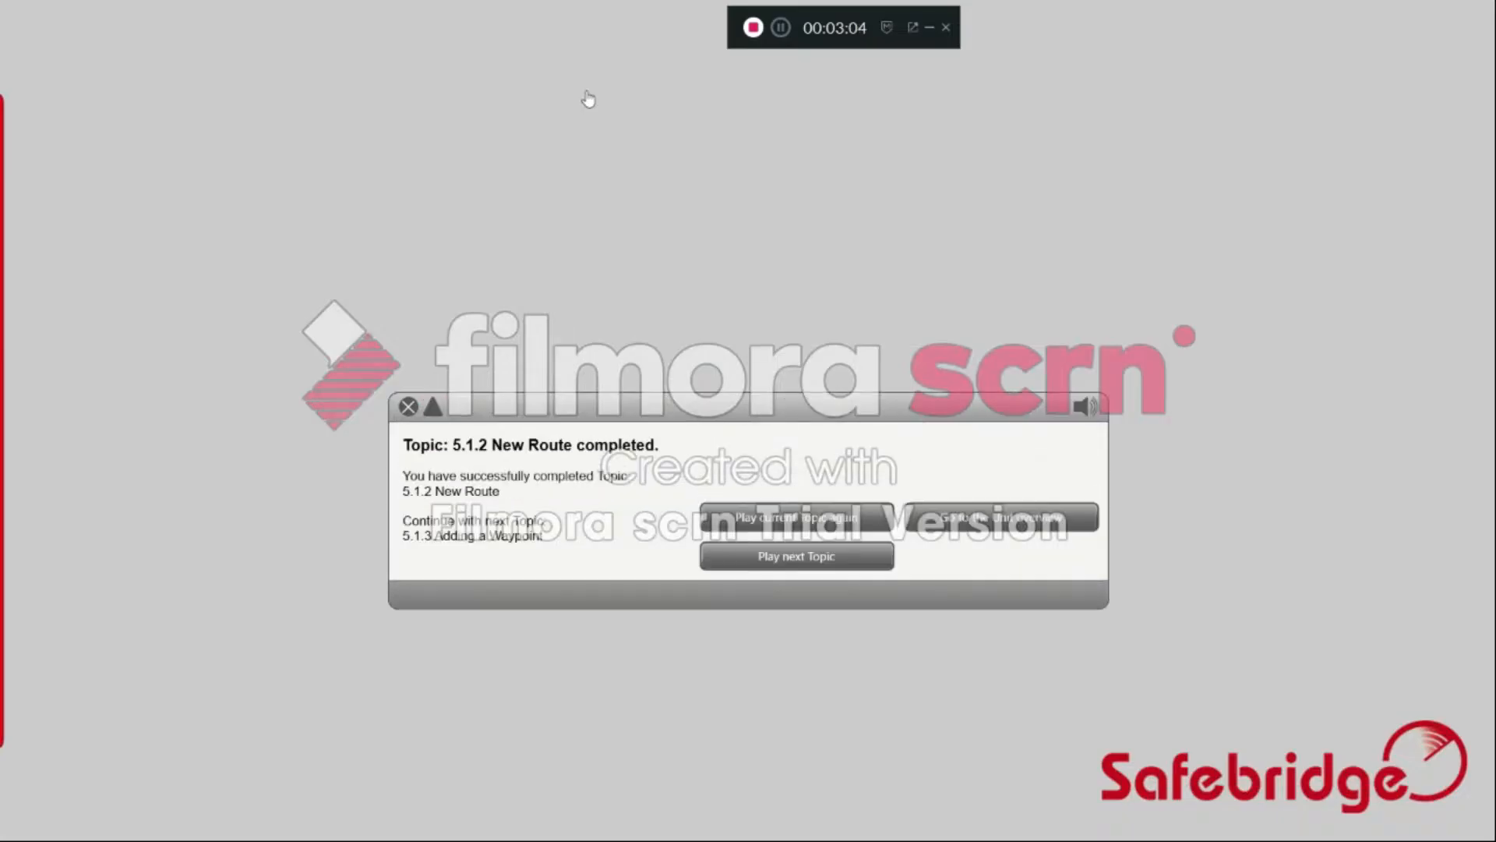
pyautogui.click(854, 567)
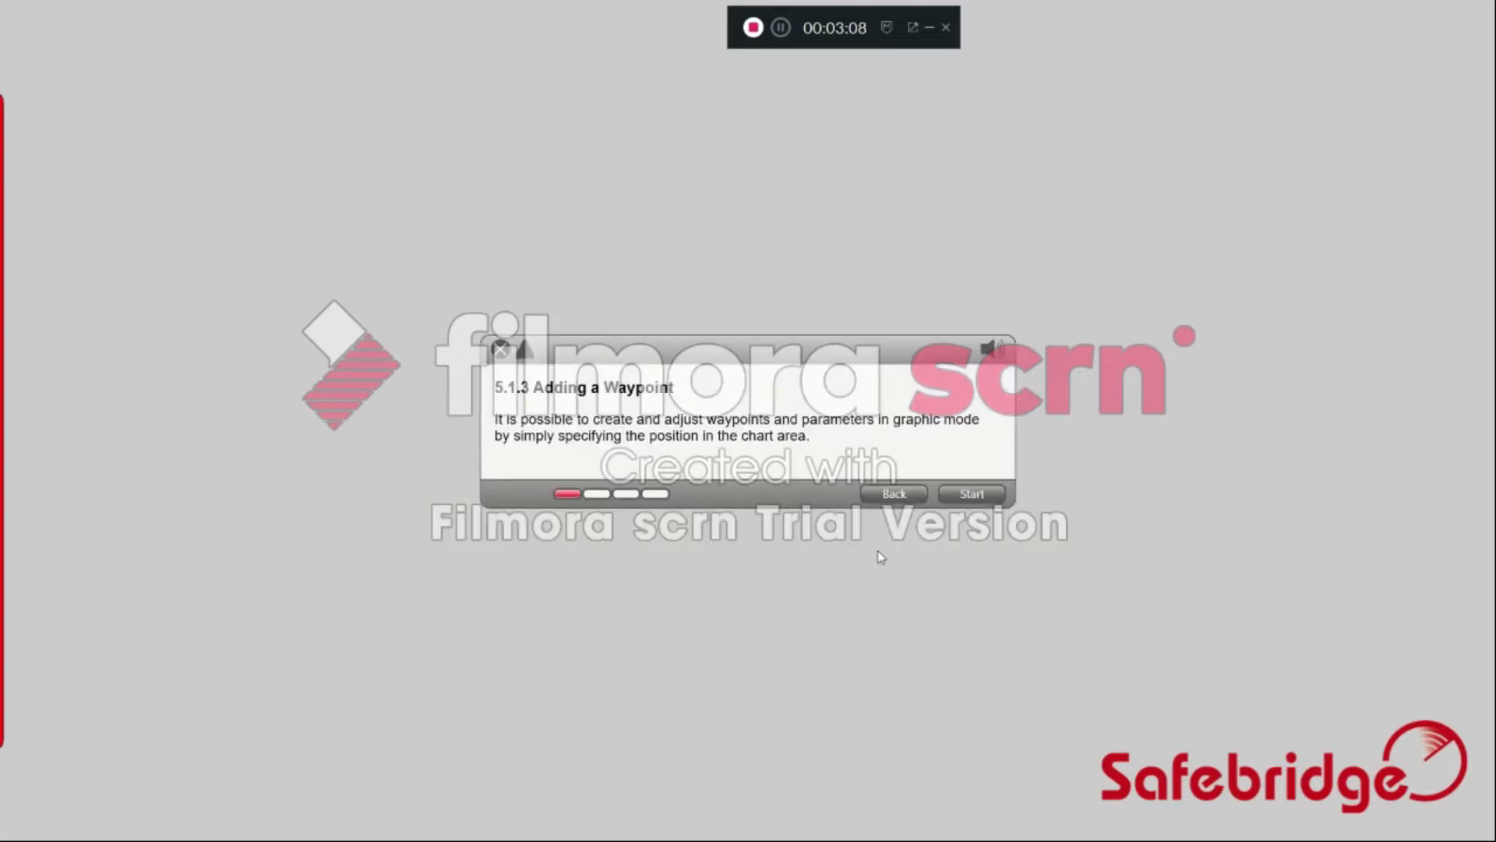
pyautogui.click(964, 501)
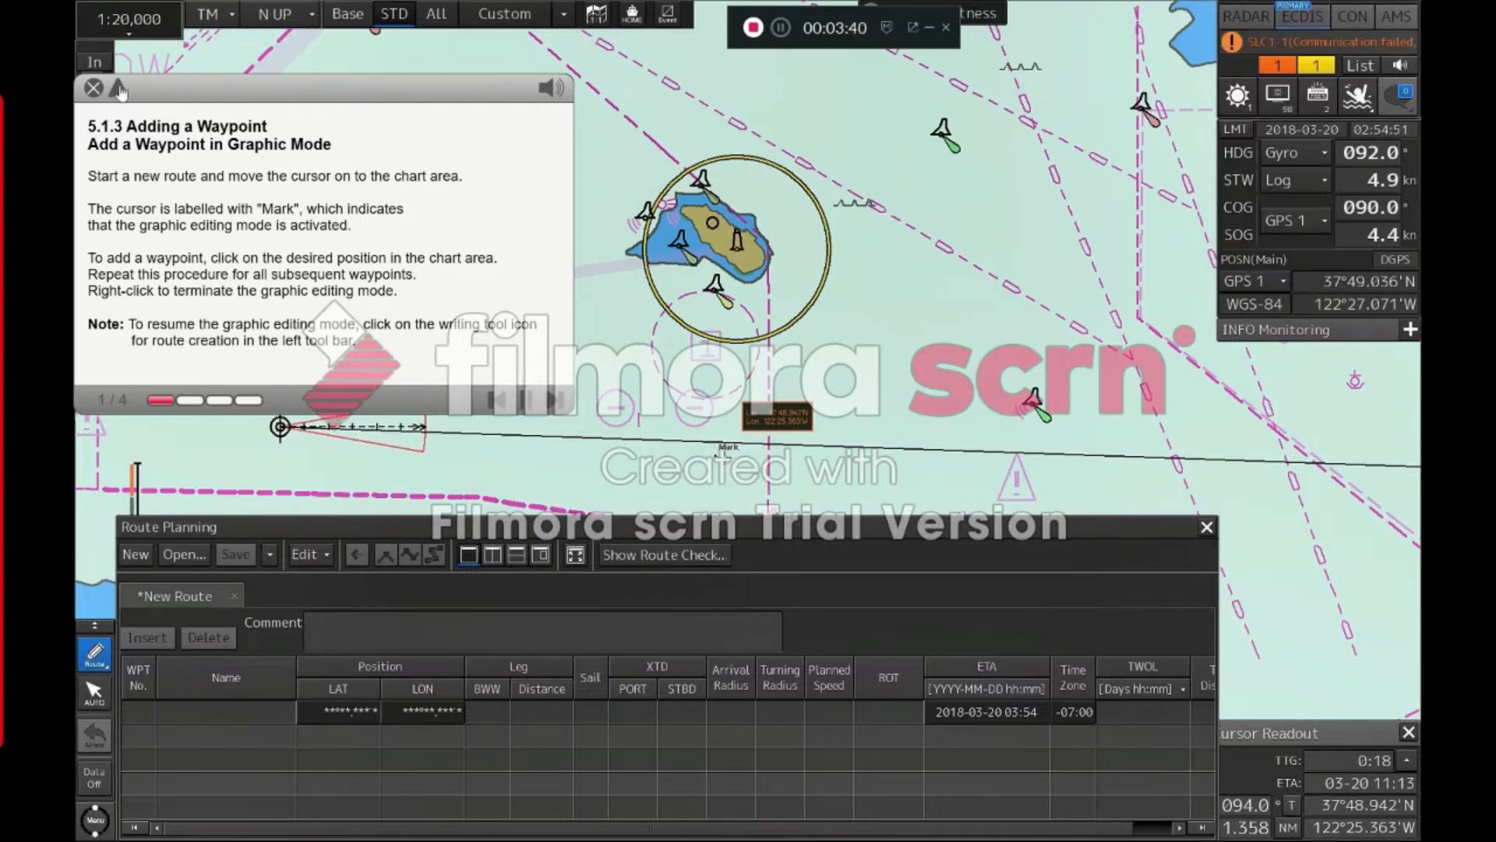
# Plot waypoints 0 to 3 in graphic mode with legs of about 2.0 NM east, 0.9 NM north and 0.5 NM northwest
pyautogui.click(119, 89)
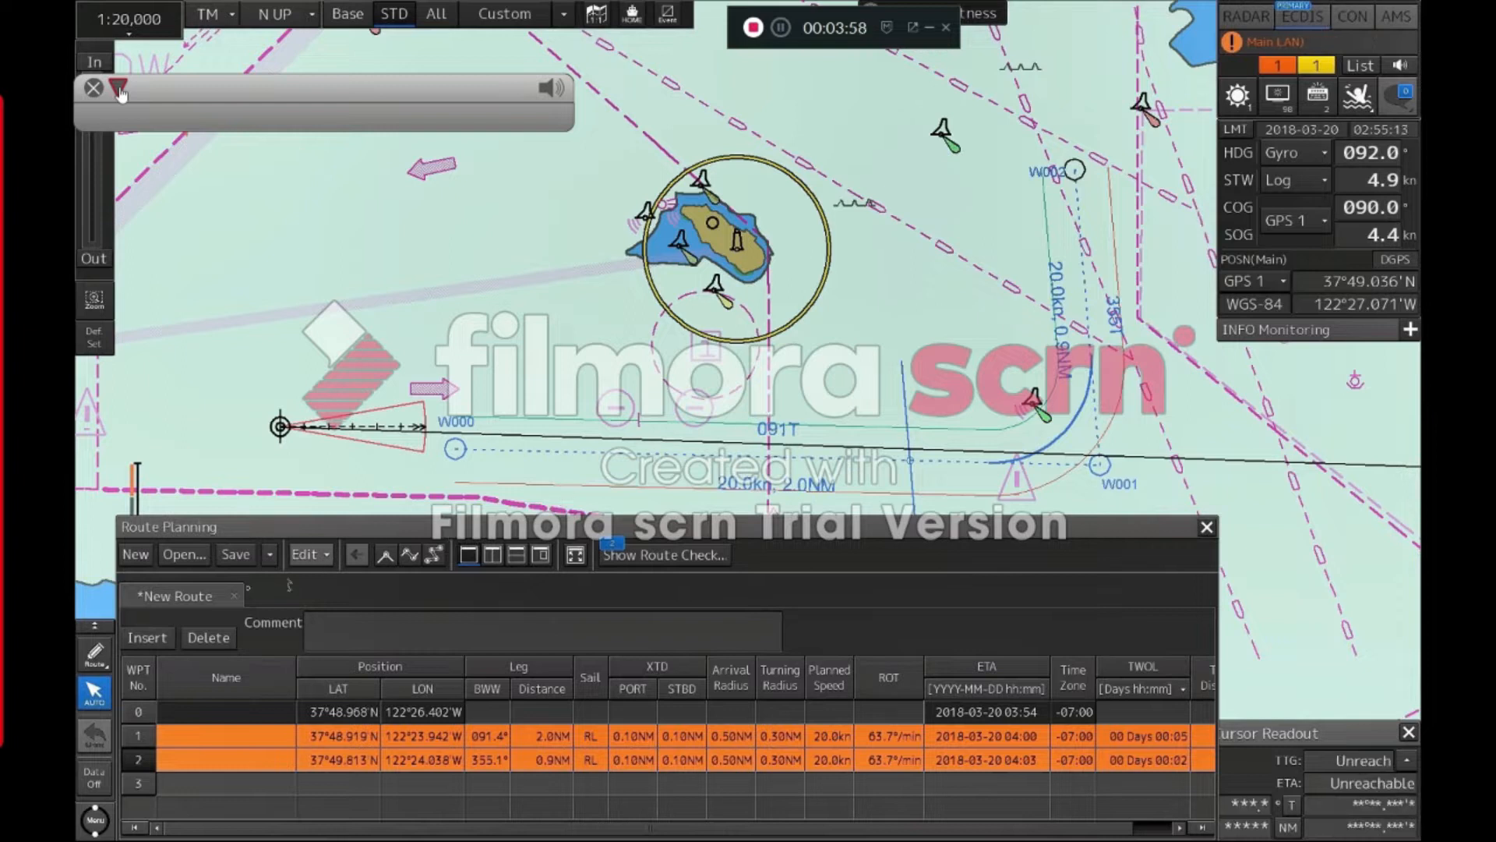
pyautogui.click(97, 659)
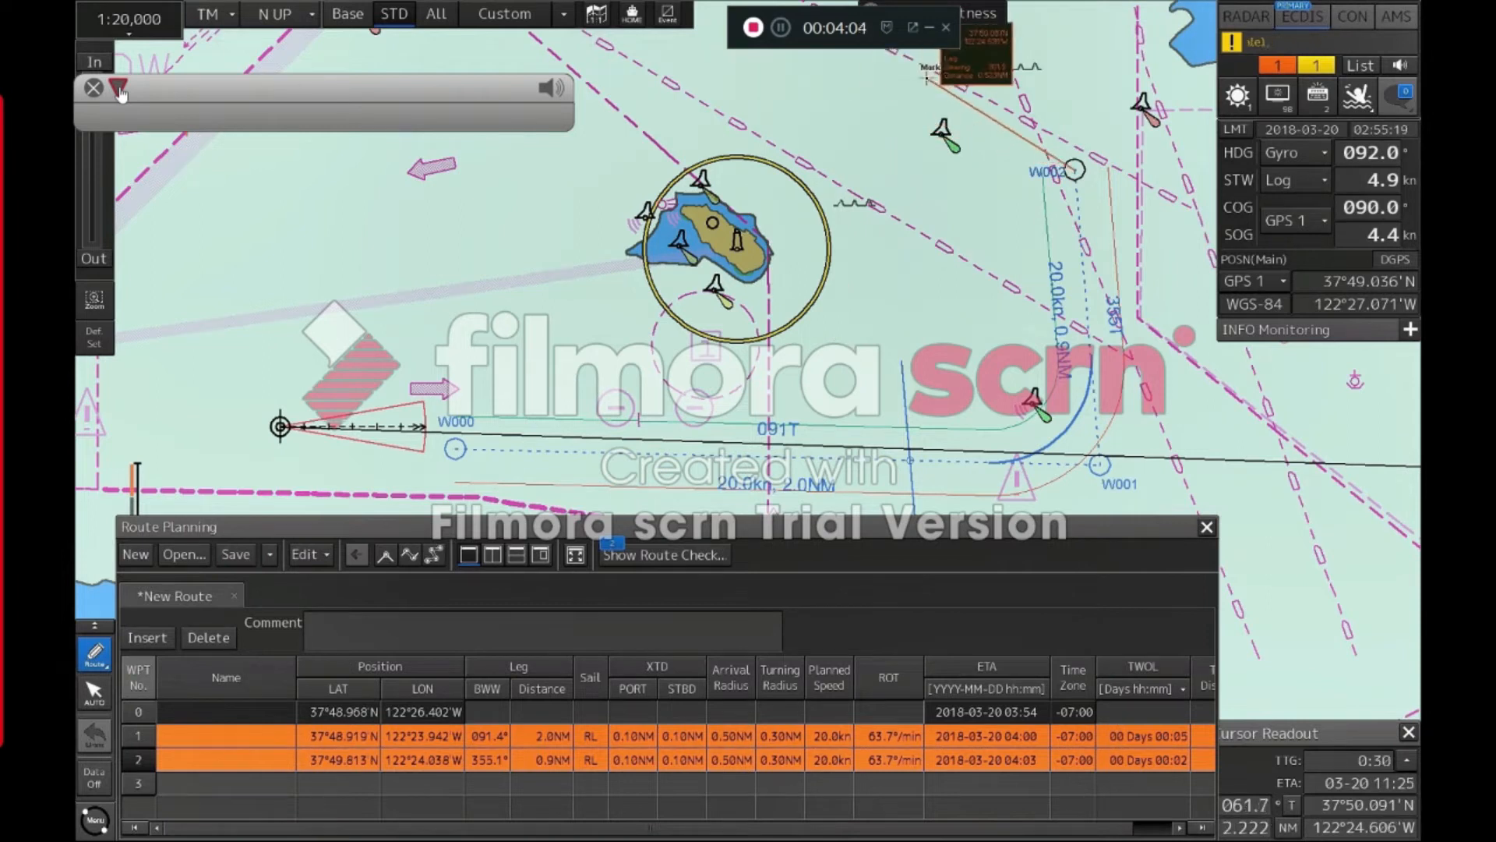
pyautogui.click(118, 88)
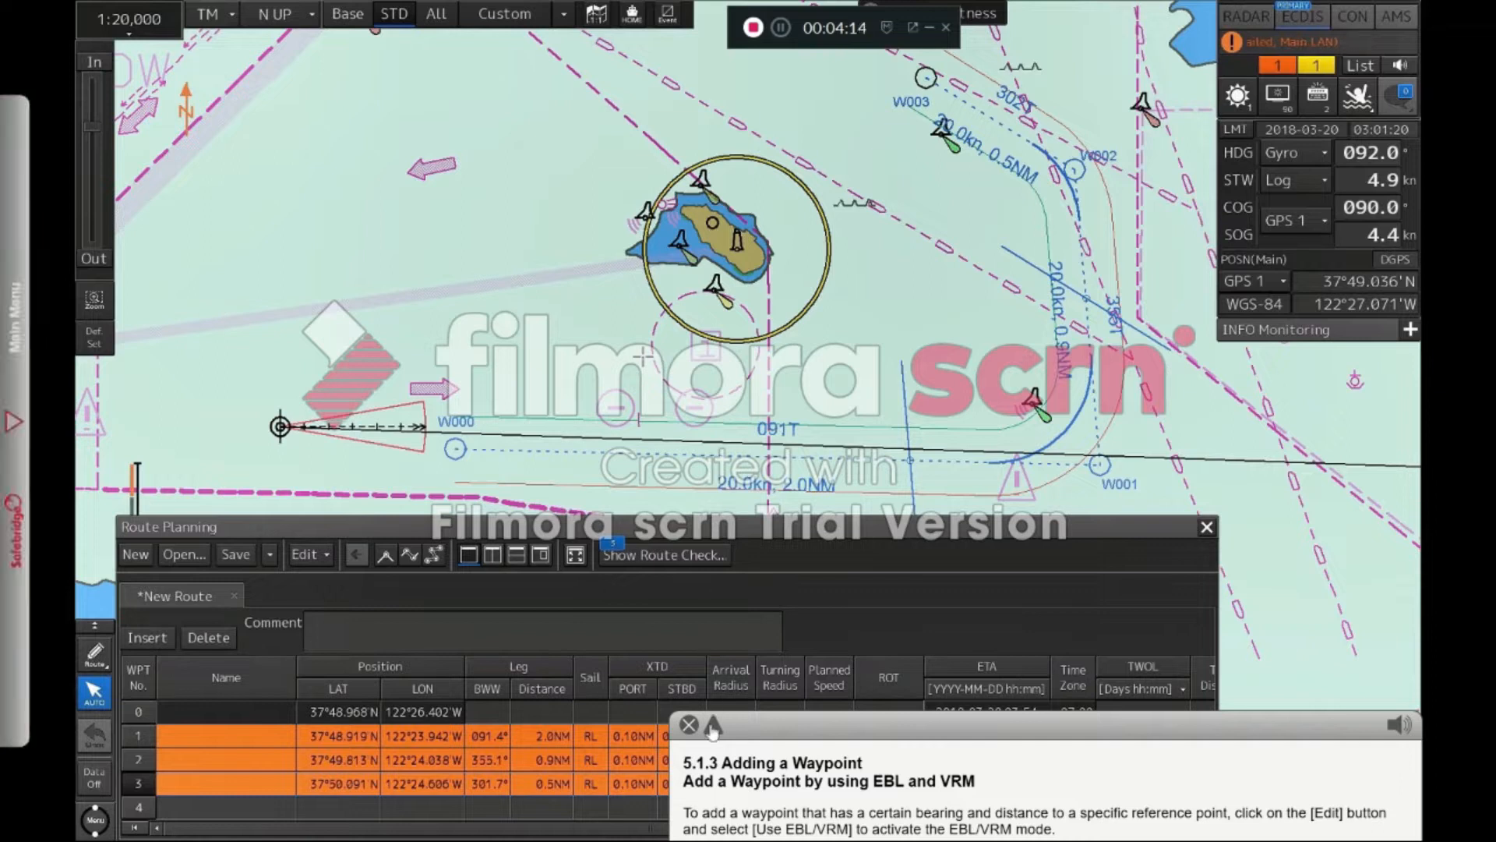
# Move and collapse the EBL/VRM instructions, and activate Use EBL/VRM for editing the new route
pyautogui.moveTo(766, 727); pyautogui.dragTo(209, 35)
pyautogui.click(164, 54)
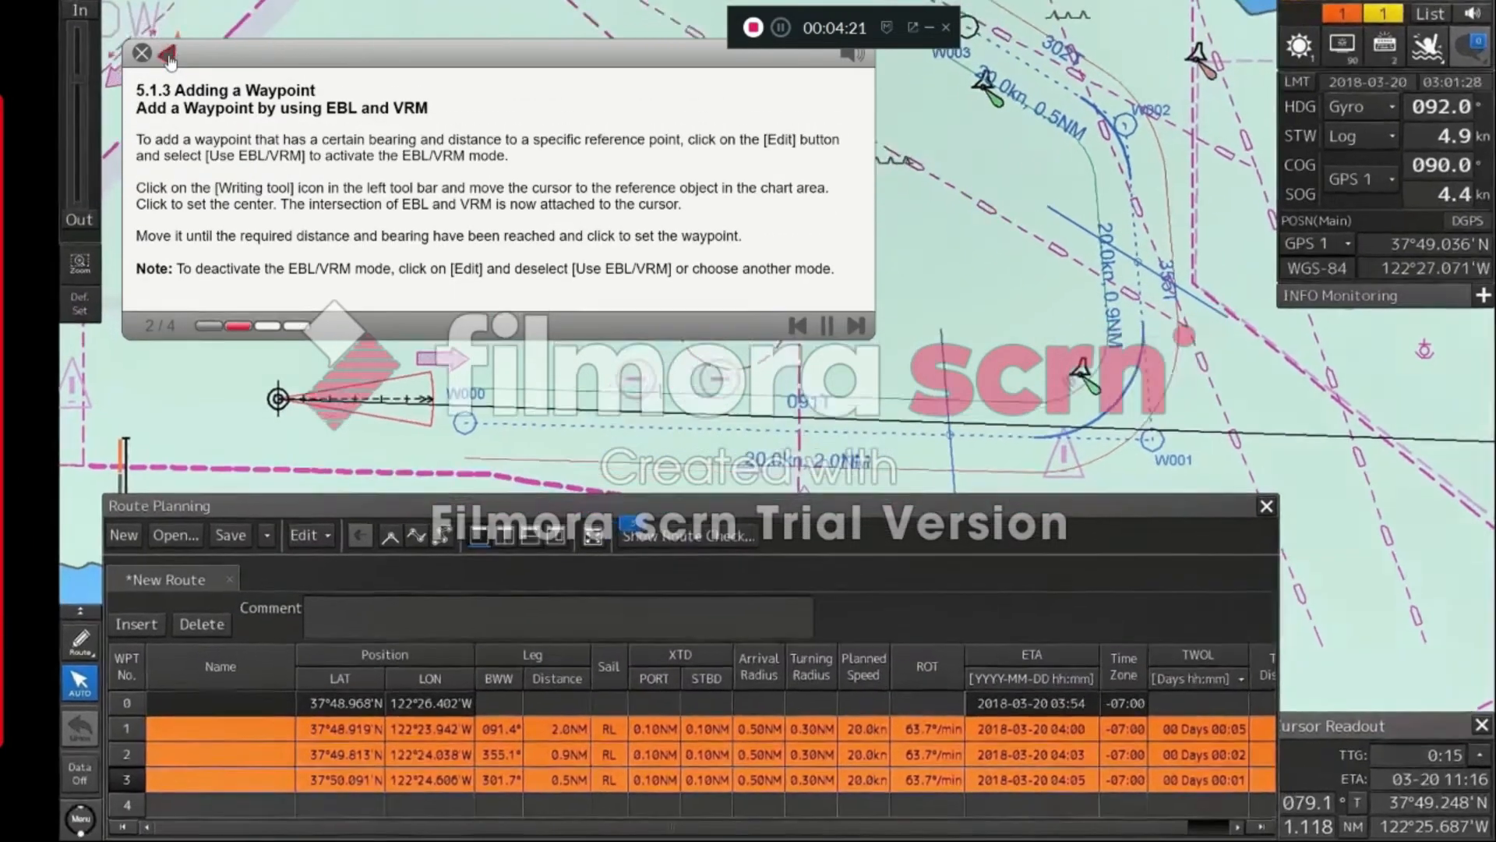
pyautogui.click(168, 56)
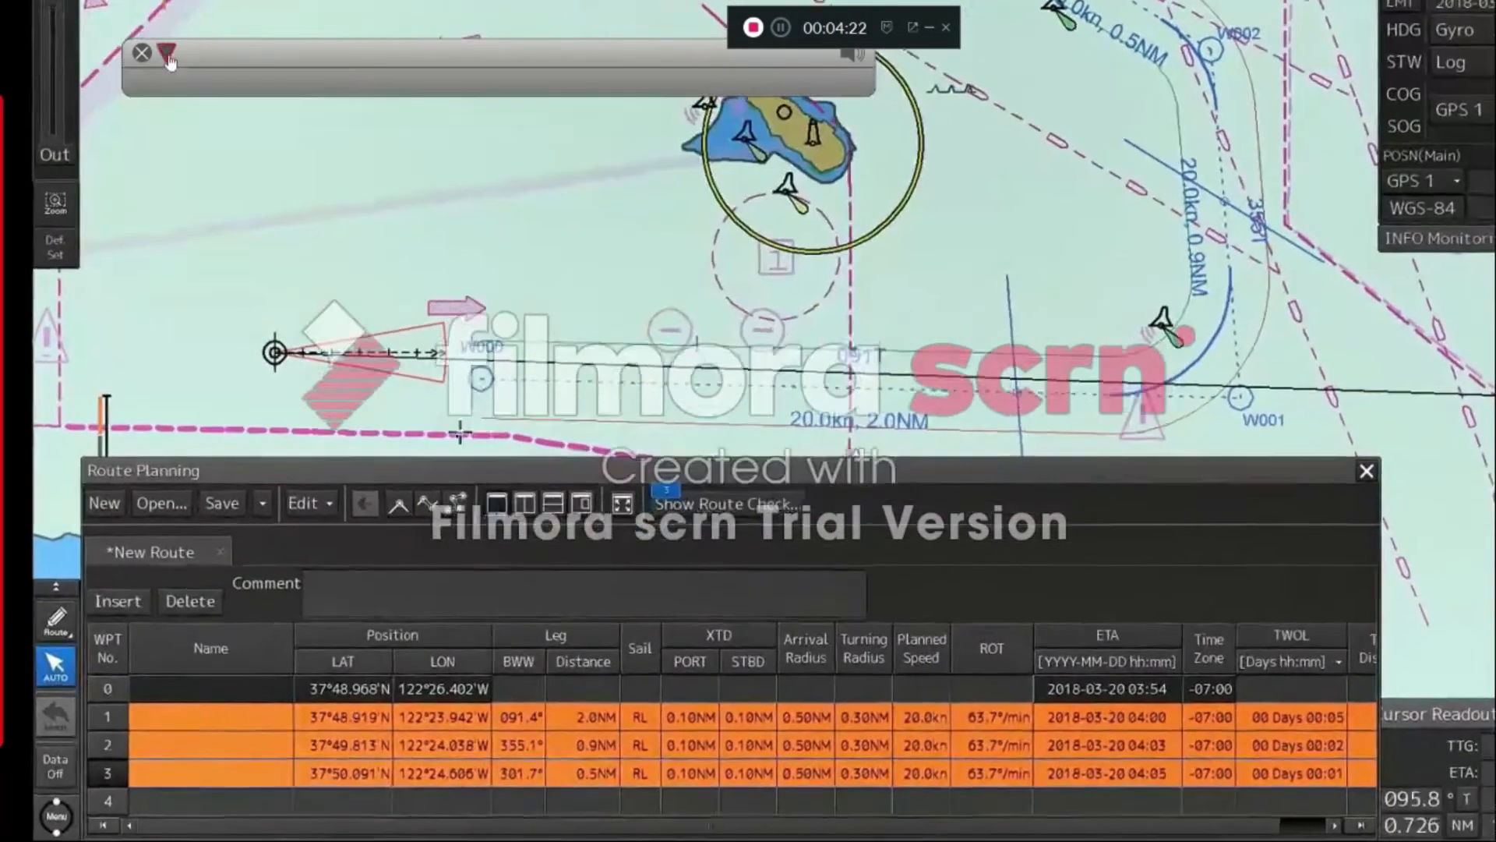
pyautogui.click(310, 475)
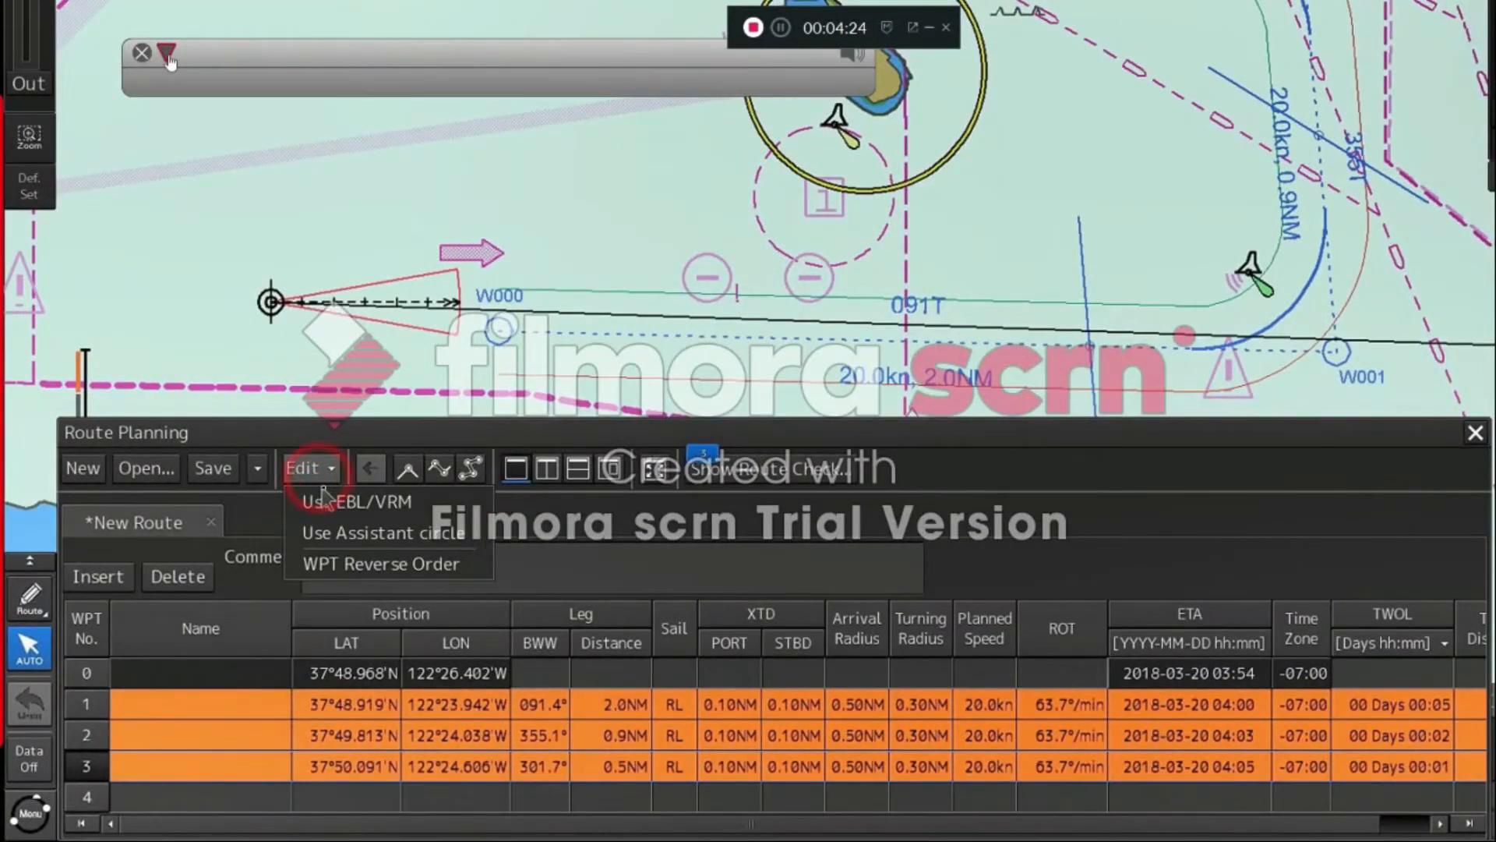
pyautogui.click(329, 504)
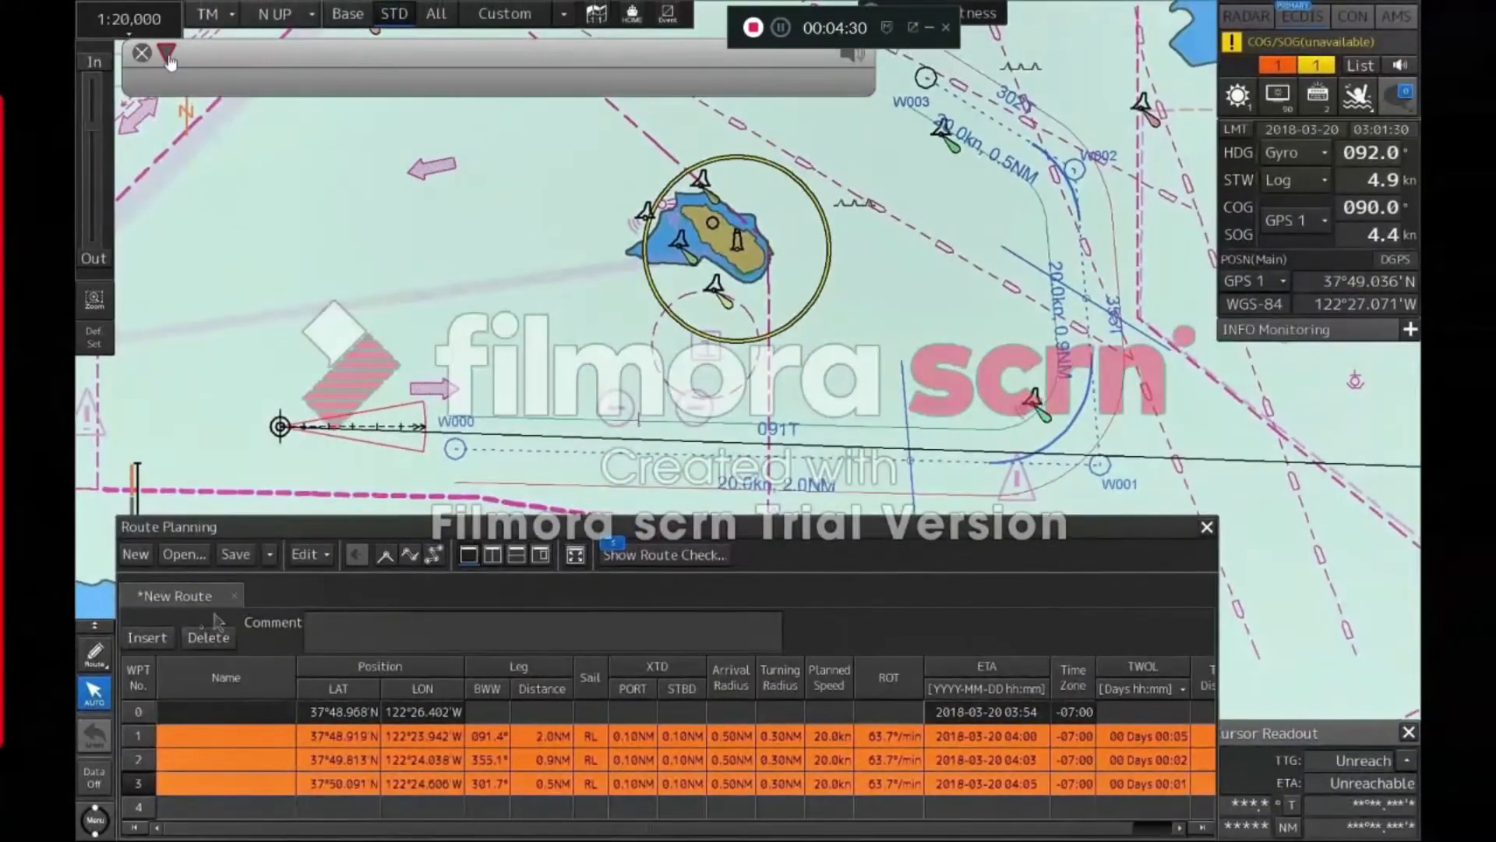
# Add waypoint 4 about 0.5 NM west of waypoint 3 using EBL/VRM centred on the island, and deactivate the EBL/VRM mode
pyautogui.click(94, 659)
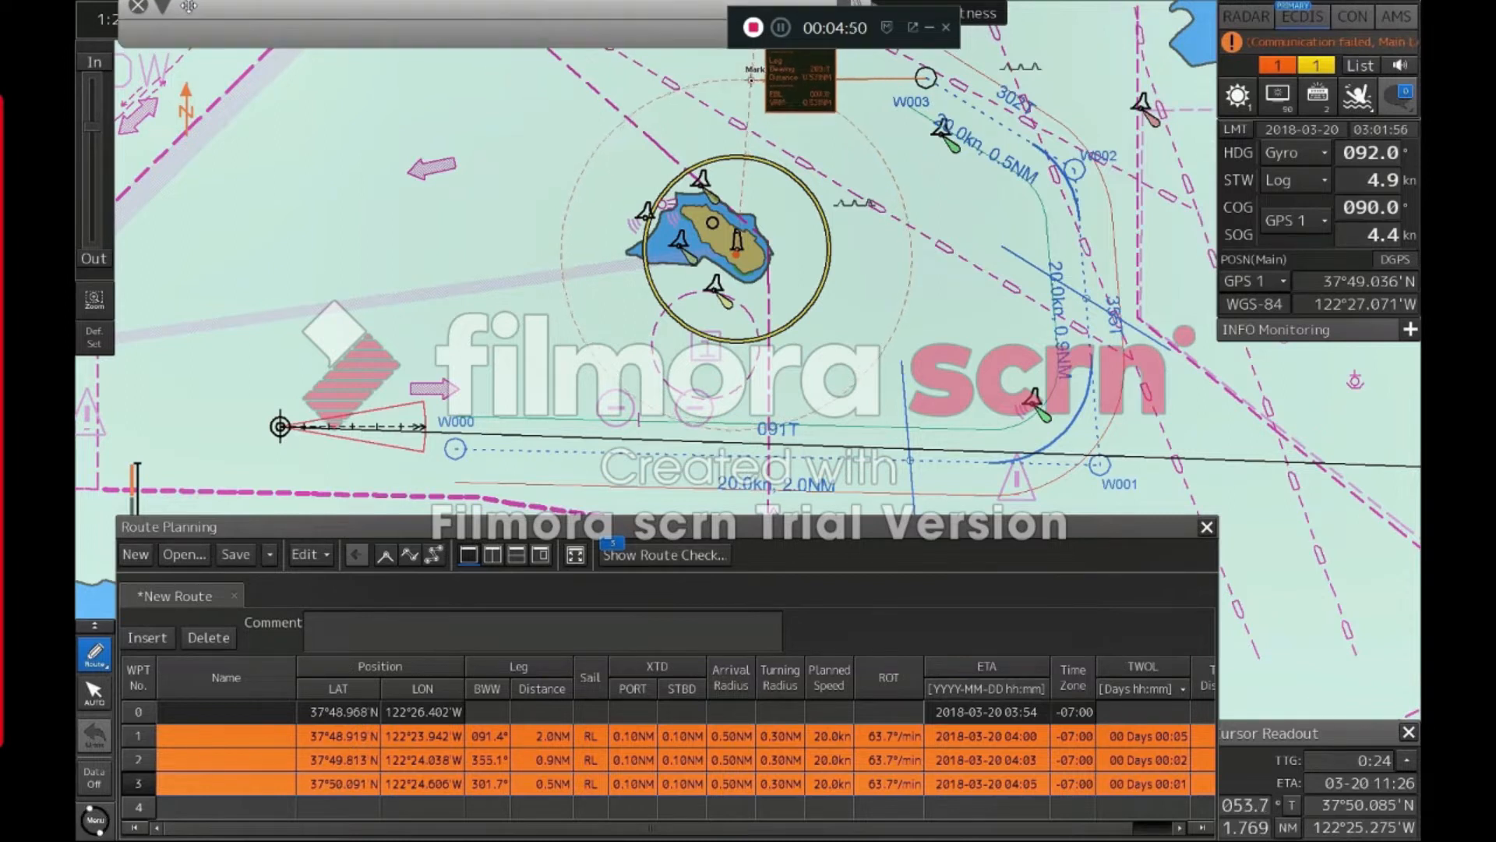
pyautogui.click(751, 79)
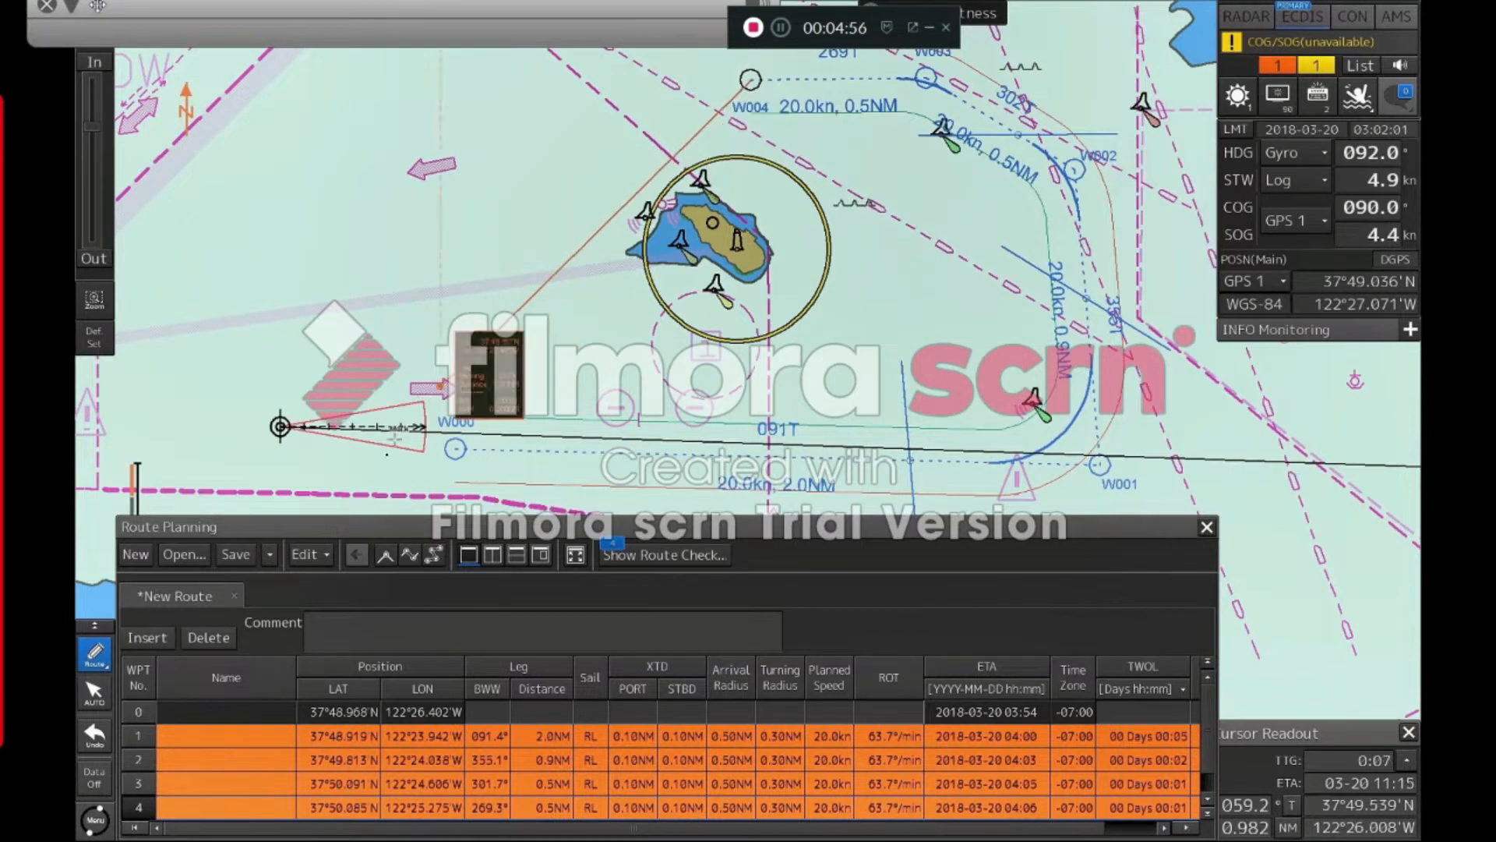
pyautogui.click(315, 553)
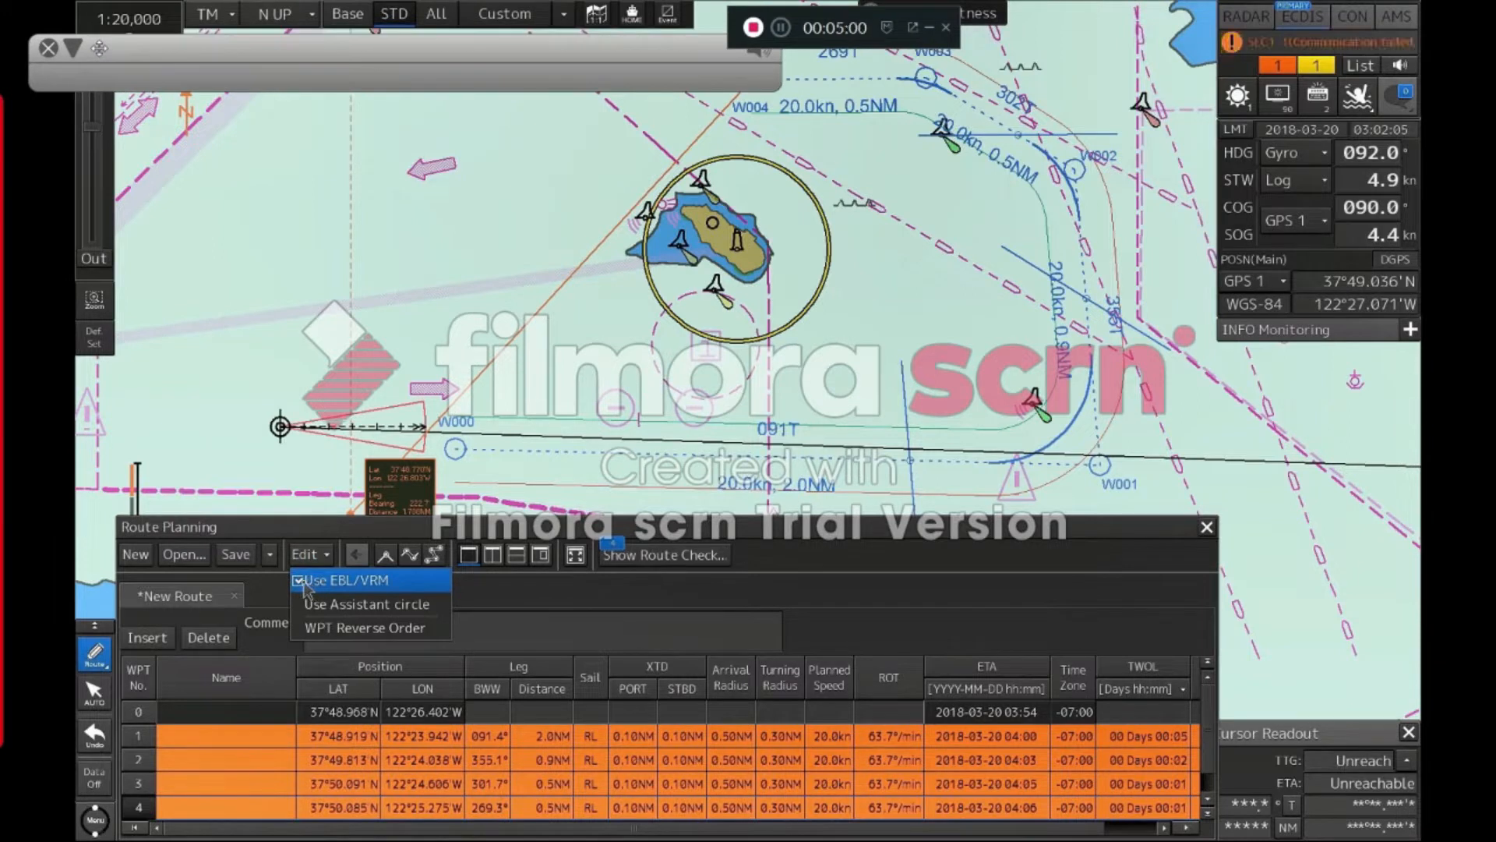
pyautogui.click(303, 586)
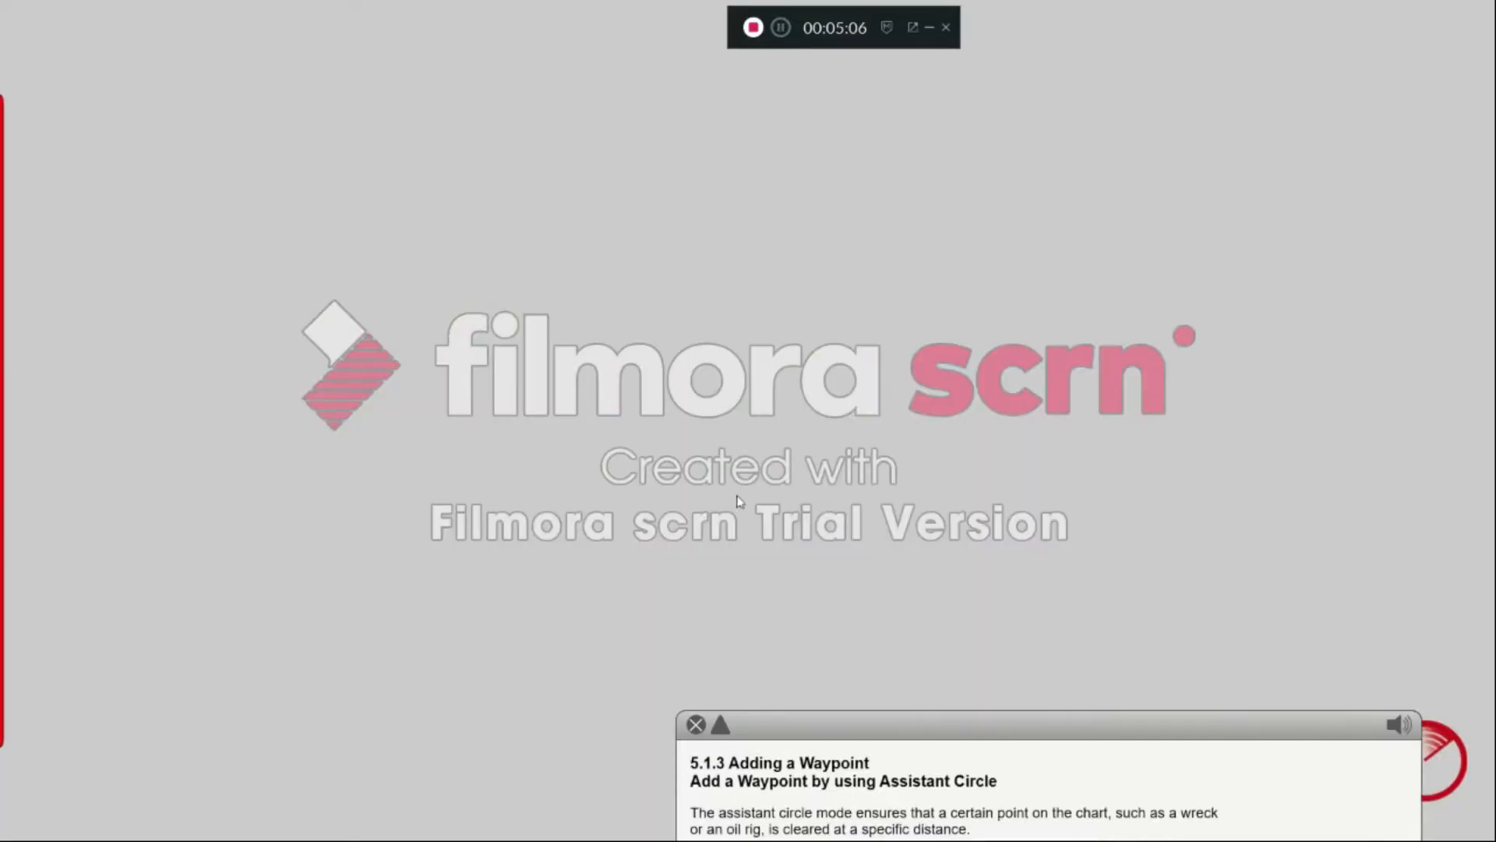
# Collapse the Assistant Circle instructions and move them clear of the chart and route table
pyautogui.moveTo(894, 730); pyautogui.dragTo(890, 430)
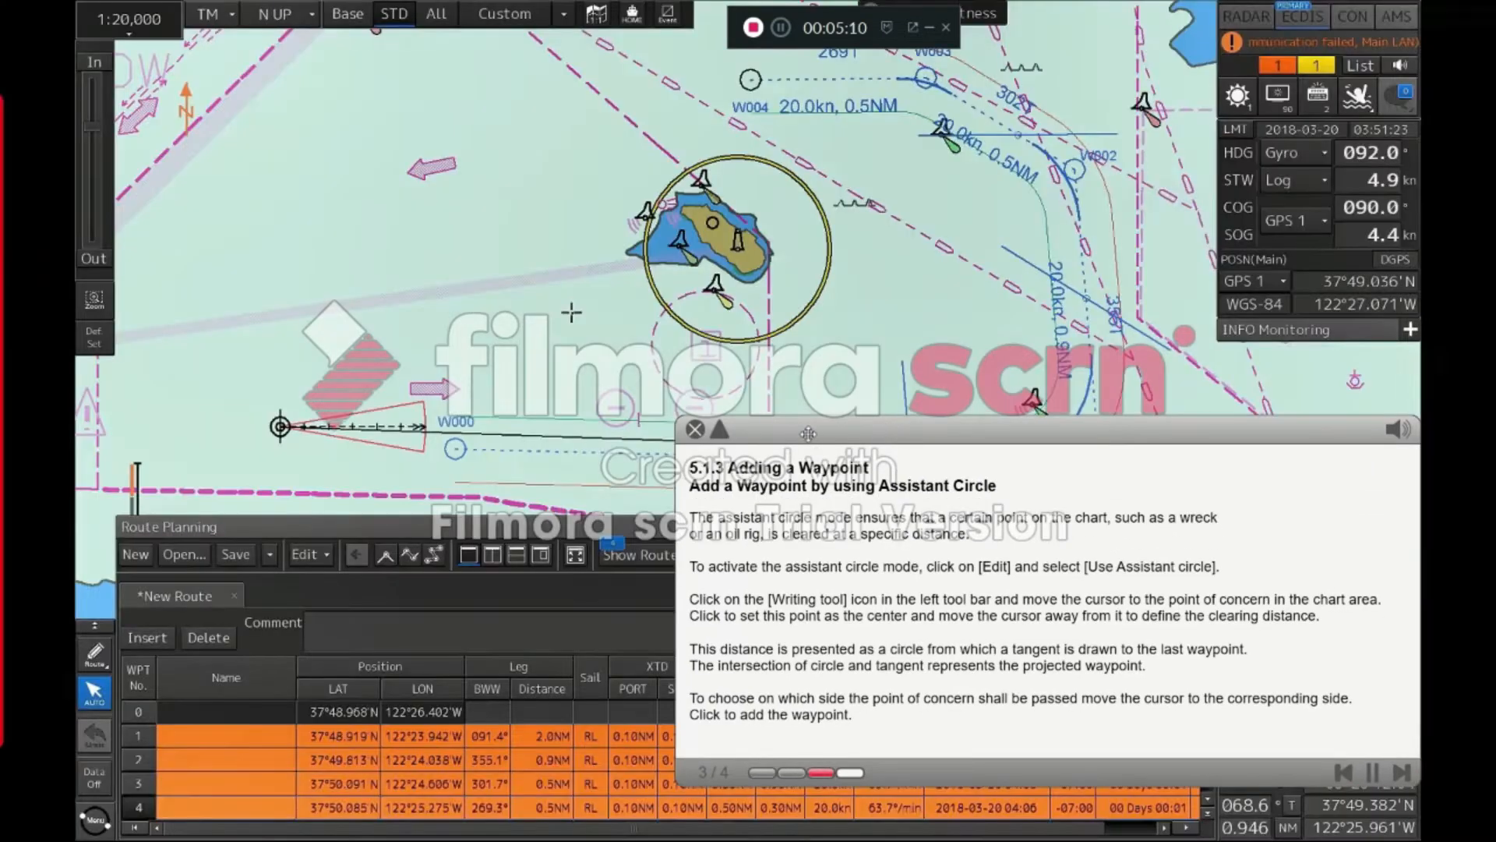
pyautogui.click(720, 431)
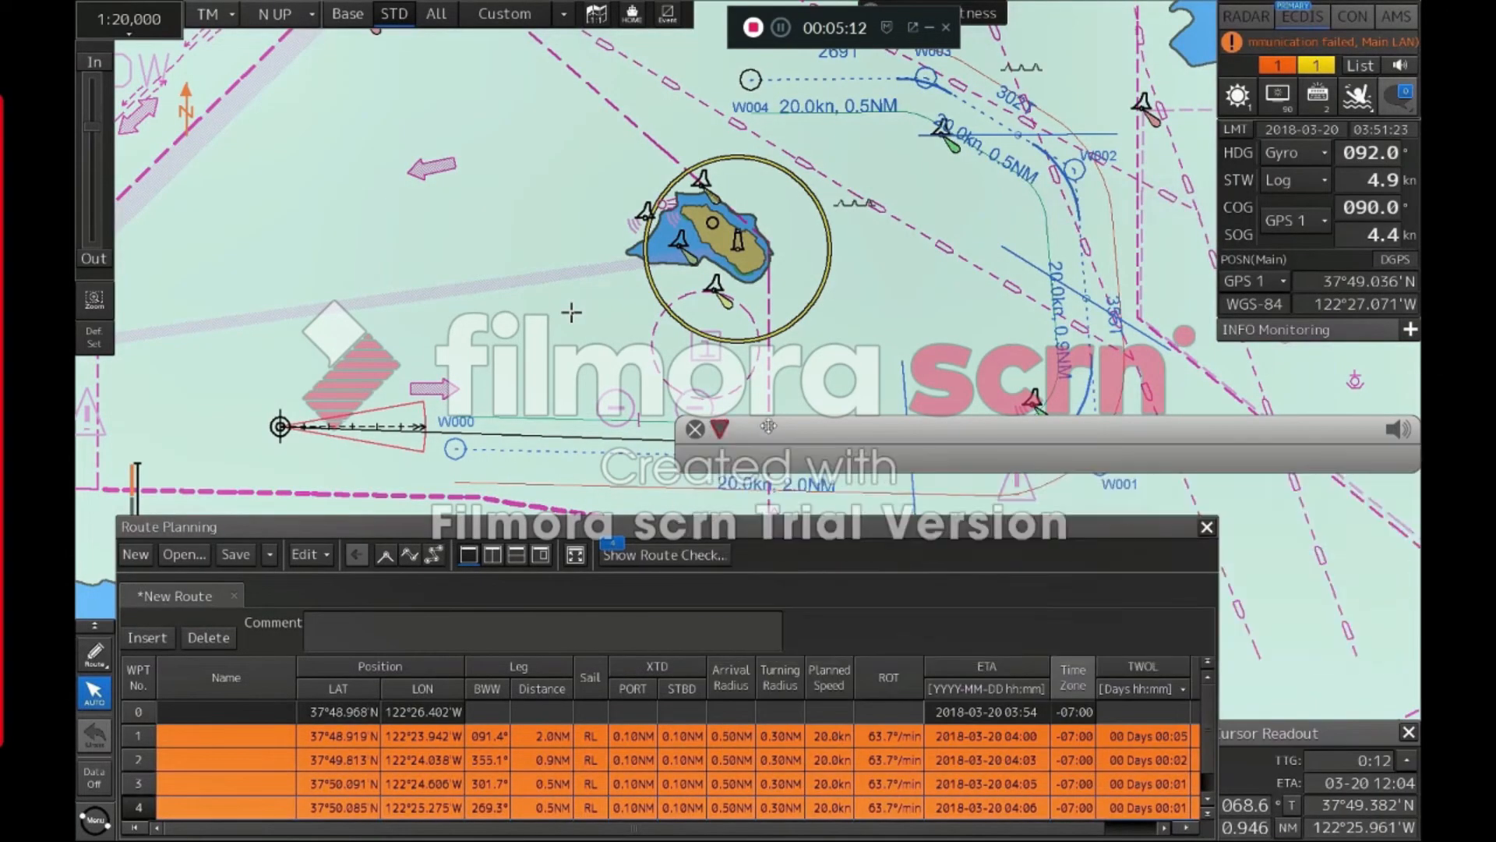
pyautogui.moveTo(774, 421); pyautogui.dragTo(162, 5)
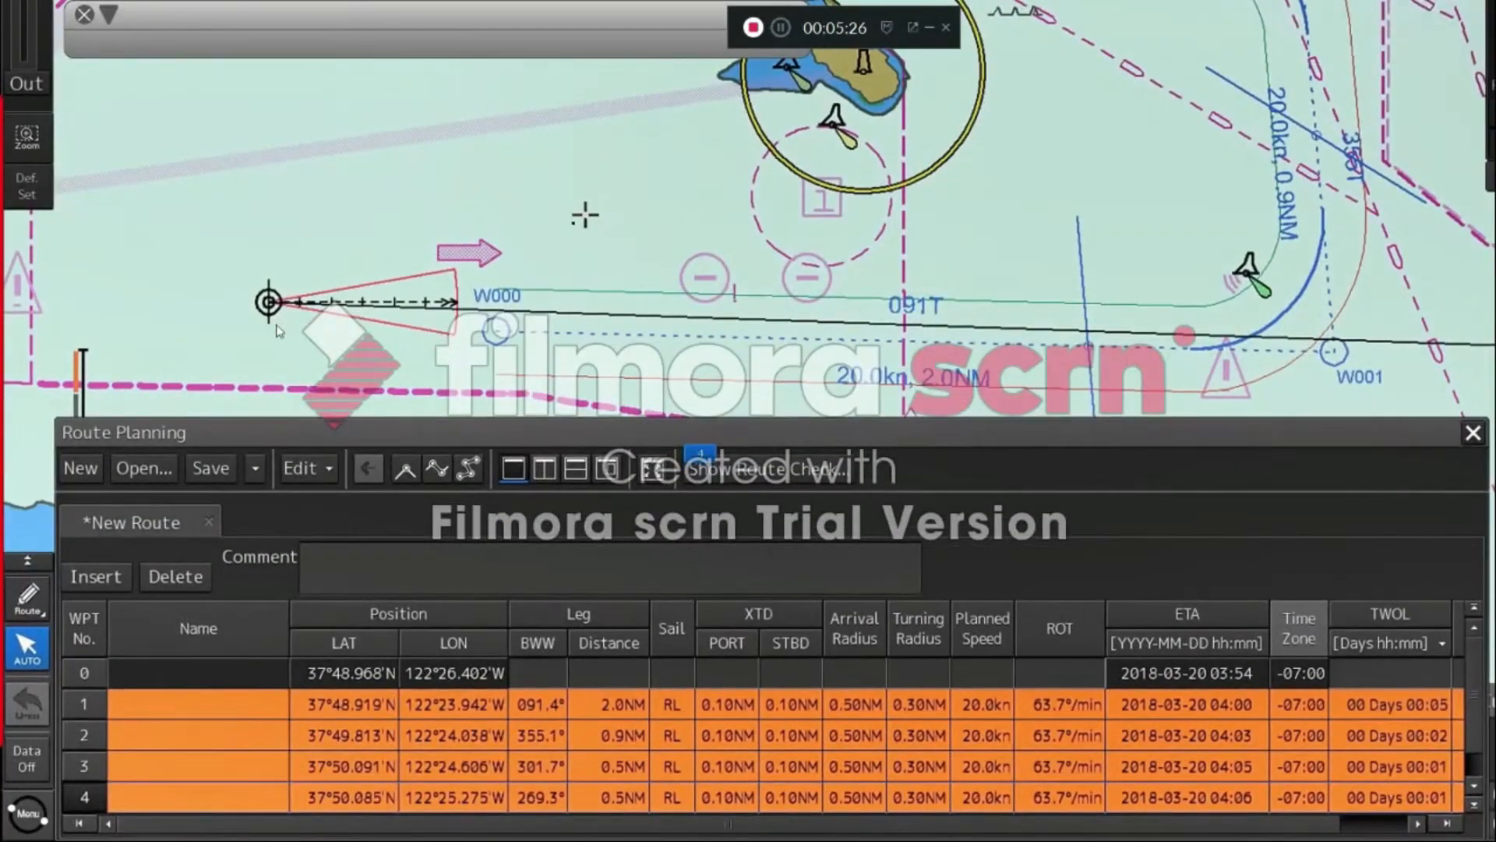
# Activate the Assistant circle for route editing and place waypoint 5 northwest of the island, tangent to the circle
pyautogui.click(324, 469)
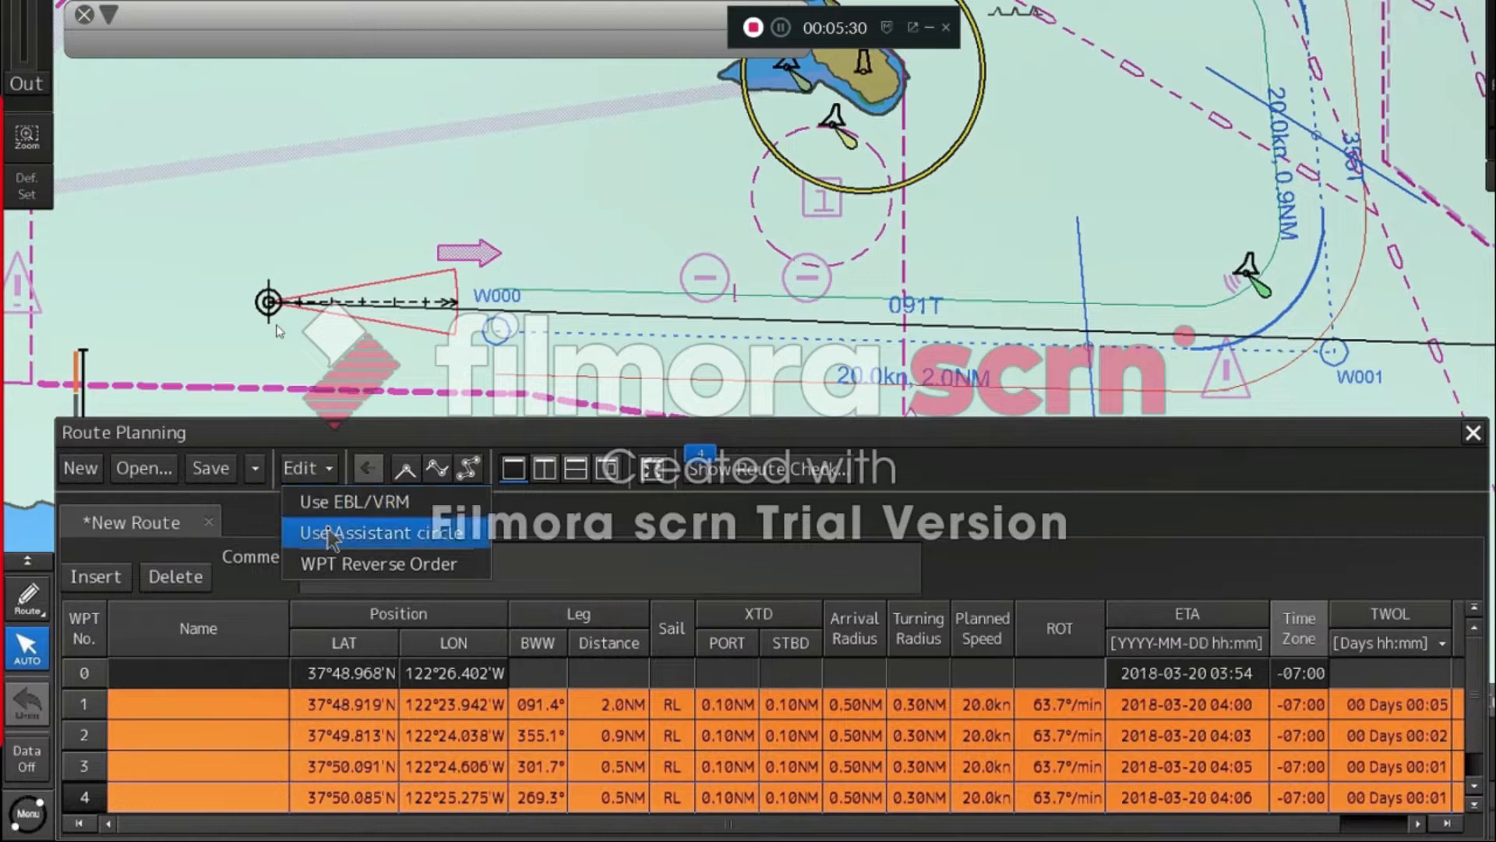
pyautogui.click(328, 532)
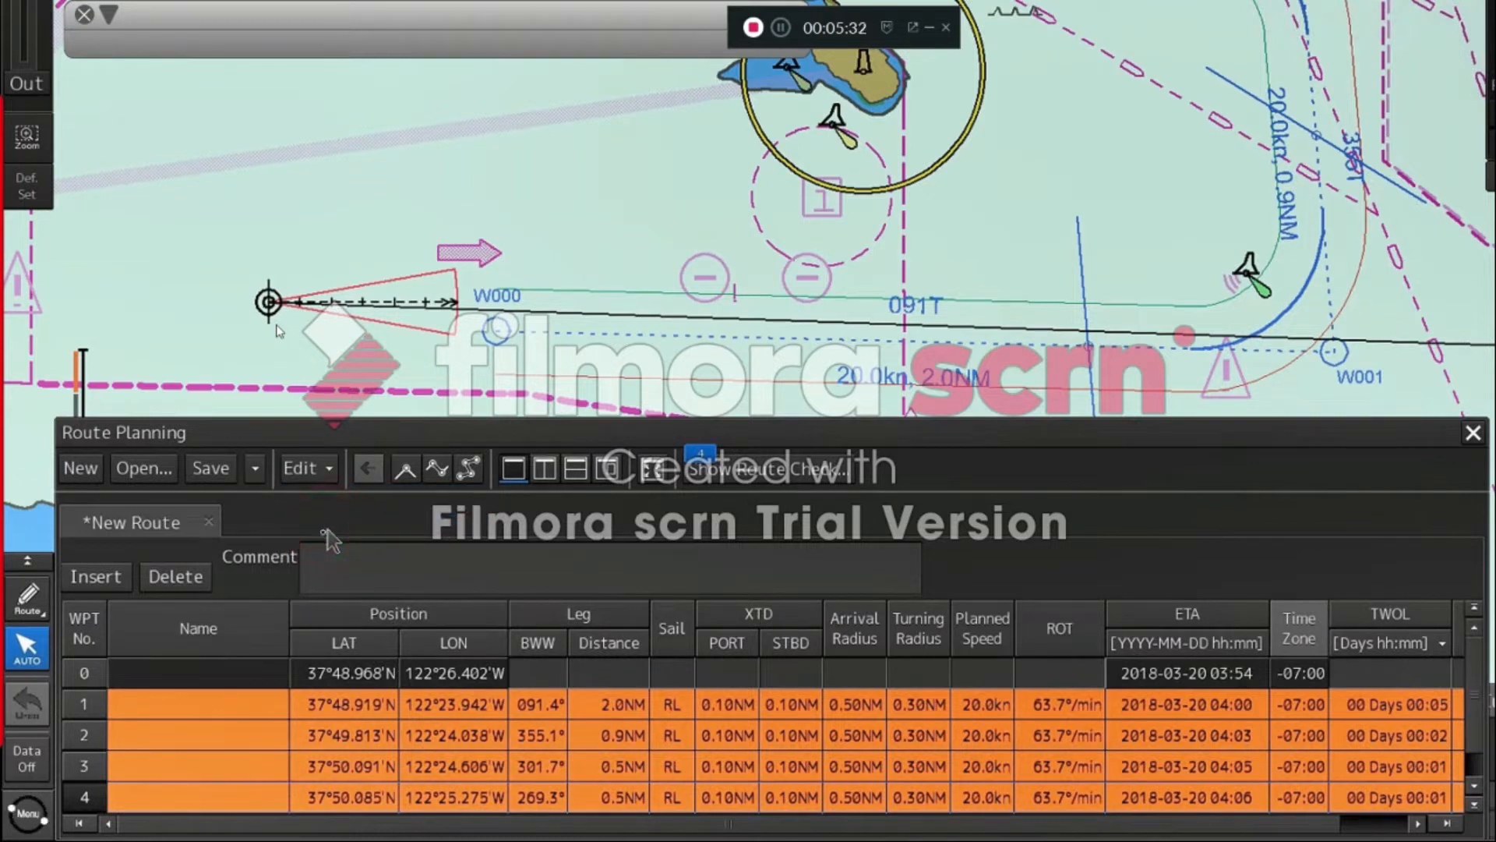
pyautogui.click(29, 598)
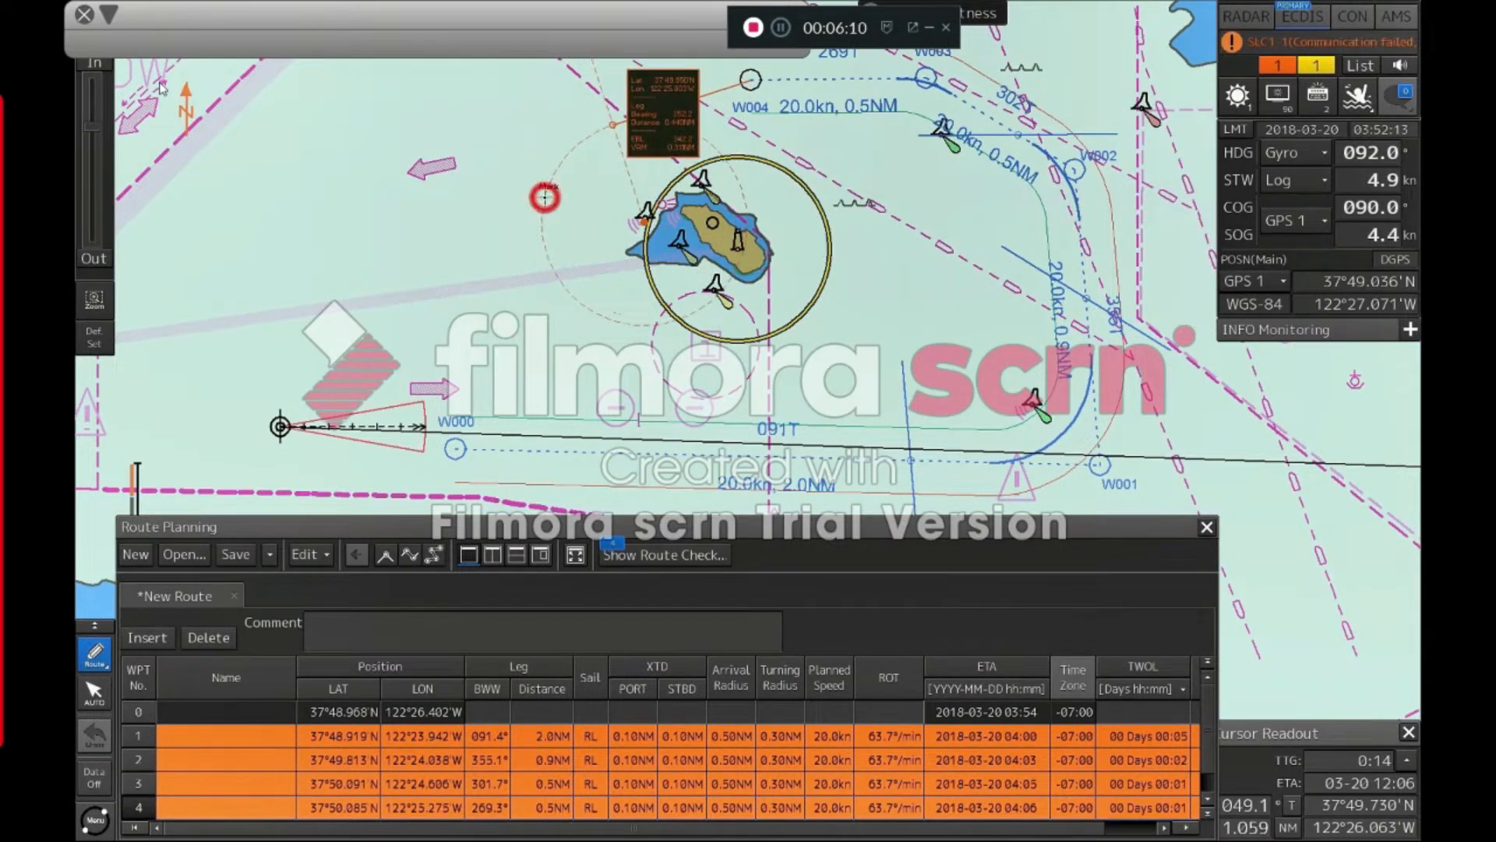
pyautogui.click(613, 125)
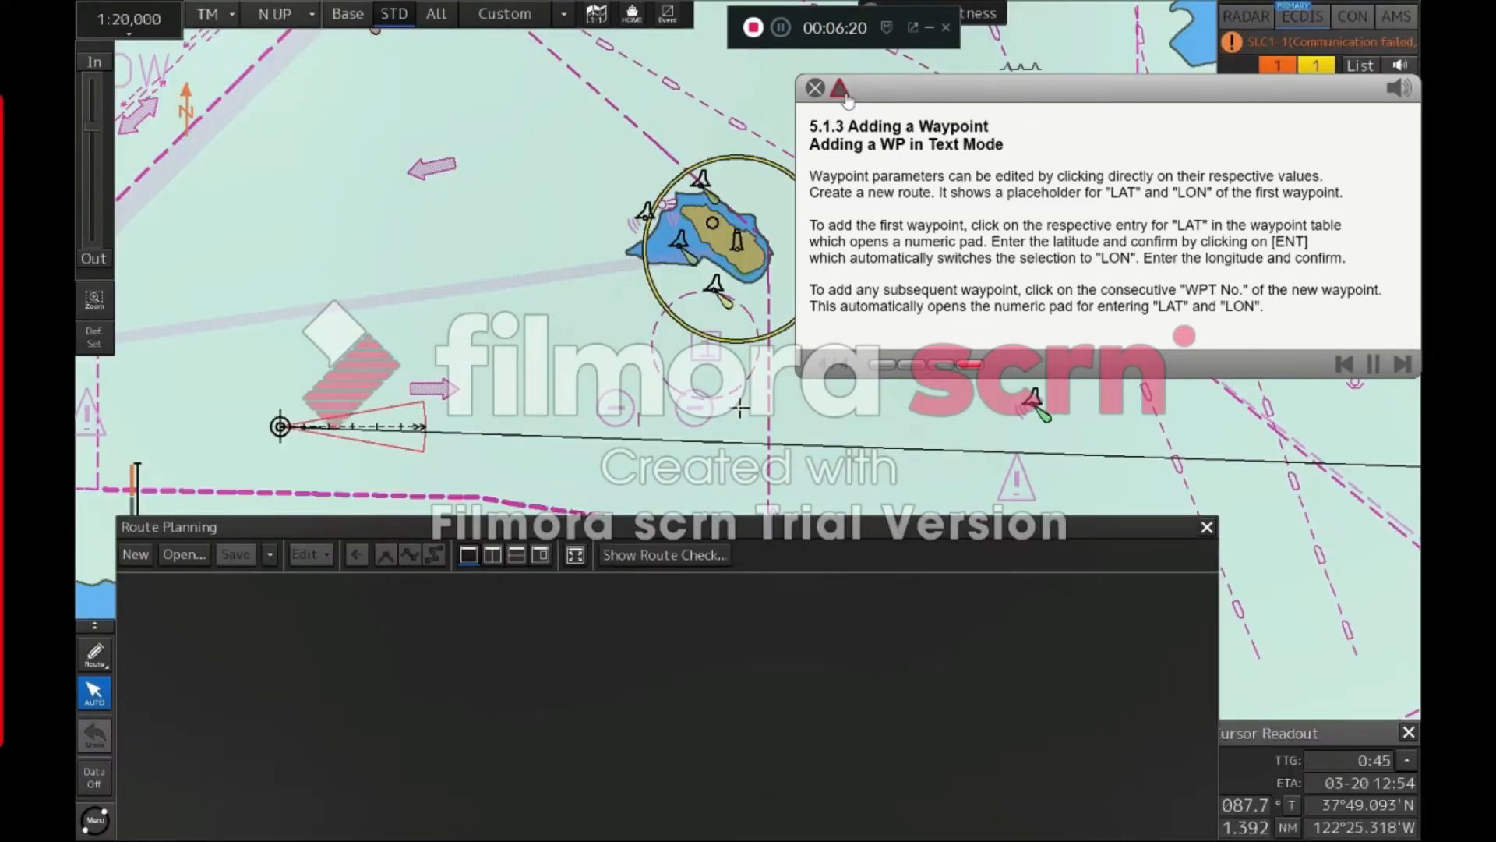
# Collapse the text-mode waypoint instructions and move them clear of the chart and route table
pyautogui.moveTo(850, 98); pyautogui.dragTo(434, 105)
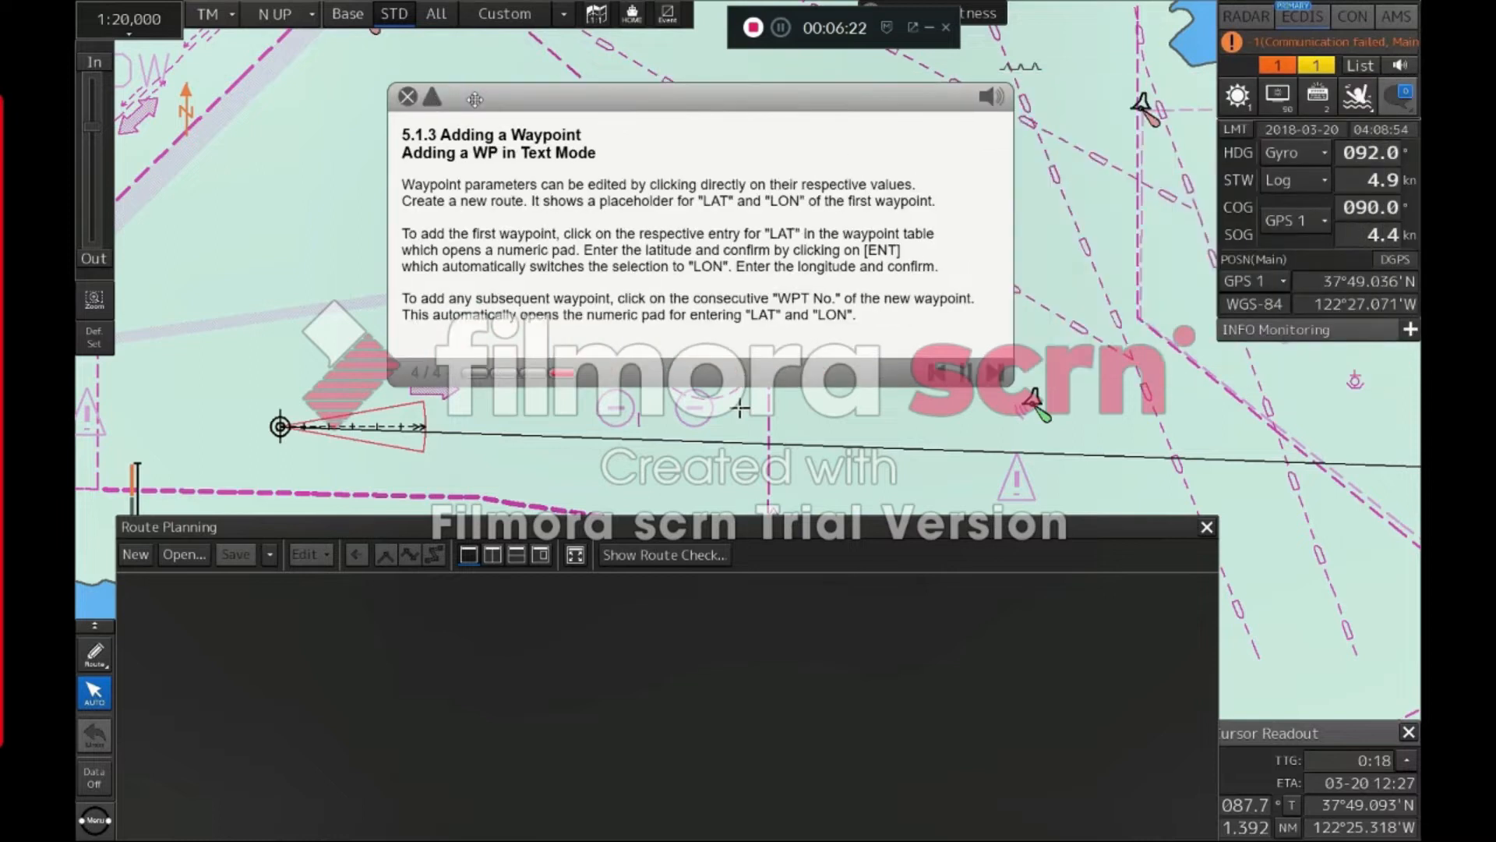
pyautogui.click(433, 98)
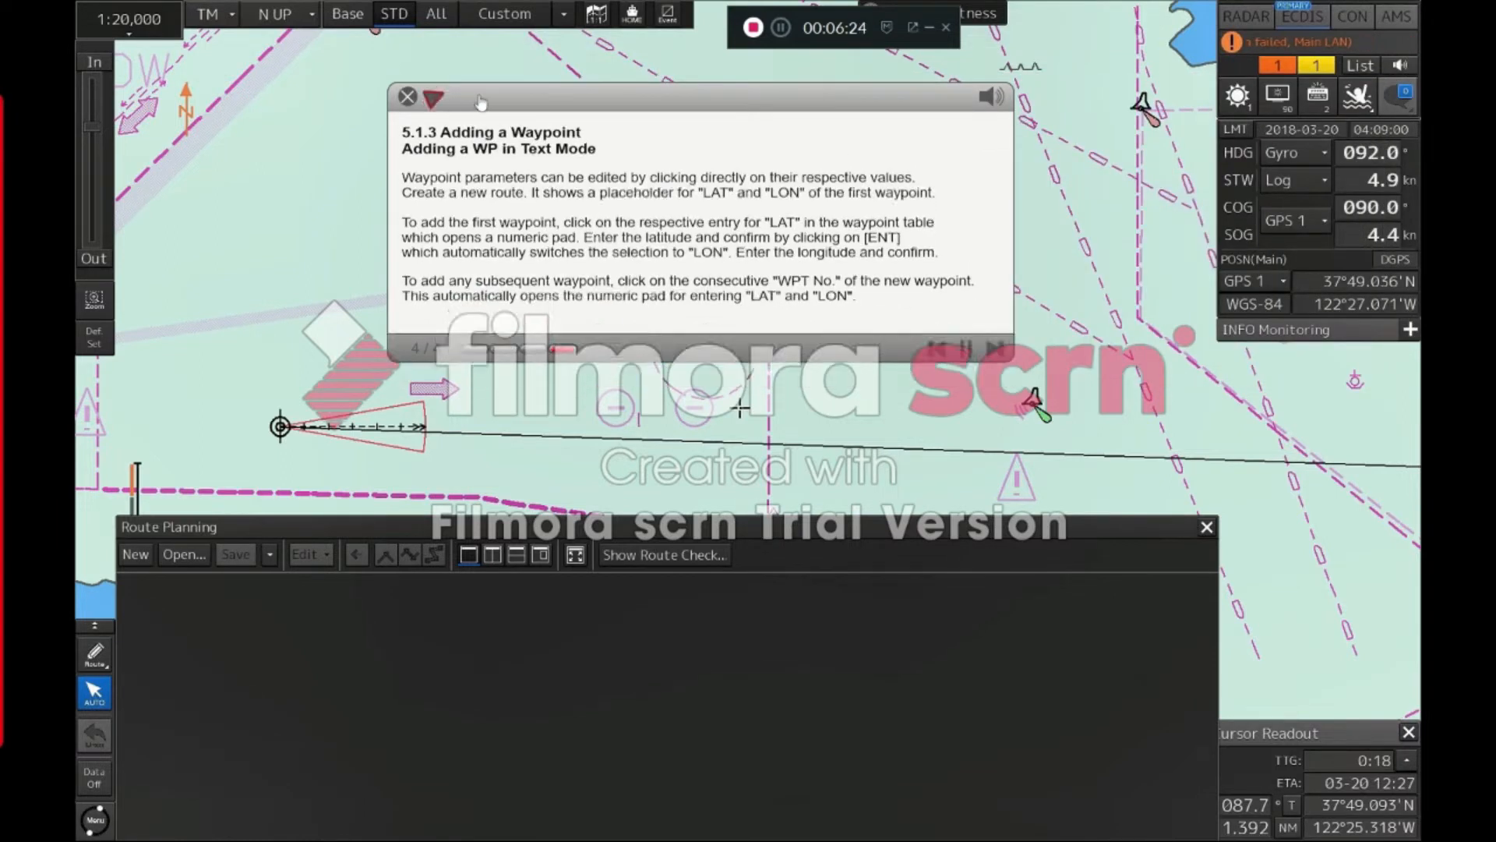
pyautogui.moveTo(408, 86); pyautogui.dragTo(111, 19)
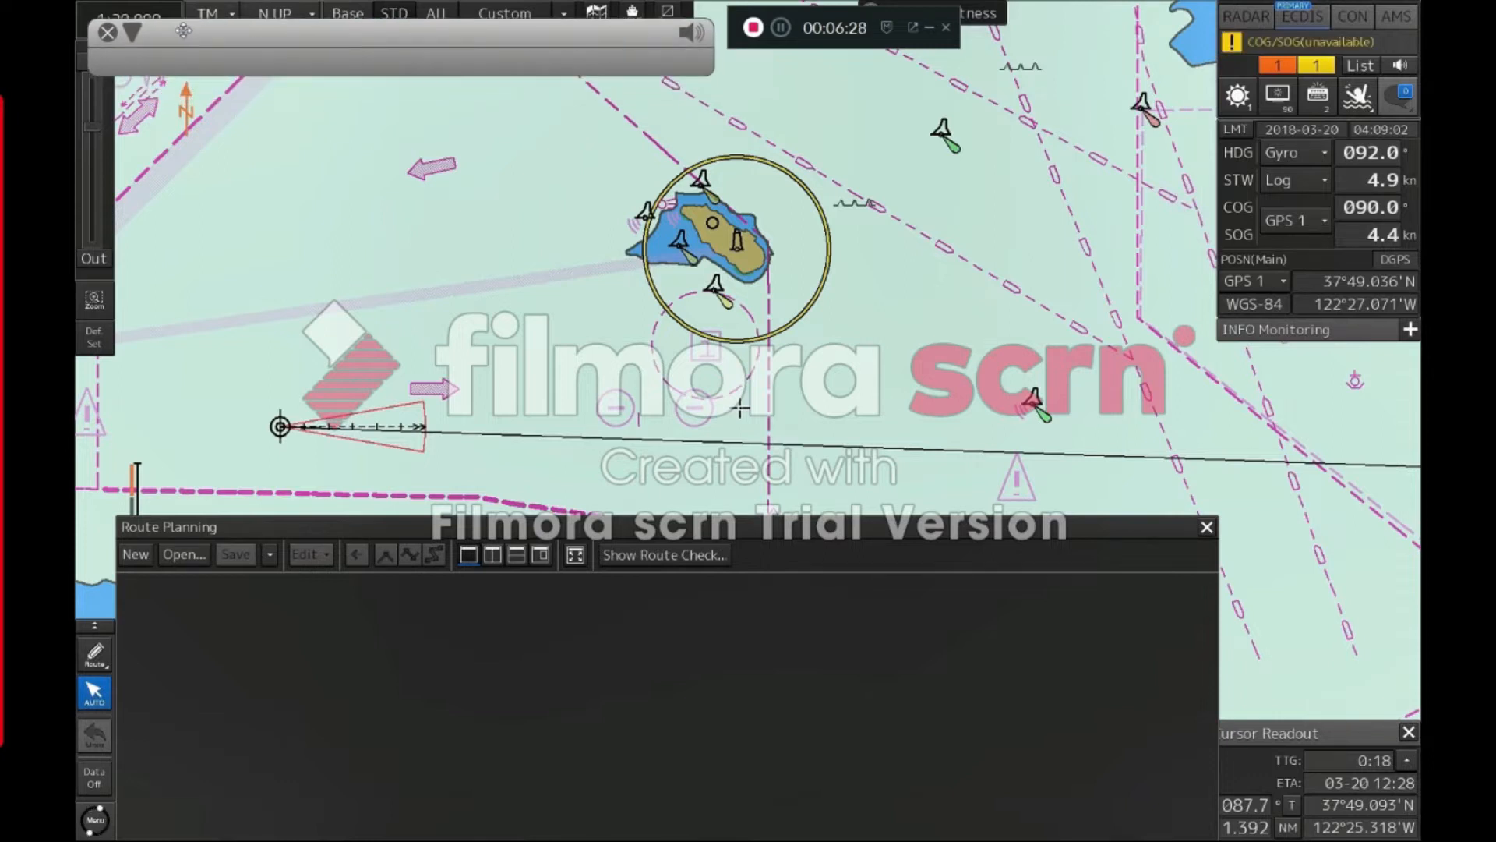
# Create a new route and set the first waypoint's latitude to 37°49.000'N in the waypoint table
pyautogui.click(136, 554)
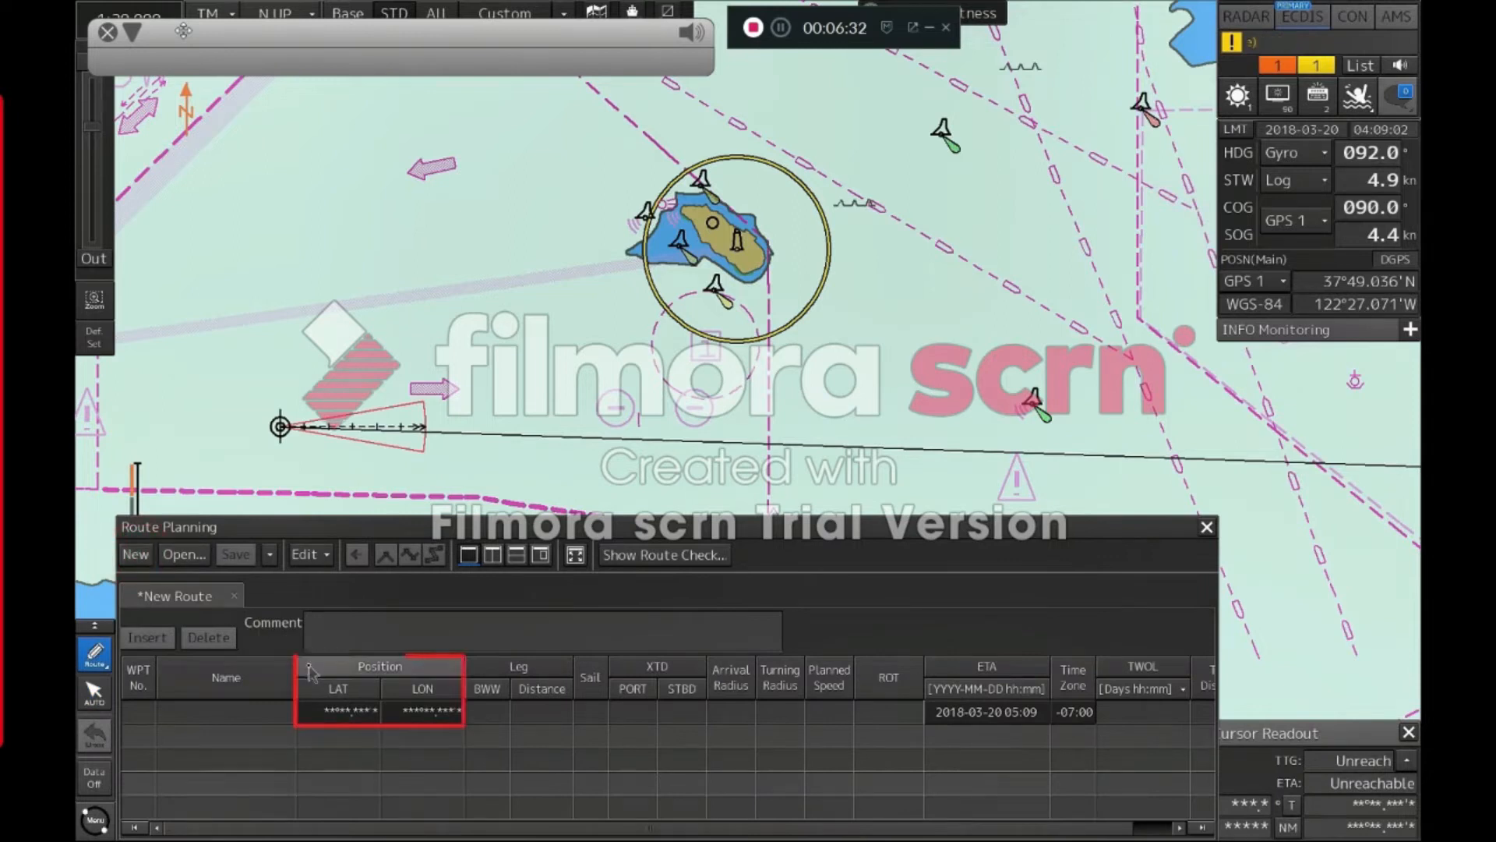
pyautogui.click(317, 721)
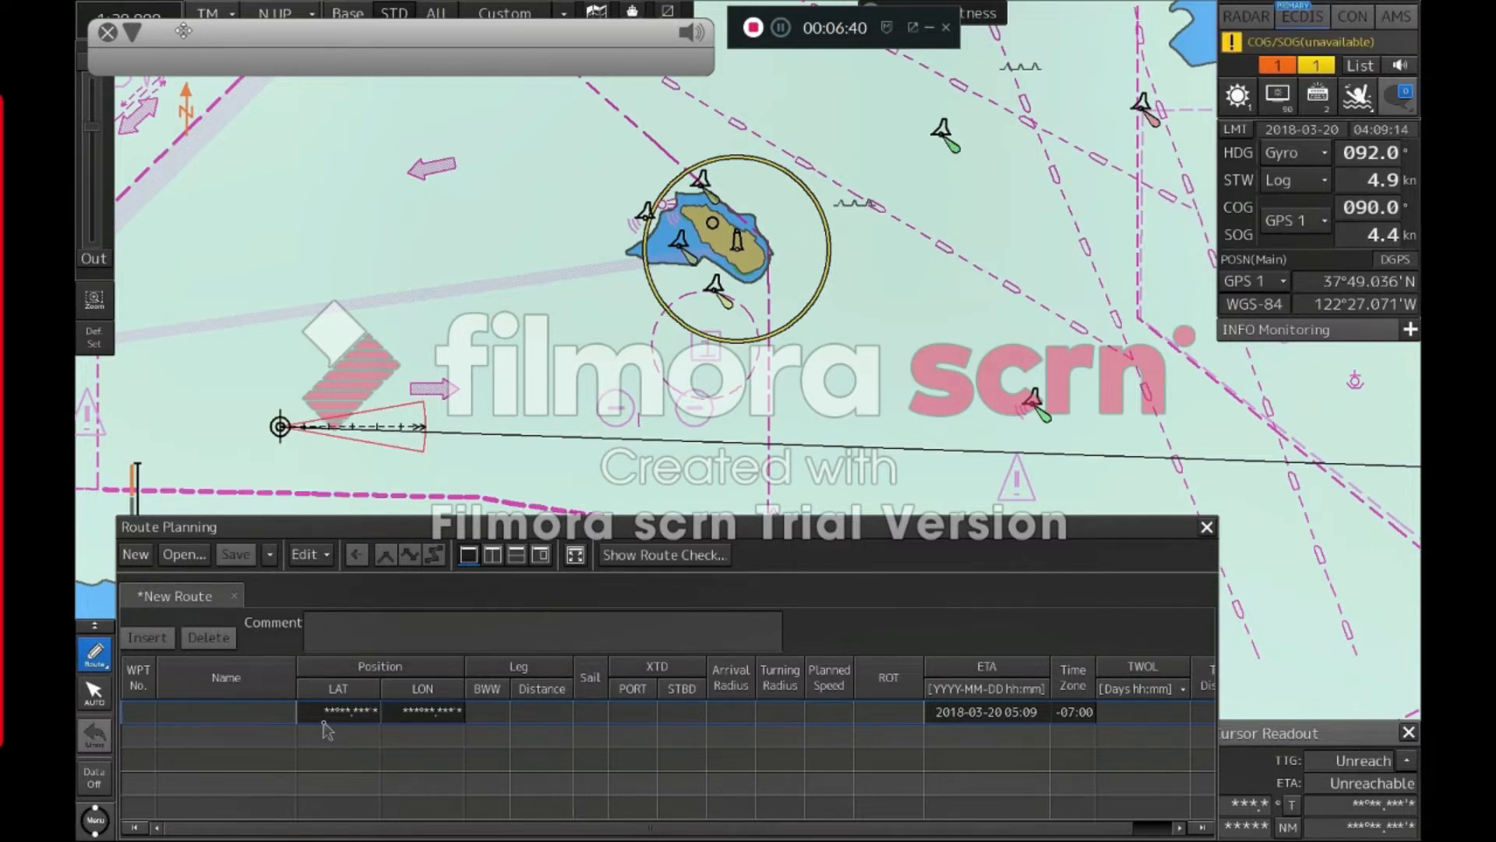
pyautogui.click(336, 715)
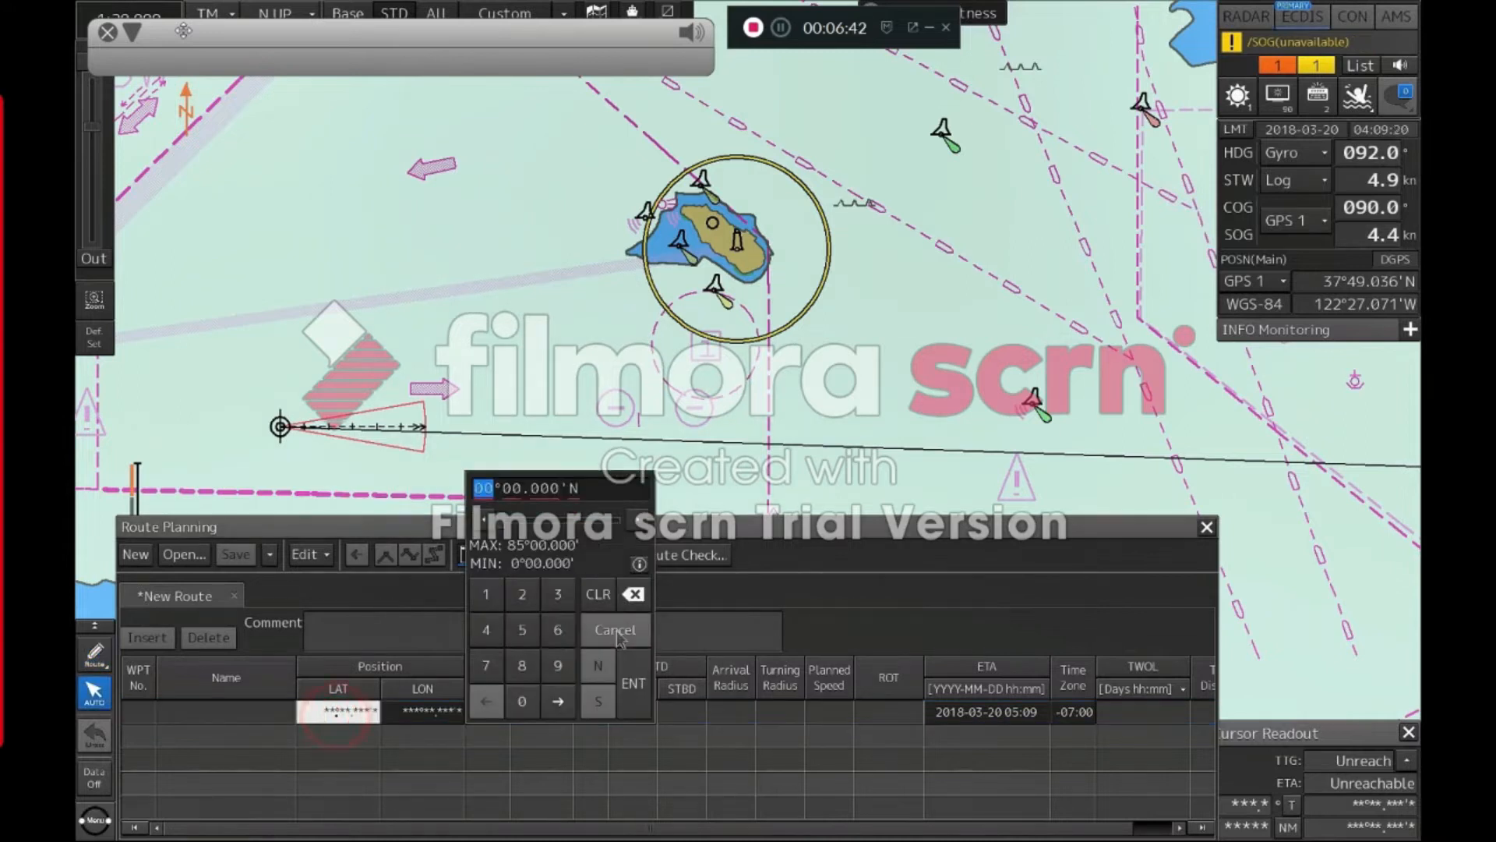
pyautogui.click(557, 596)
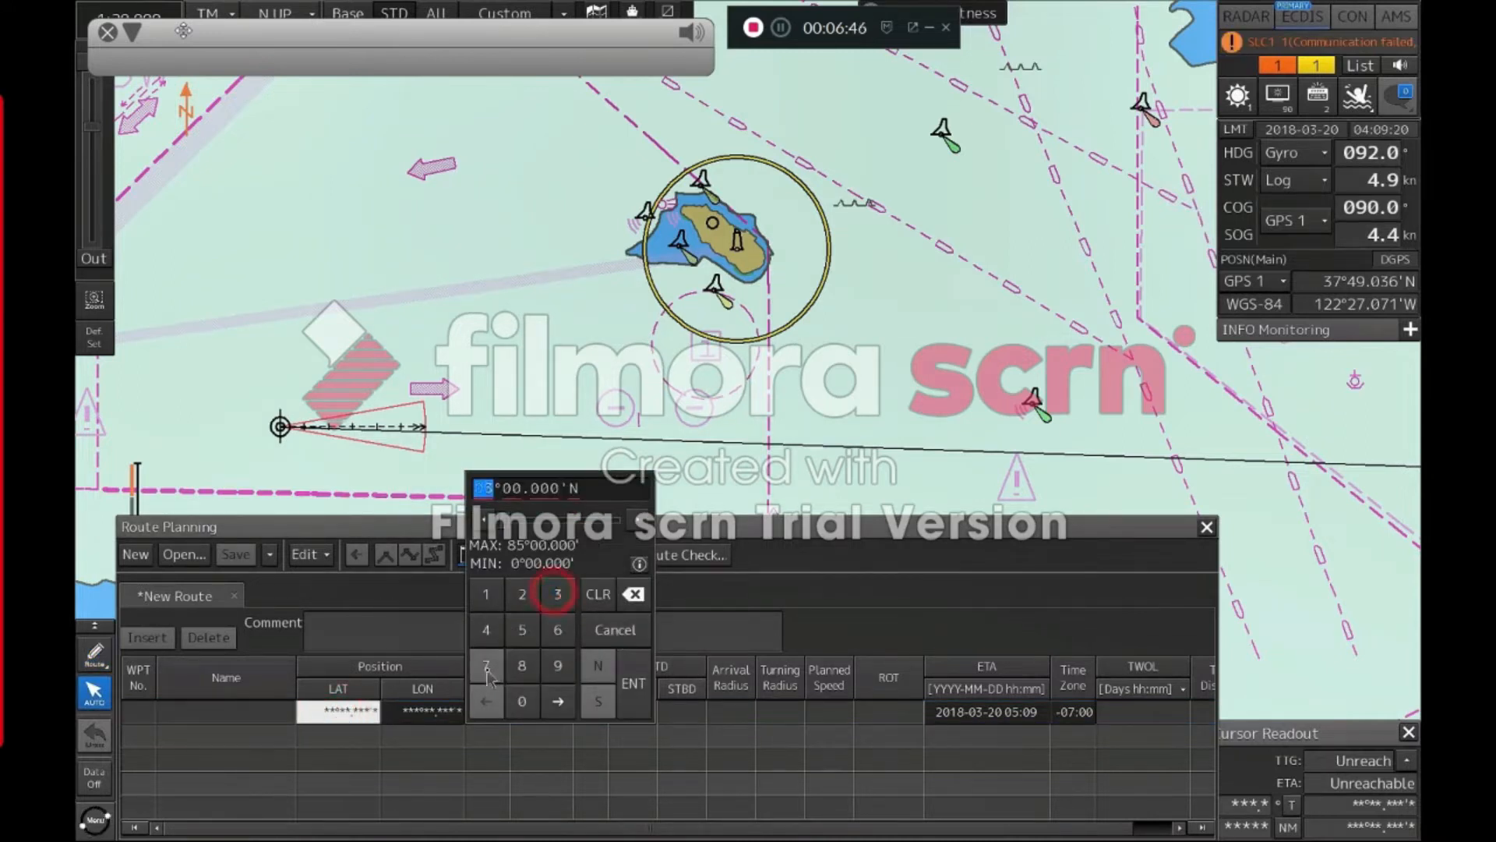
pyautogui.click(486, 669)
pyautogui.click(487, 630)
pyautogui.click(558, 664)
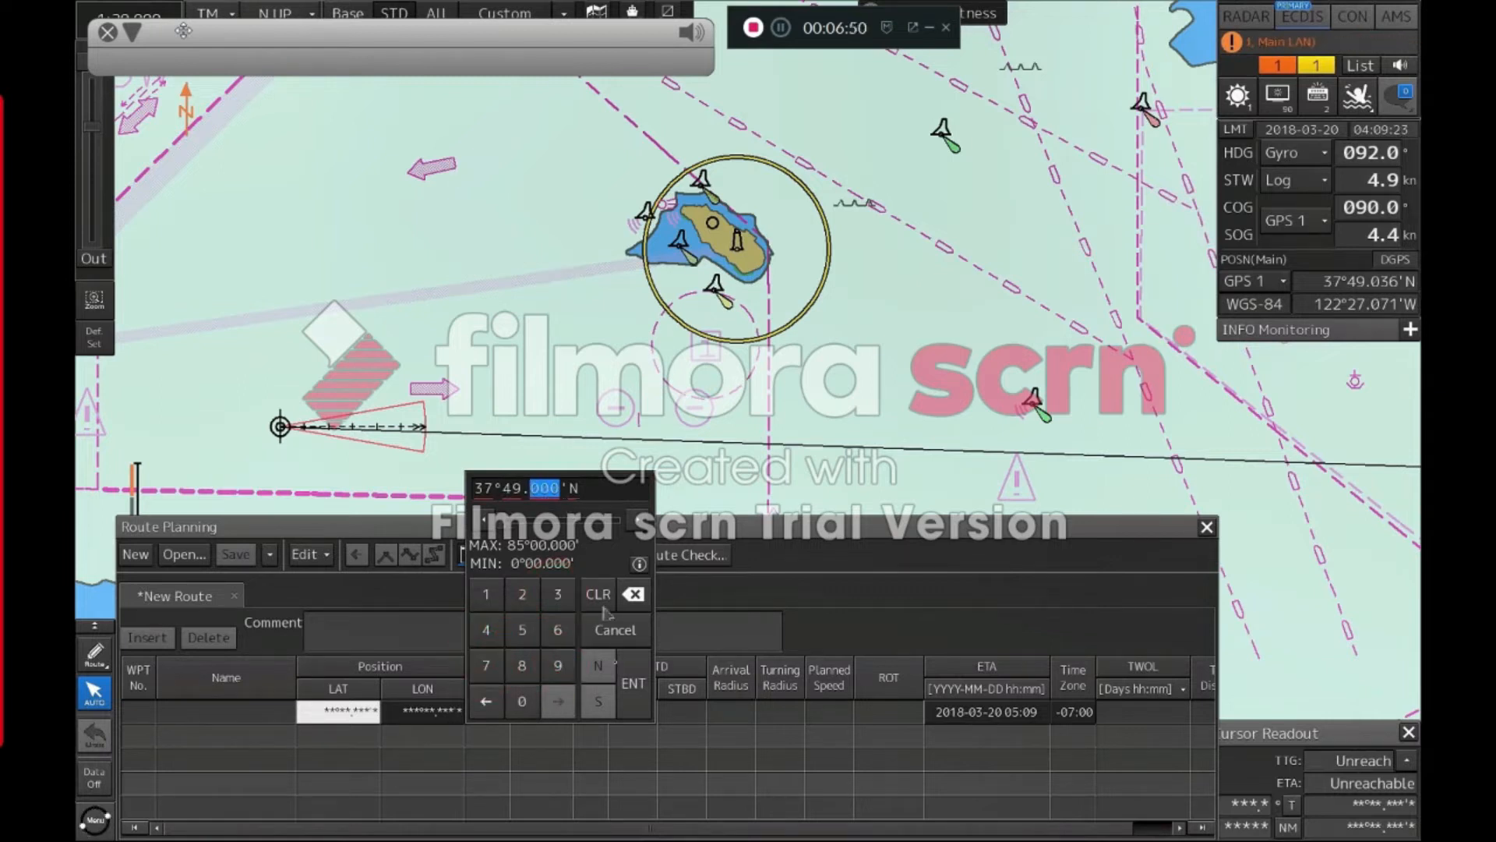
pyautogui.click(632, 683)
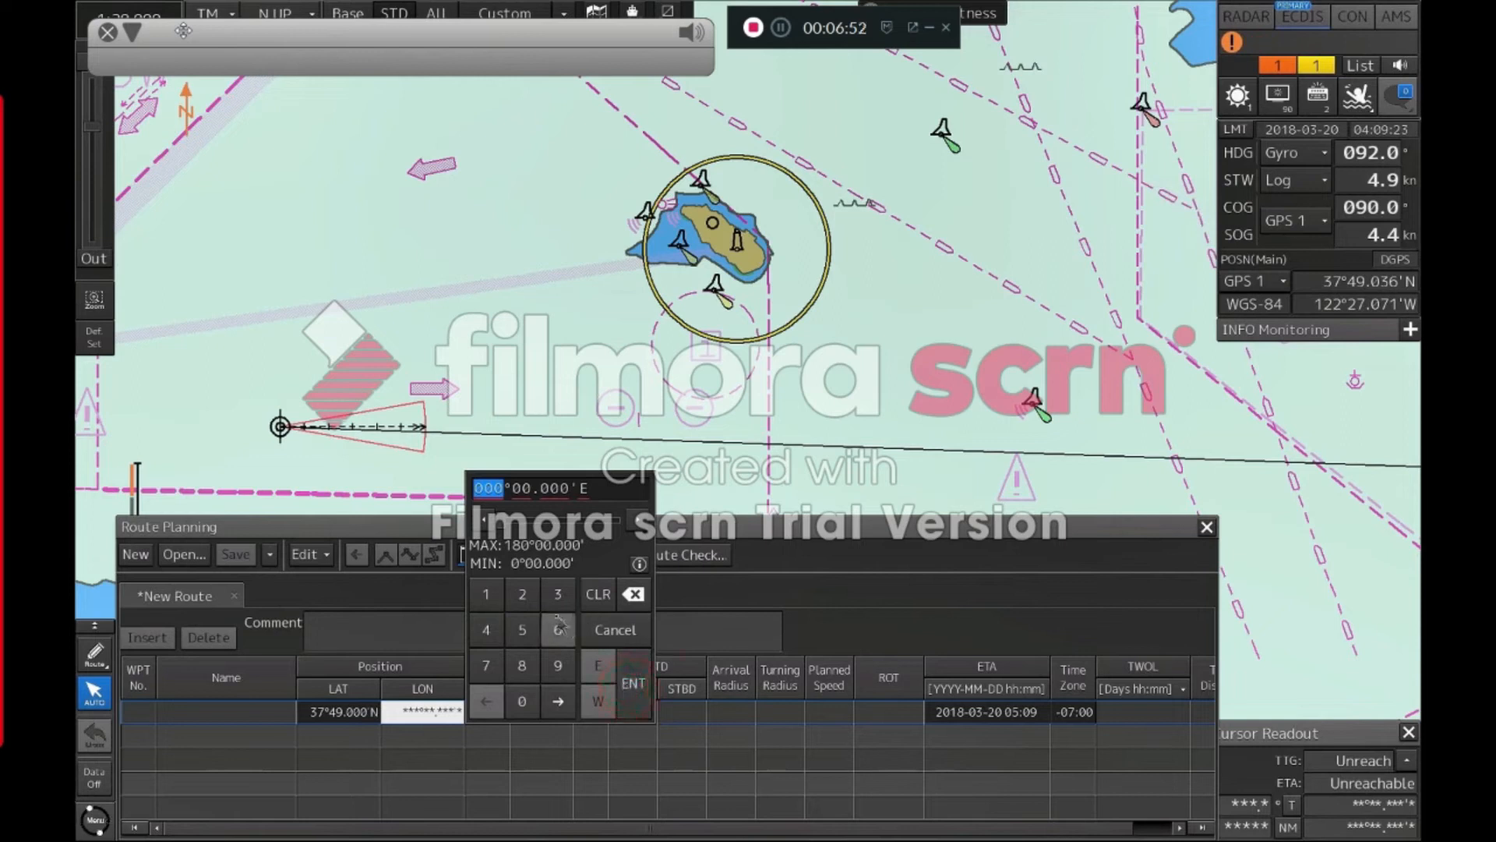
# Set the first waypoint's longitude to 122°26.000'W and begin the entry for waypoint 1
pyautogui.click(486, 596)
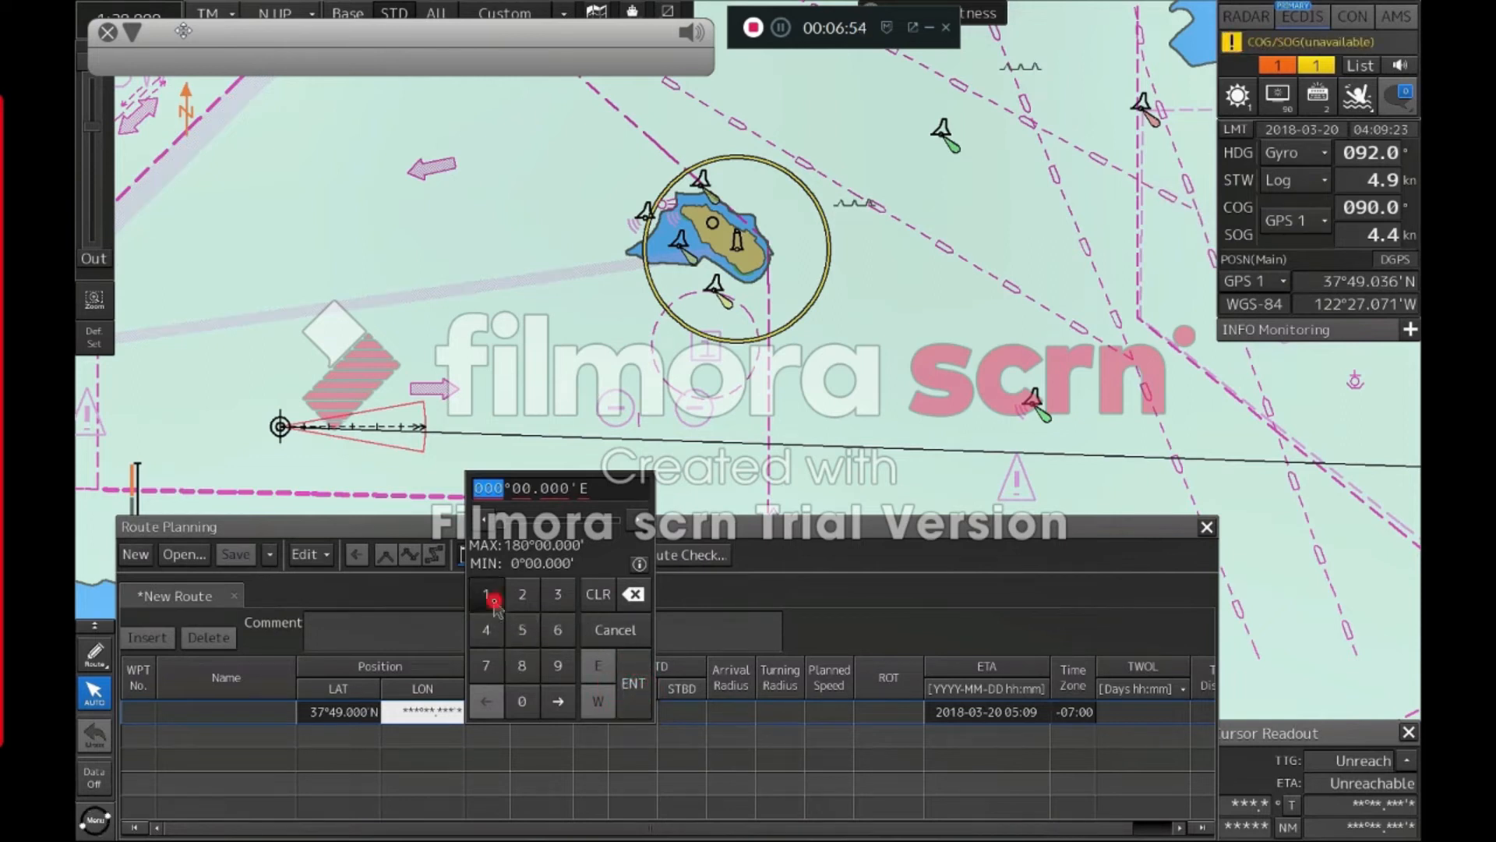
pyautogui.click(522, 596)
pyautogui.click(522, 596)
pyautogui.click(522, 596)
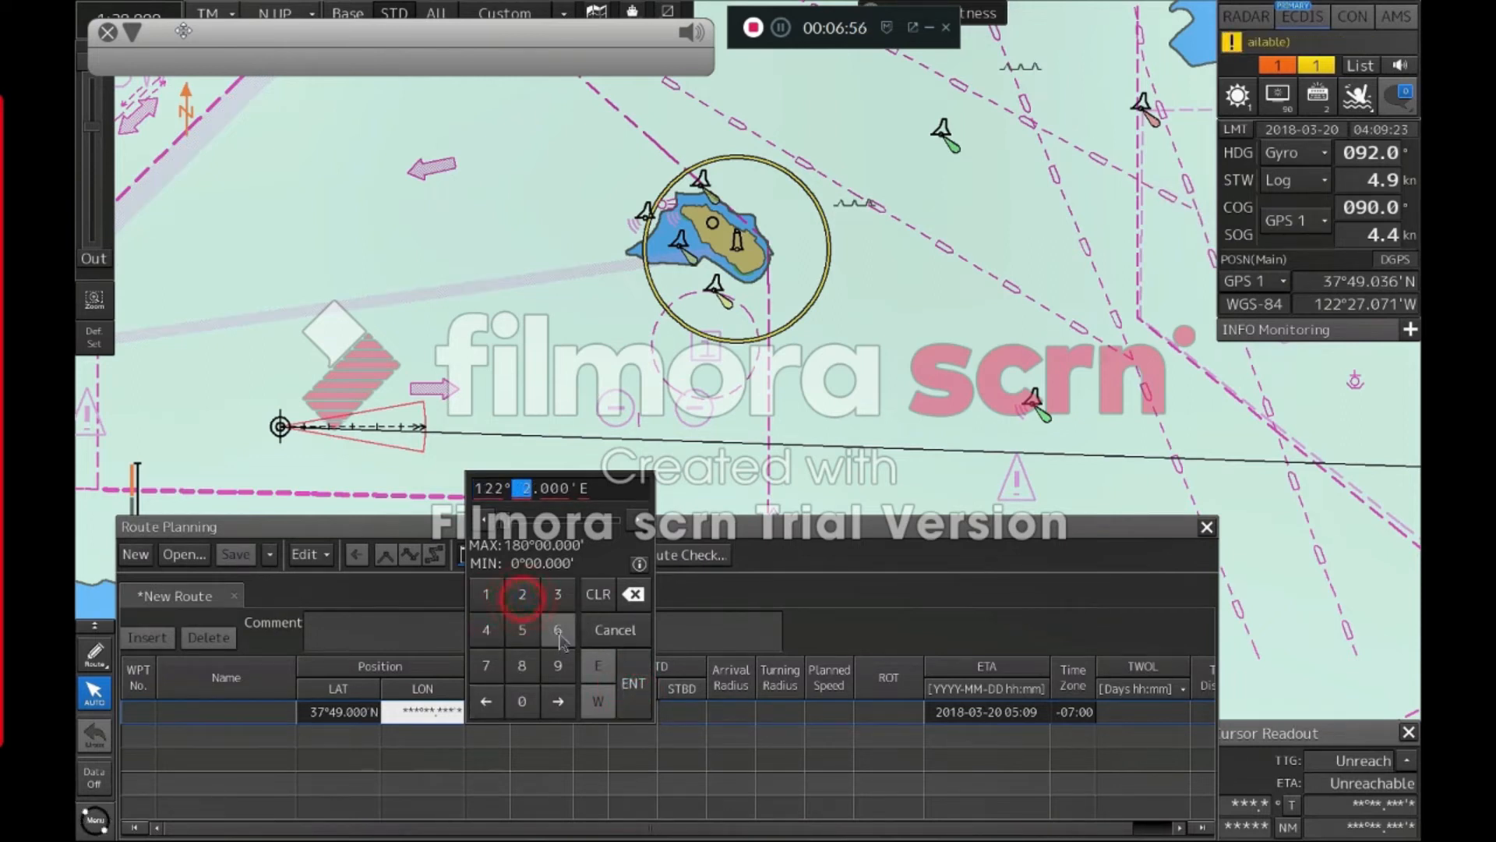
pyautogui.click(558, 630)
pyautogui.click(581, 489)
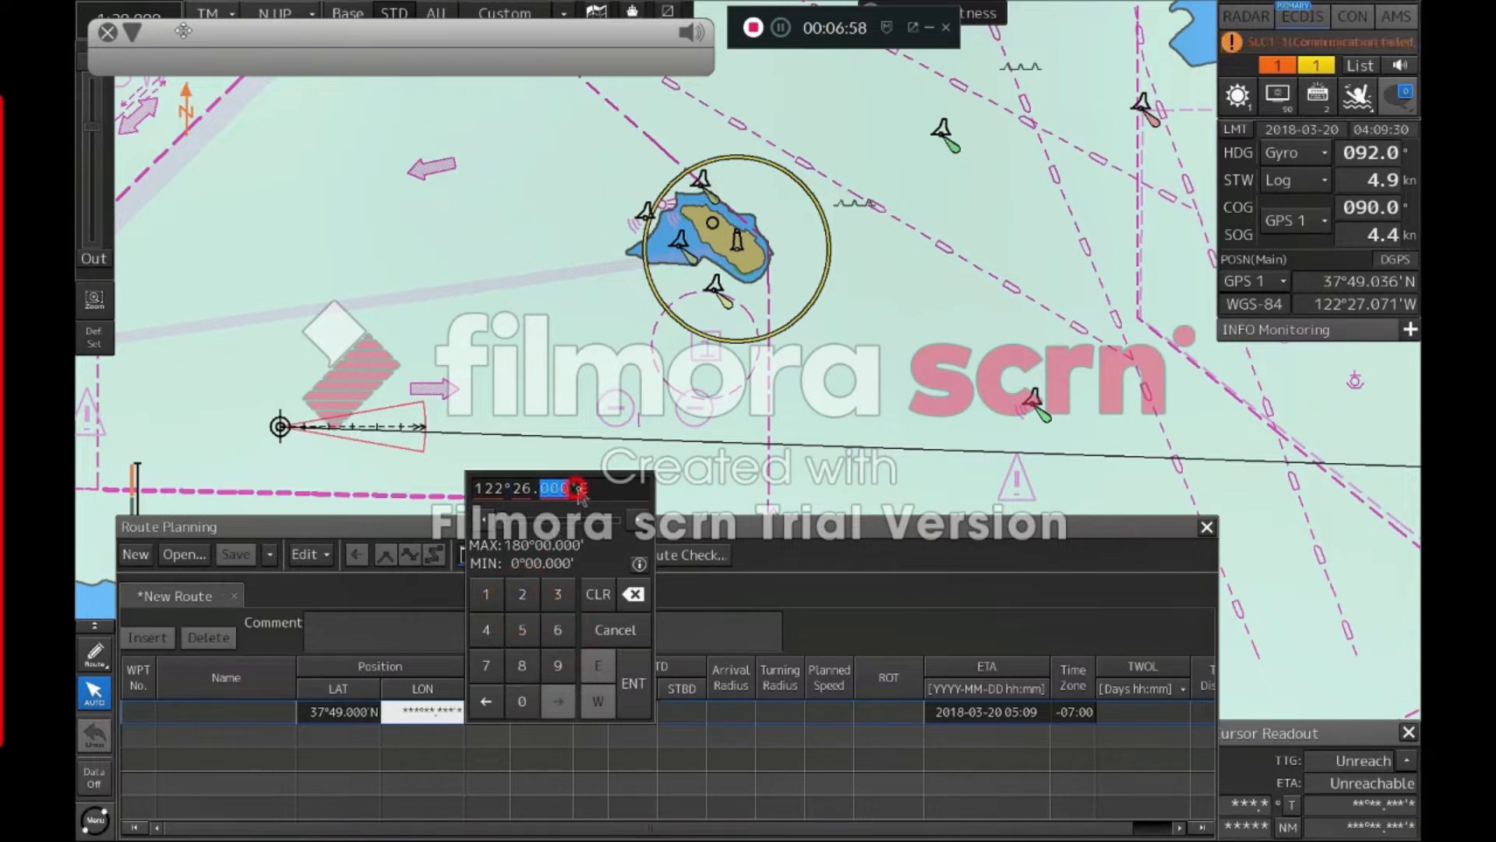
pyautogui.click(598, 701)
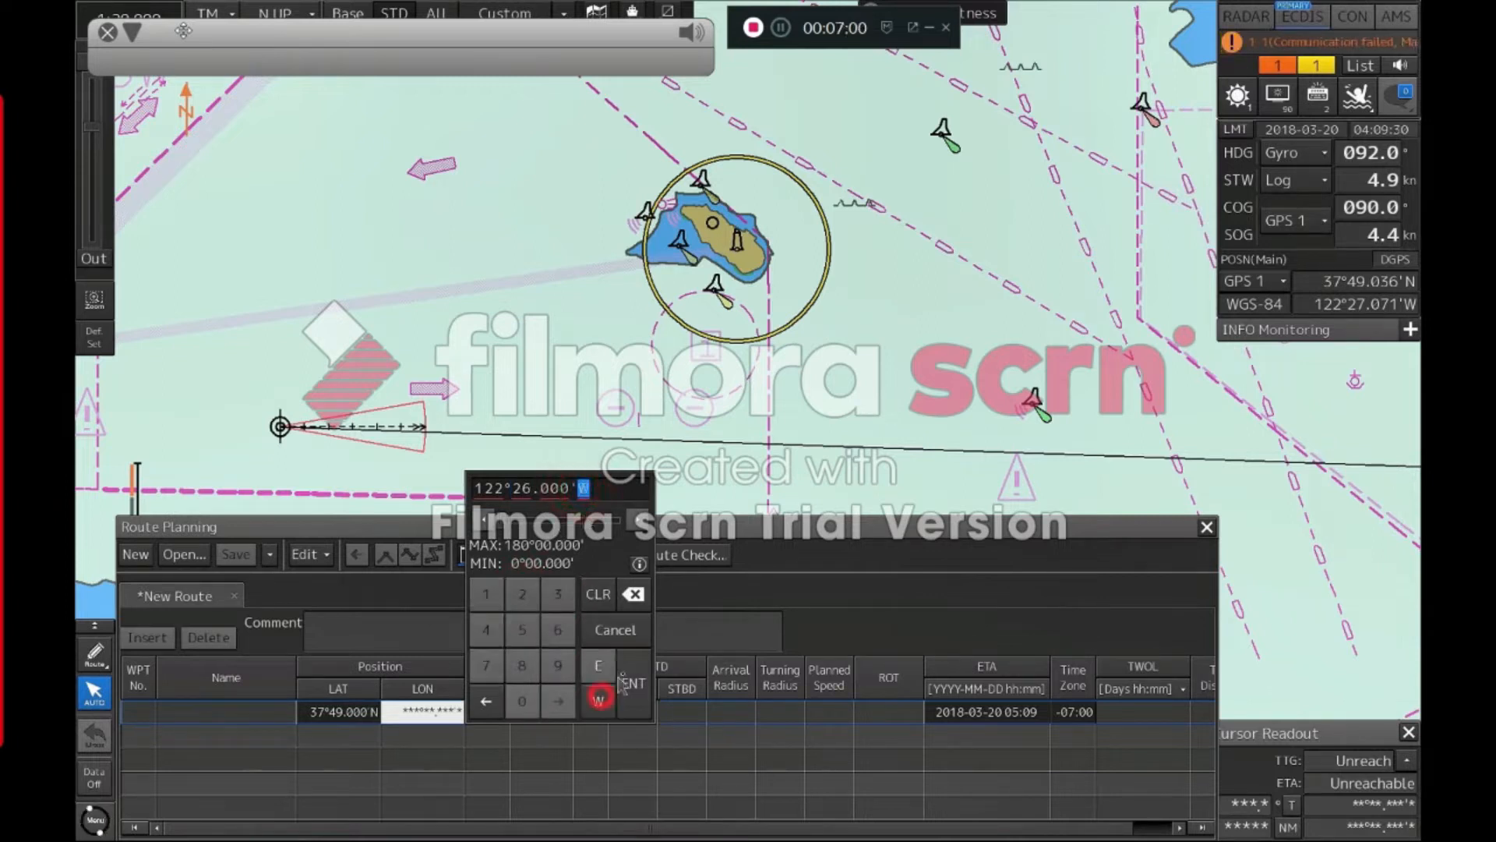
pyautogui.click(631, 683)
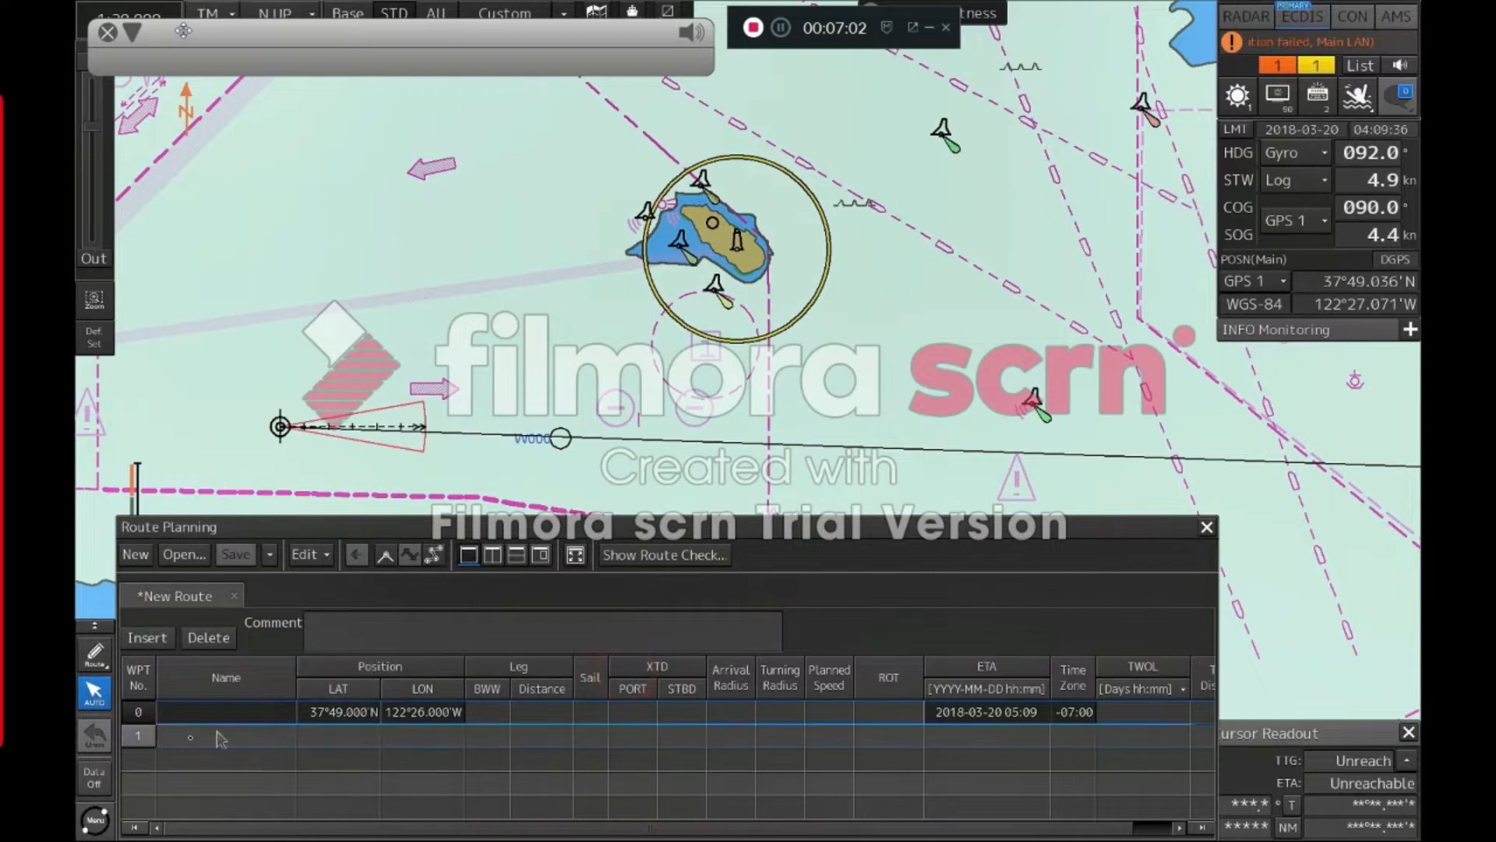
pyautogui.click(139, 736)
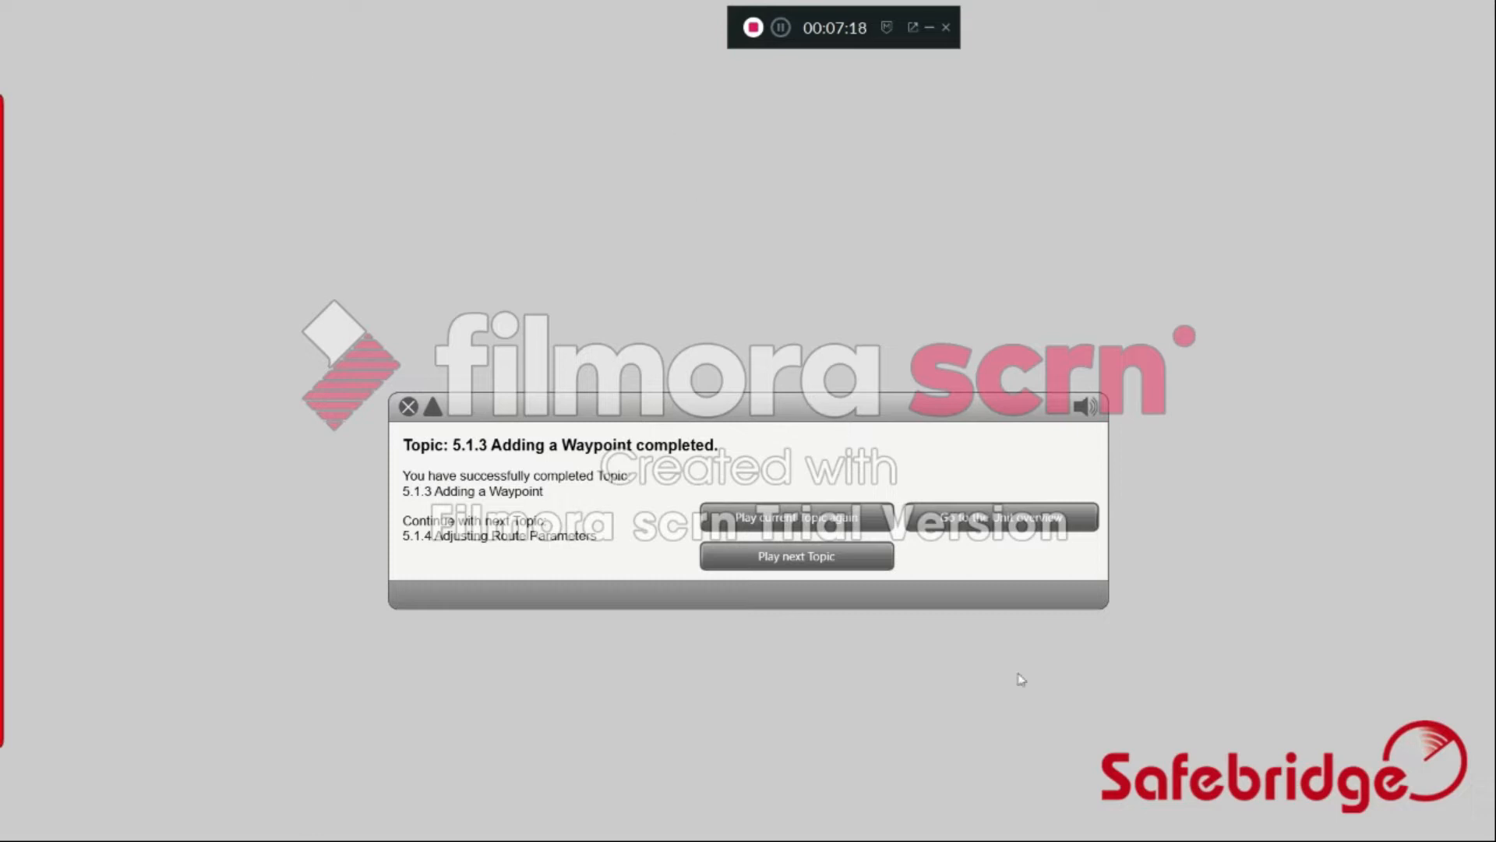
# Start the topic 5.1.4 Adjusting Route Parameters and collapse its Changing Parameters instructions
pyautogui.click(793, 556)
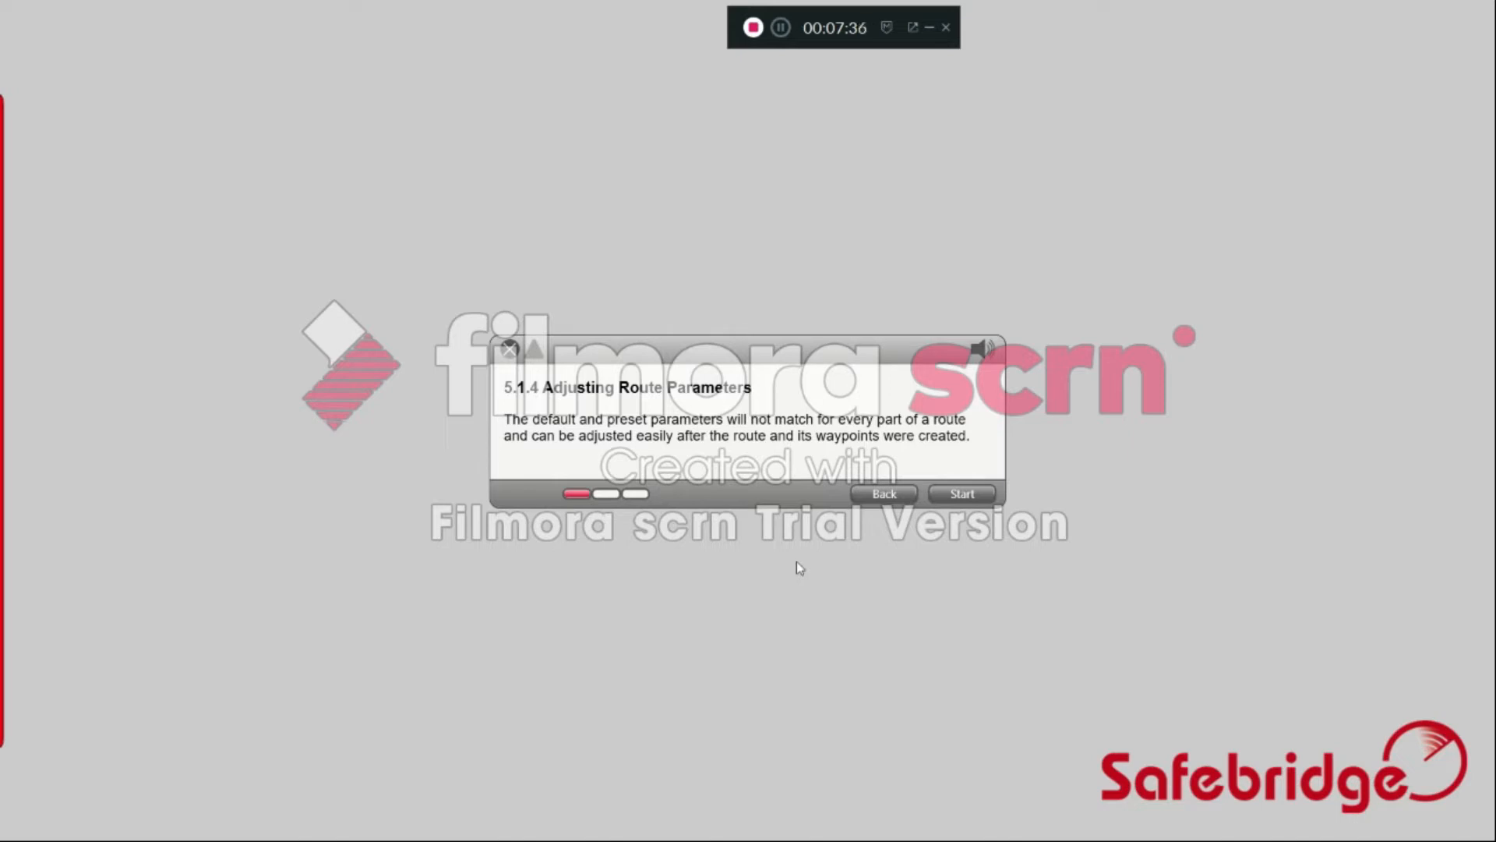
pyautogui.click(964, 493)
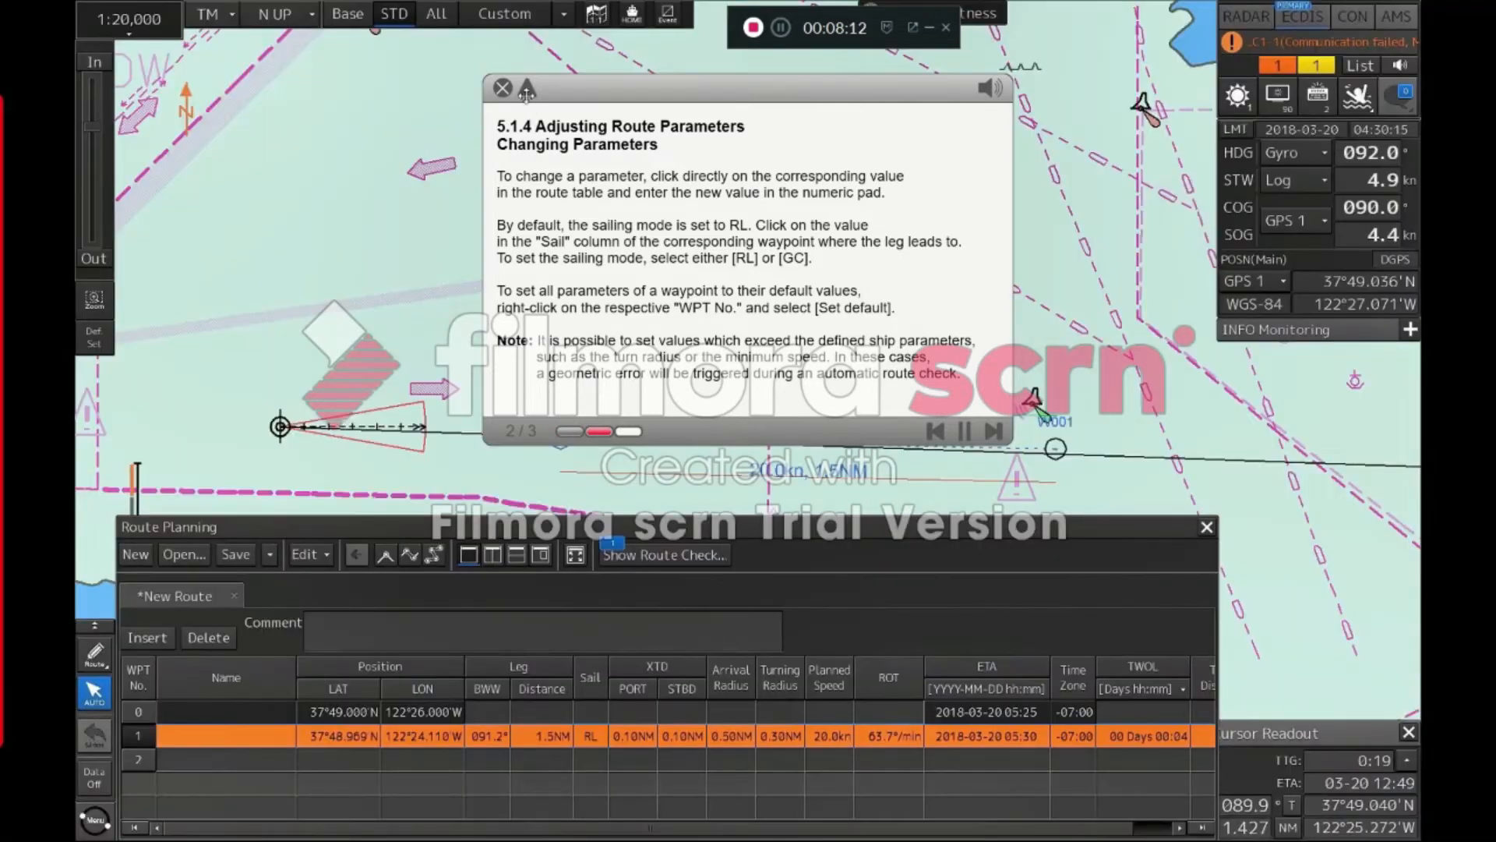
pyautogui.click(527, 89)
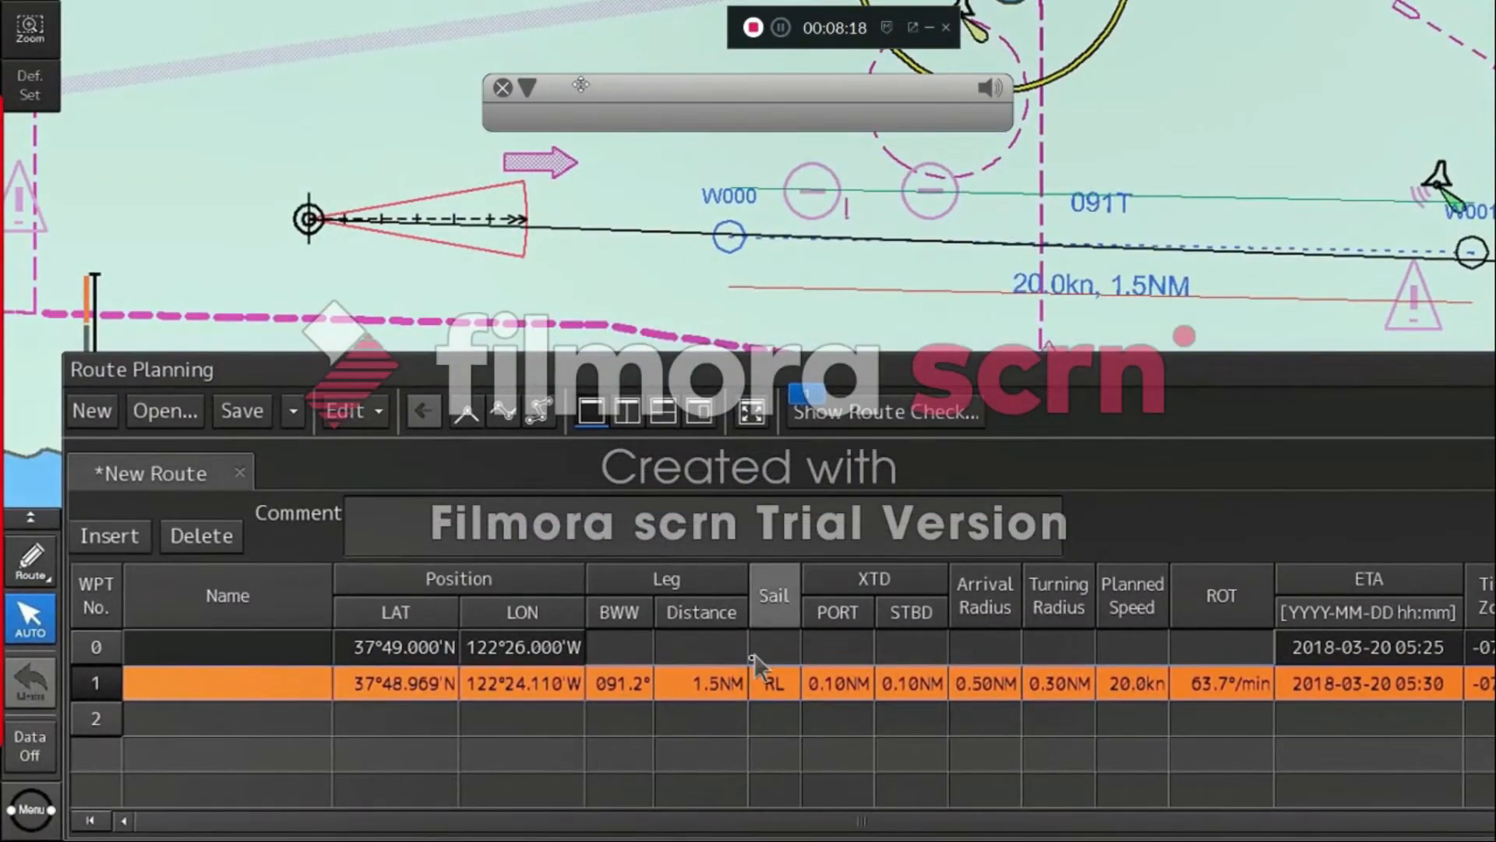
# Set the leg distance to waypoint 1 to 1.6 NM and its sailing mode to GC, leaving the port XTD unedited
pyautogui.click(711, 684)
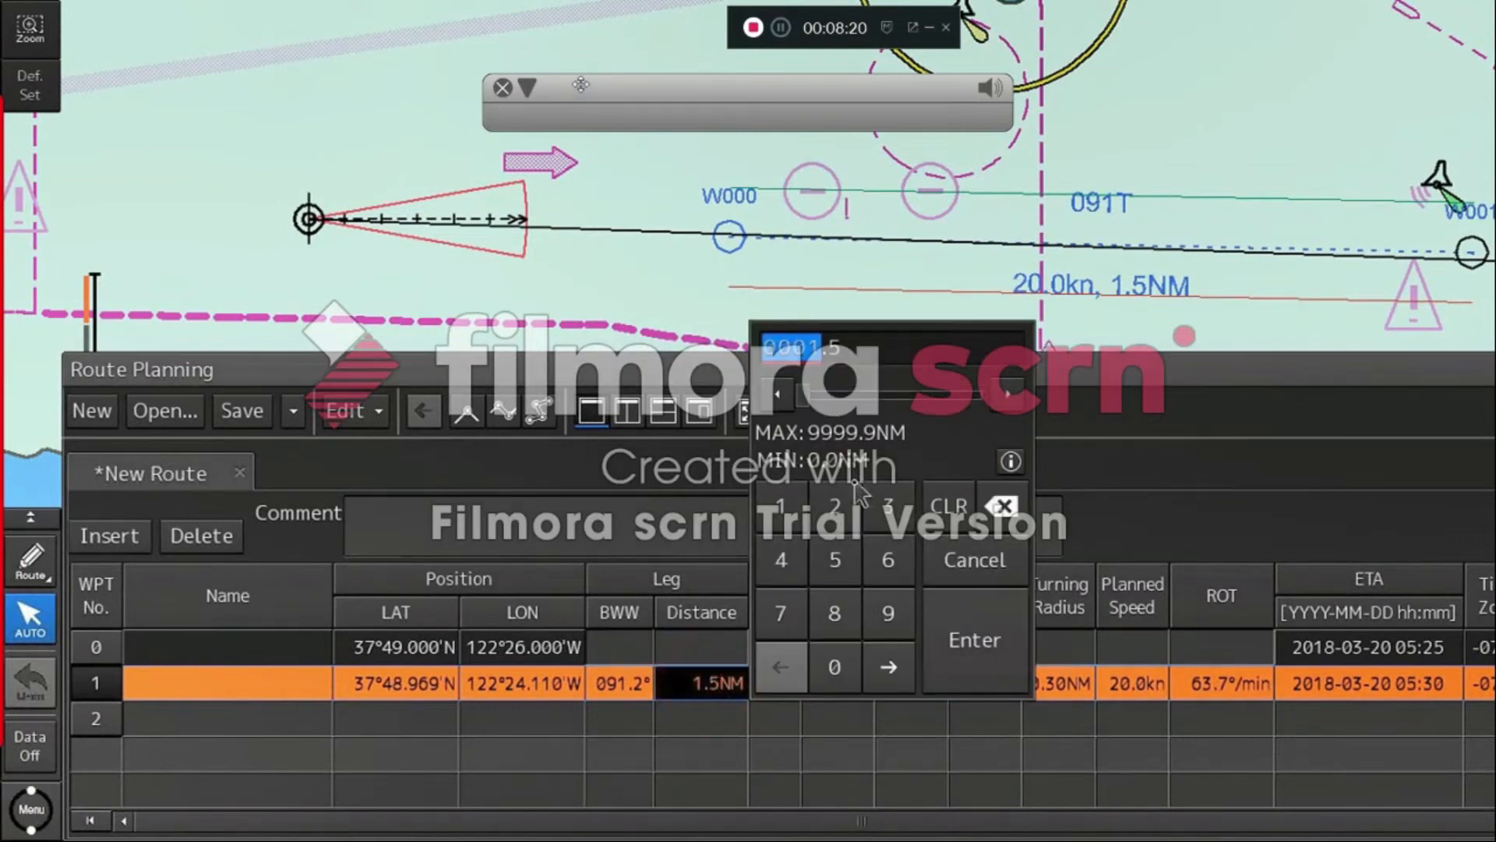
pyautogui.click(836, 343)
pyautogui.click(888, 559)
pyautogui.click(994, 669)
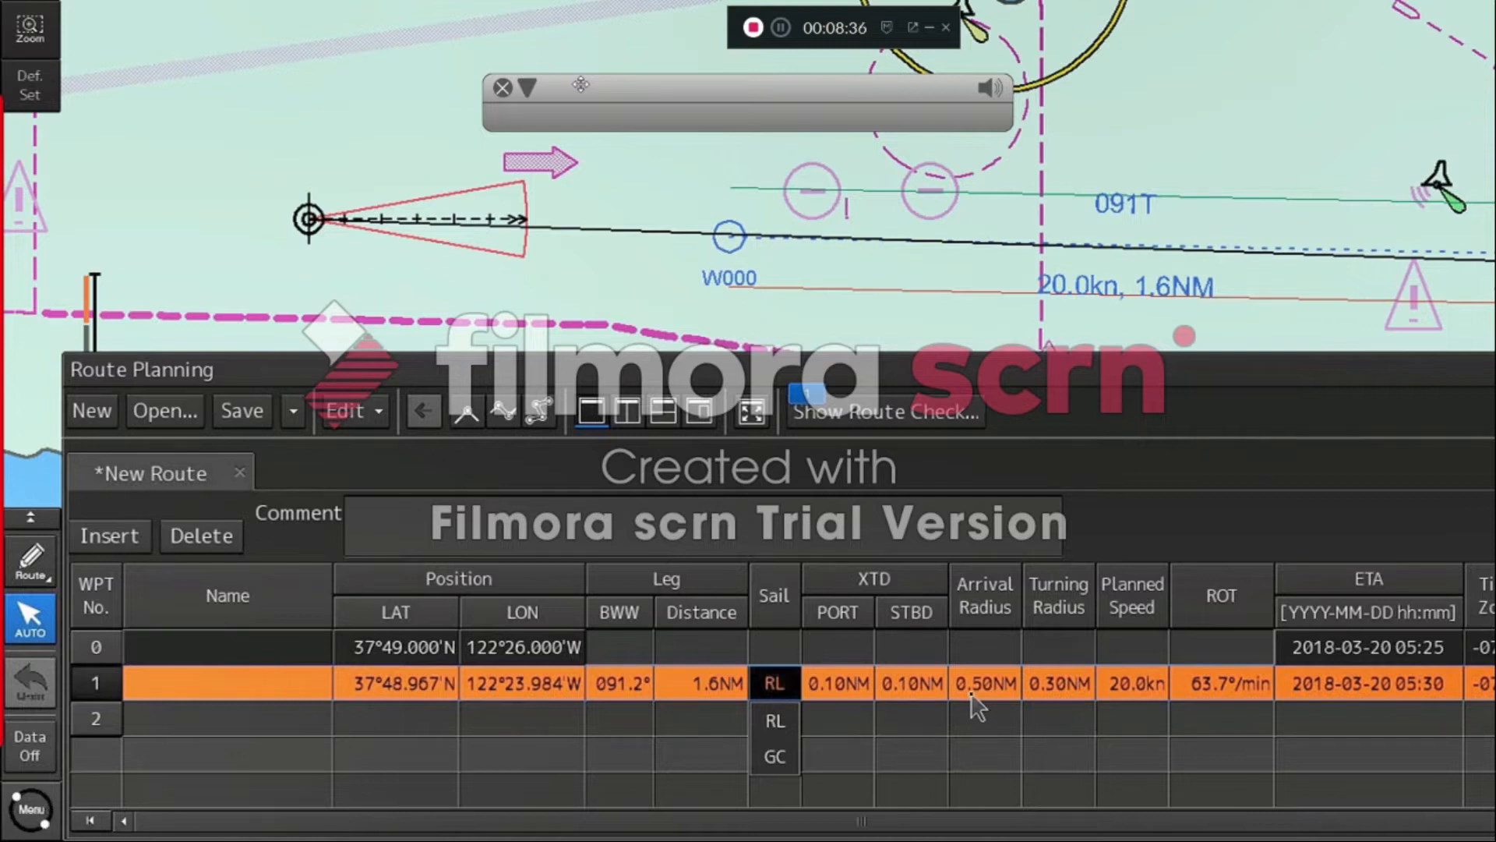
pyautogui.click(916, 721)
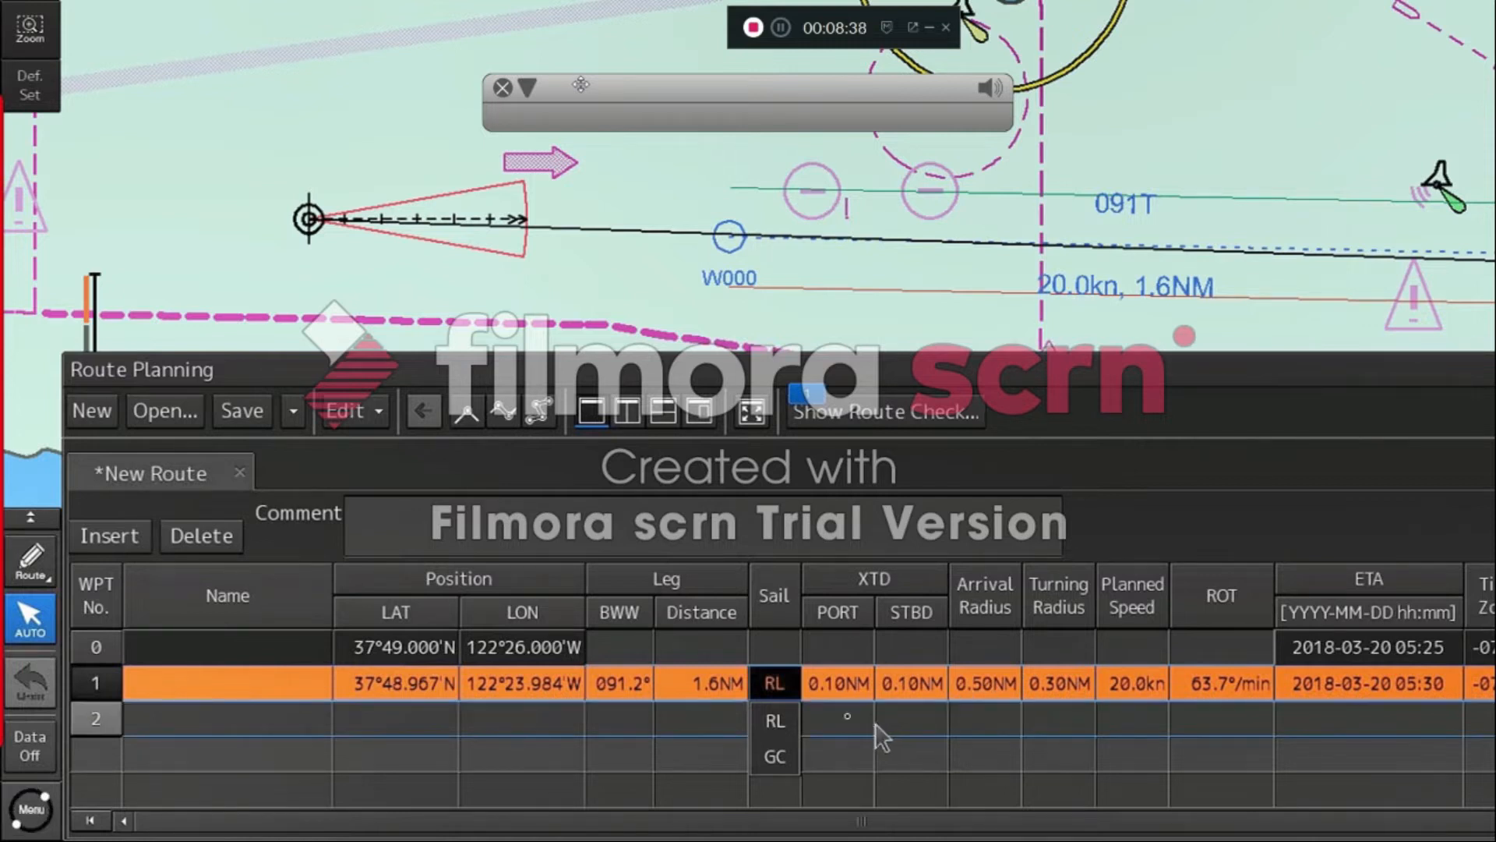
pyautogui.click(787, 755)
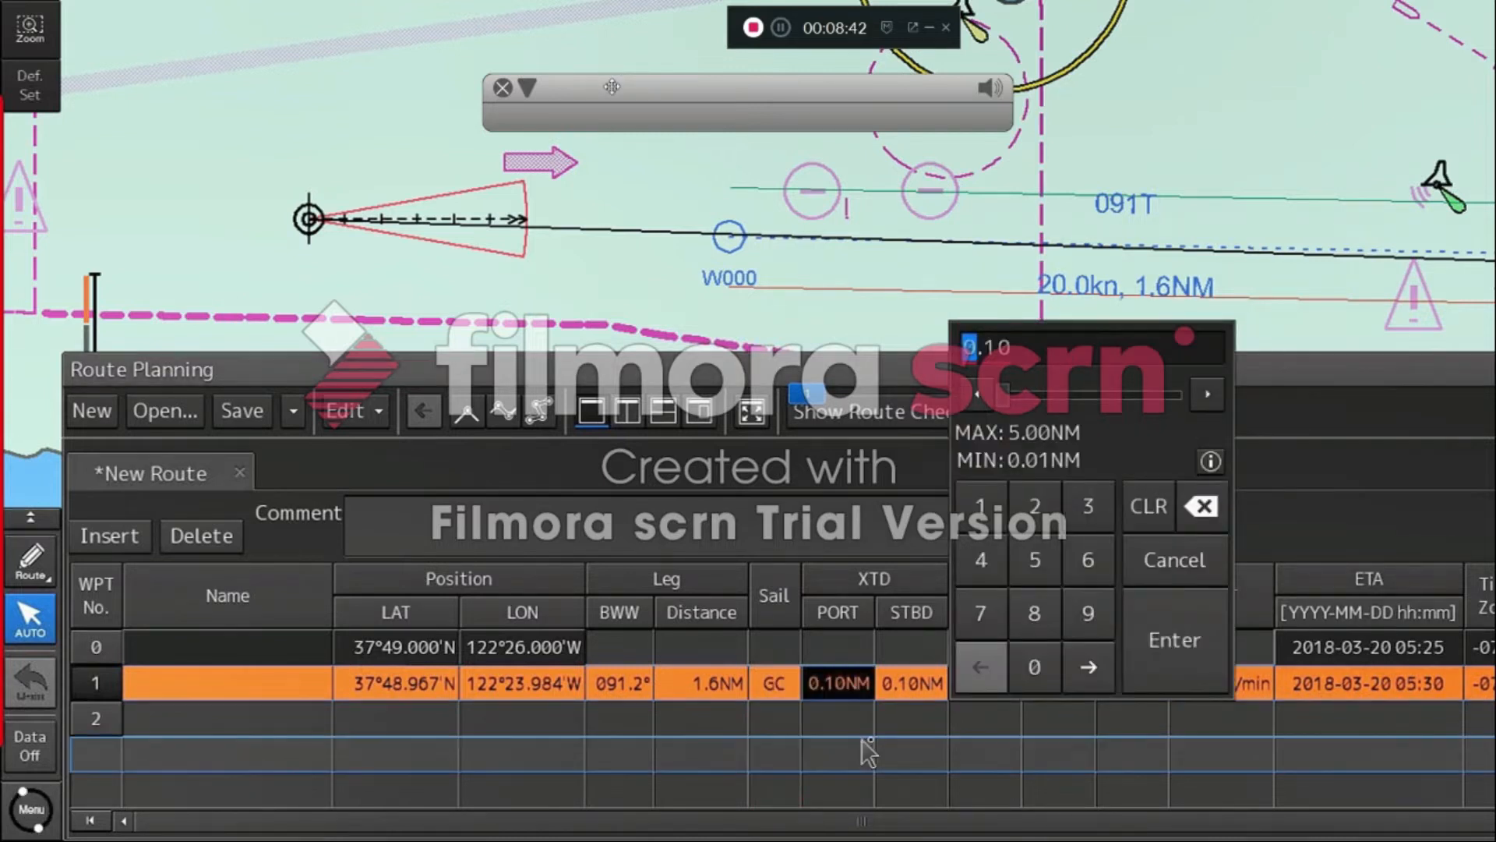
pyautogui.click(1175, 556)
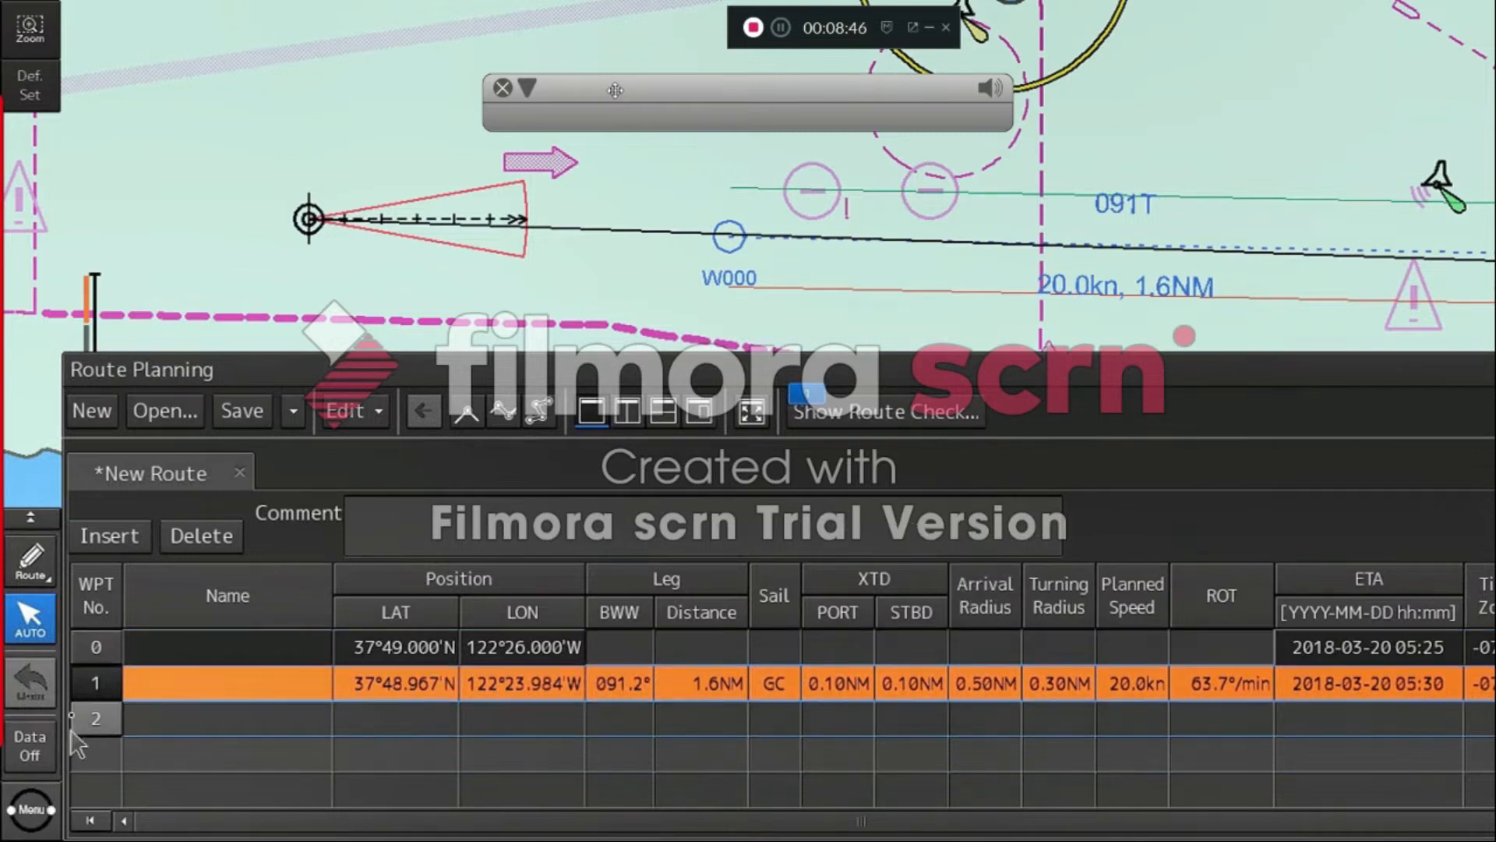
# Reset waypoint 1's parameters to their defaults and collapse the Adjusting the XTD instructions
pyautogui.rightClick(92, 684)
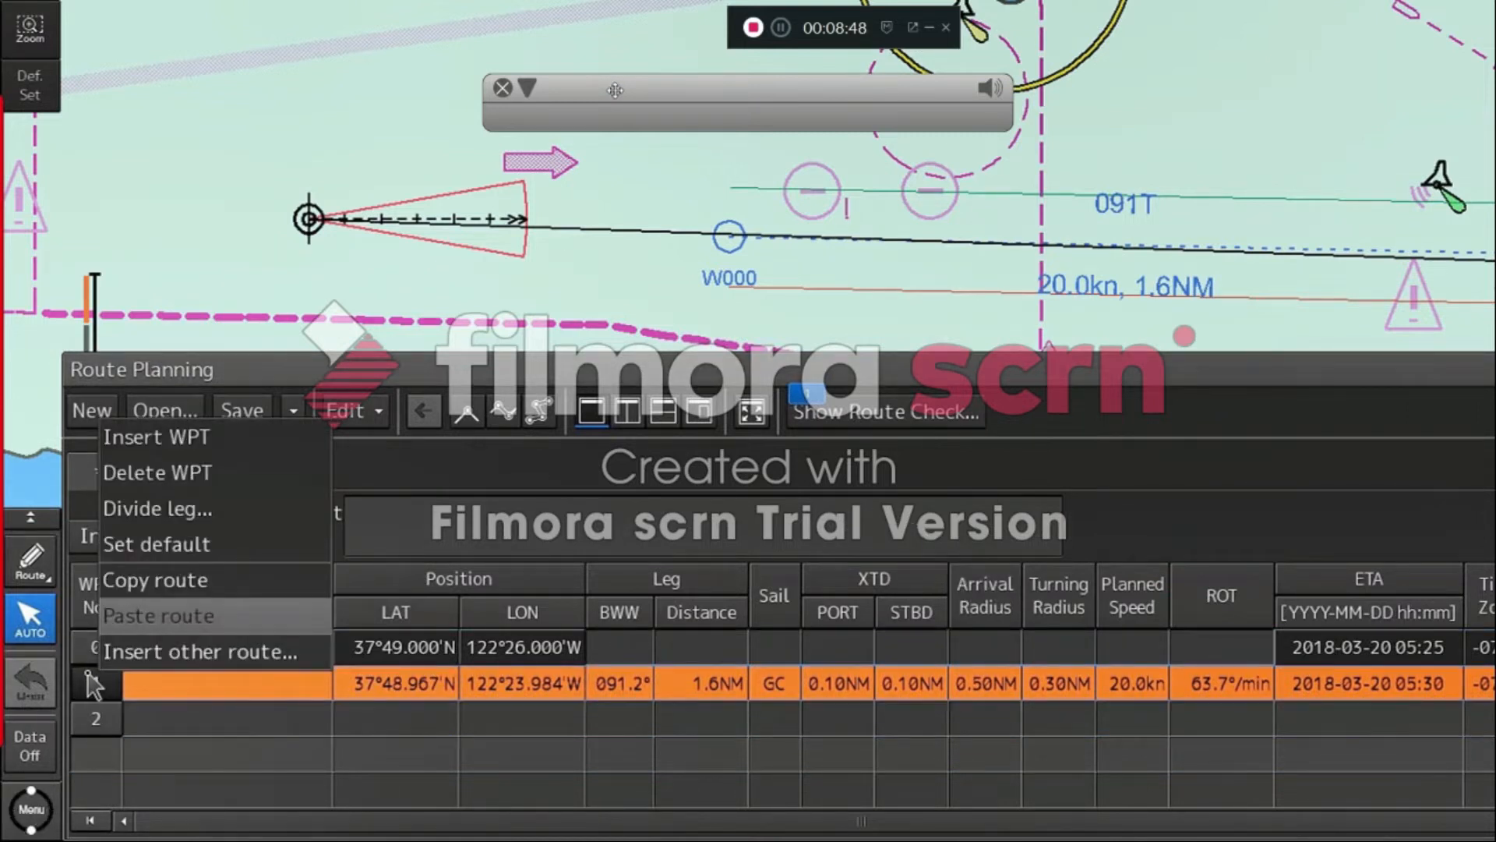
pyautogui.click(155, 544)
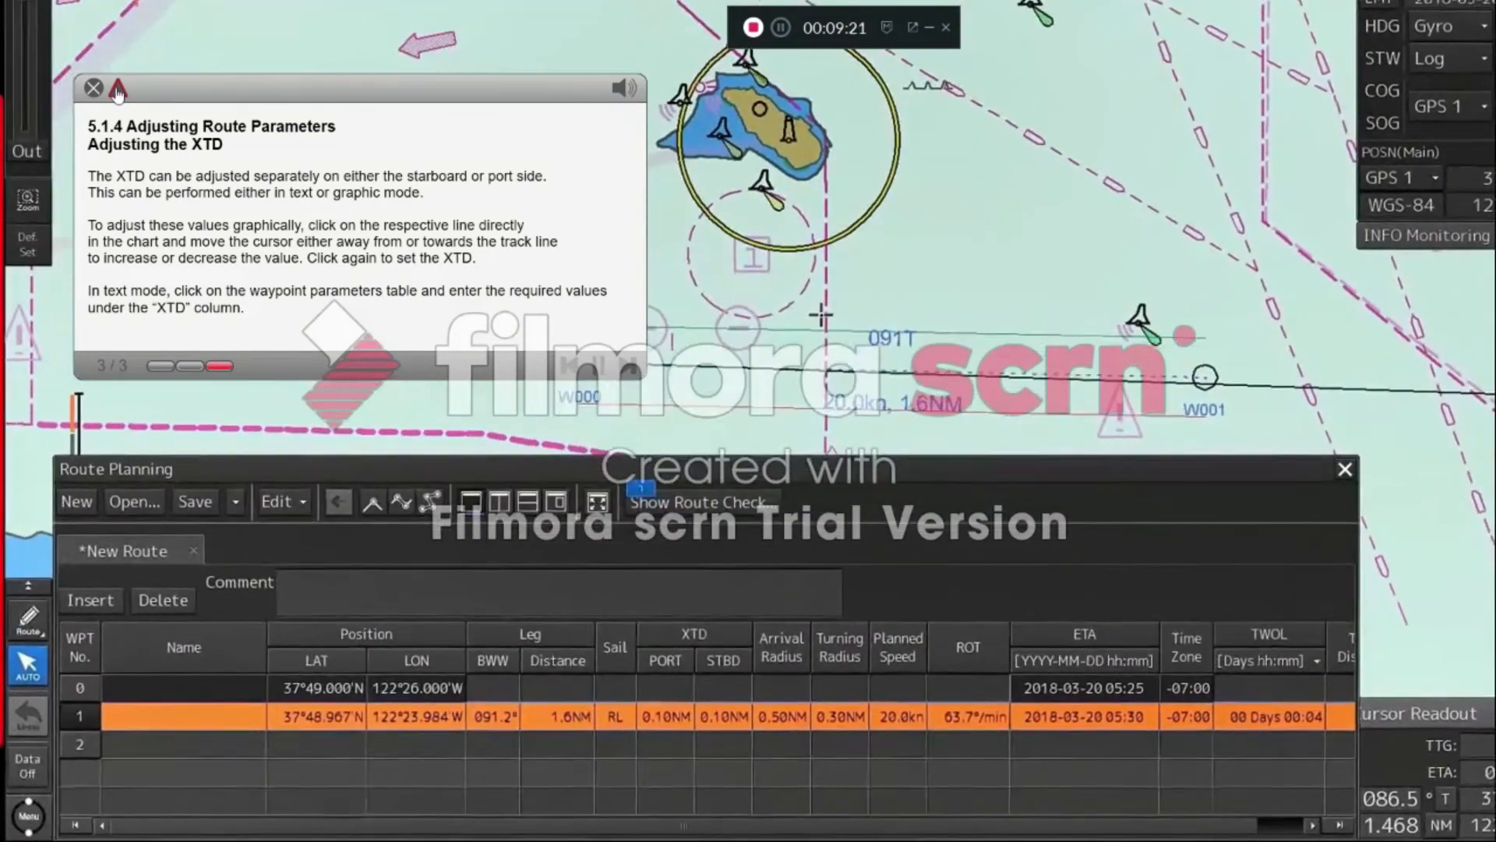
pyautogui.click(116, 90)
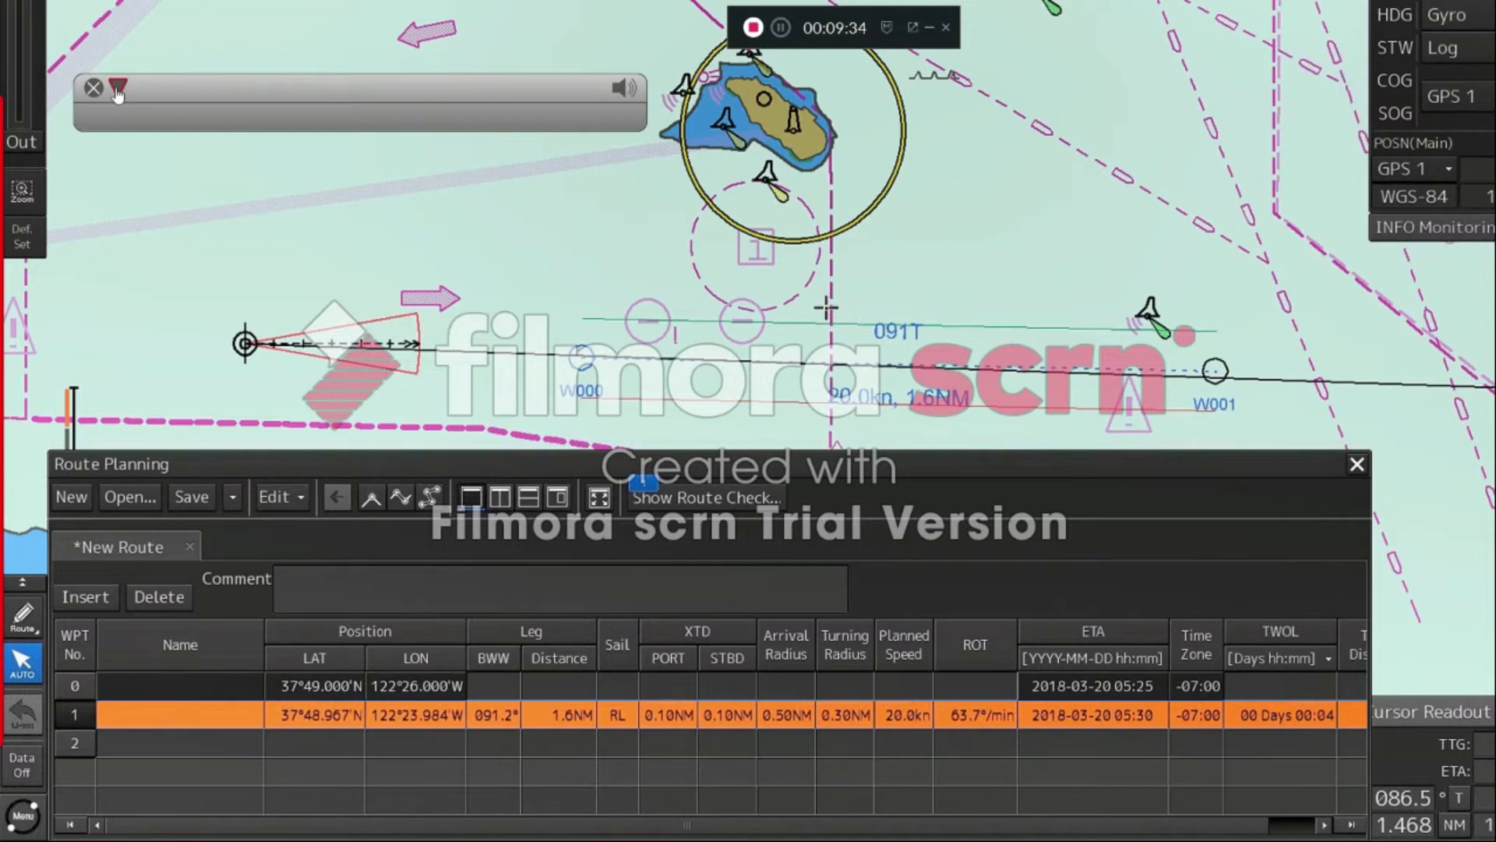
# Reduce waypoint 1's port XTD graphically on the chart to about 0.06 NM and set its starboard XTD to 0.06 NM in the table
pyautogui.click(818, 325)
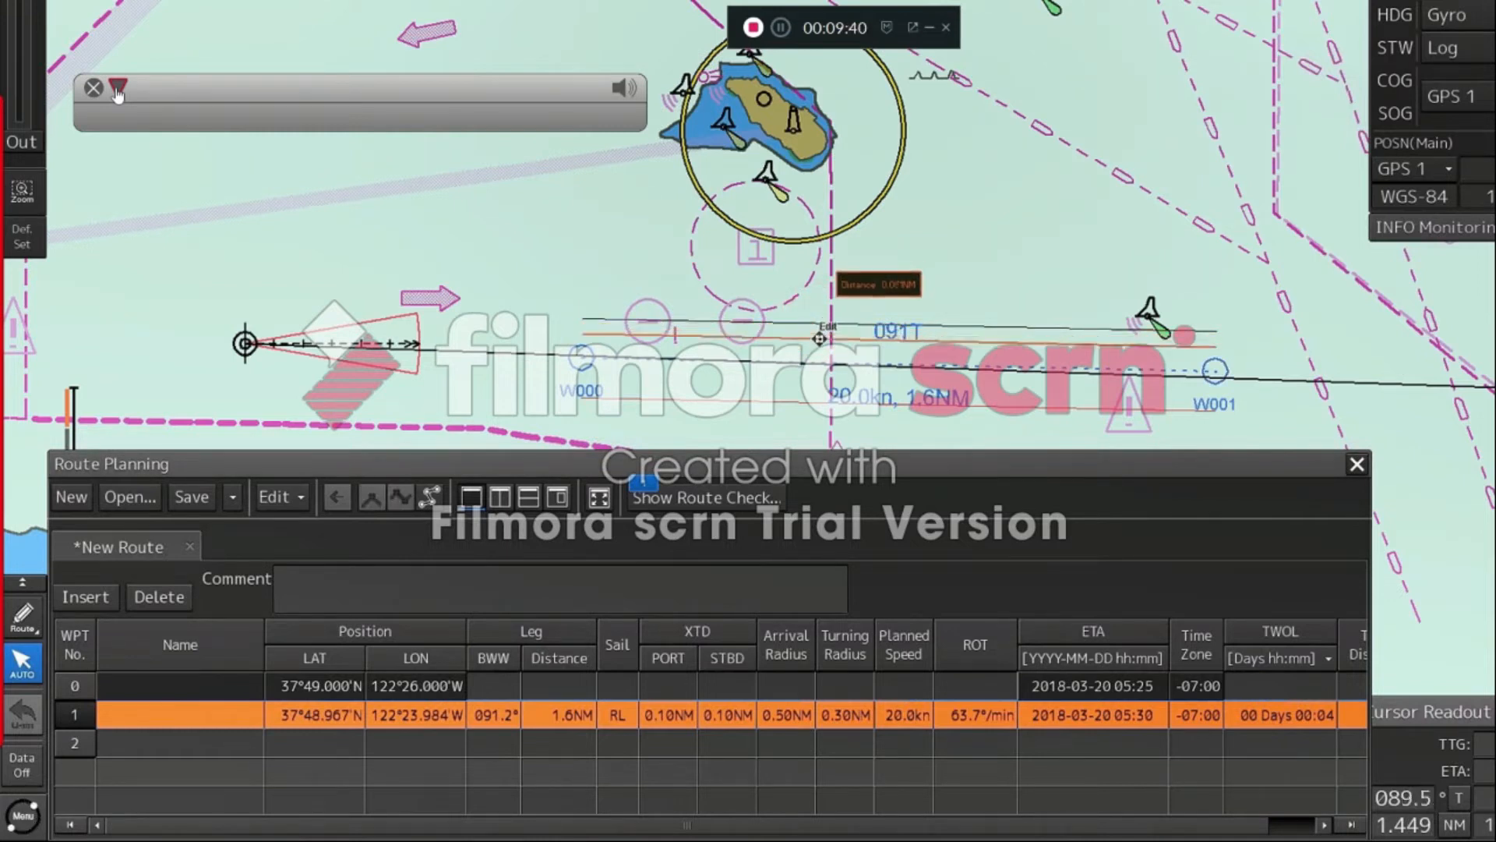
pyautogui.click(818, 338)
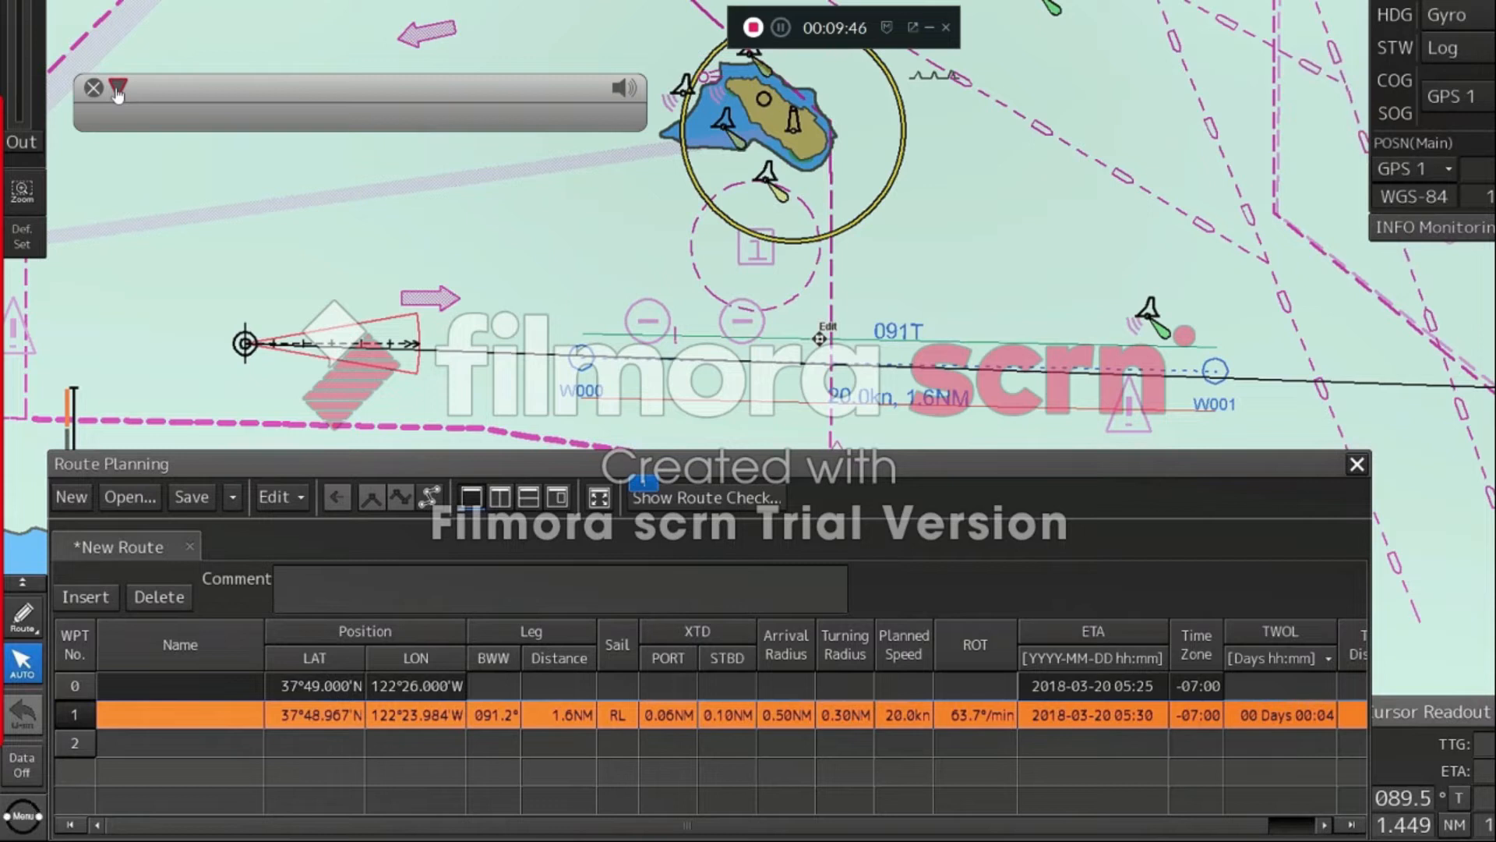
pyautogui.click(742, 717)
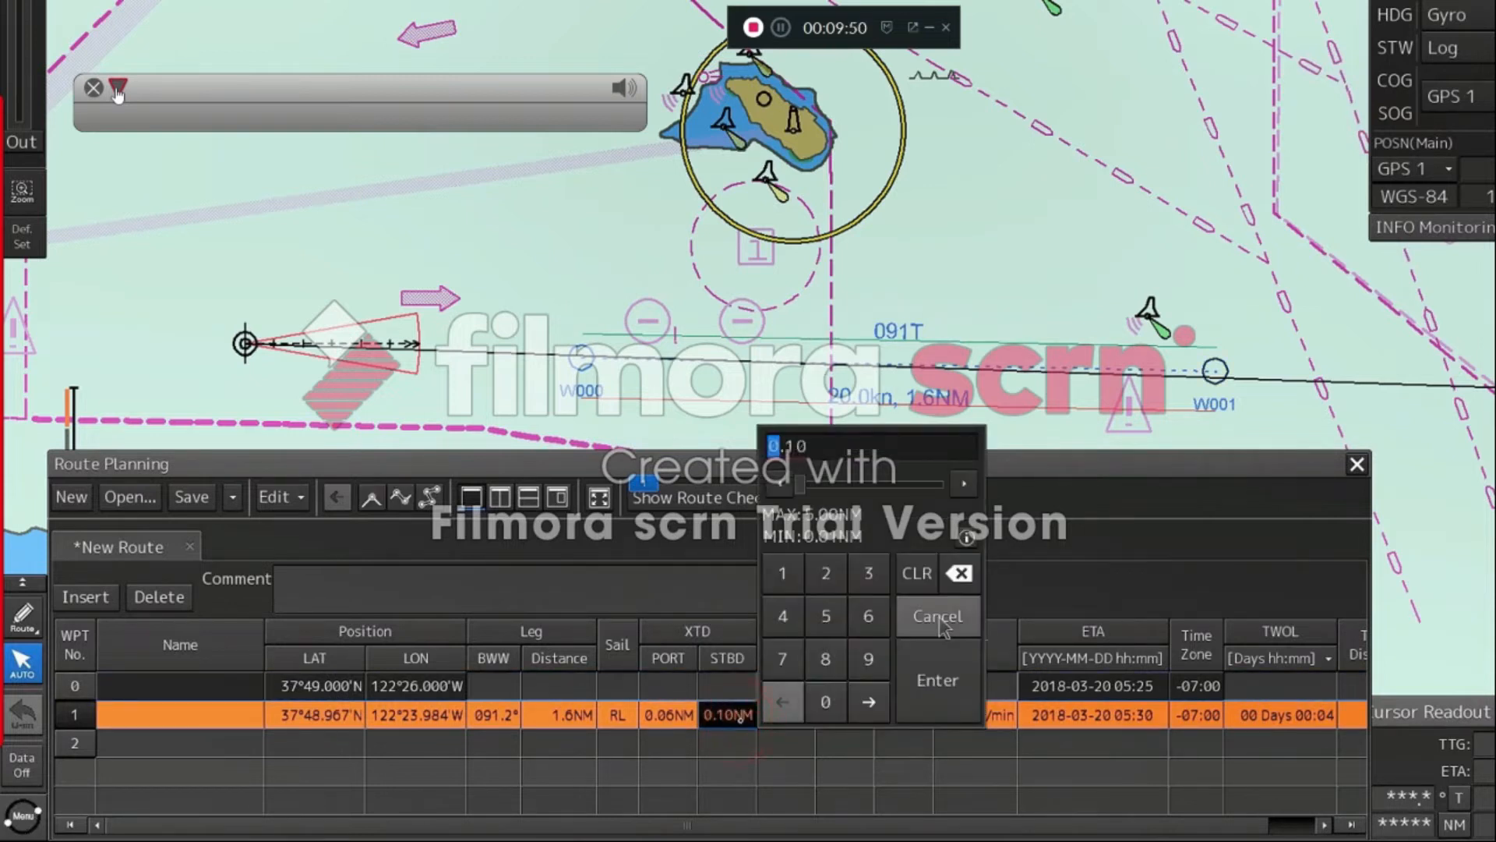
pyautogui.click(868, 702)
pyautogui.click(826, 701)
pyautogui.click(868, 616)
pyautogui.click(944, 688)
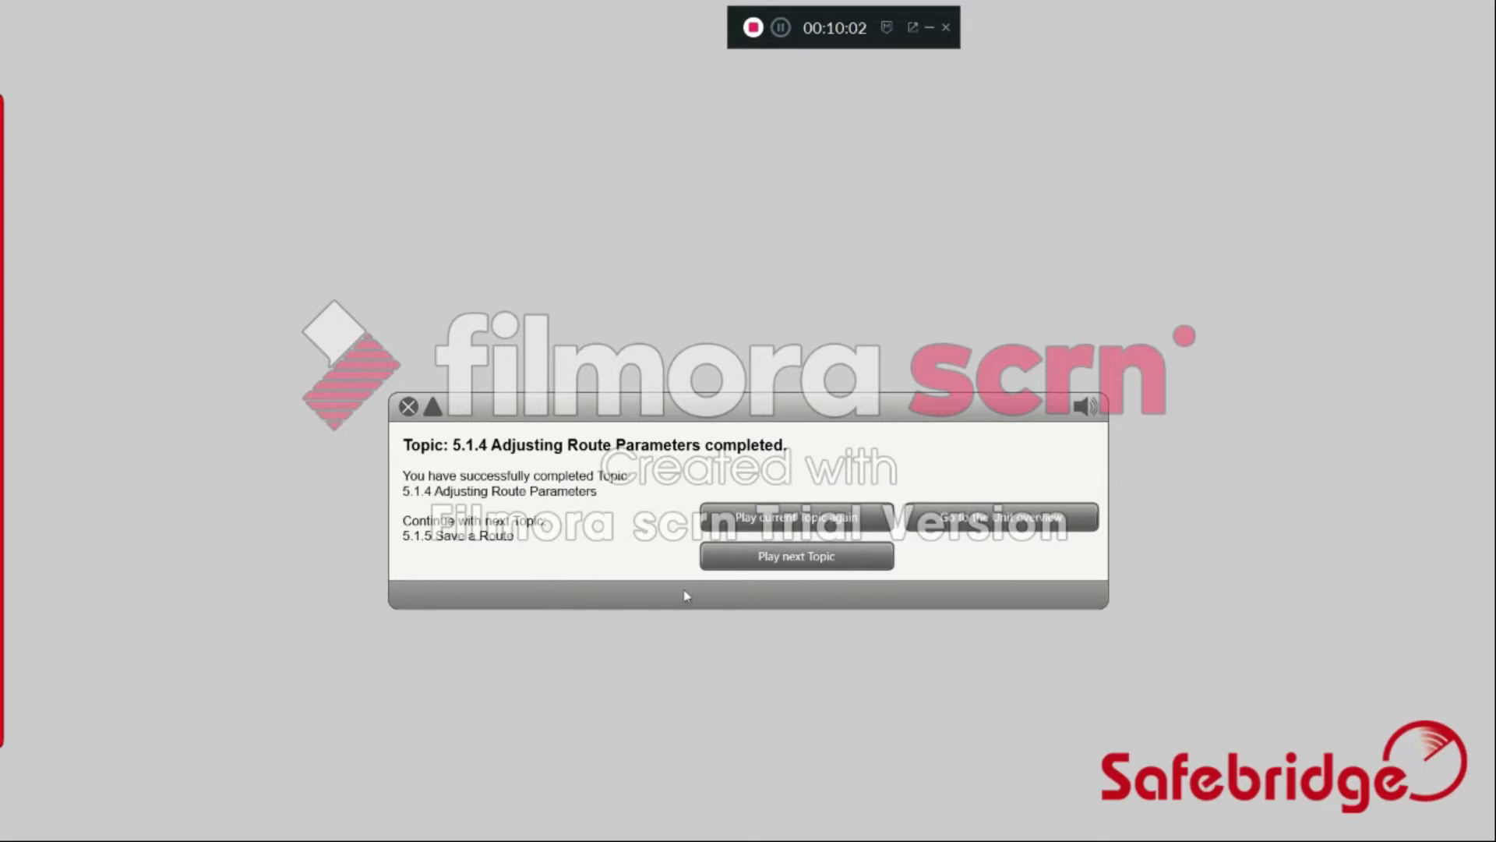
# Start the topic 5.1.5 Save a Route and collapse its instructions
pyautogui.click(752, 558)
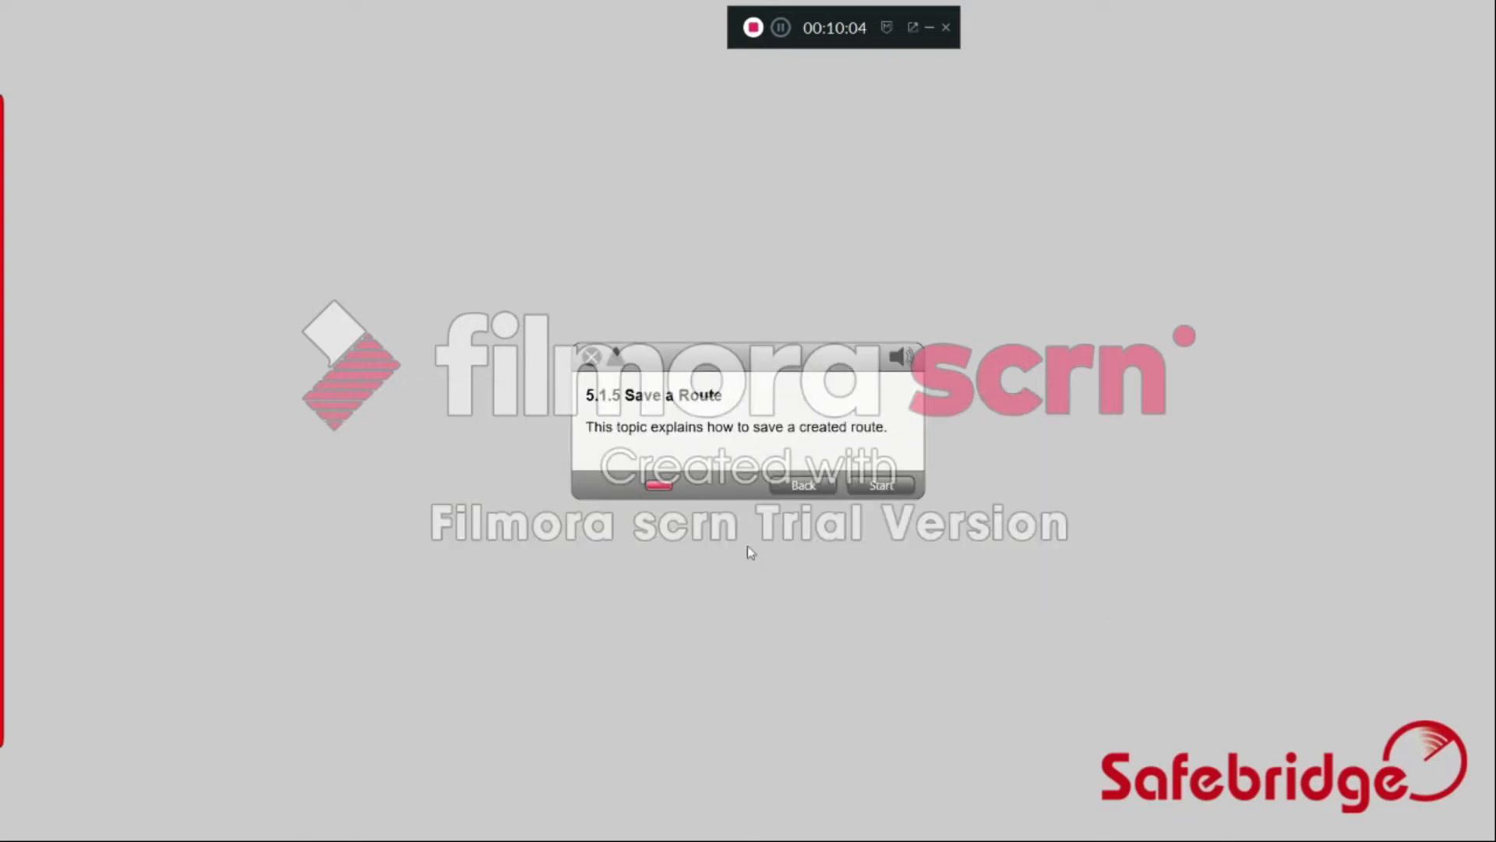
pyautogui.click(878, 488)
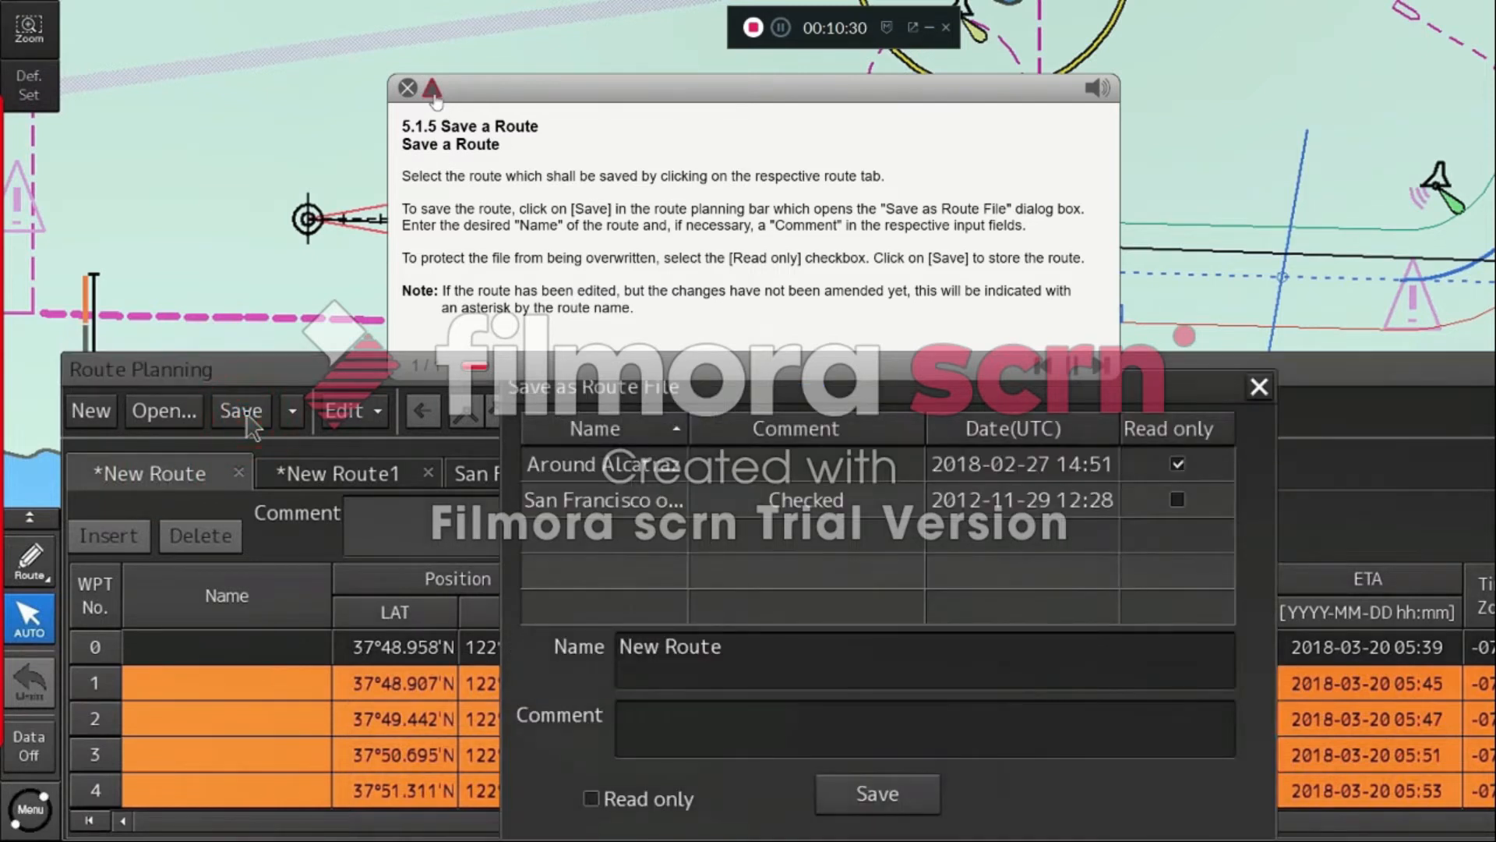
pyautogui.click(432, 89)
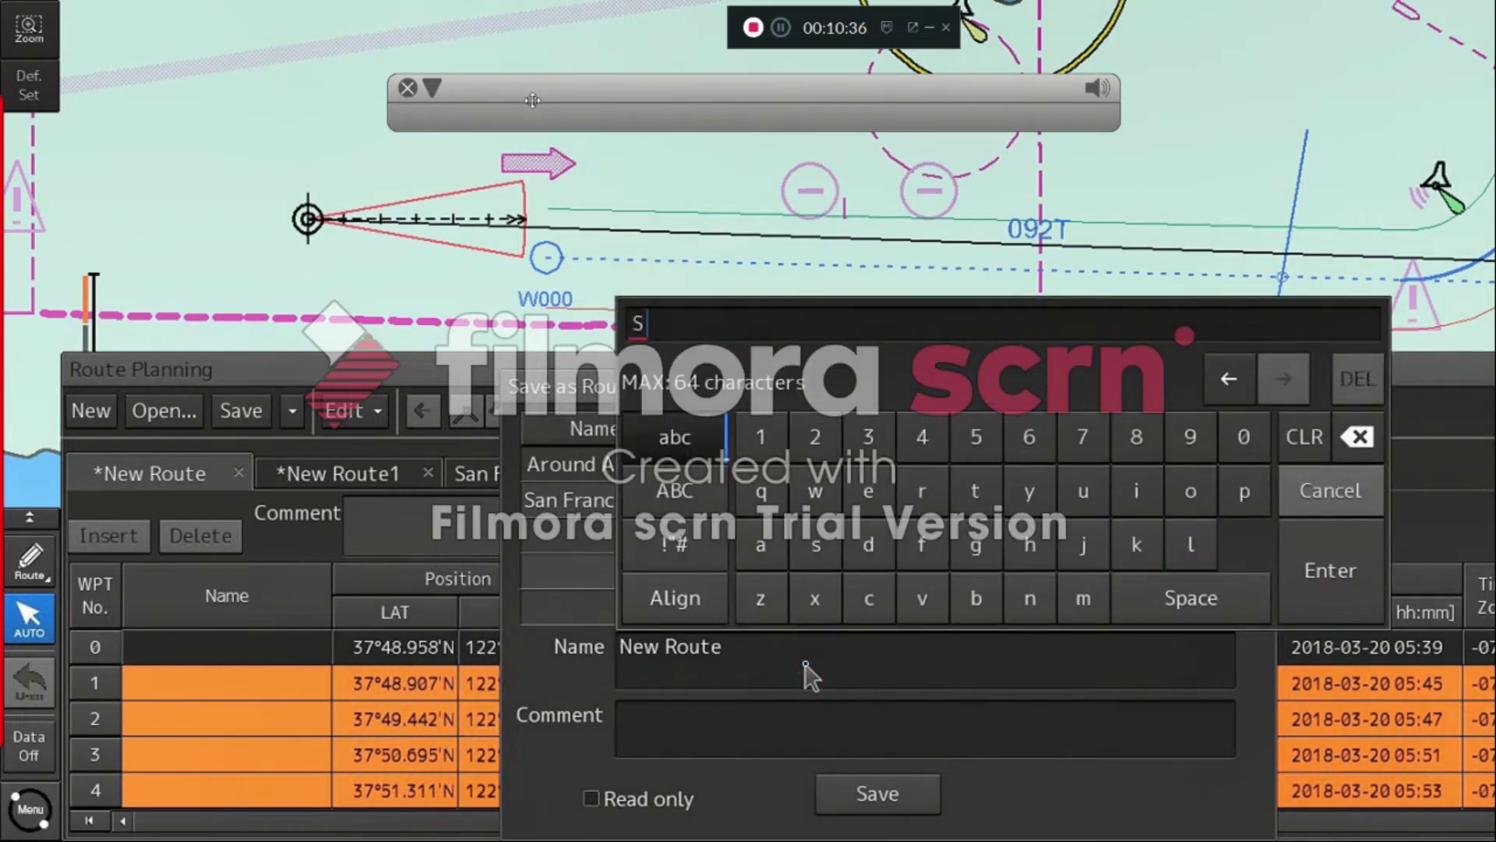
# Save the new route as South Alcatraz with the comment "Not checked" and read-only protection
pyautogui.write('lcatraz')
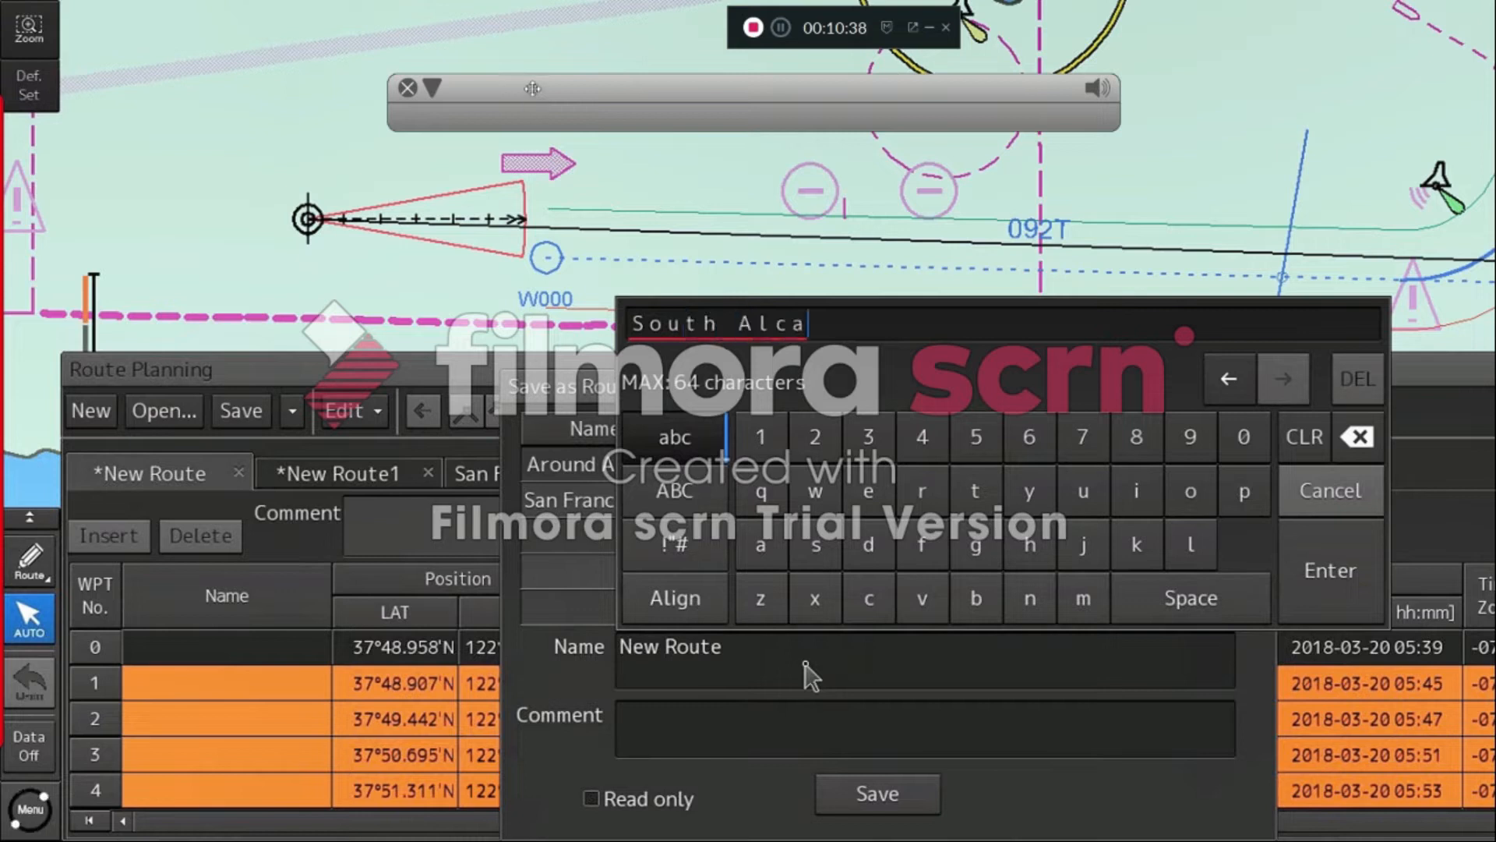
pyautogui.click(1331, 580)
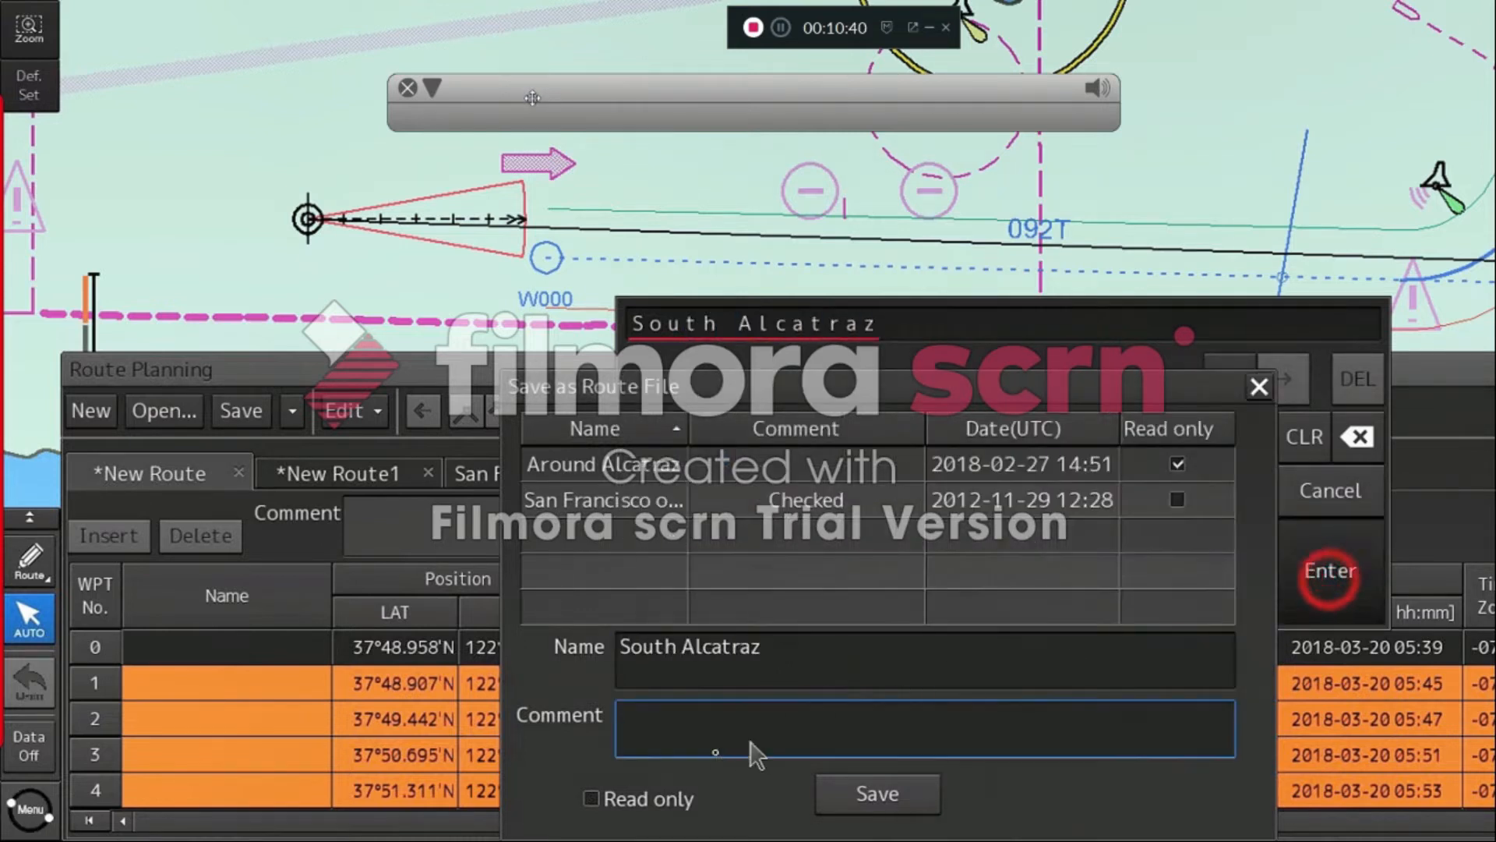
pyautogui.click(708, 741)
pyautogui.write('Not checked')
pyautogui.click(1231, 667)
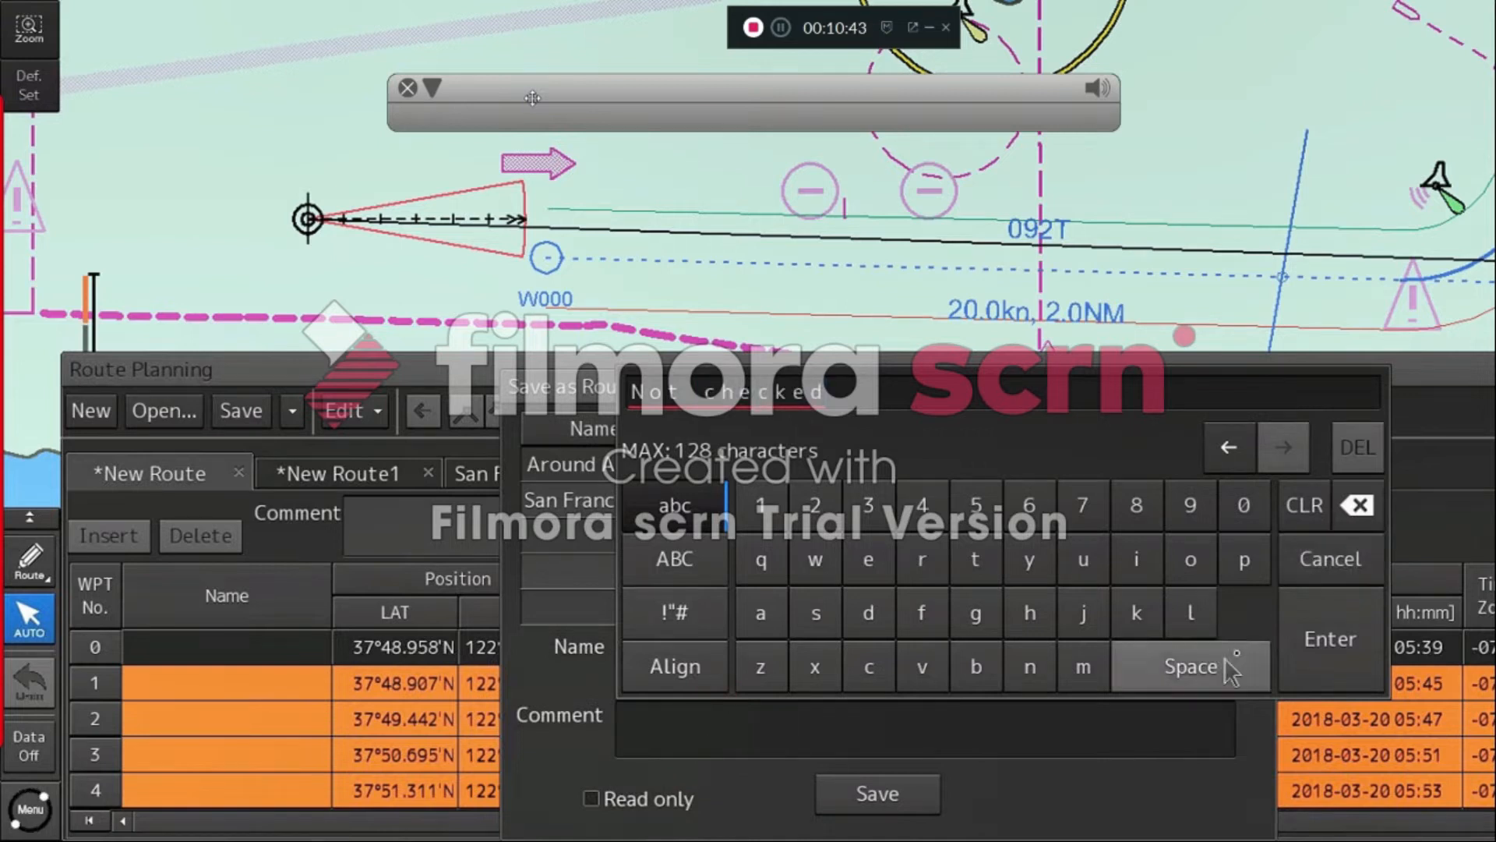
pyautogui.click(1331, 639)
pyautogui.click(593, 799)
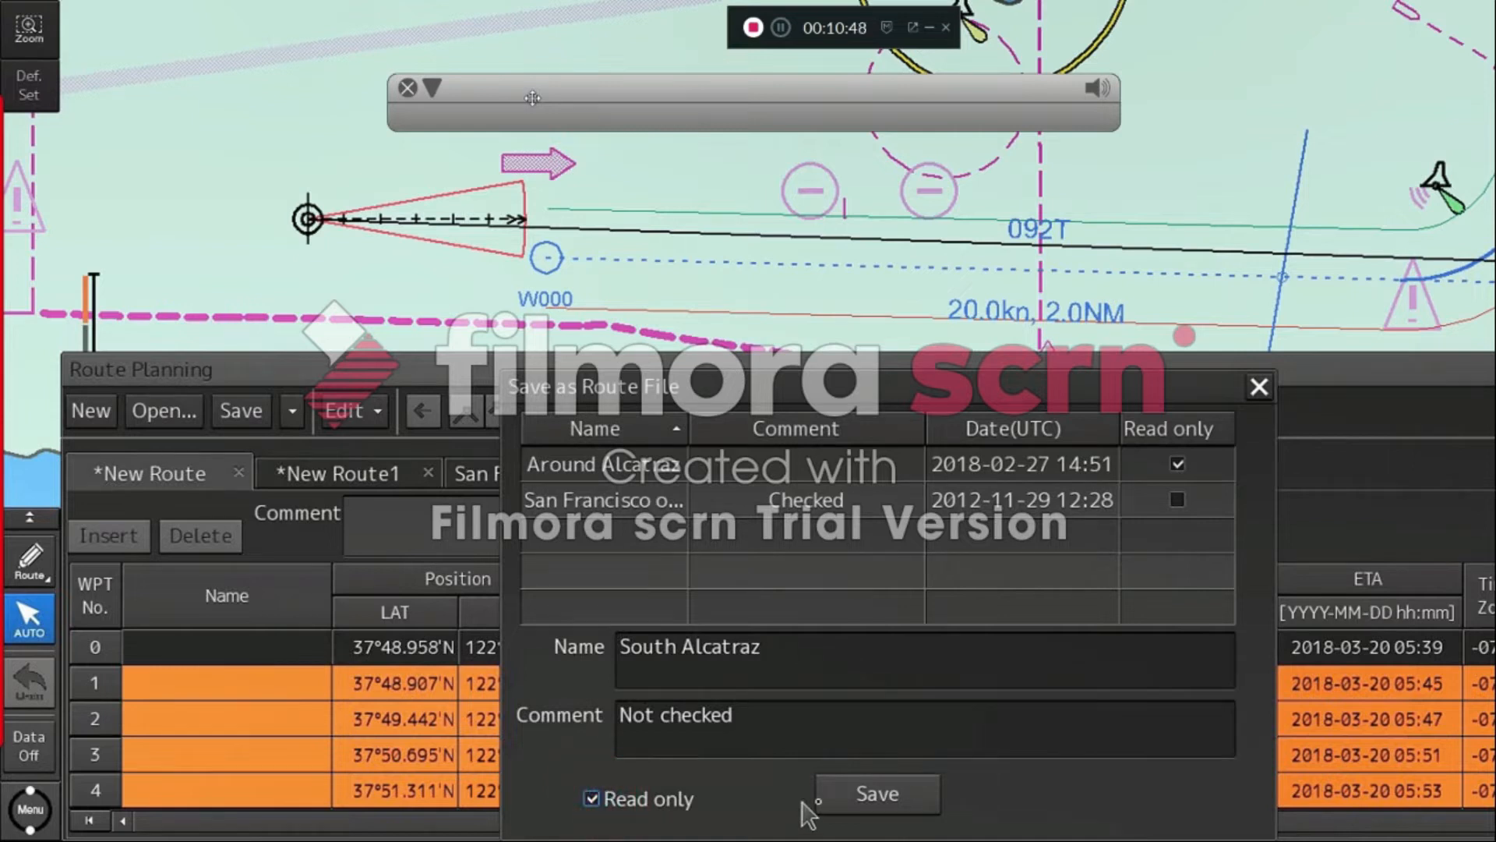
pyautogui.click(841, 802)
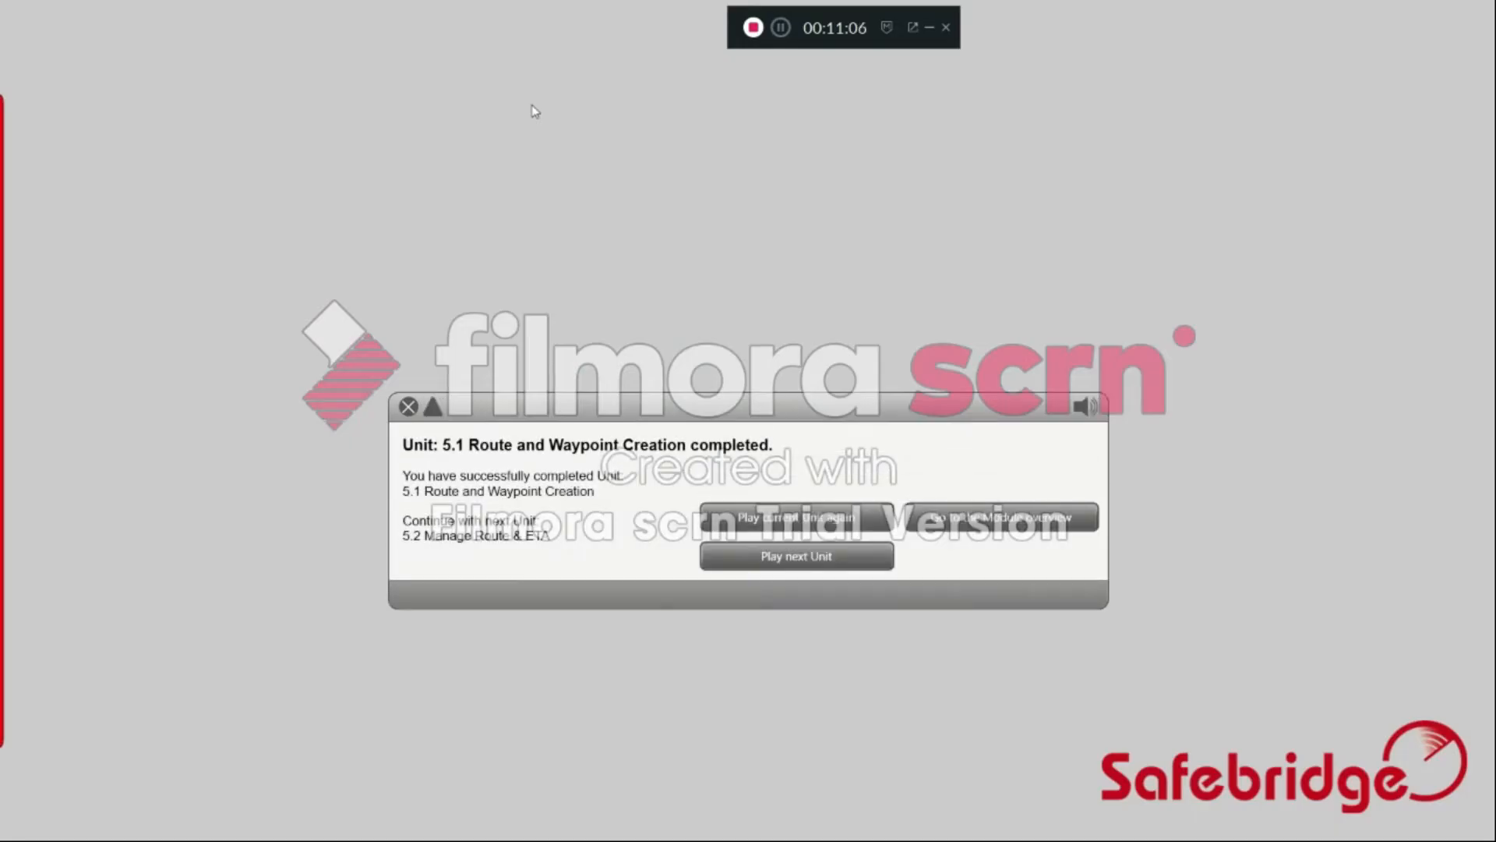
# Continue to unit 5.2, start the topic 5.2.3 Manage Routes and collapse the Copy-Paste a Route instructions
pyautogui.click(794, 569)
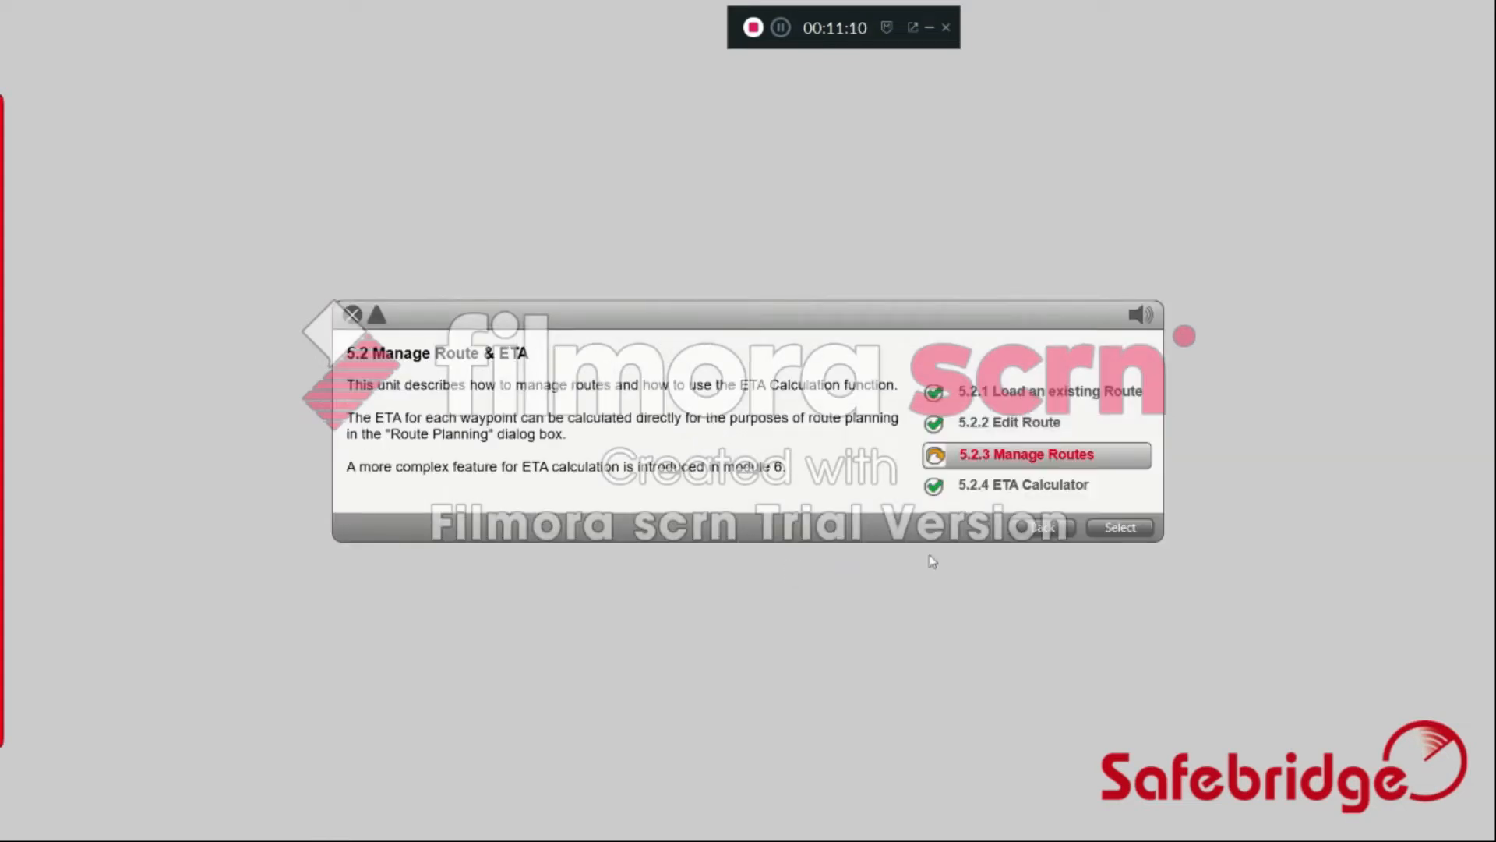
pyautogui.click(1119, 528)
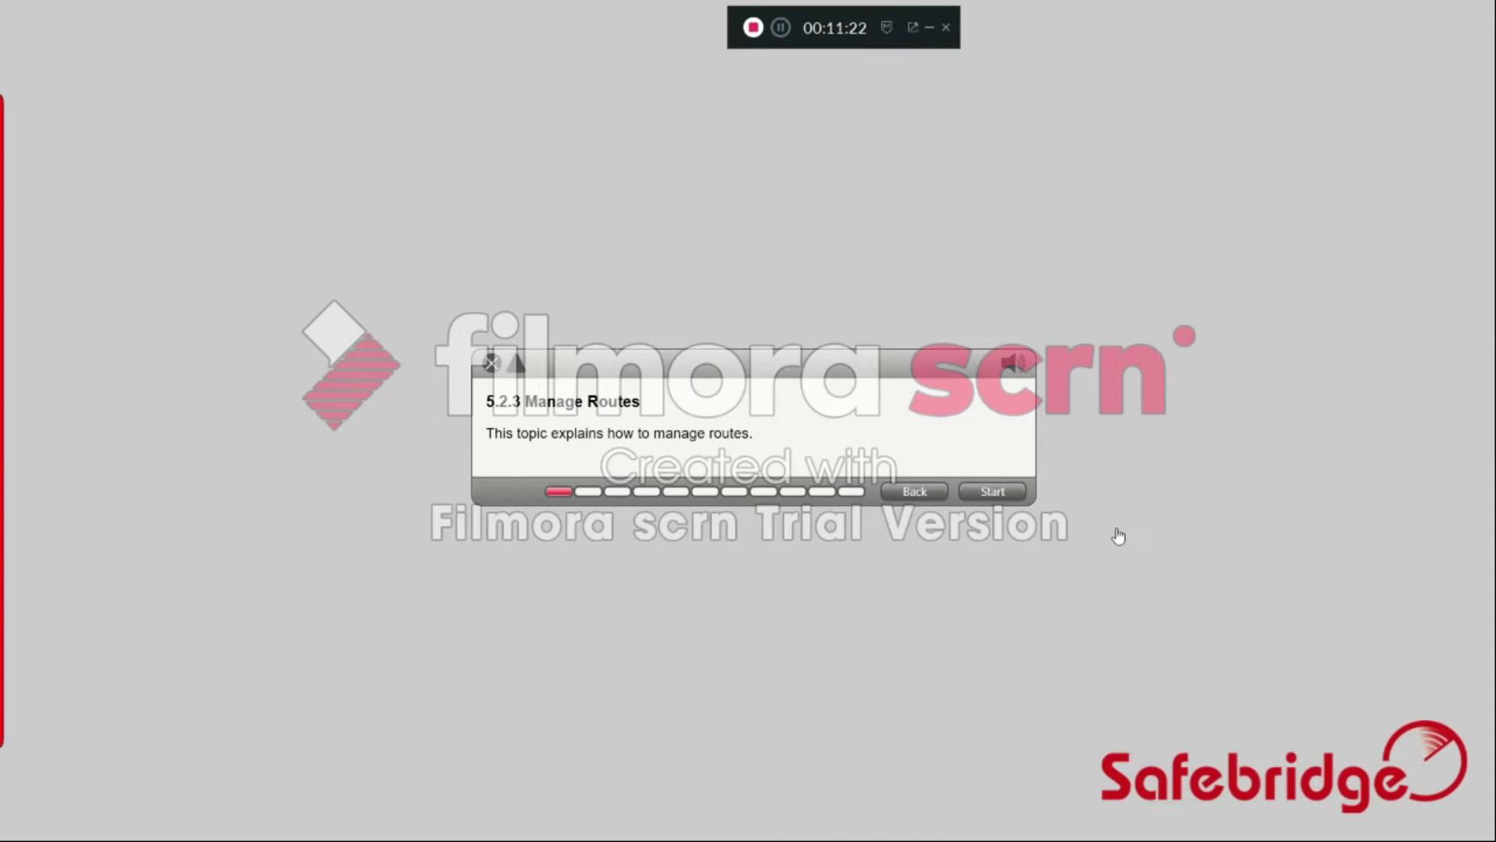
pyautogui.click(1017, 499)
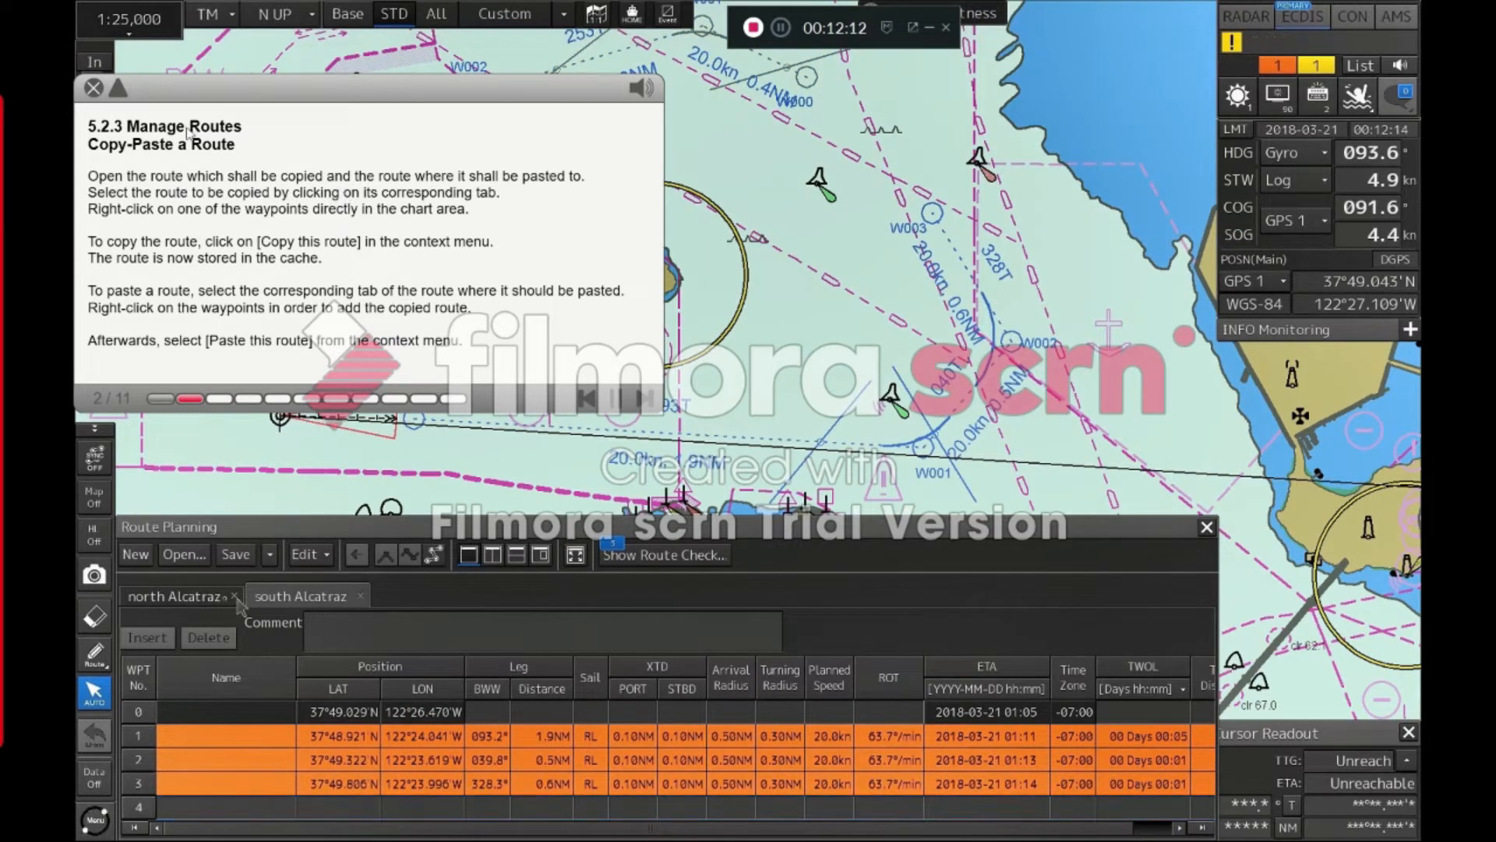
pyautogui.click(114, 95)
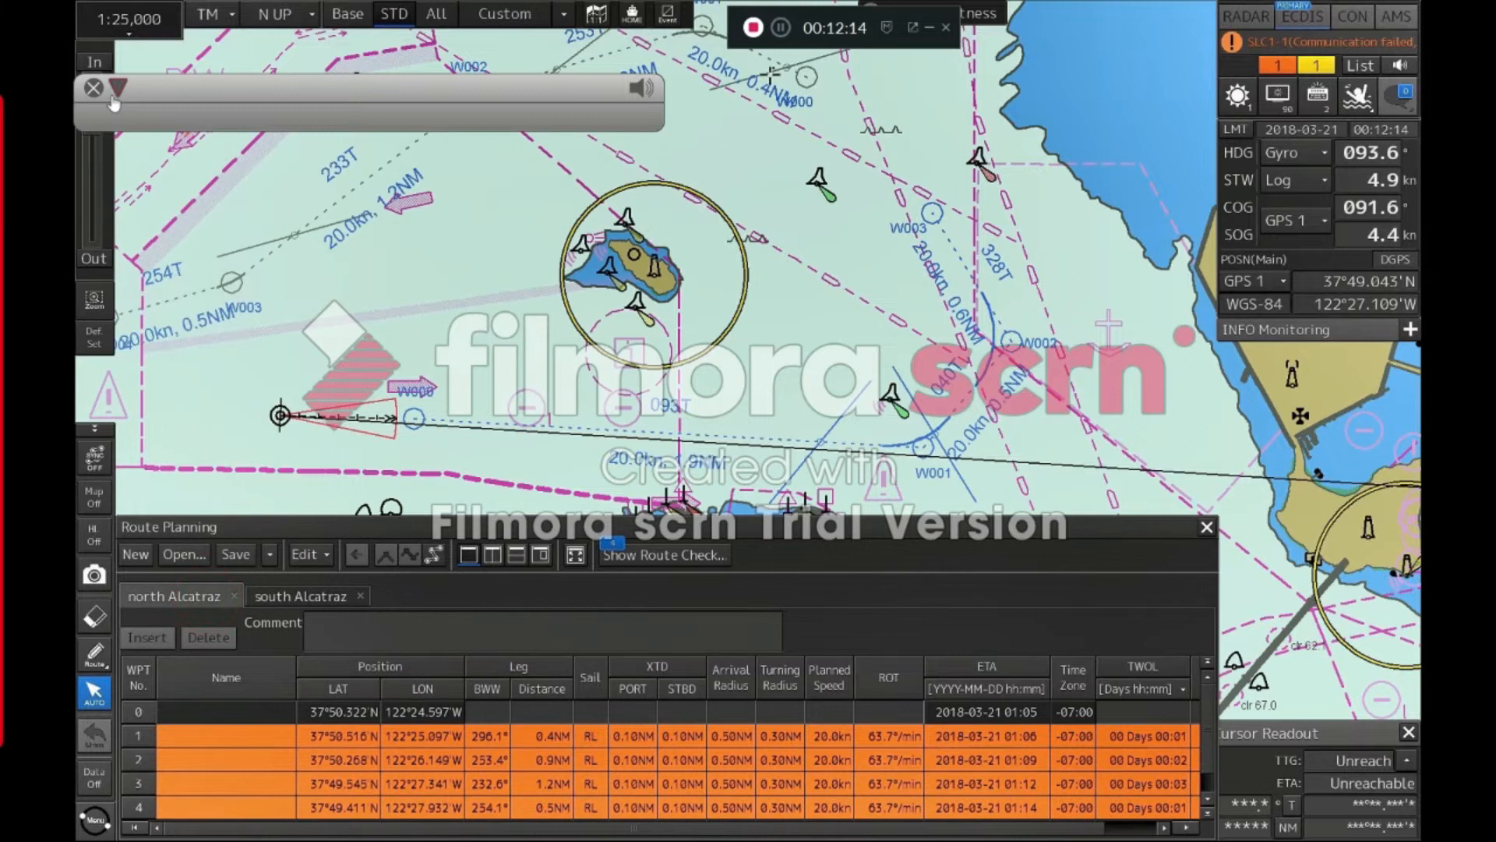
# Copy the north Alcatraz route from its waypoint 0 and paste it onto waypoint 3 of the south Alcatraz route
pyautogui.rightClick(810, 78)
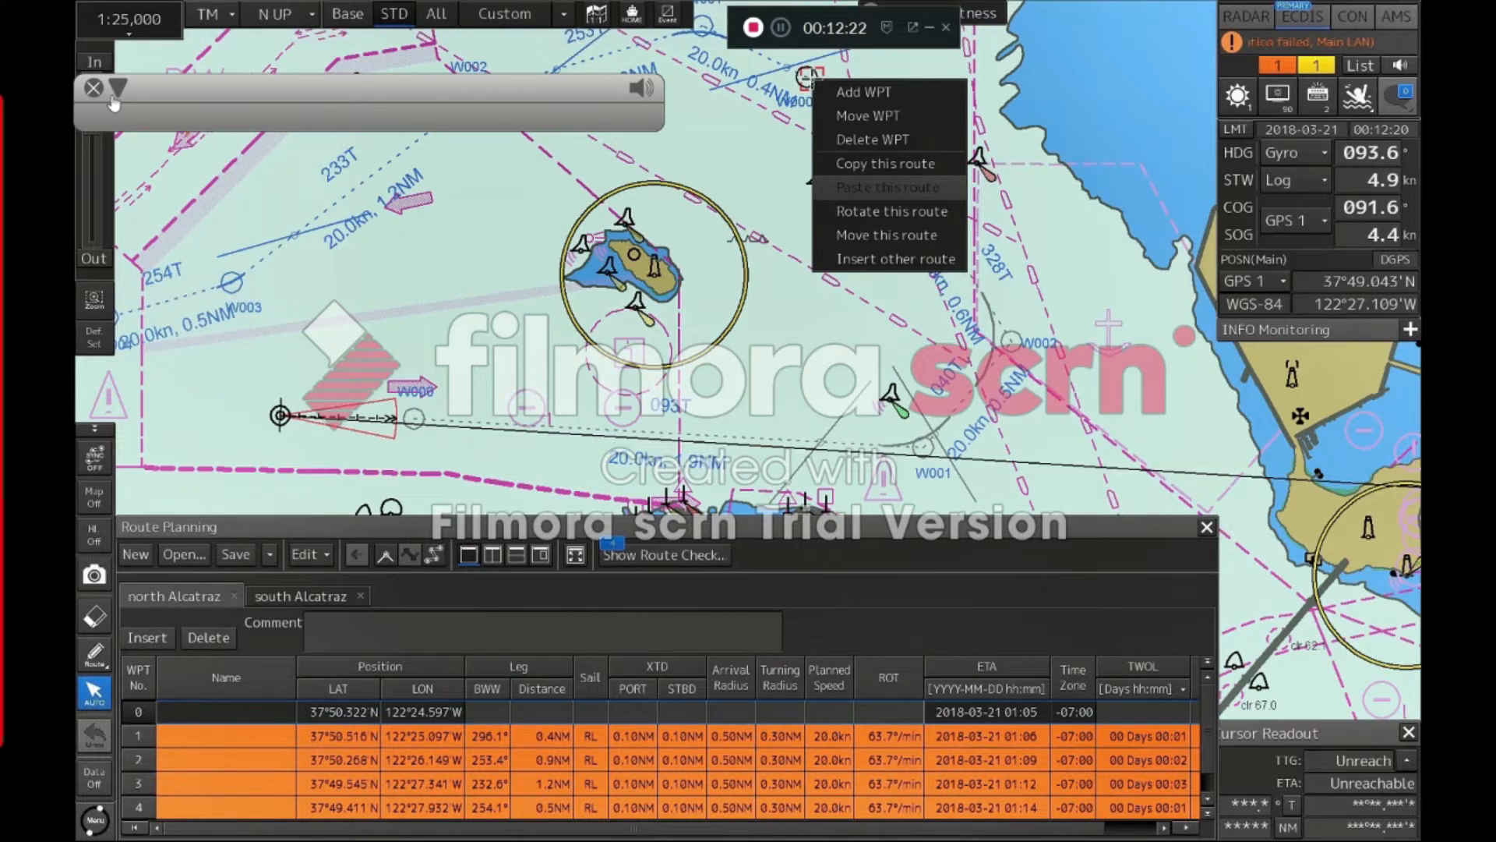
pyautogui.click(860, 176)
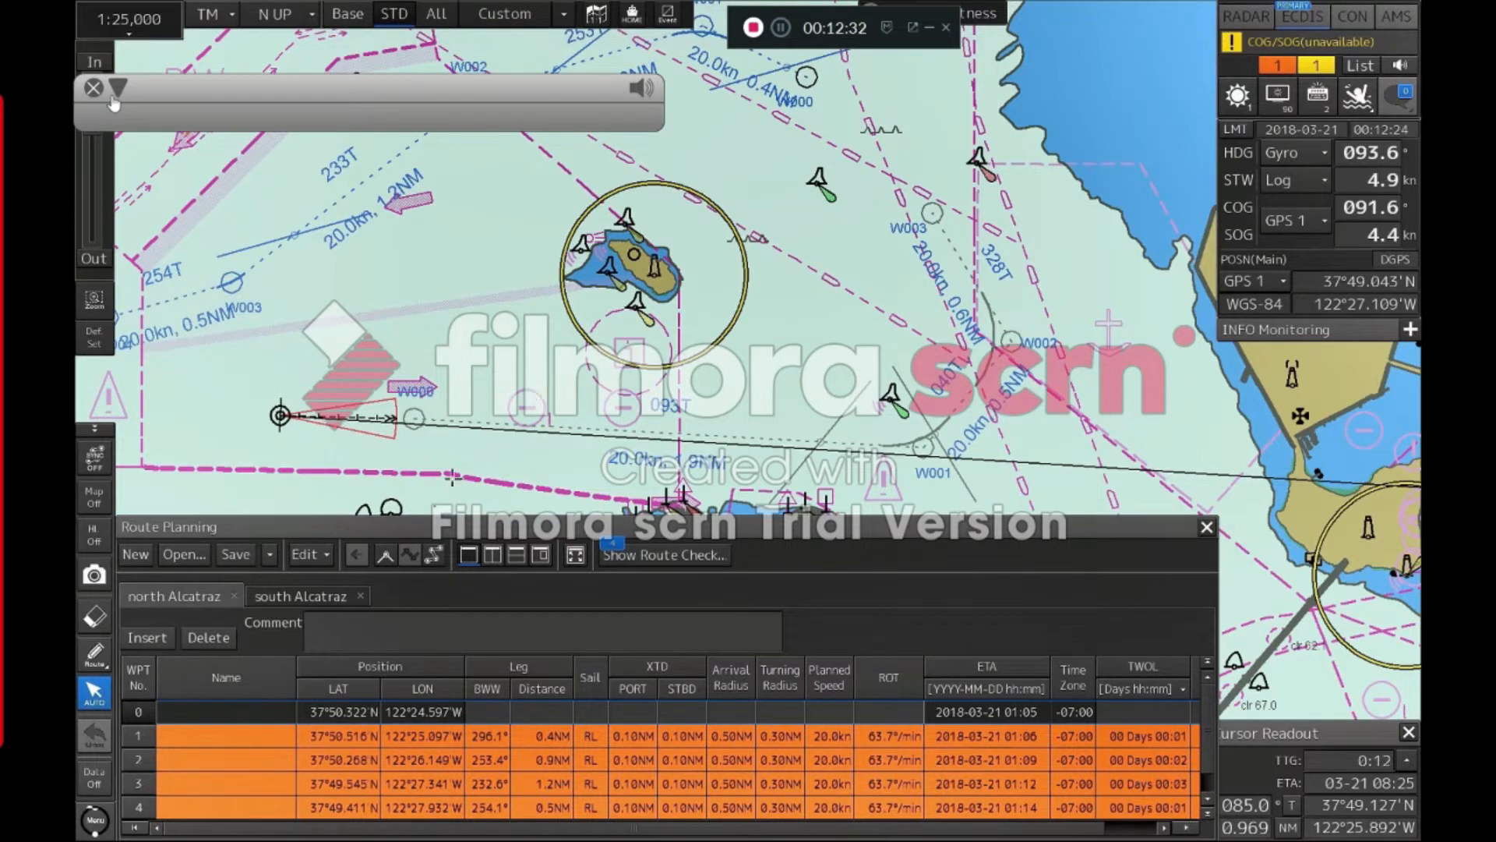
pyautogui.click(327, 599)
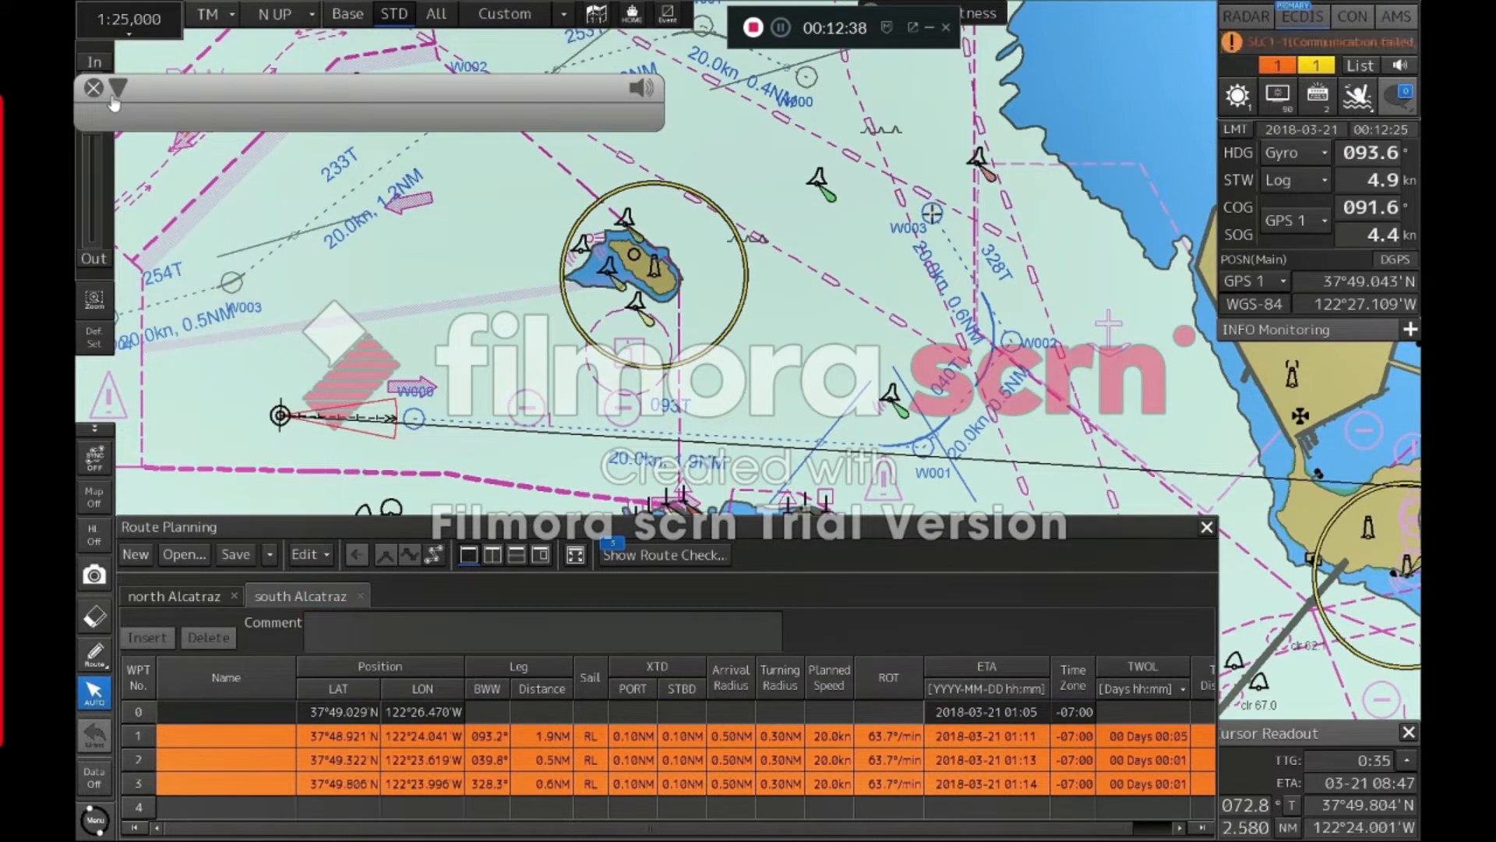
pyautogui.rightClick(932, 213)
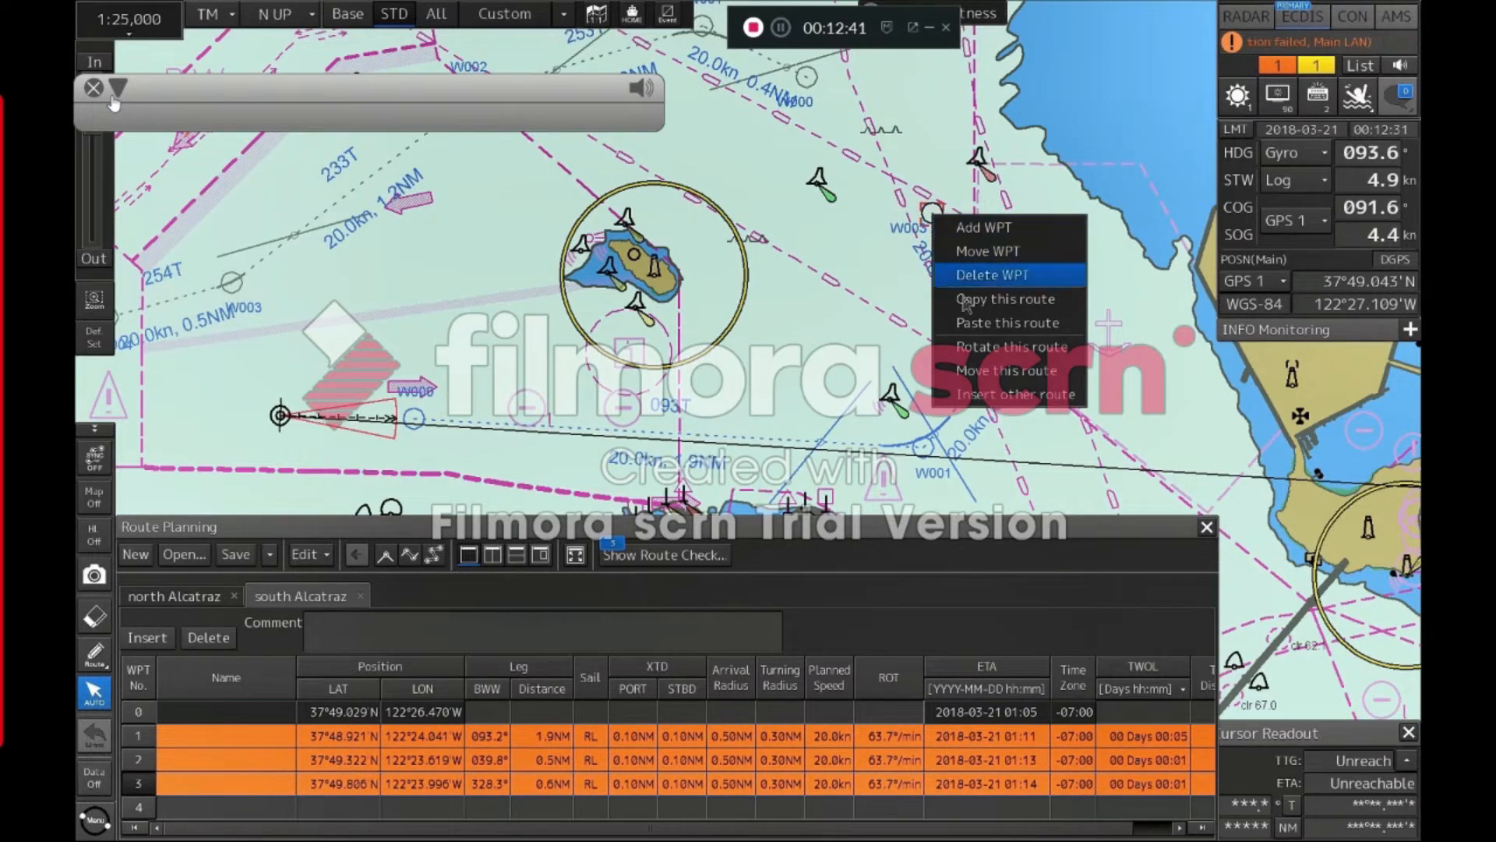
pyautogui.click(979, 330)
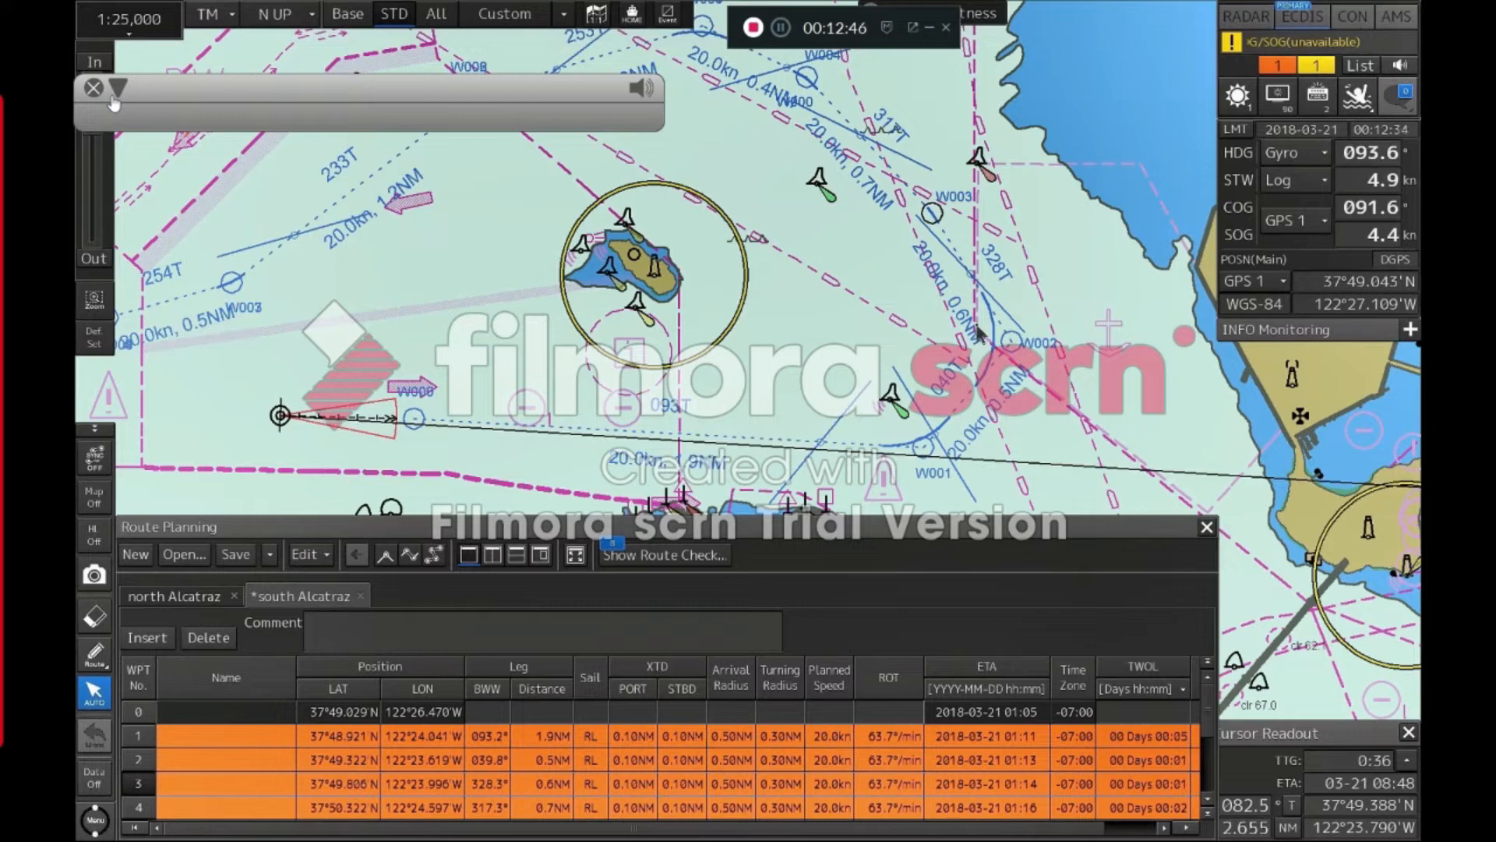
# Collapse the Insert a Route instructions and insert the stored north Alcatraz route at waypoint 3 of south Alcatraz
pyautogui.click(116, 98)
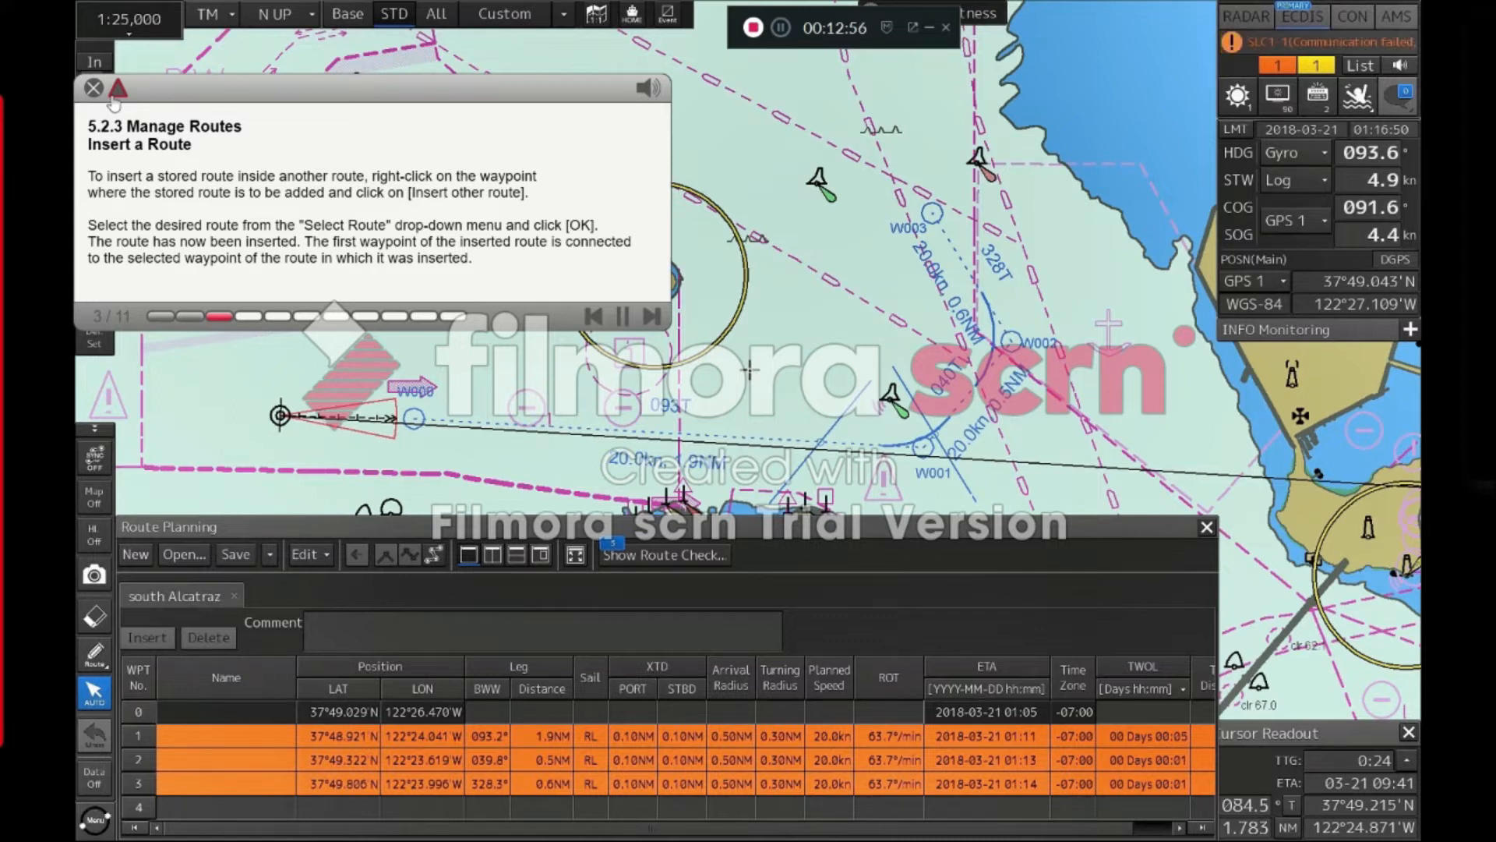
pyautogui.click(116, 95)
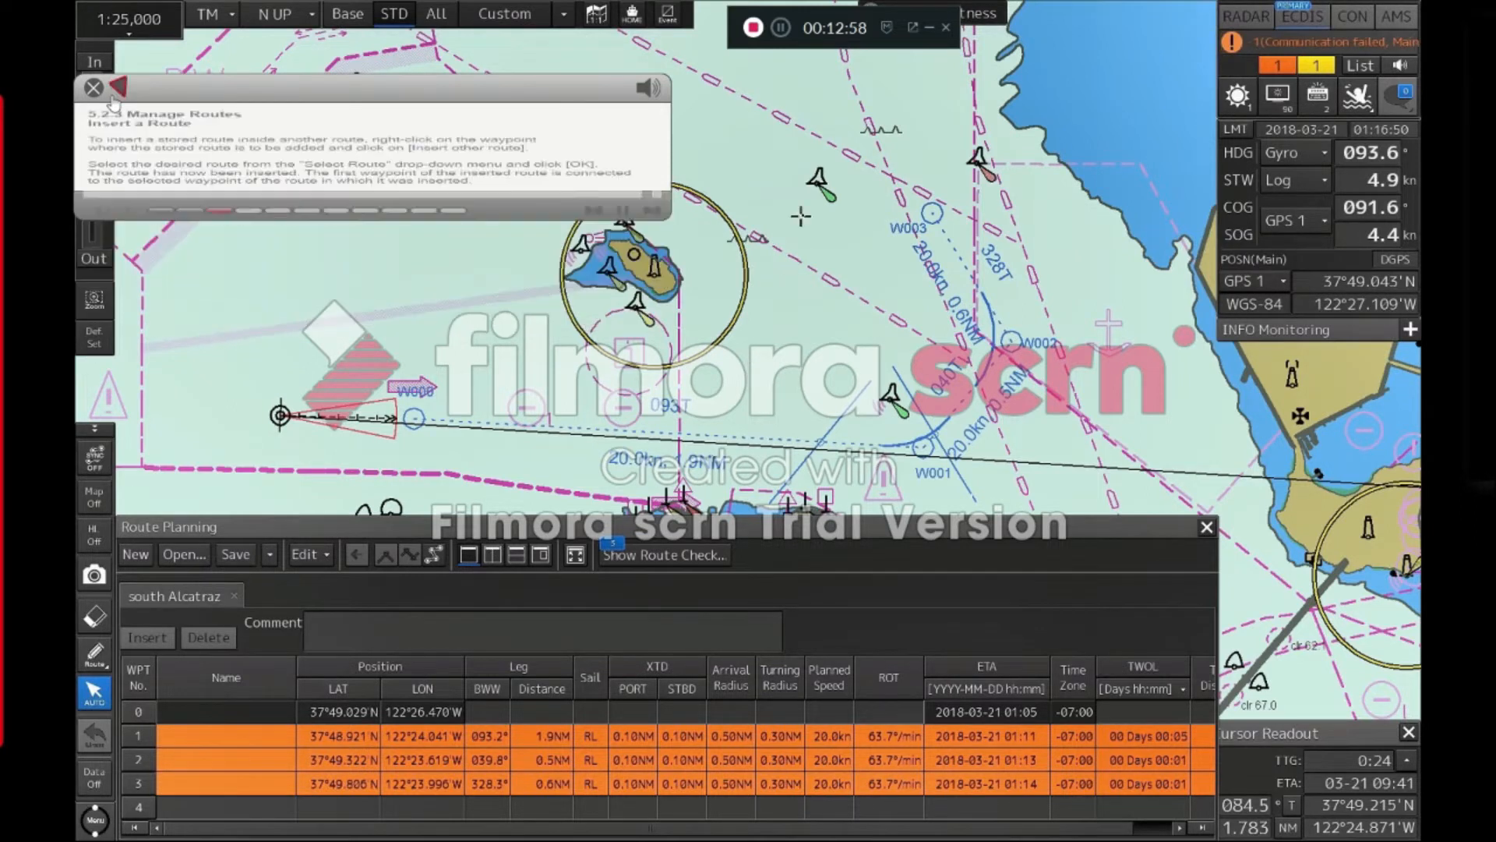
pyautogui.rightClick(925, 215)
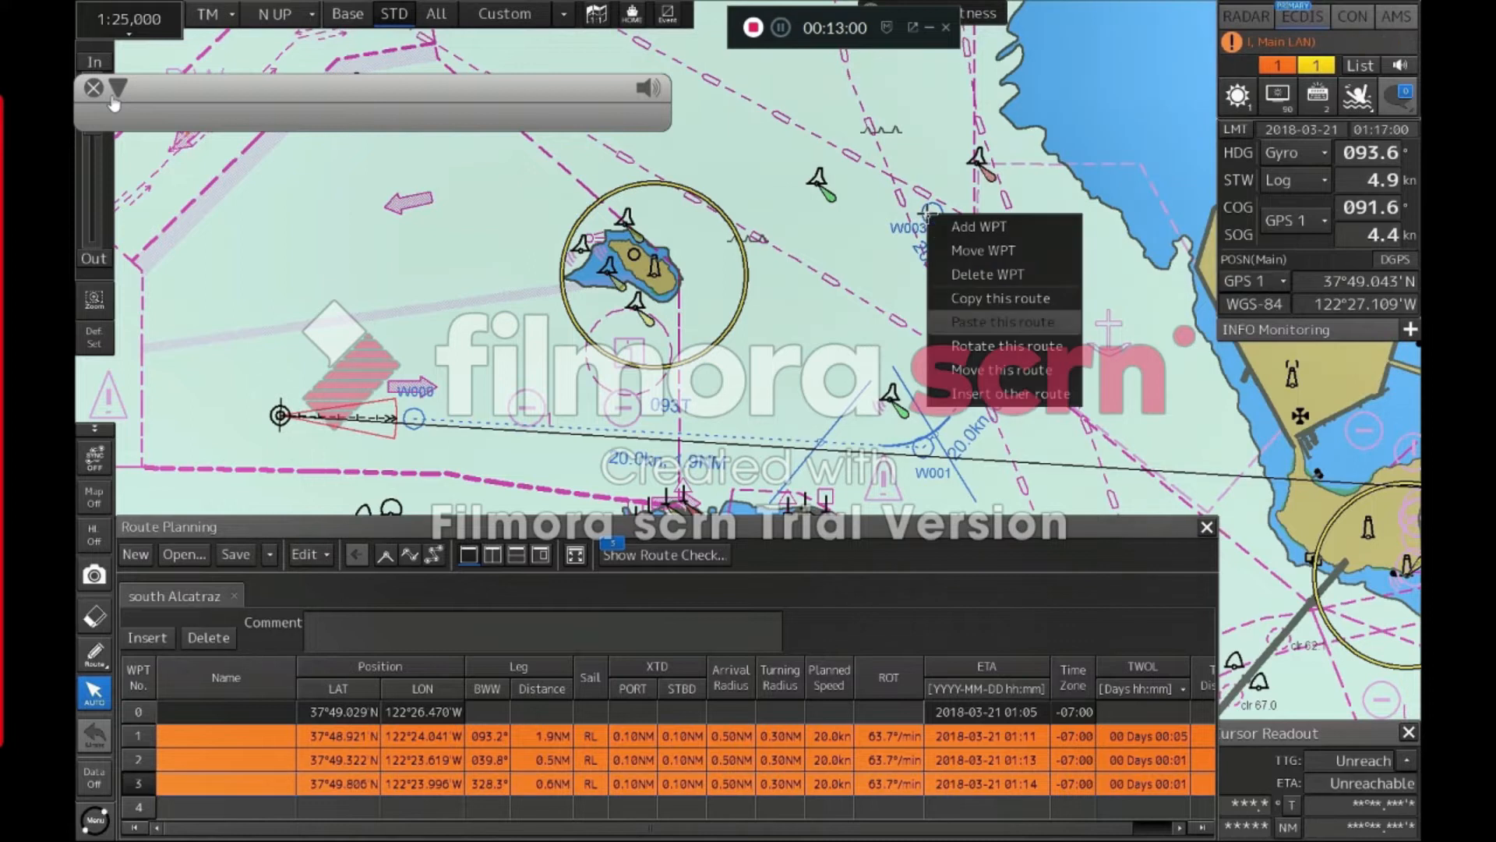
pyautogui.click(1010, 398)
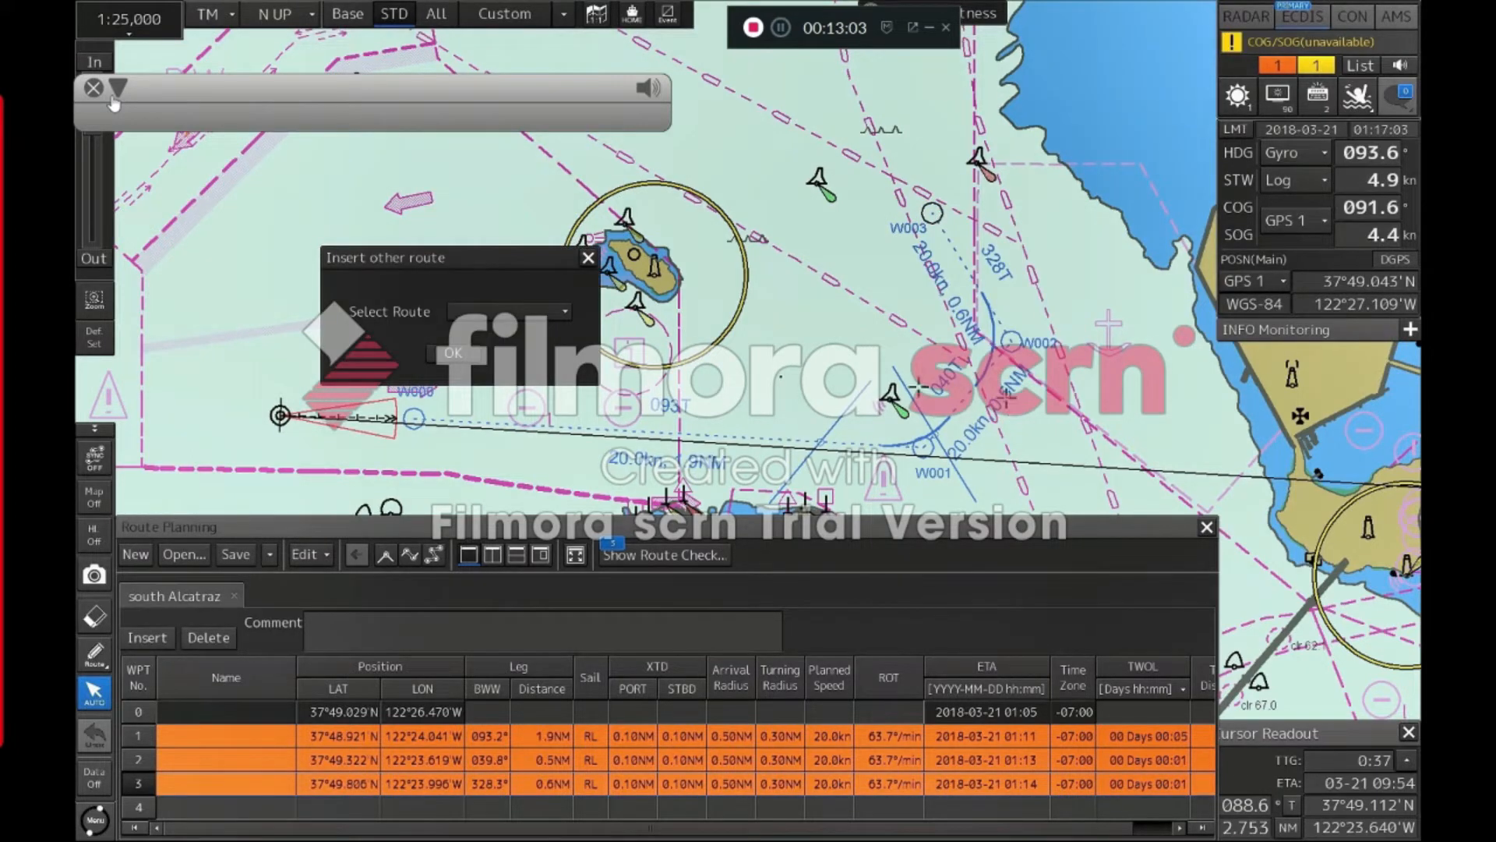
pyautogui.click(526, 311)
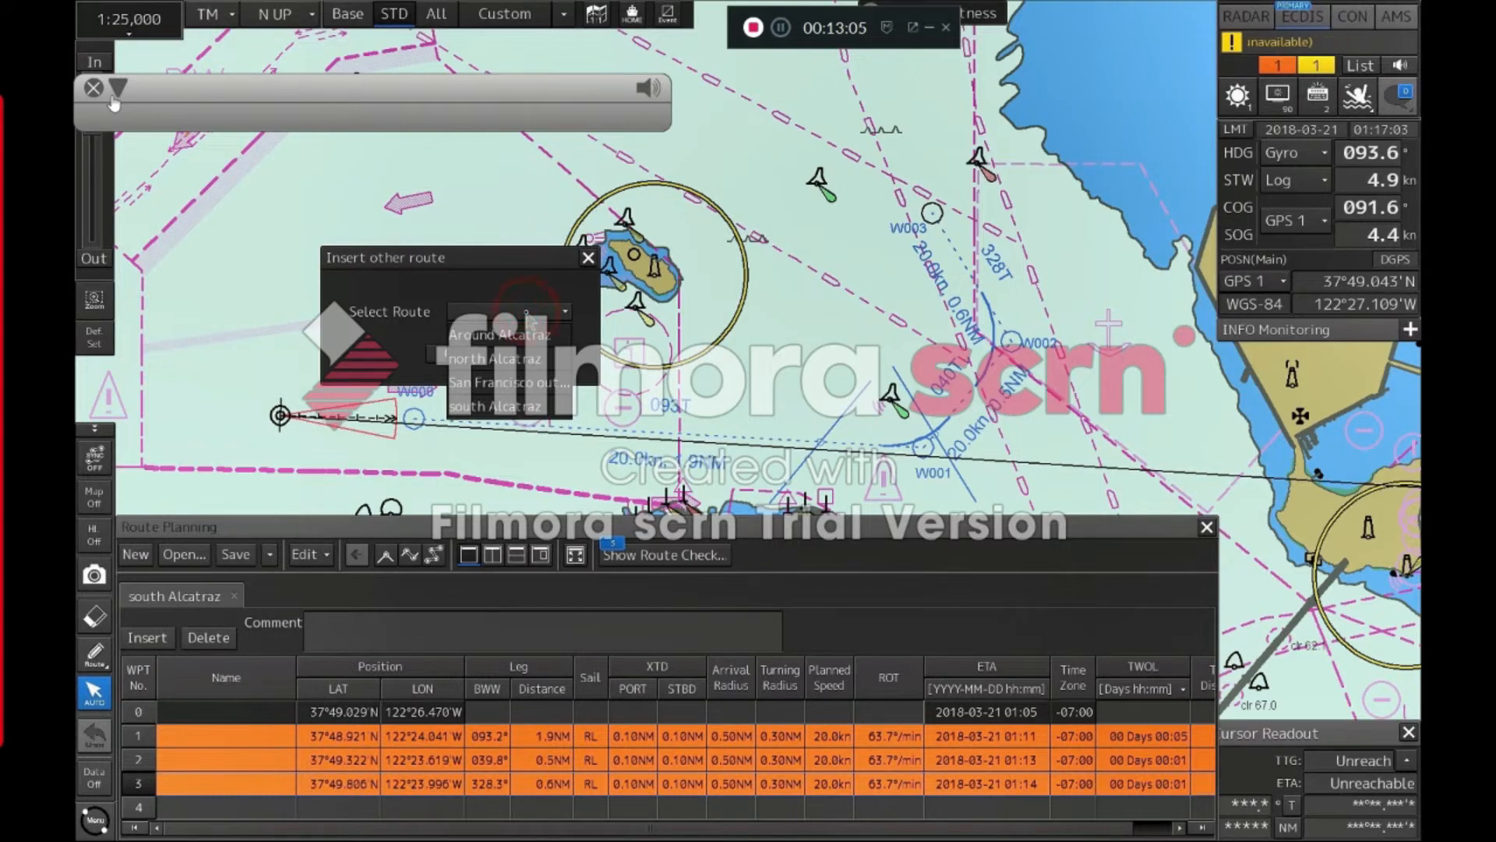
pyautogui.click(514, 358)
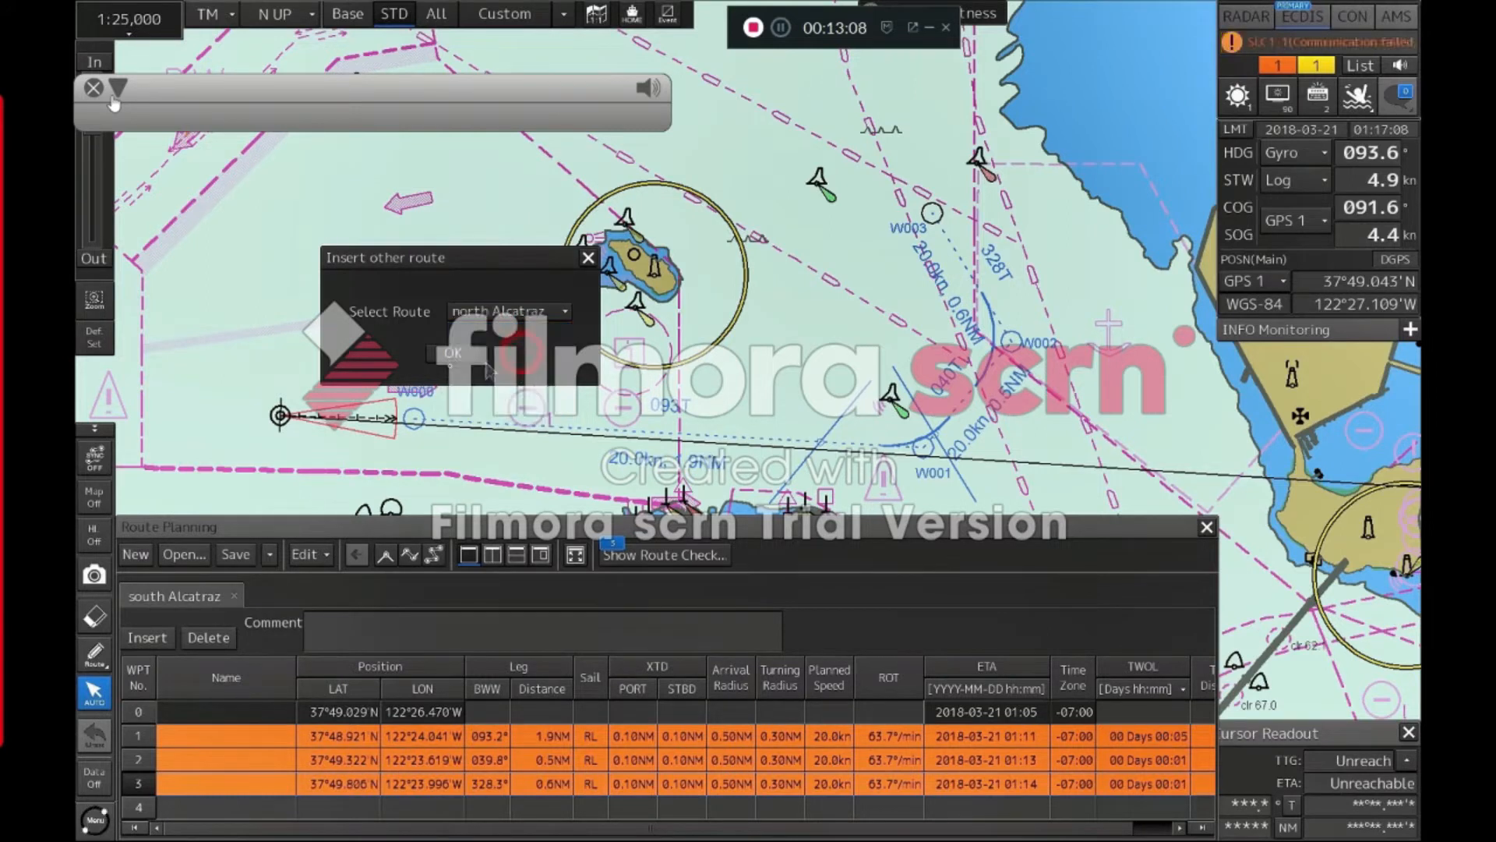
pyautogui.click(442, 355)
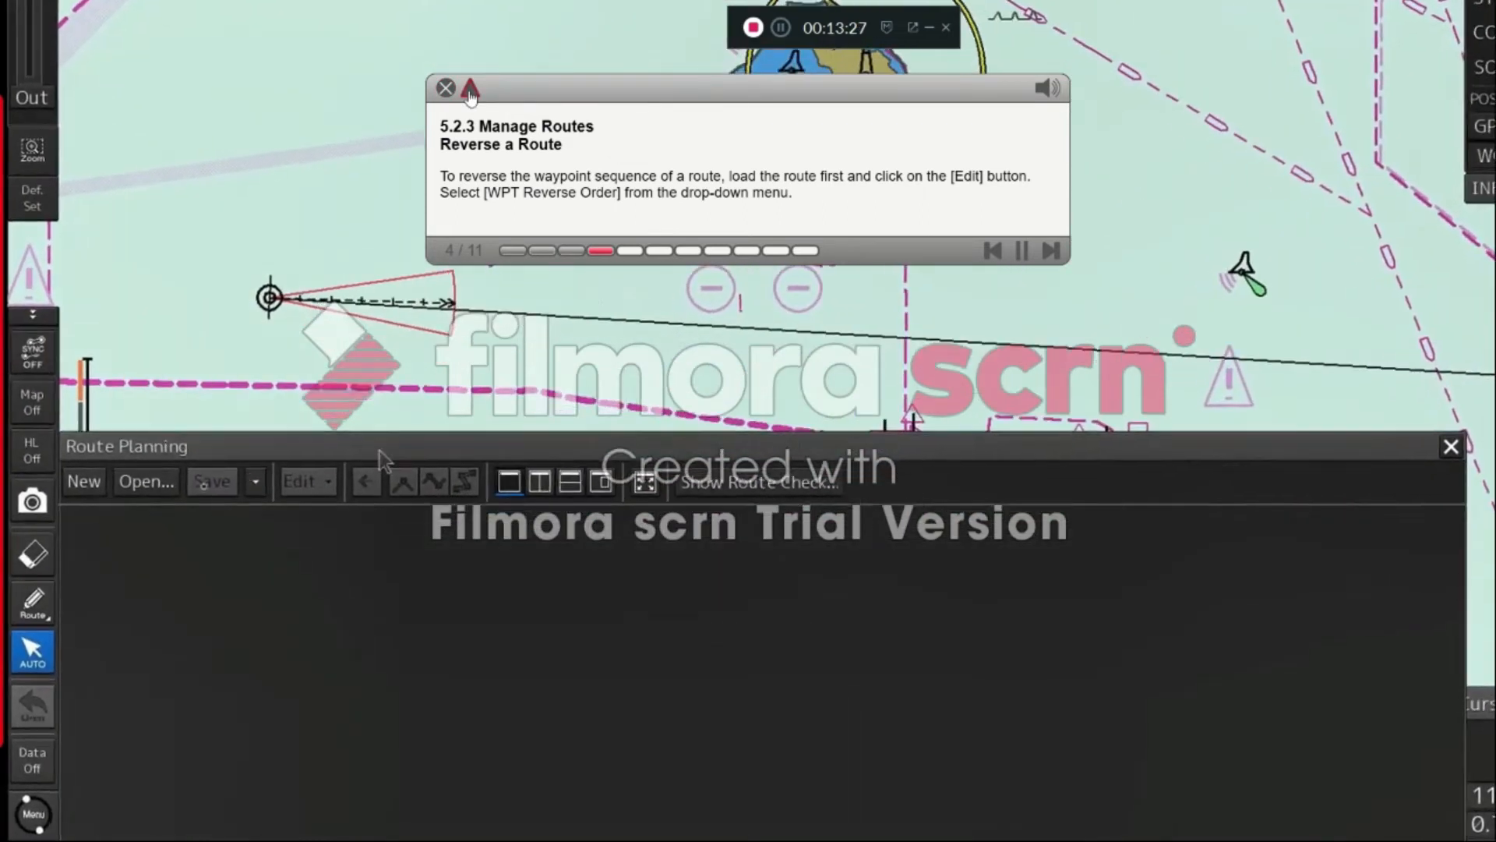
# Open the stored south Alcatraz route and reverse its waypoint order
pyautogui.click(137, 481)
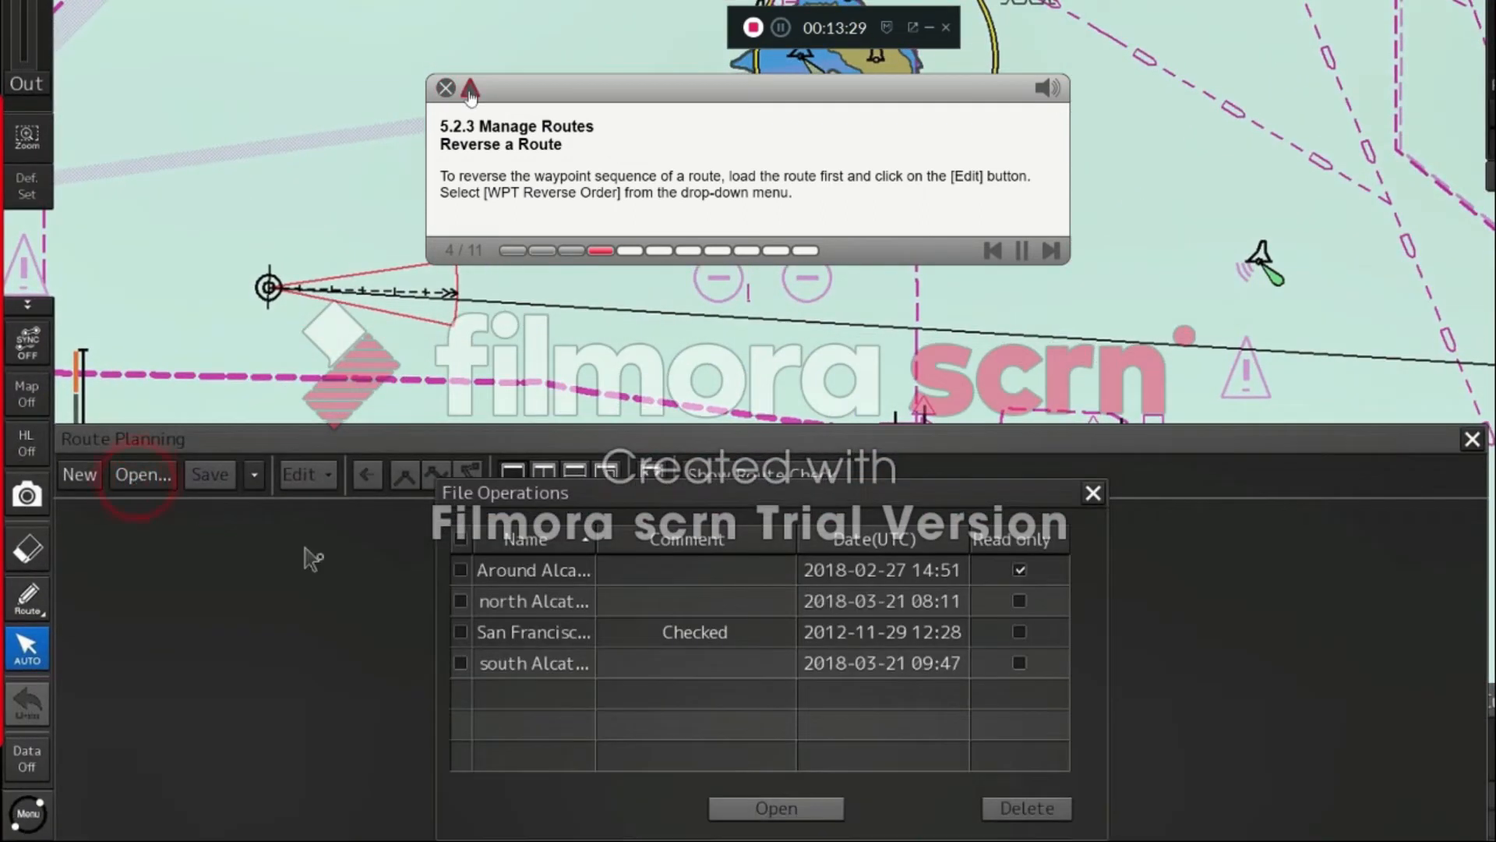
pyautogui.click(477, 664)
pyautogui.click(803, 808)
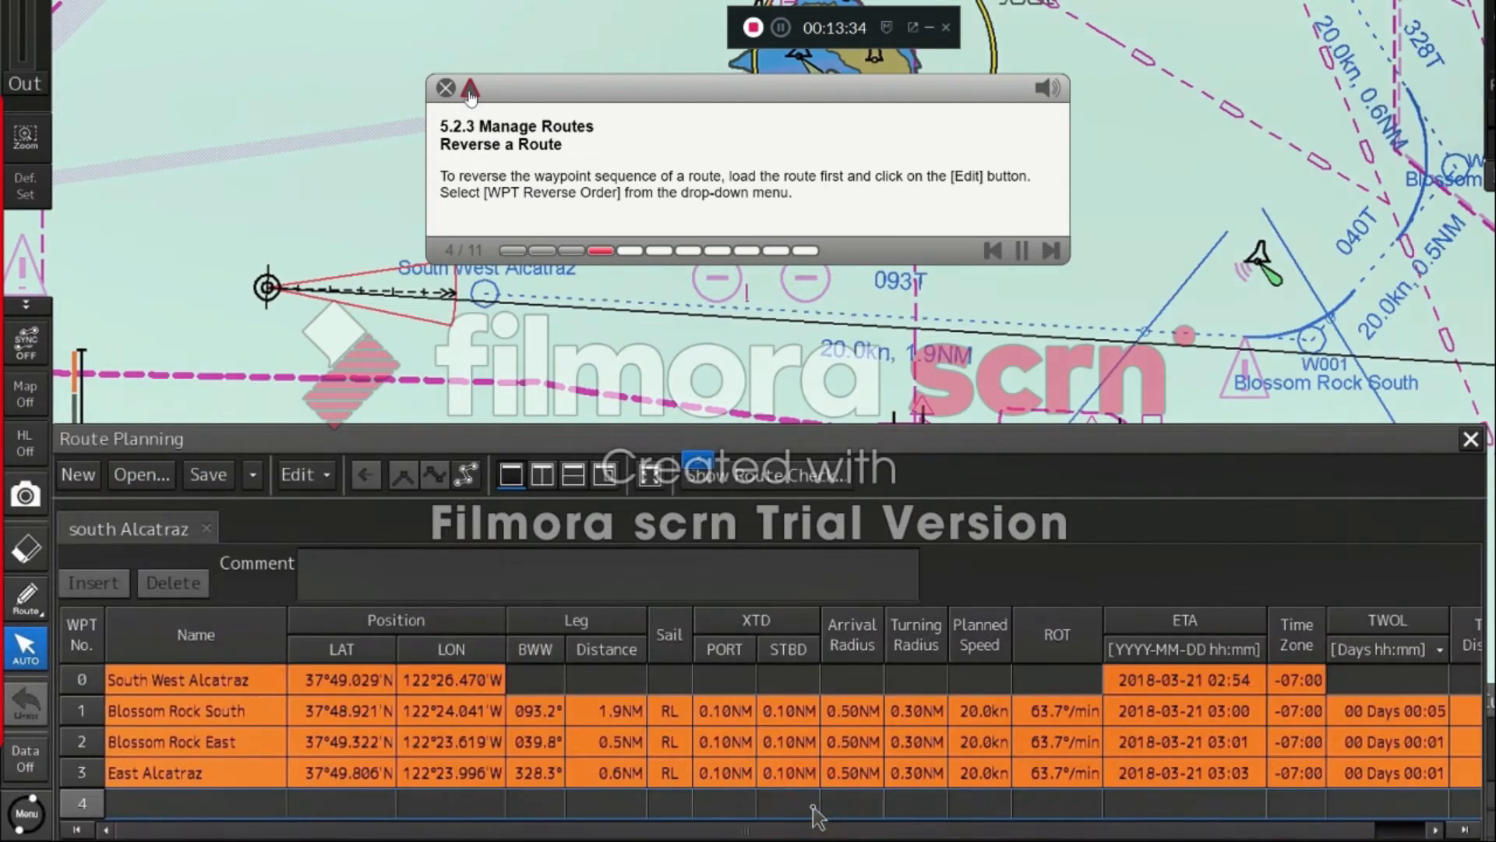
pyautogui.click(312, 474)
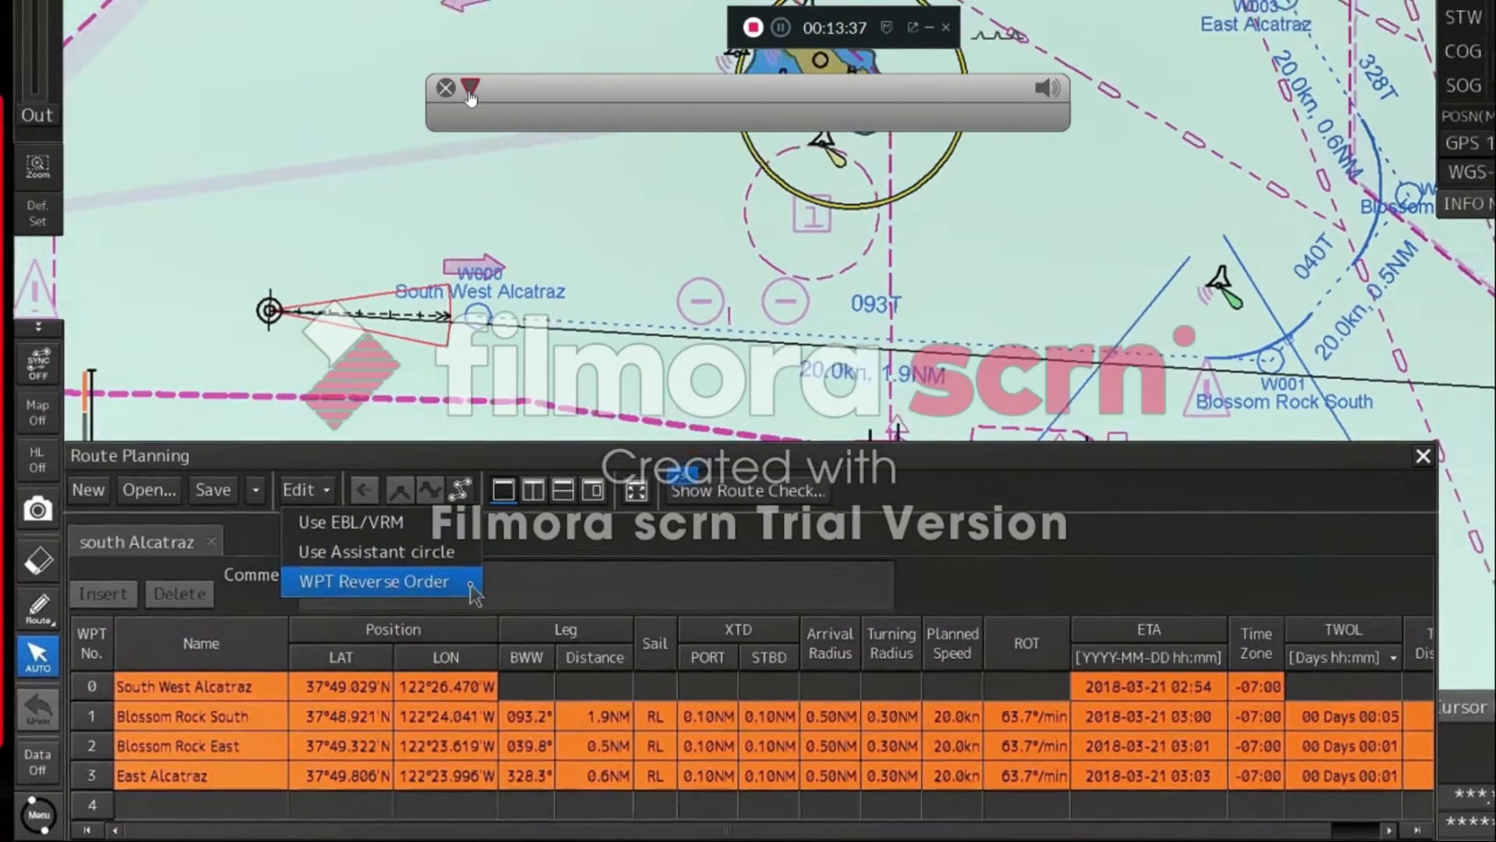
pyautogui.click(477, 572)
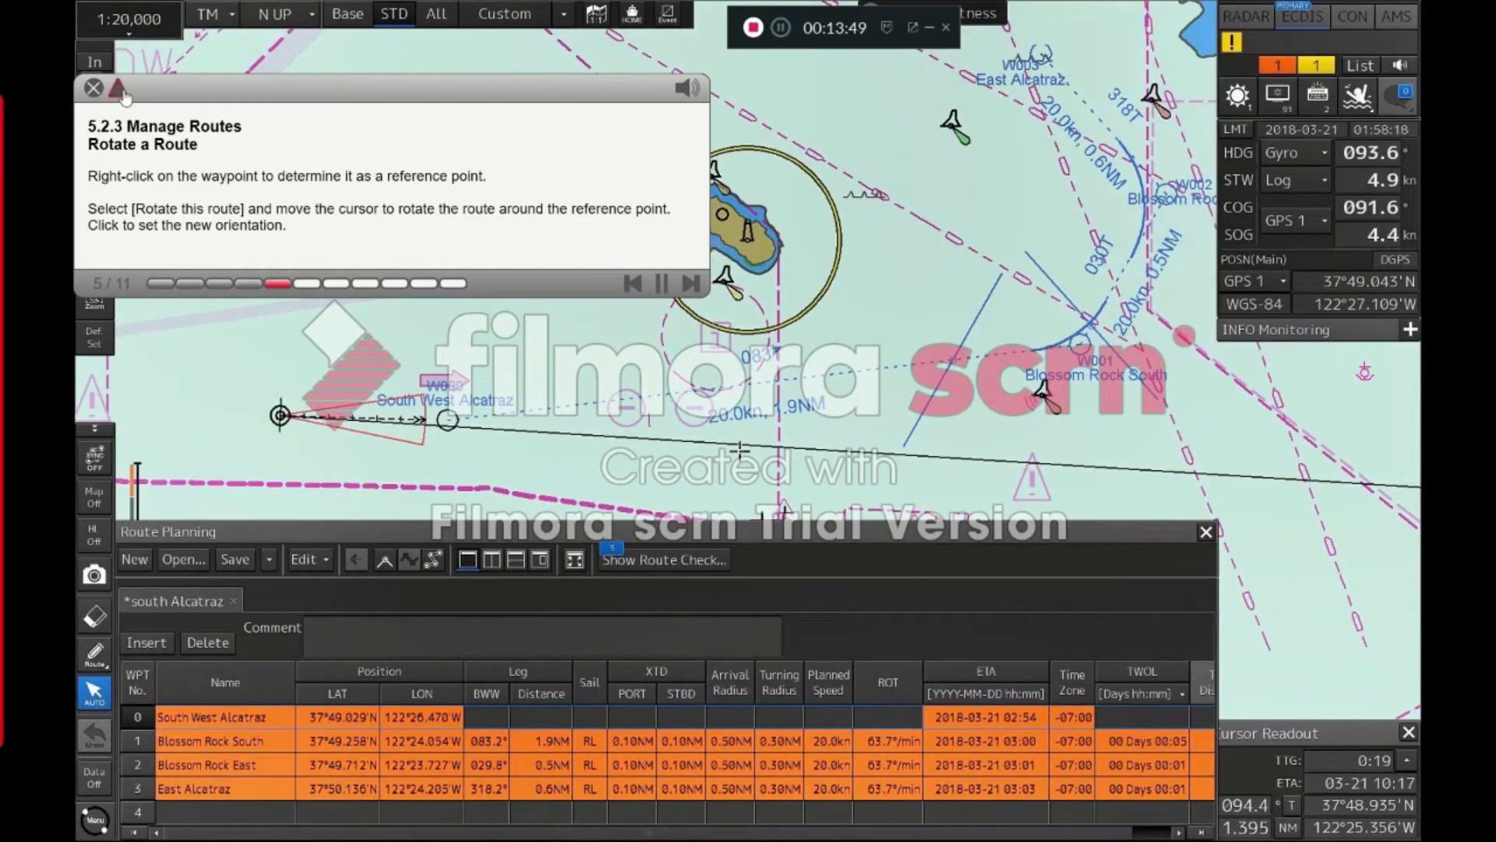
# Collapse the Rotate a Route instructions and rotate south Alcatraz clockwise around waypoint 0 until its first leg points slightly south of east
pyautogui.click(122, 92)
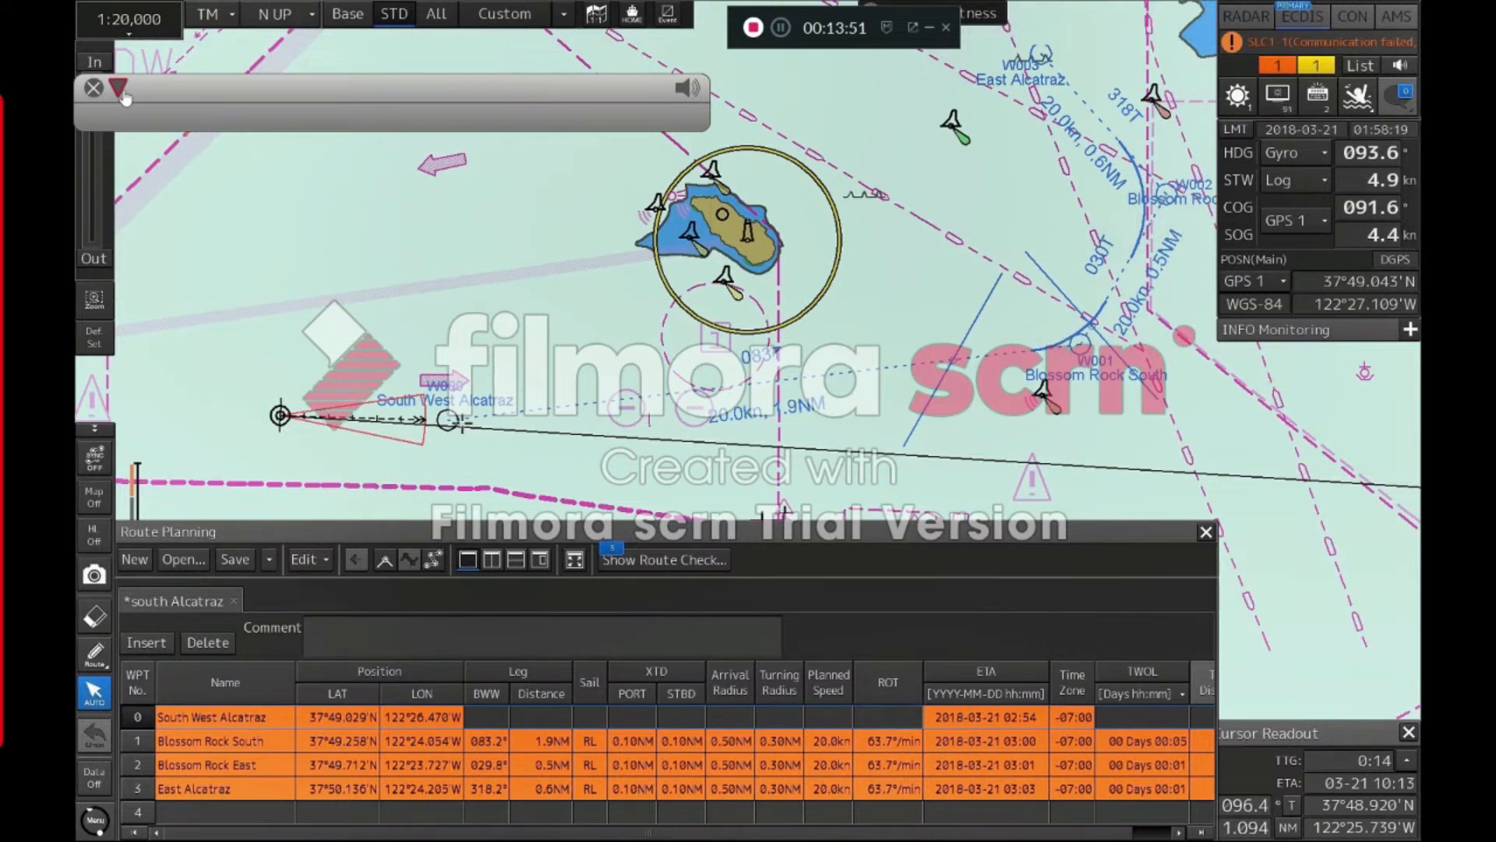
pyautogui.rightClick(449, 420)
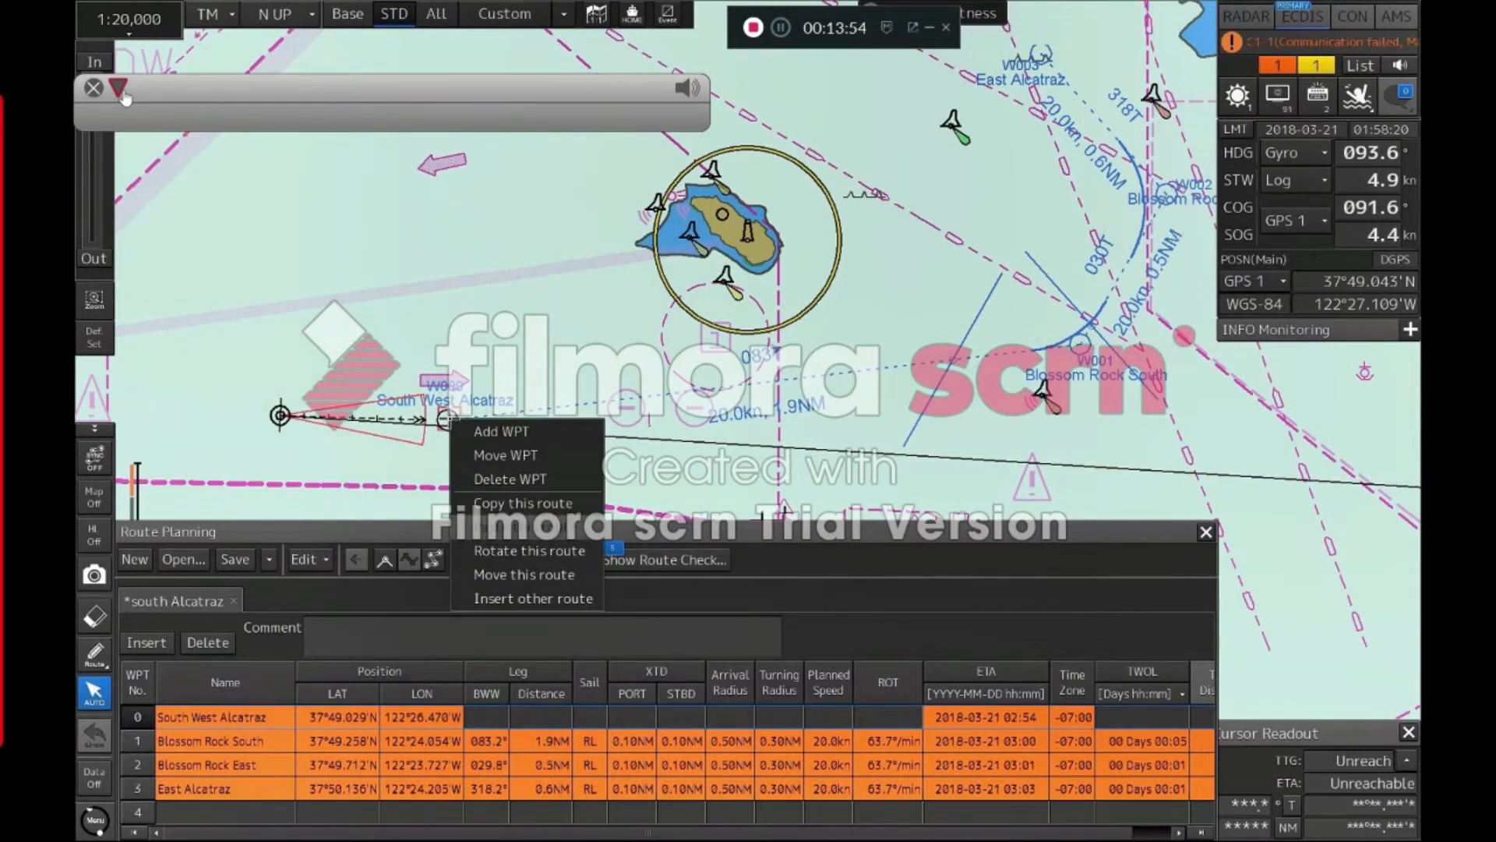
pyautogui.click(508, 551)
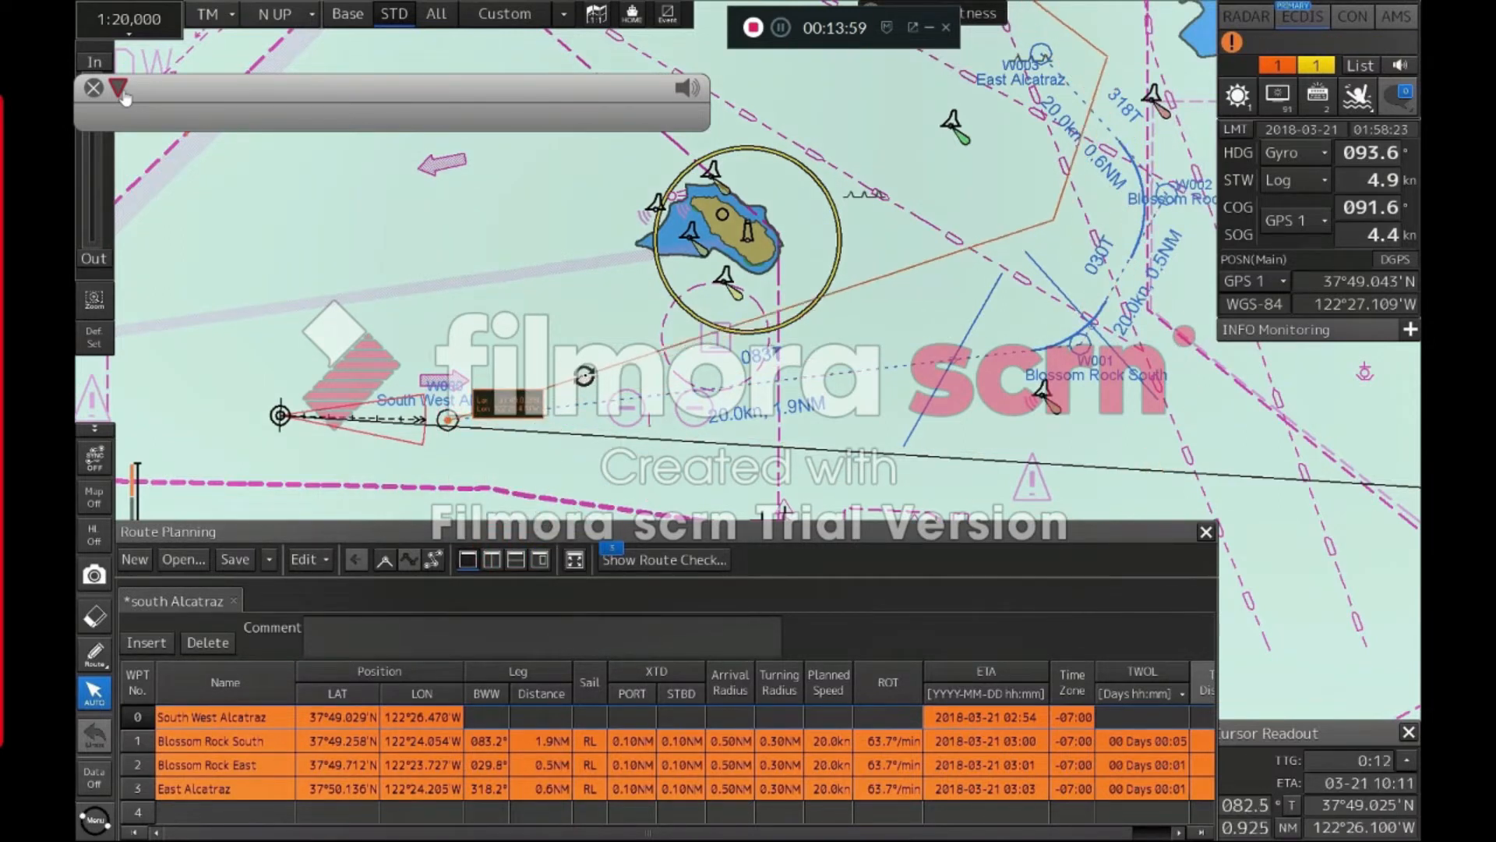
pyautogui.click(729, 439)
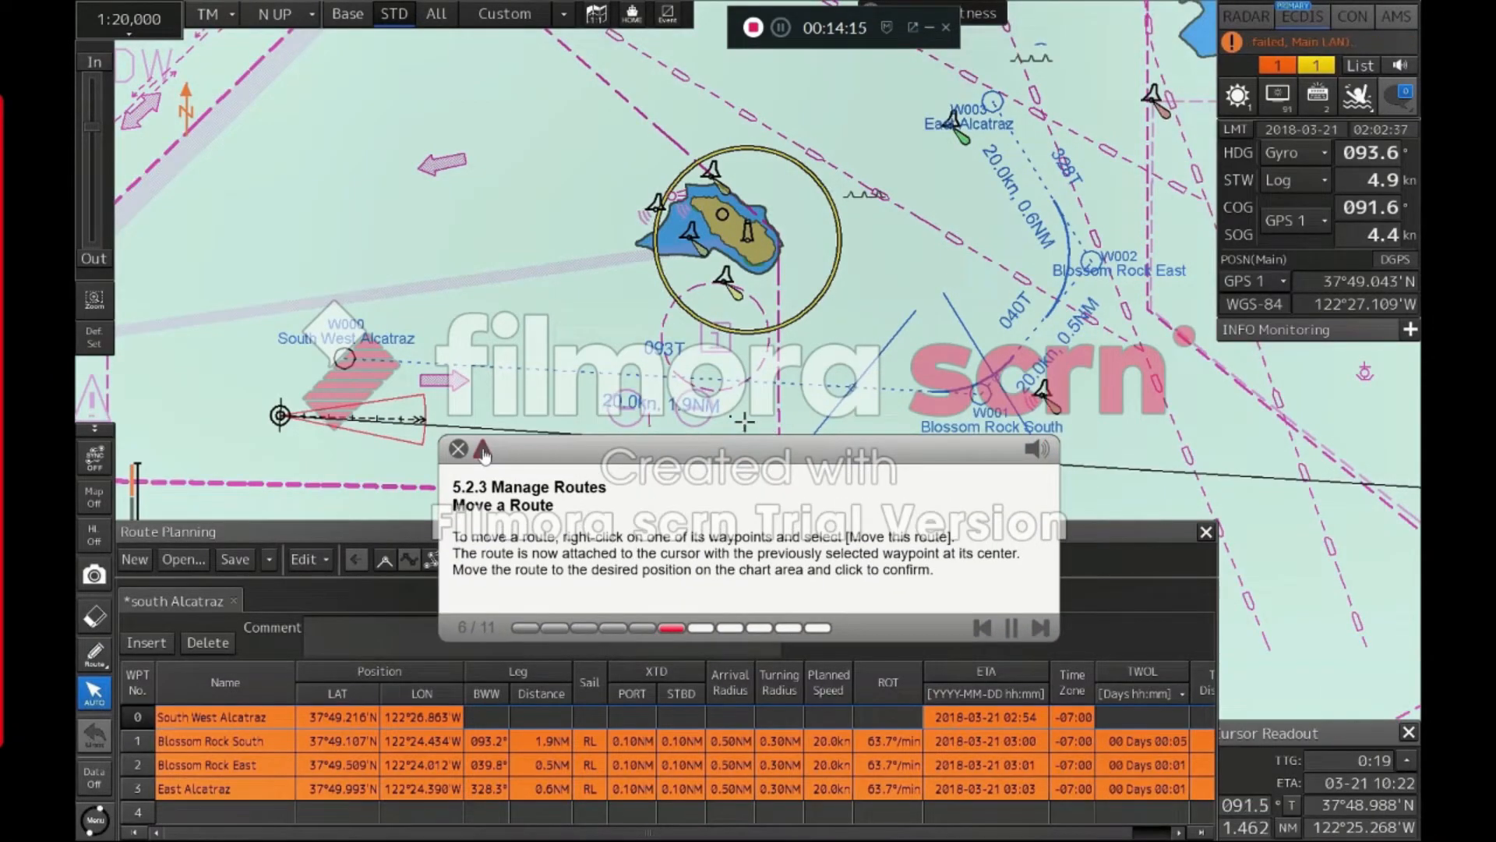
# Collapse the Move a Route instructions and move south Alcatraz by waypoint 0 to about 37°48.946'N, 122°26.365'W
pyautogui.click(483, 450)
pyautogui.rightClick(343, 359)
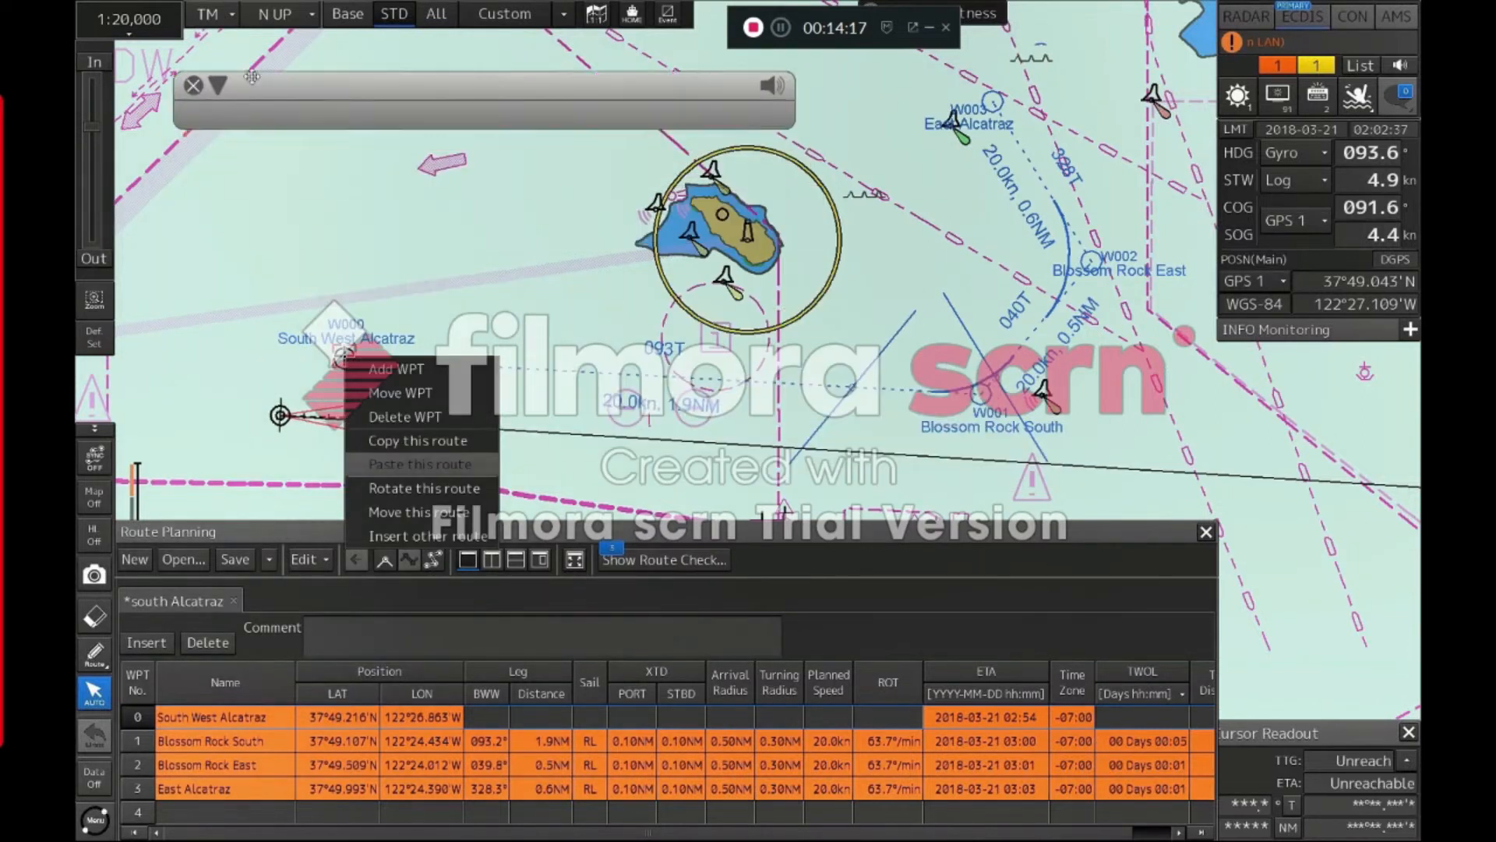
pyautogui.click(409, 513)
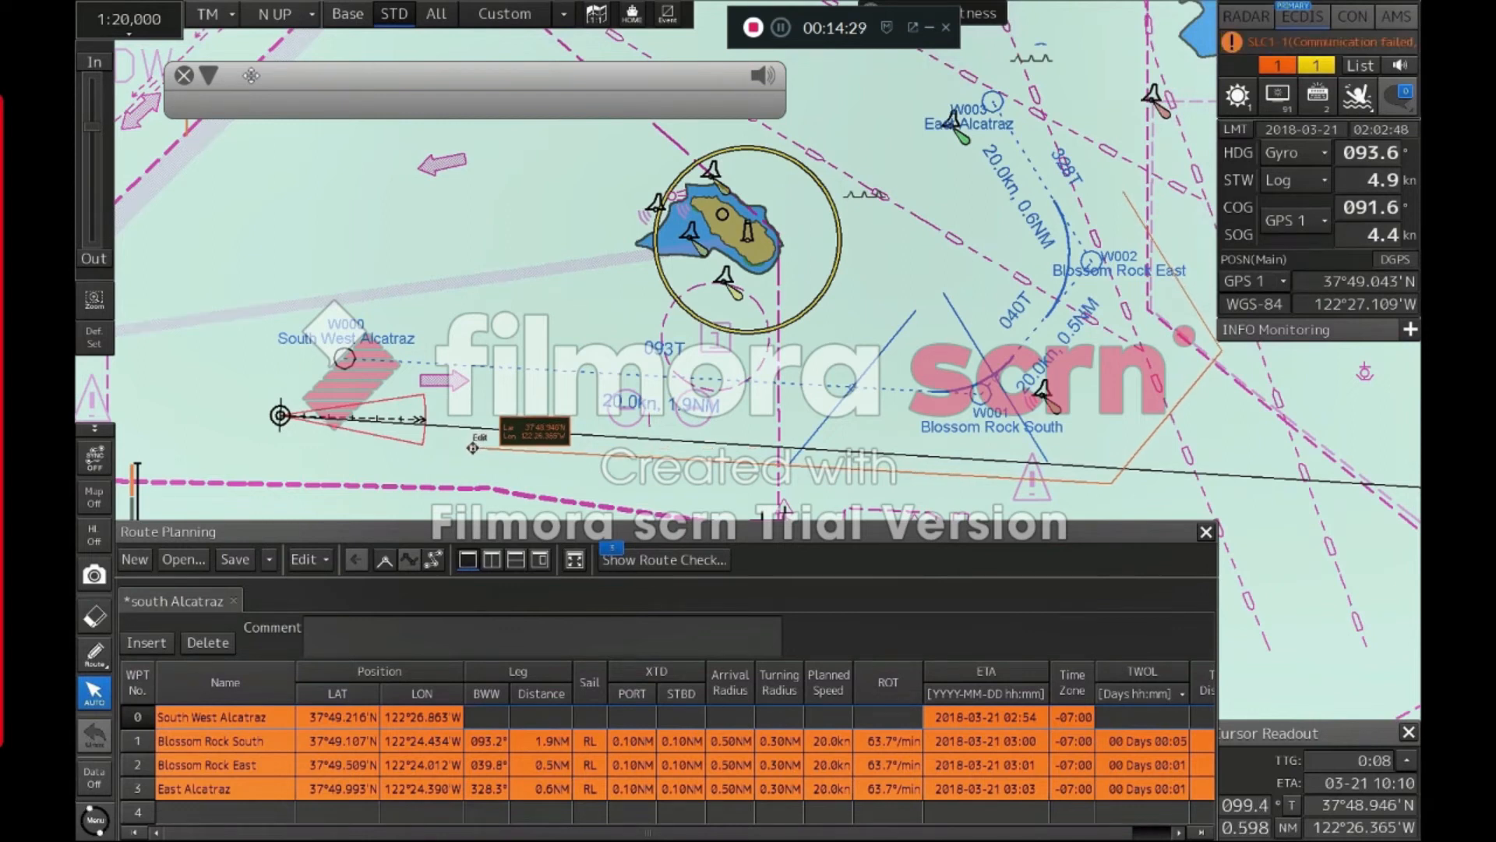
pyautogui.click(467, 449)
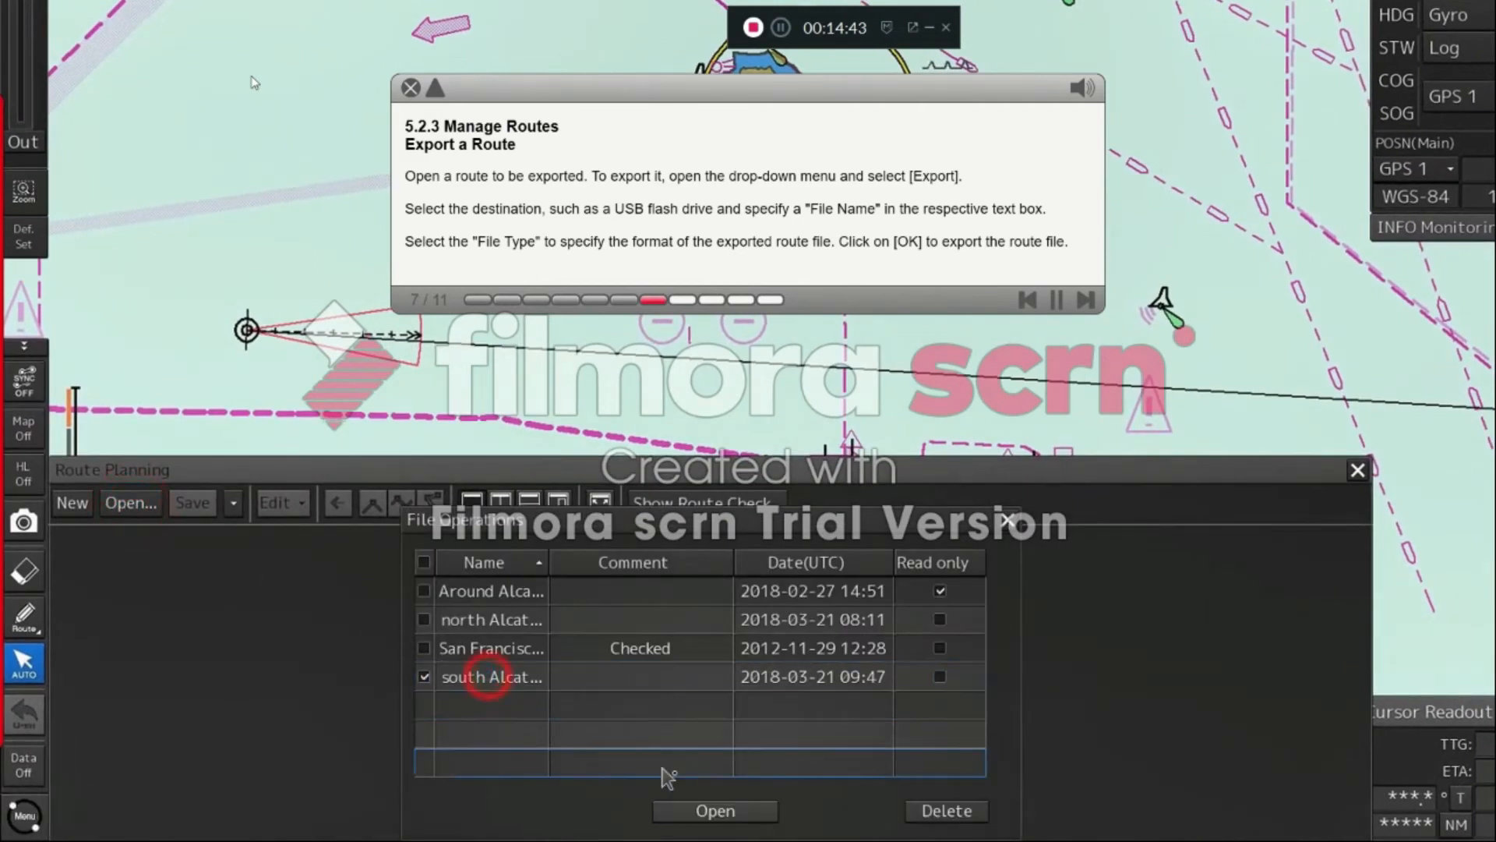
# Collapse the Export a Route instructions, move them aside, and start exporting the opened south Alcatraz route
pyautogui.click(435, 87)
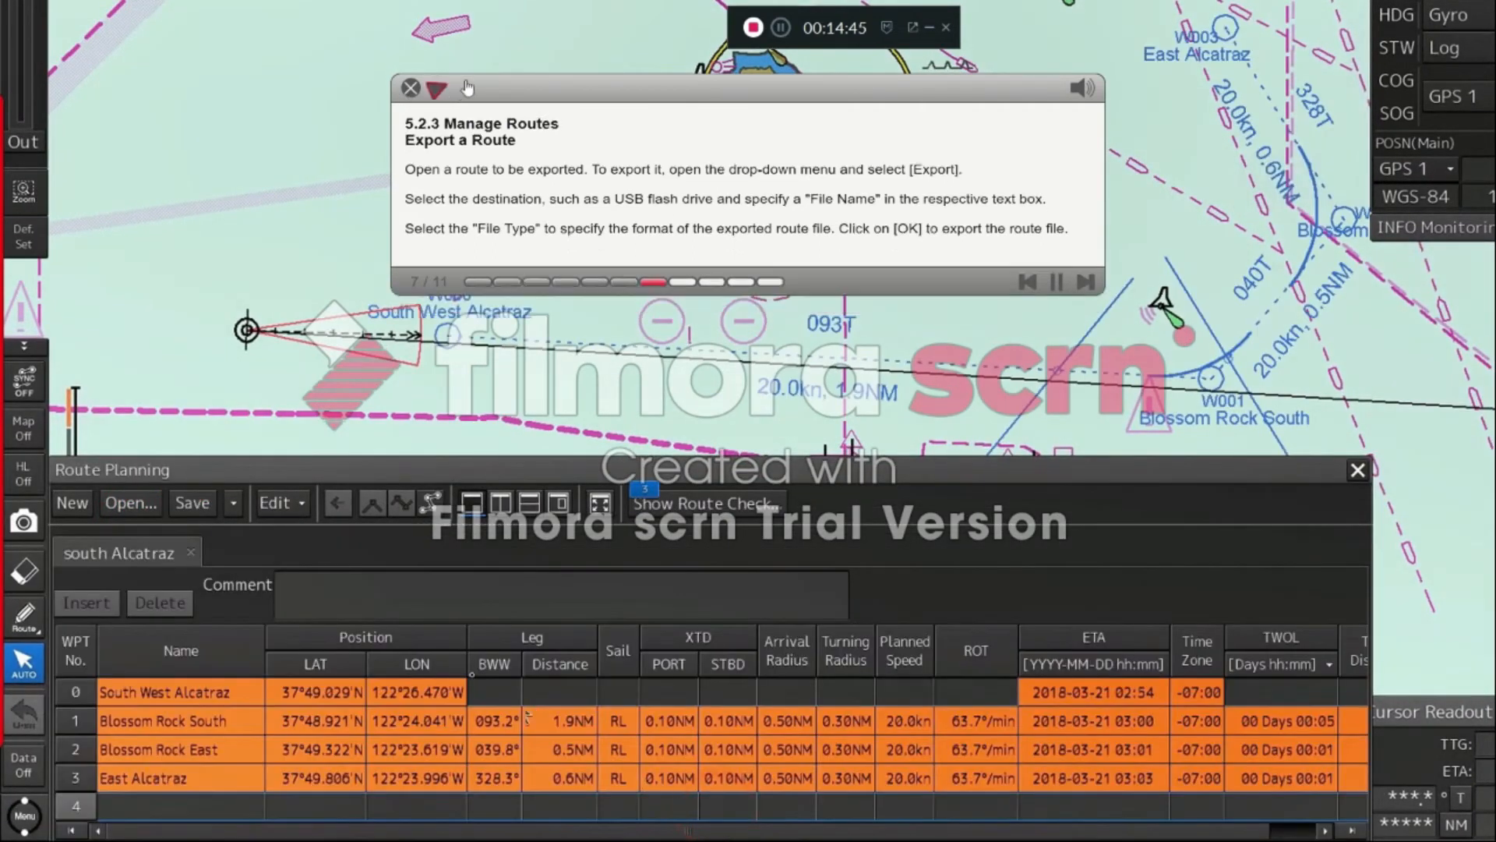
pyautogui.click(233, 503)
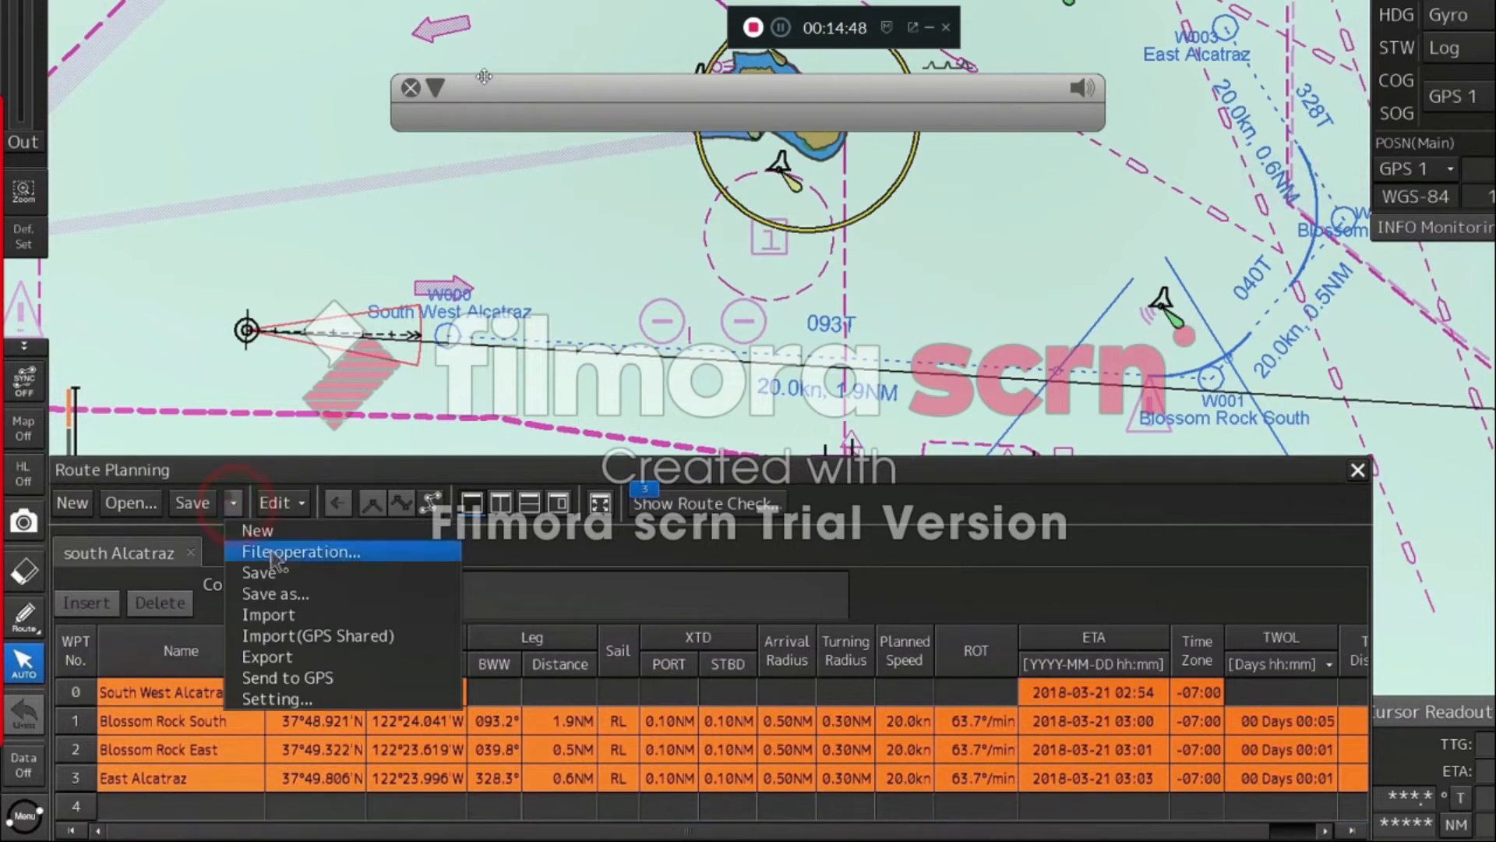
pyautogui.click(323, 659)
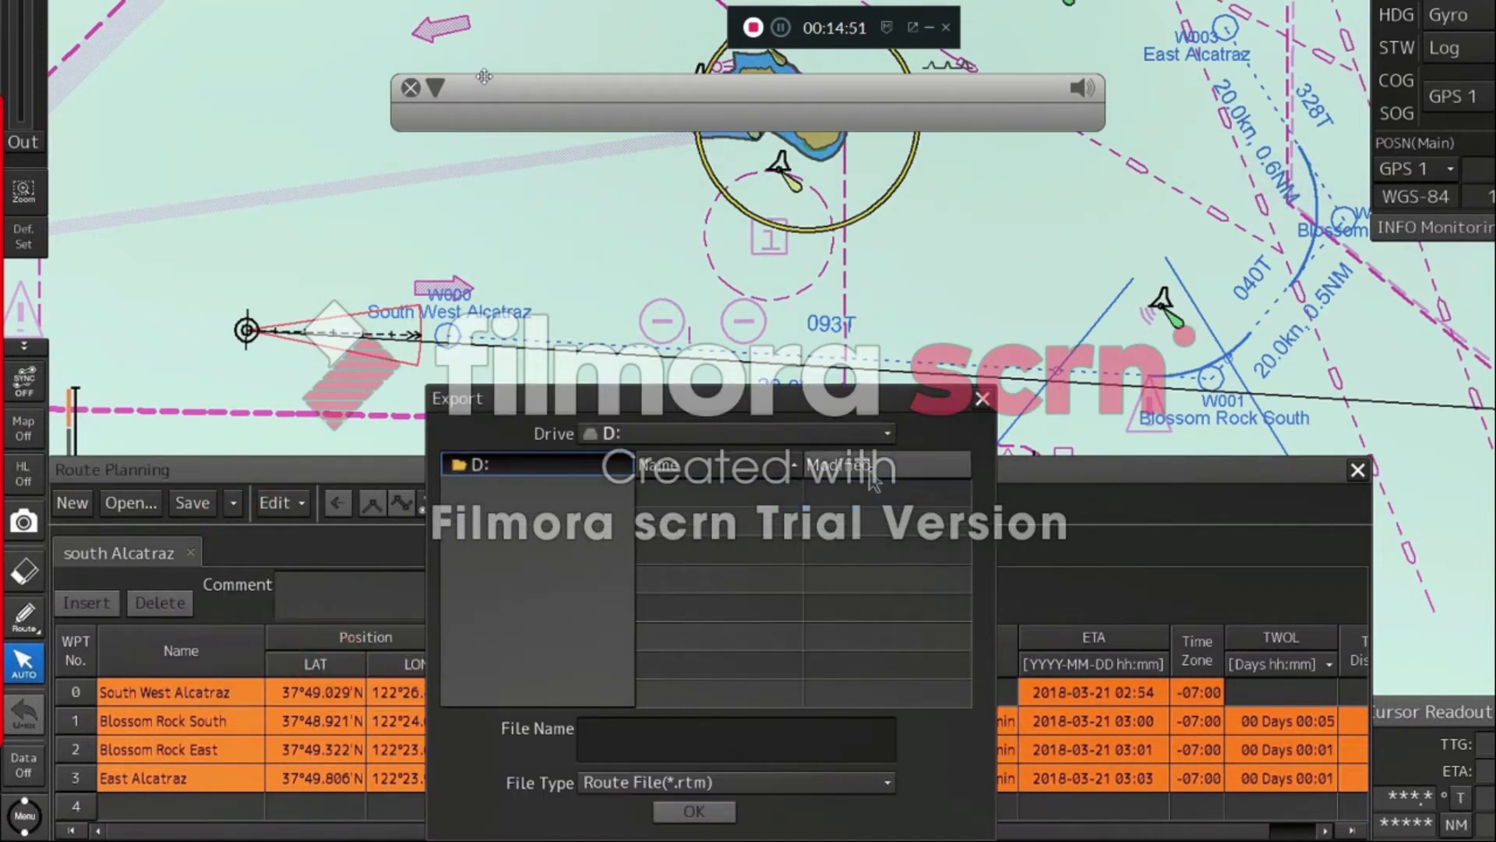
pyautogui.moveTo(502, 86); pyautogui.dragTo(159, 93)
# Name the export file route1
pyautogui.click(732, 729)
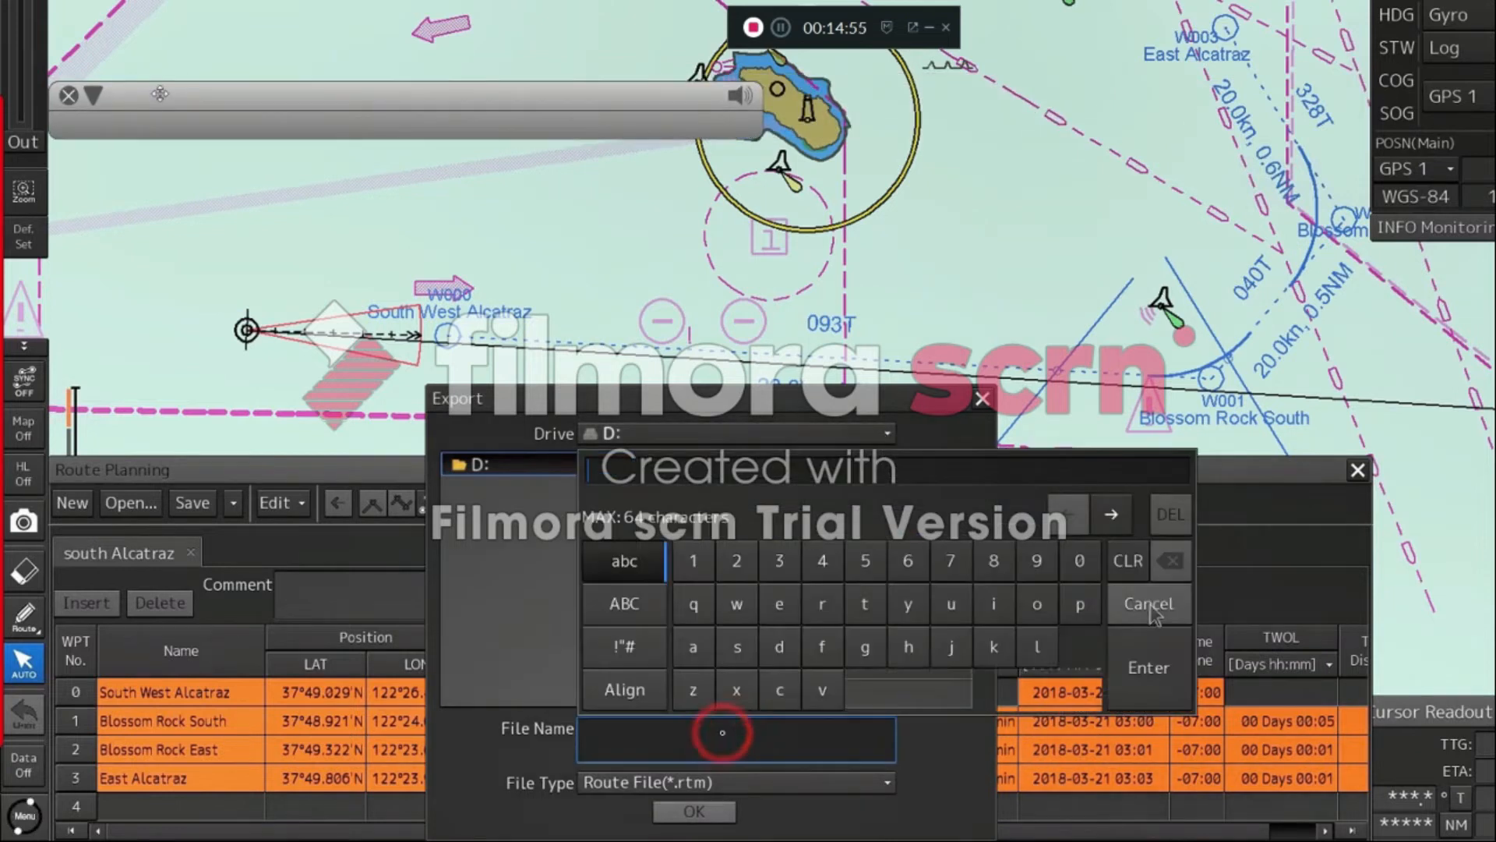
pyautogui.click(820, 604)
pyautogui.click(1039, 605)
pyautogui.click(951, 604)
pyautogui.click(865, 604)
pyautogui.click(778, 604)
pyautogui.click(693, 561)
pyautogui.click(1148, 667)
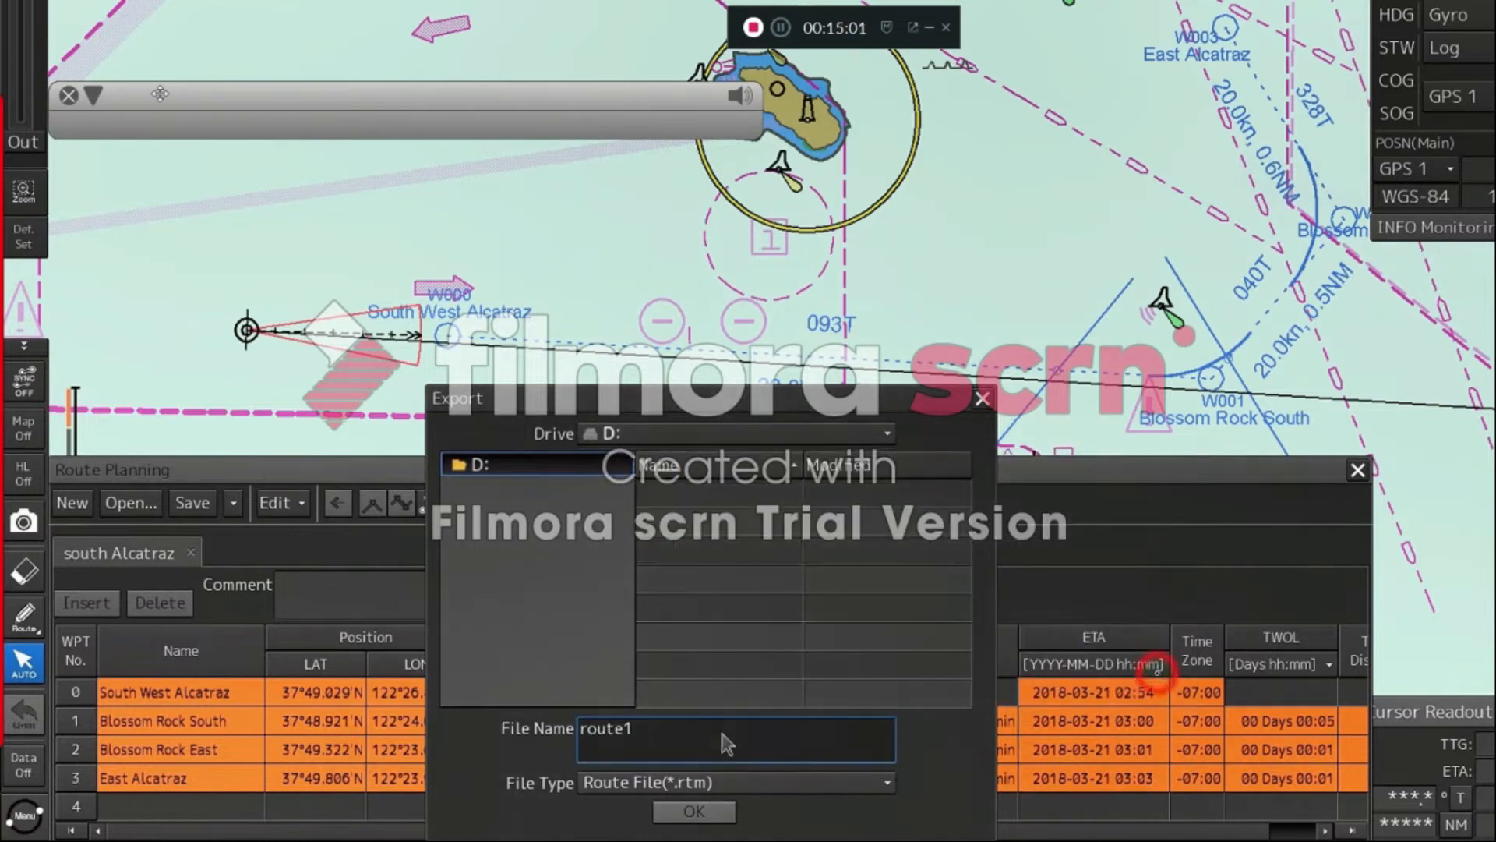
# Set the export file type to CSV File(*.csv) and export the route to drive D:
pyautogui.click(826, 786)
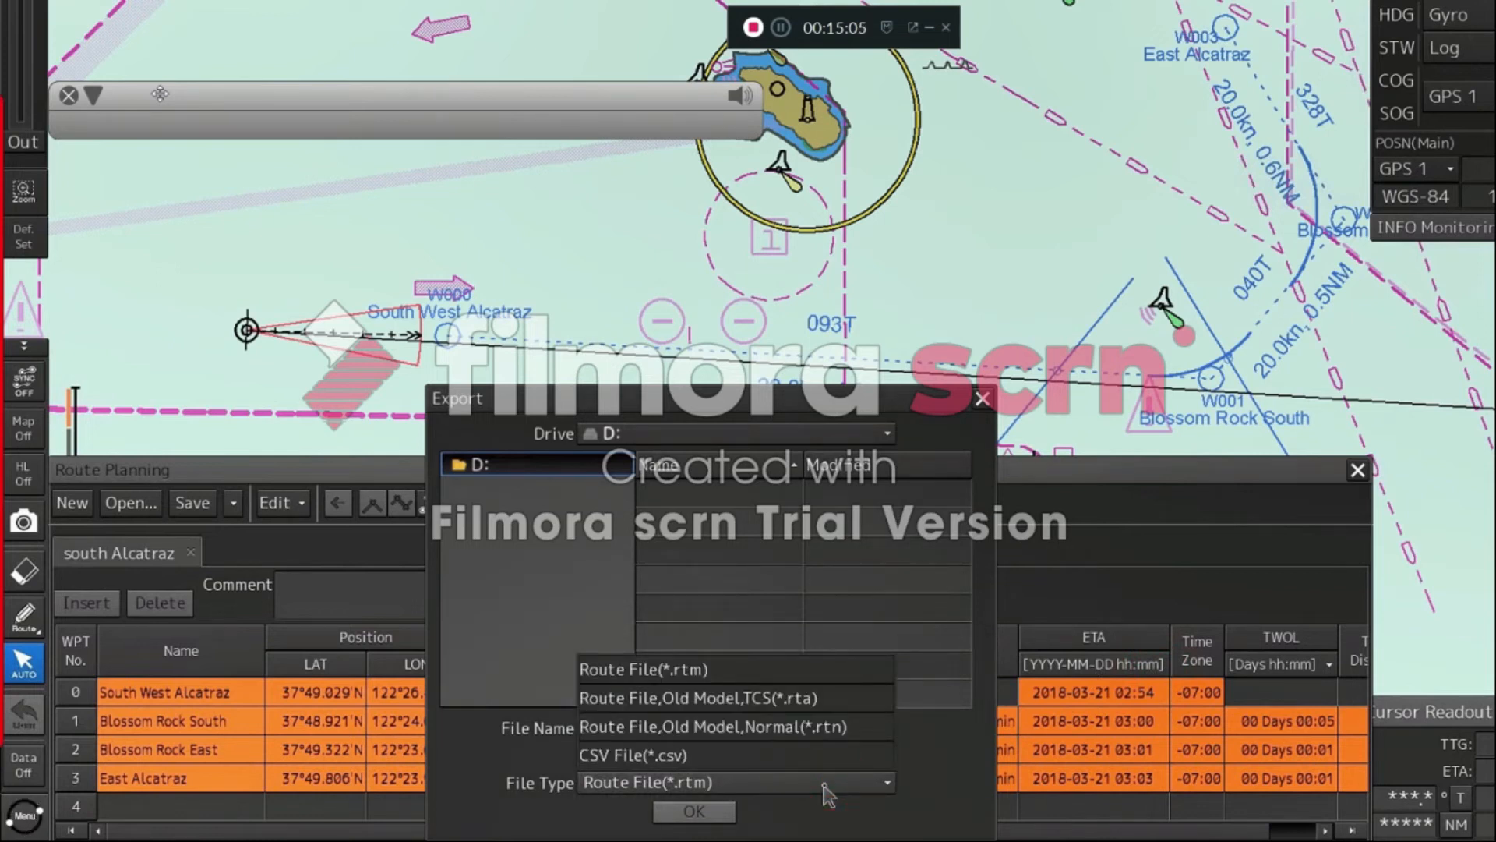
pyautogui.click(772, 754)
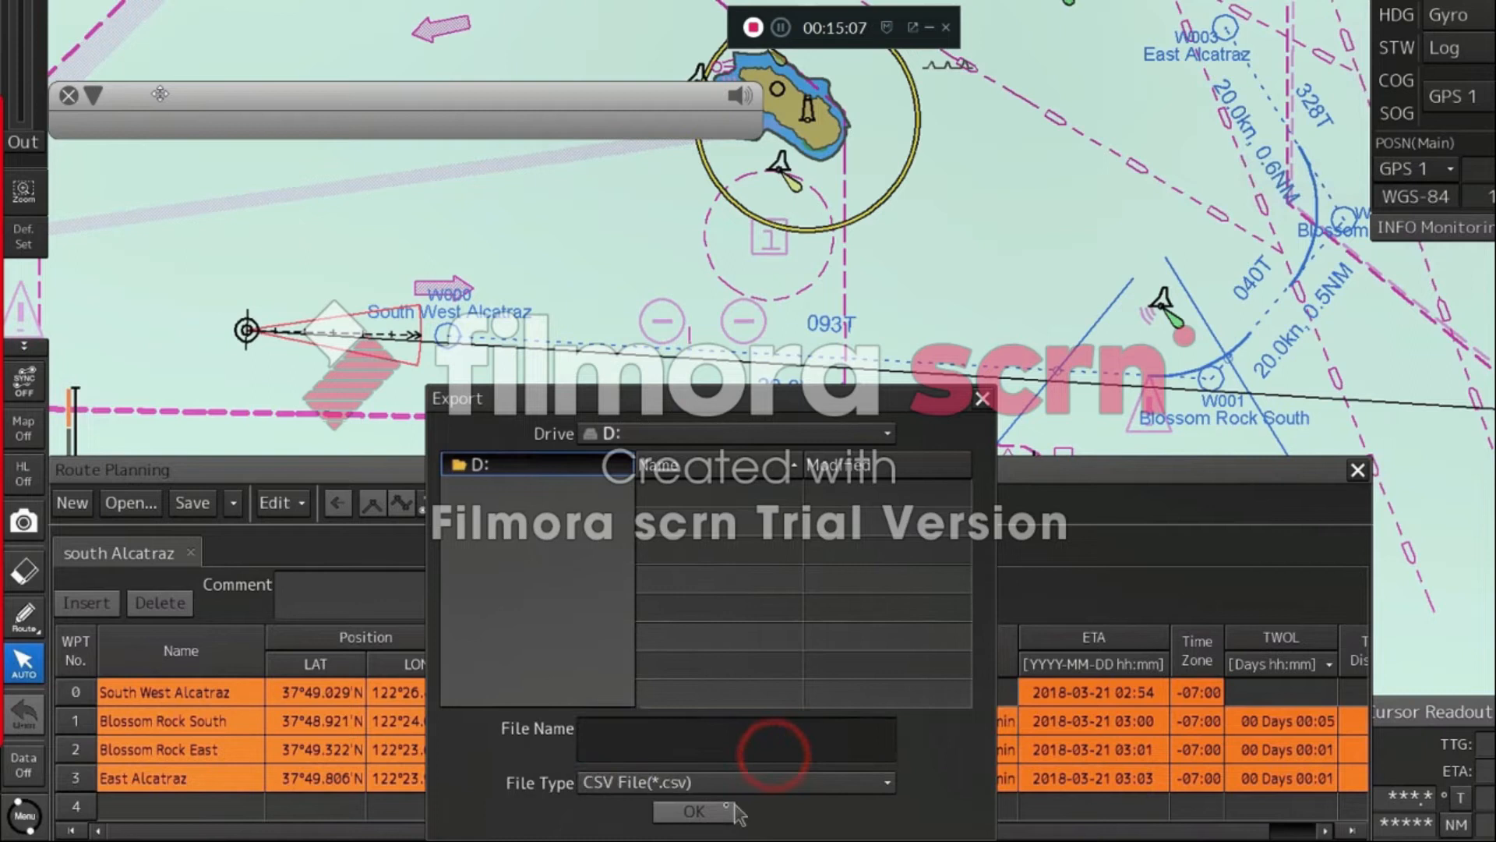
pyautogui.click(695, 812)
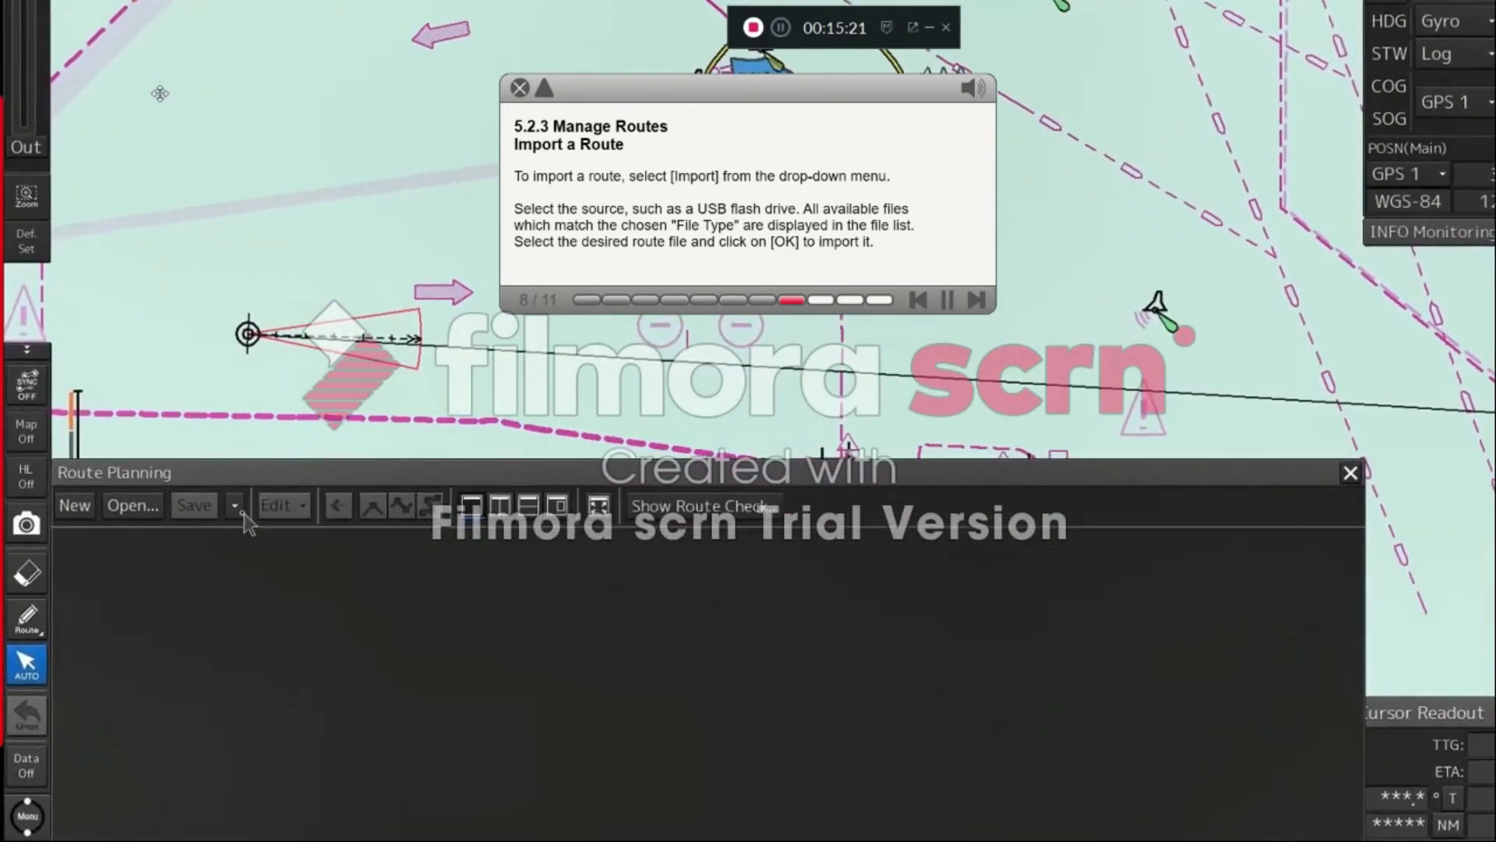
# Collapse the Import a Route instructions and import the route file RTE.rtm from drive D:
pyautogui.click(243, 517)
pyautogui.click(326, 615)
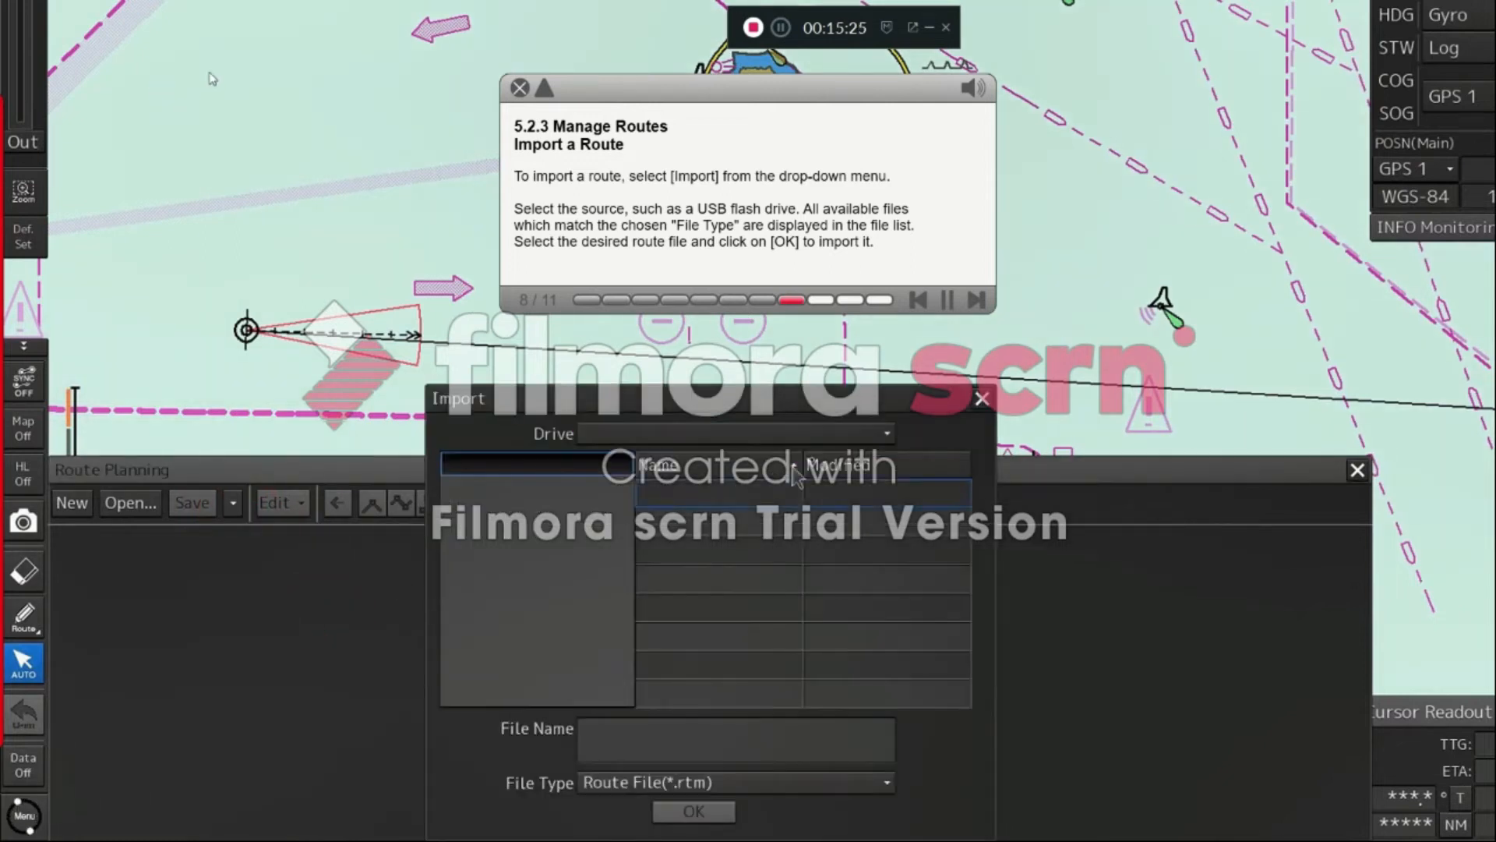
pyautogui.click(544, 89)
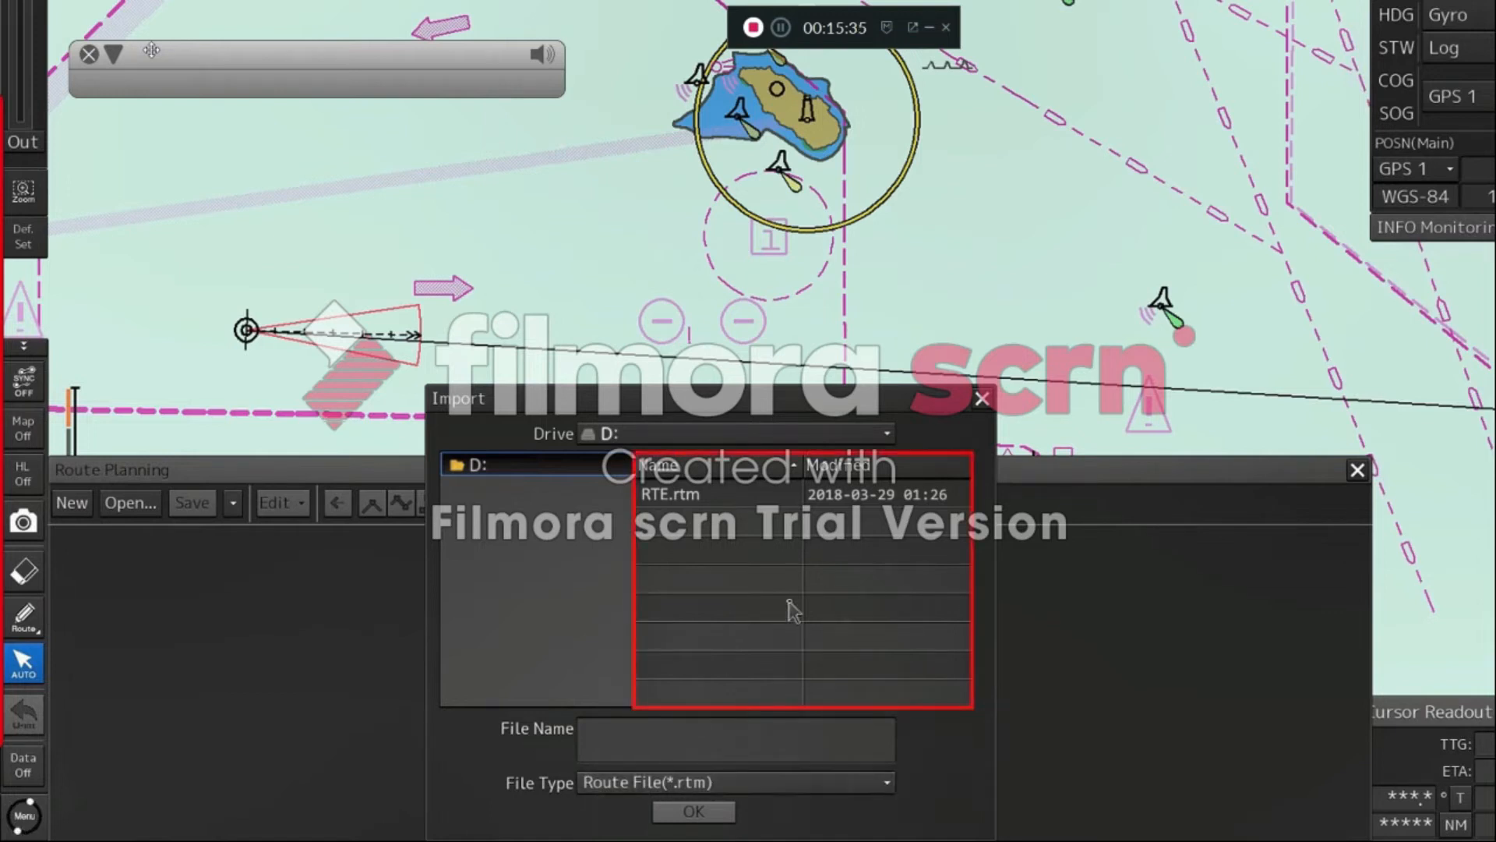
pyautogui.click(795, 503)
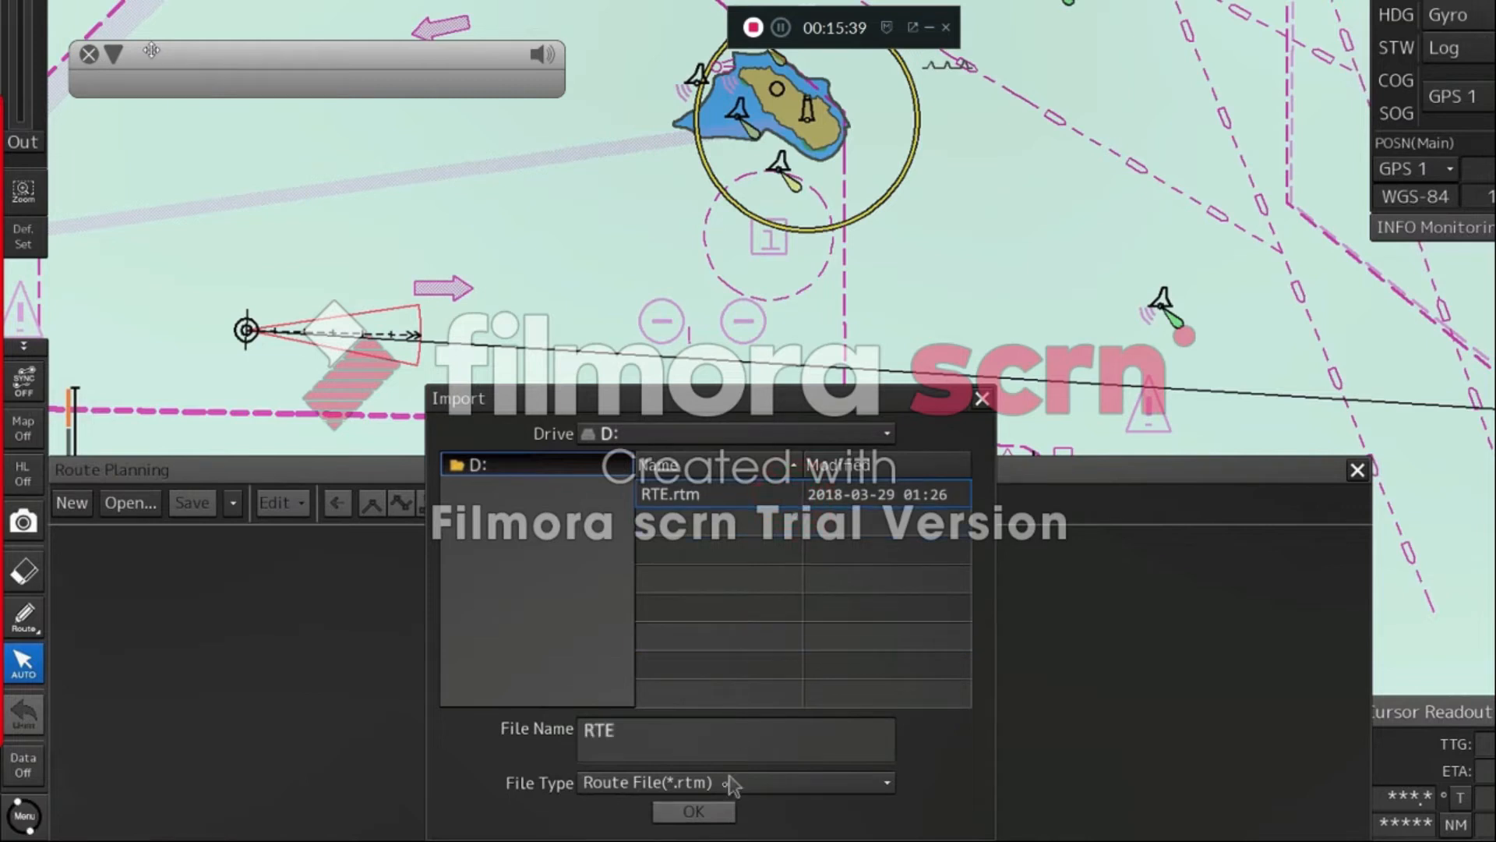
pyautogui.click(712, 815)
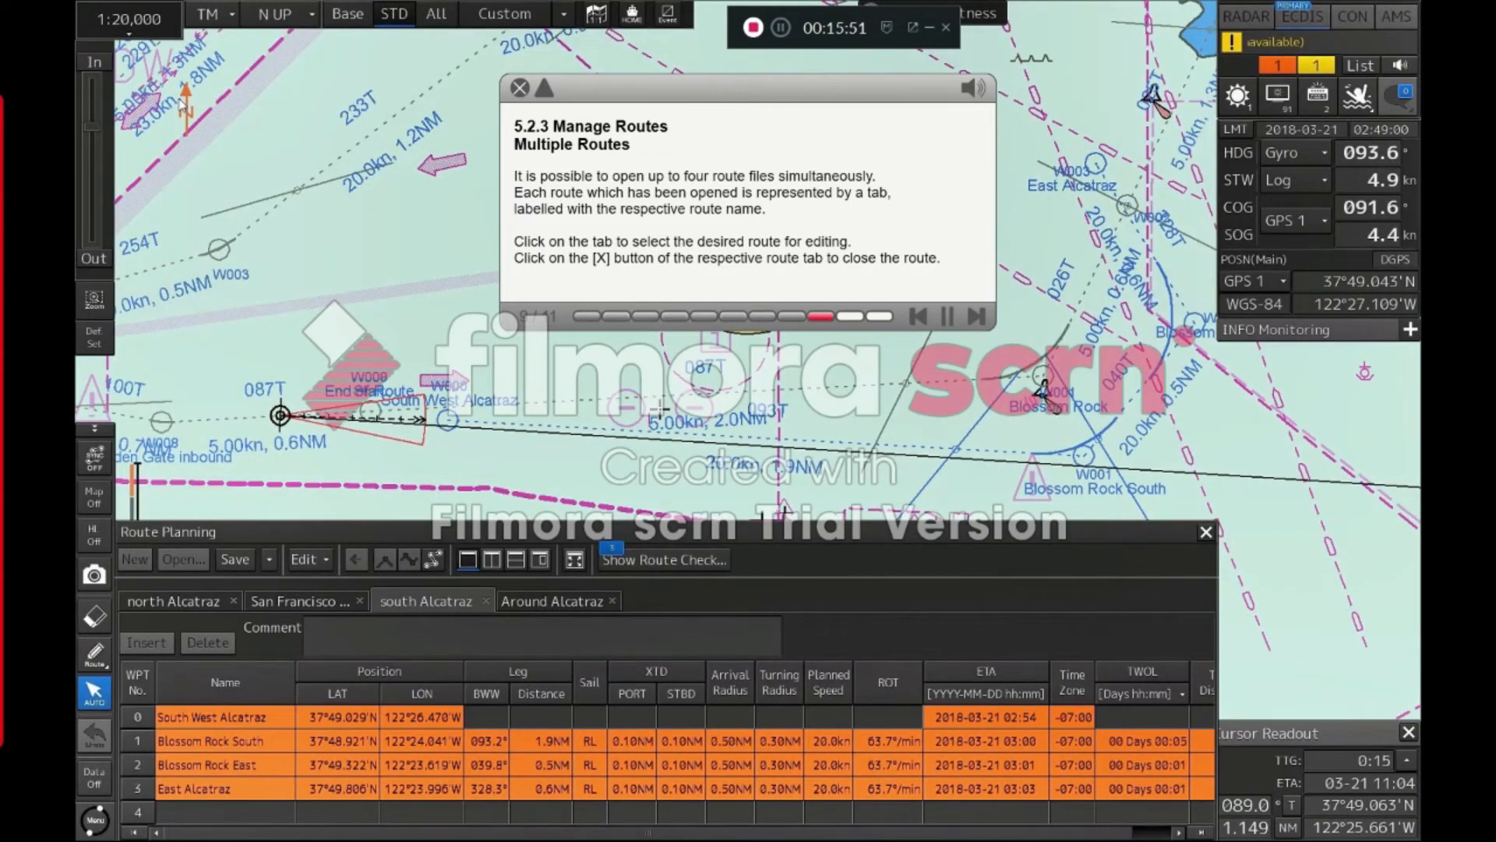
# With the Multiple Routes instructions collapsed and moved aside, switch to the San Francisco and north Alcatraz routes, and close Around Alcatraz
pyautogui.click(545, 95)
pyautogui.moveTo(588, 79); pyautogui.dragTo(219, 64)
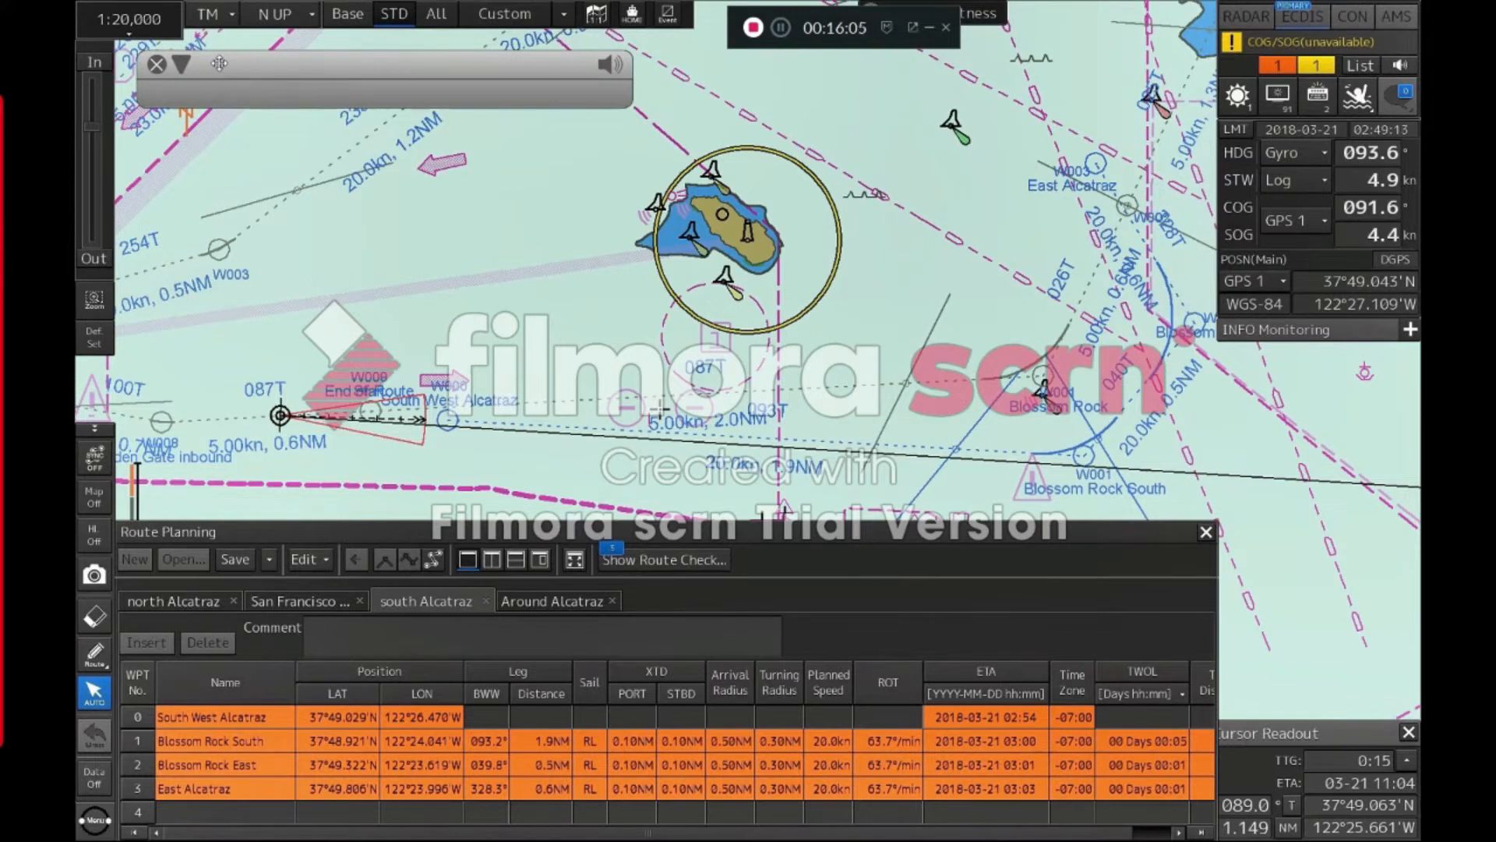
pyautogui.click(268, 602)
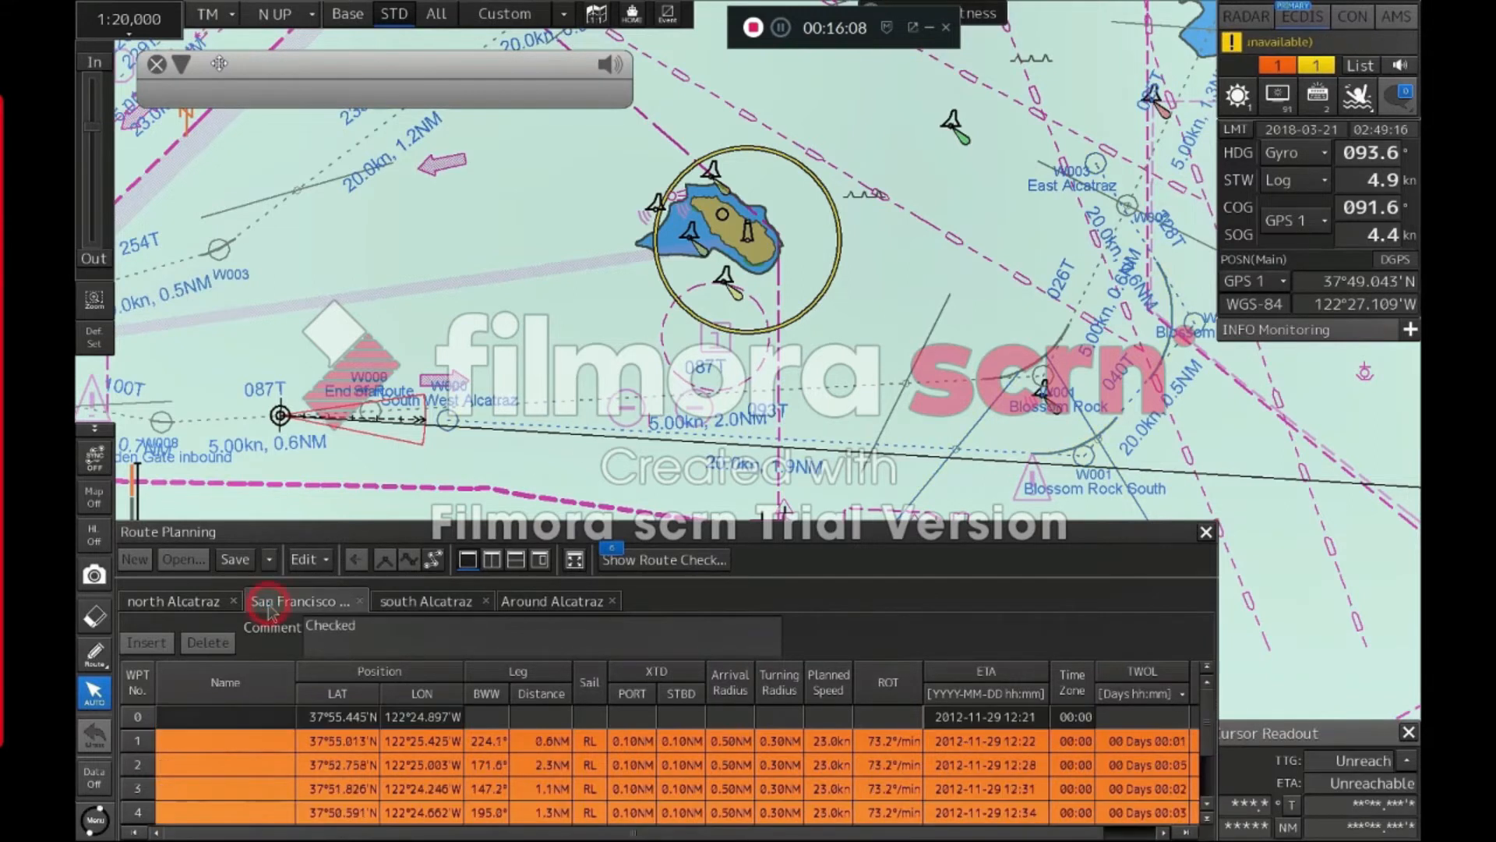
pyautogui.click(185, 608)
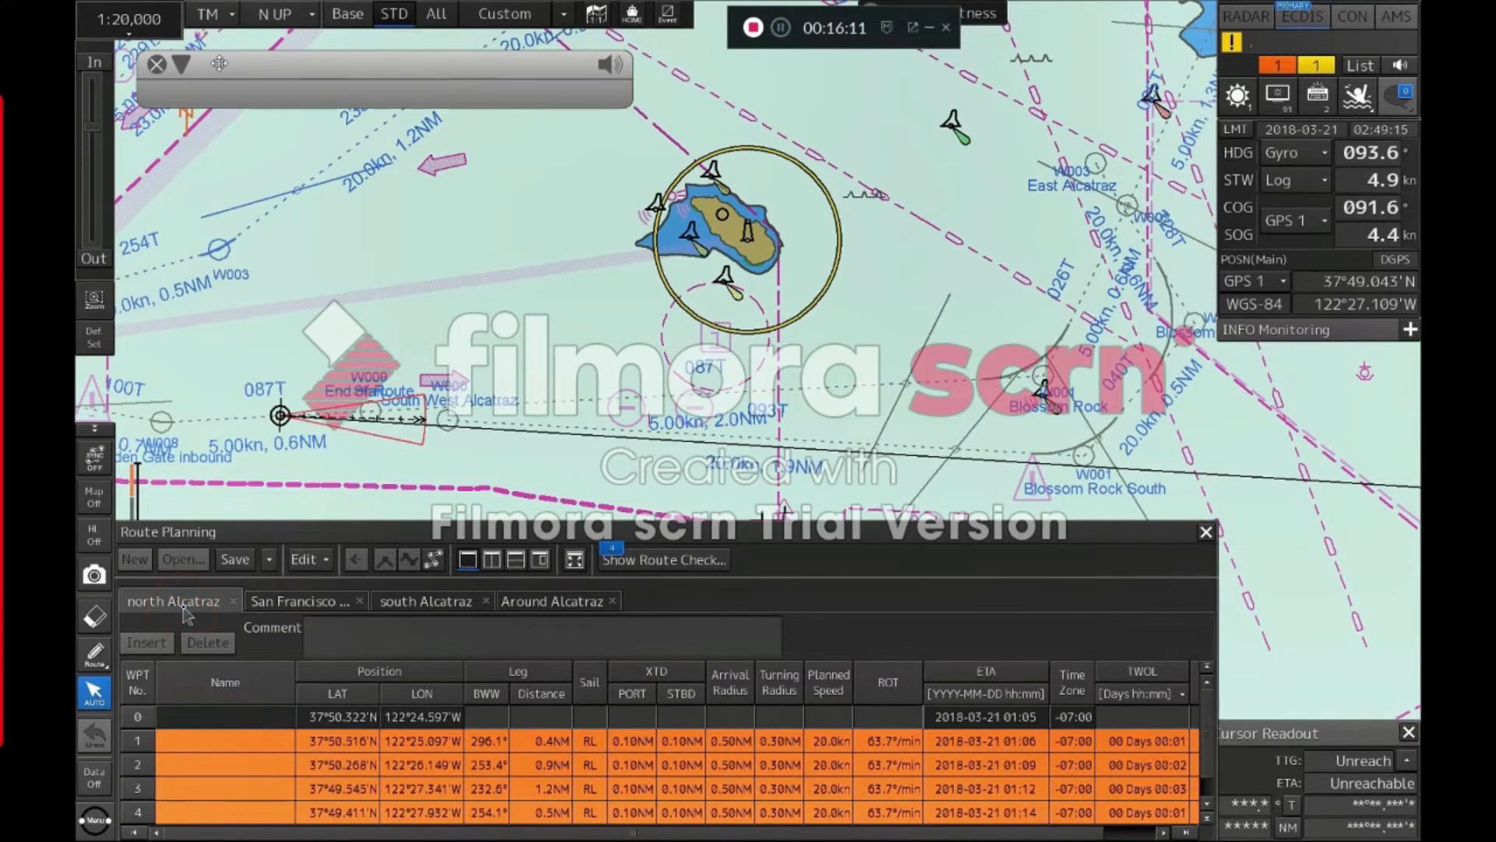
pyautogui.click(612, 601)
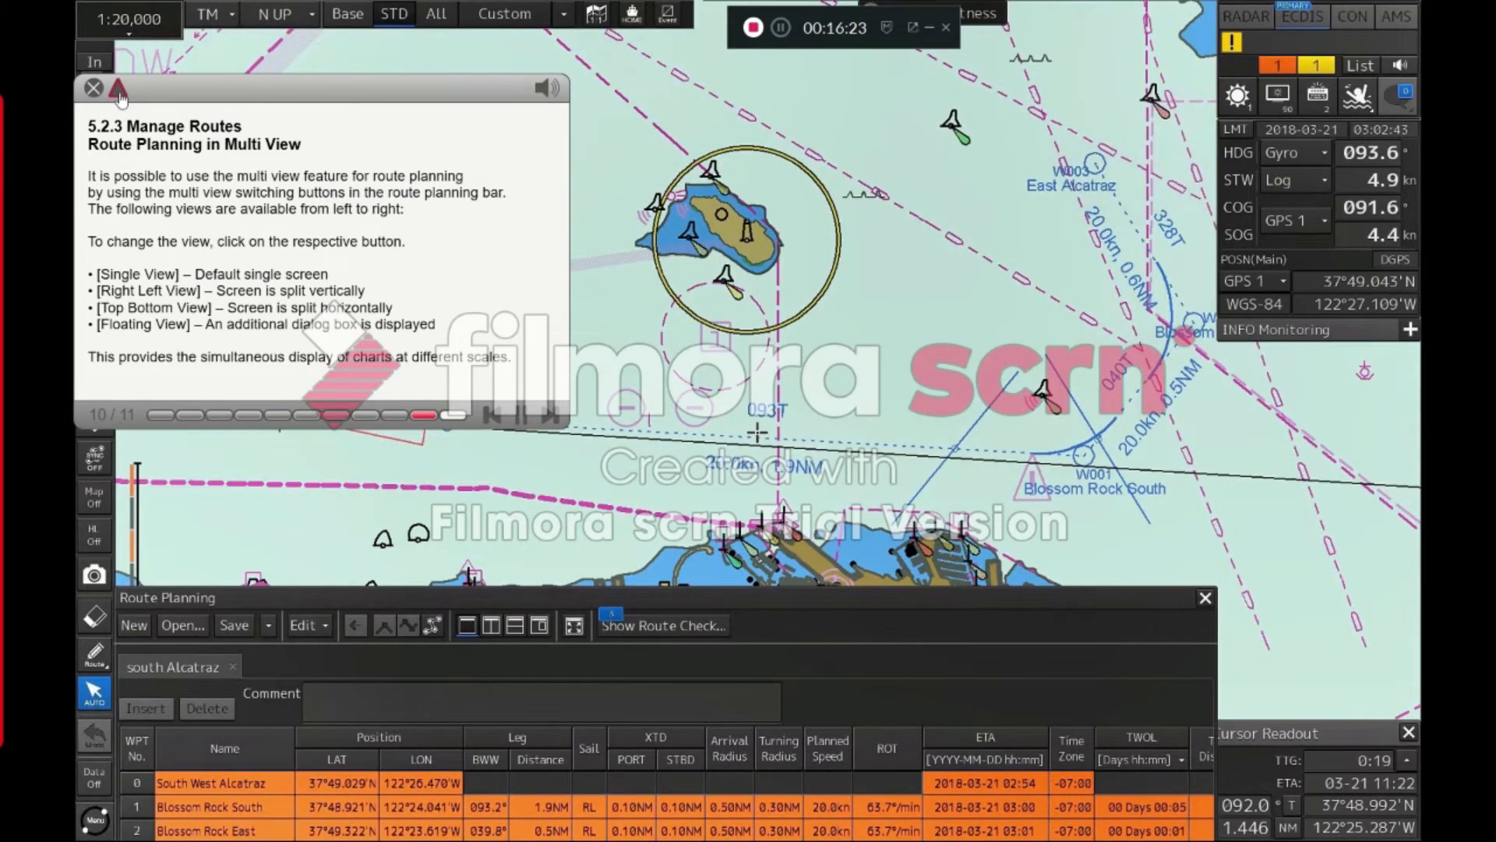
# Collapse the Route Planning in Multi View instructions and show the chart in Right Left View and Top Bottom View
pyautogui.click(119, 91)
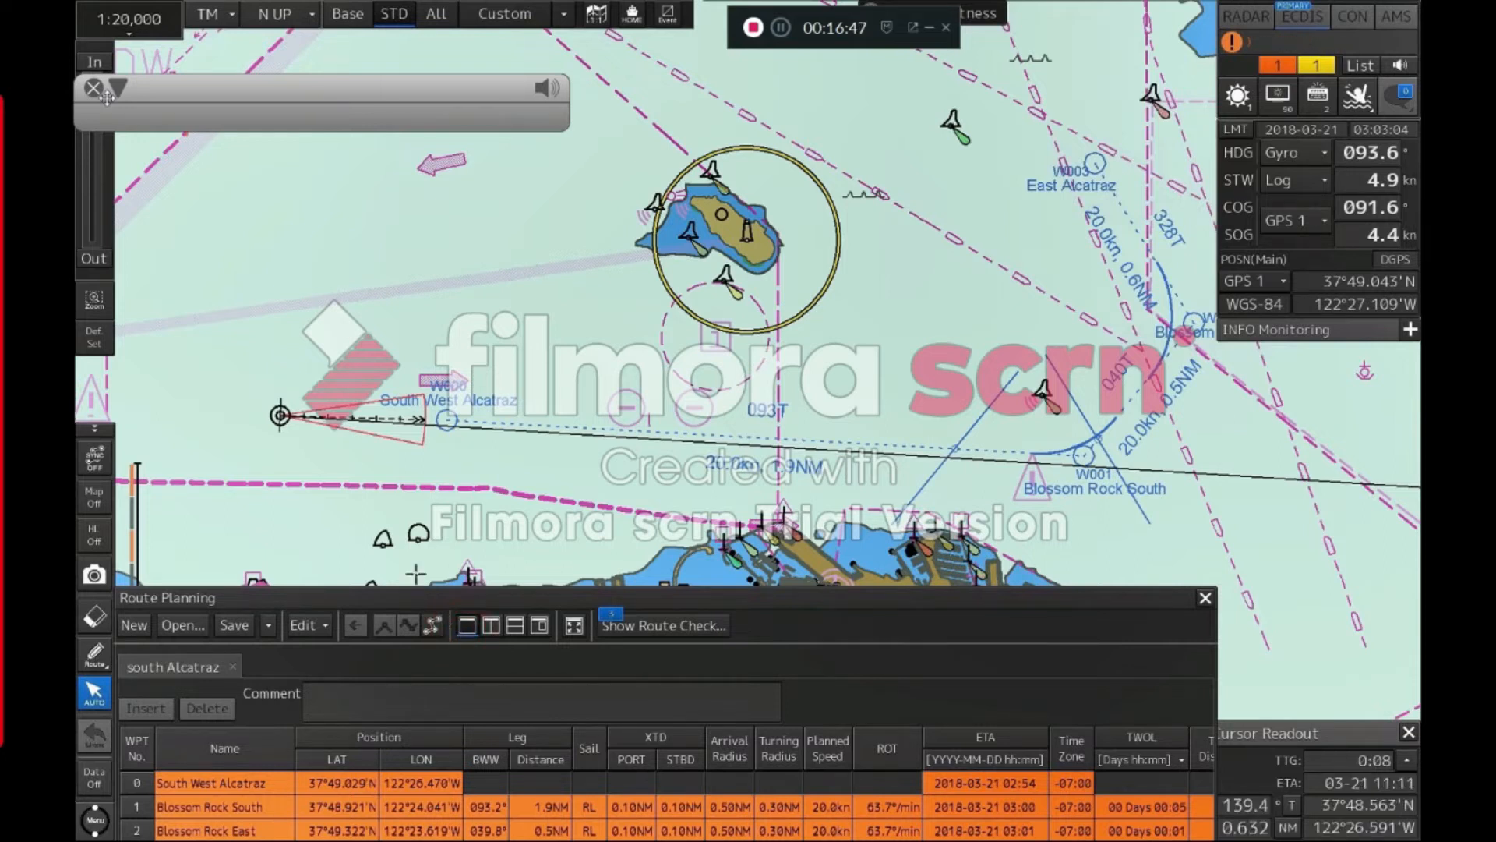
pyautogui.click(491, 625)
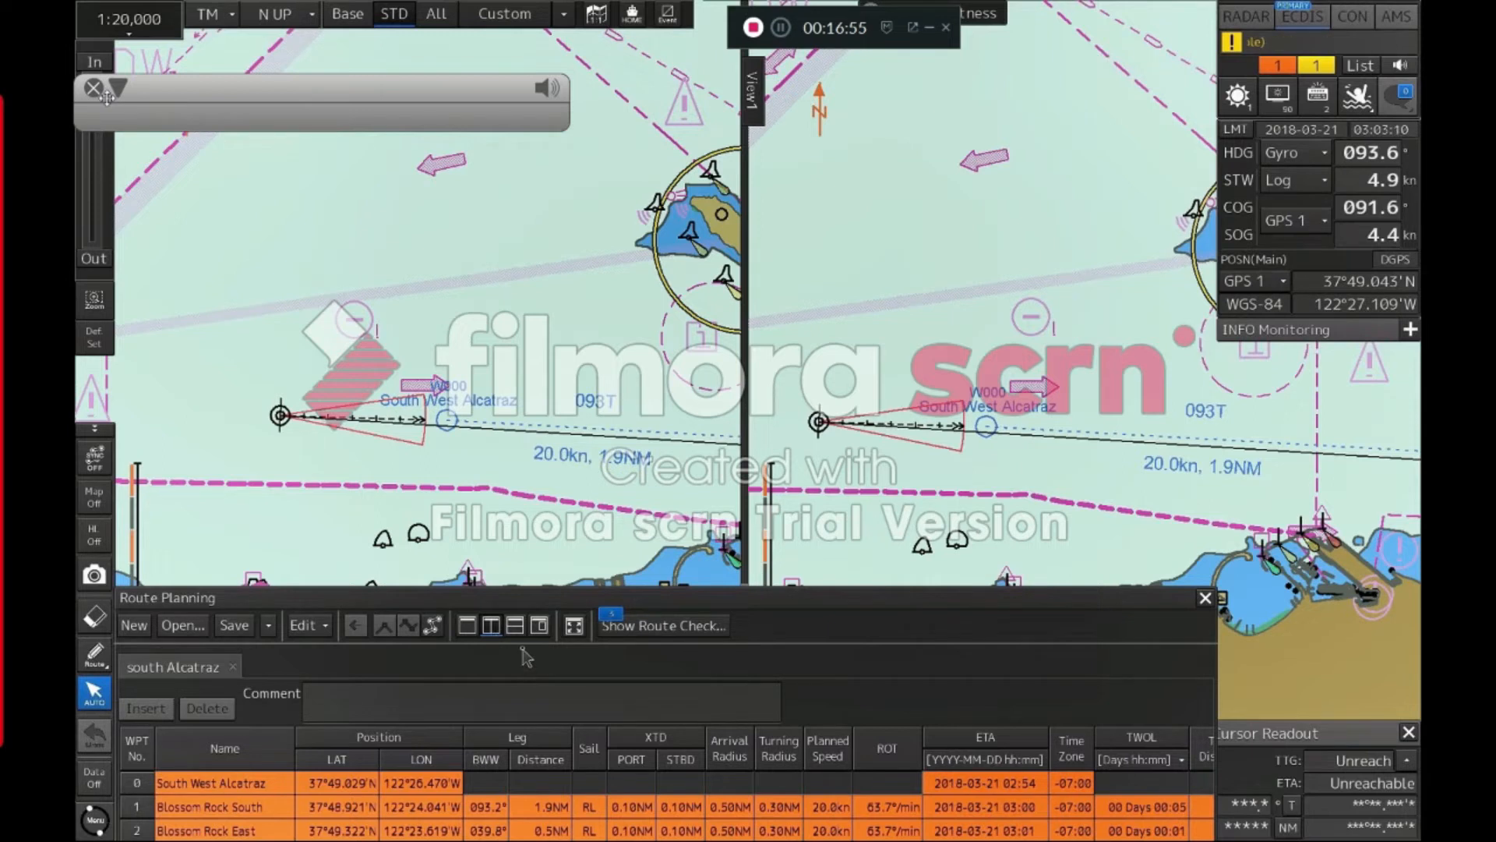
pyautogui.click(514, 625)
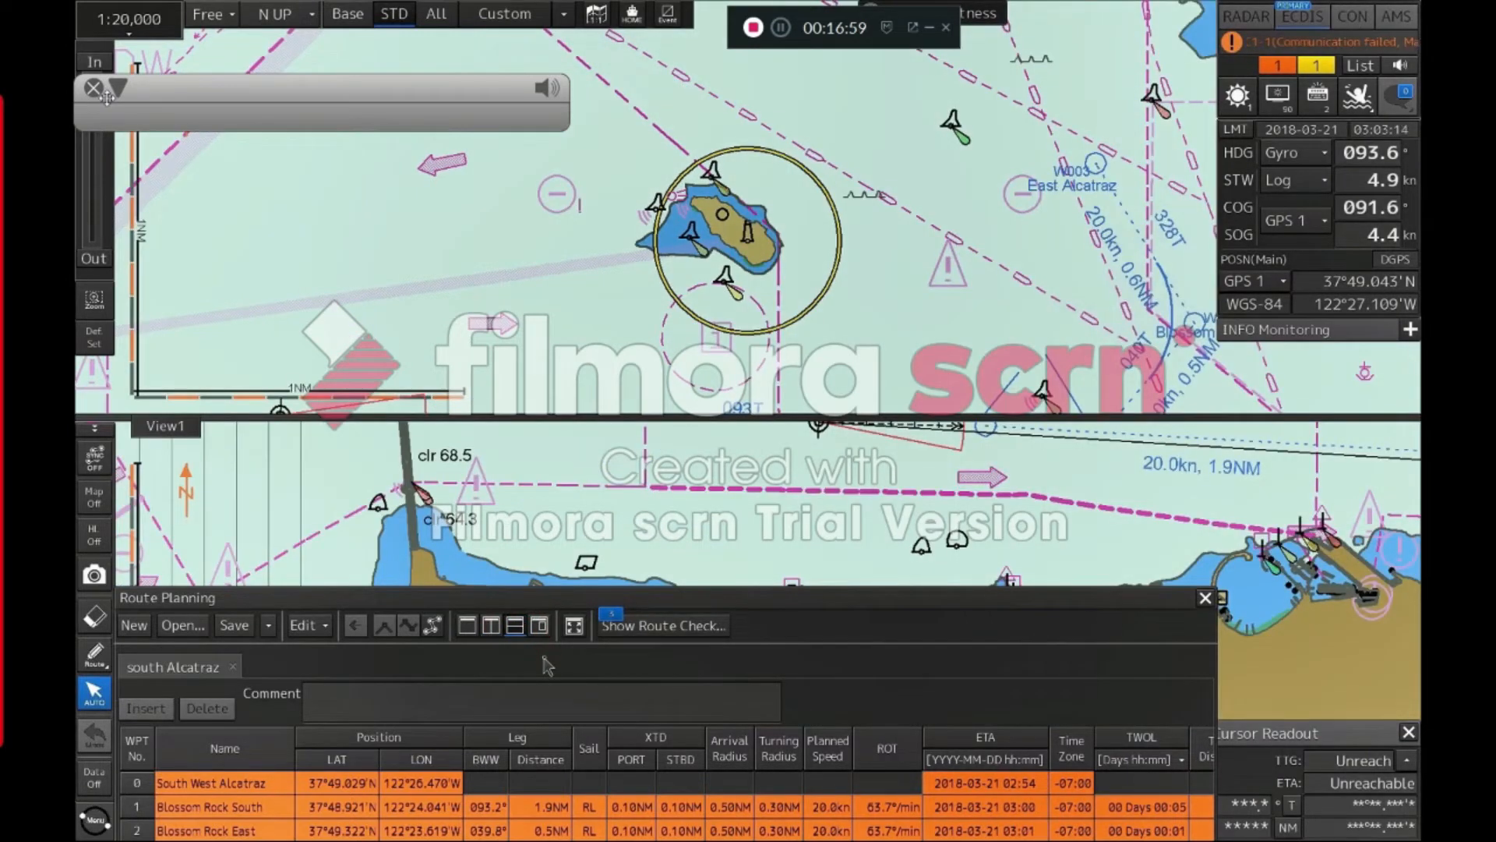
# Switch the chart to Floating View, move the floating chart clear of the route table, and zoom it out several levels
pyautogui.click(541, 628)
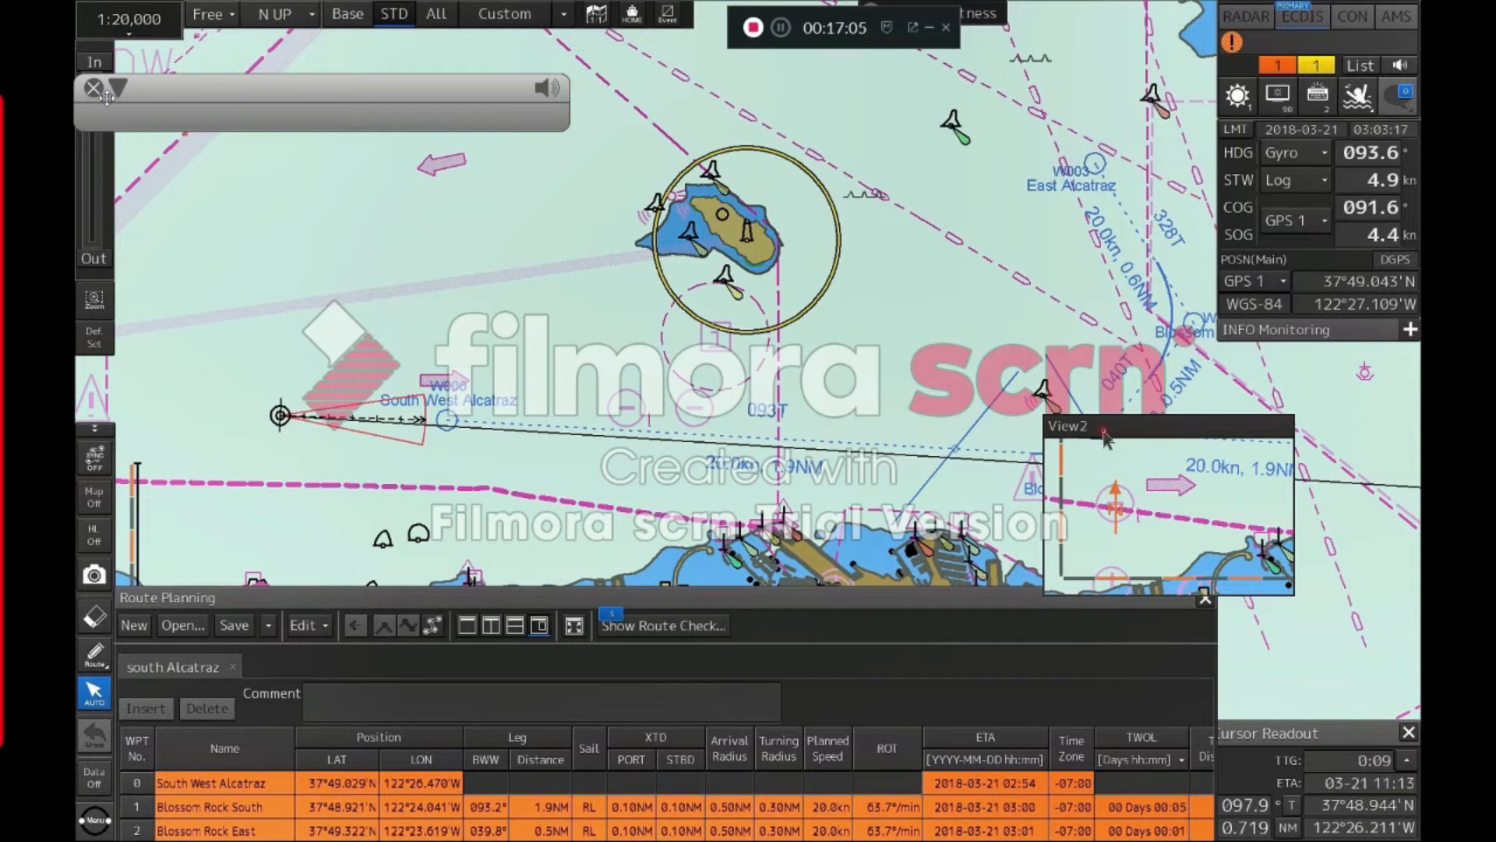
pyautogui.moveTo(1103, 430); pyautogui.dragTo(1039, 402)
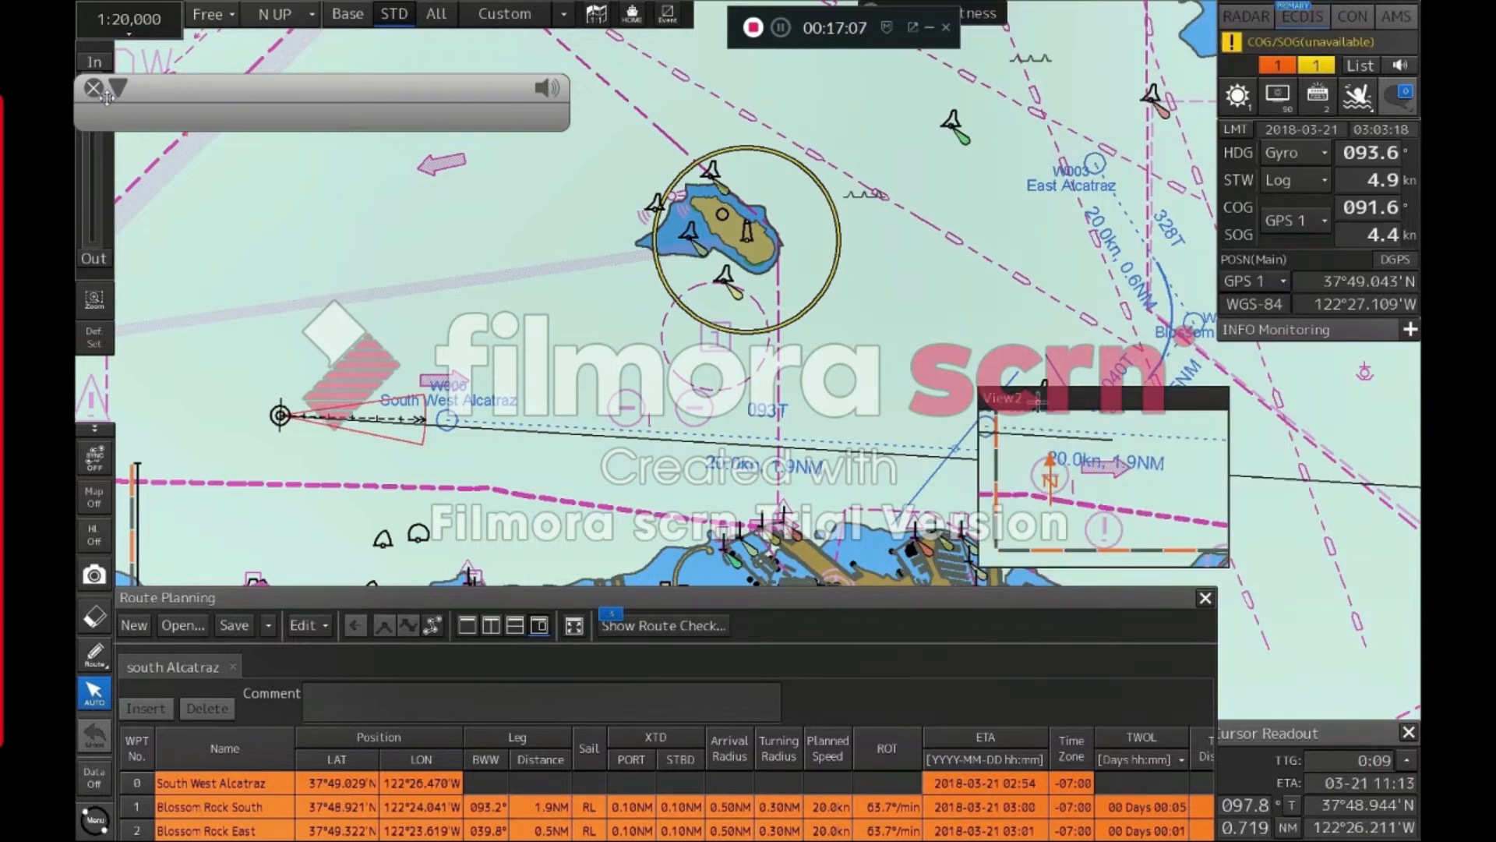
pyautogui.click(95, 261)
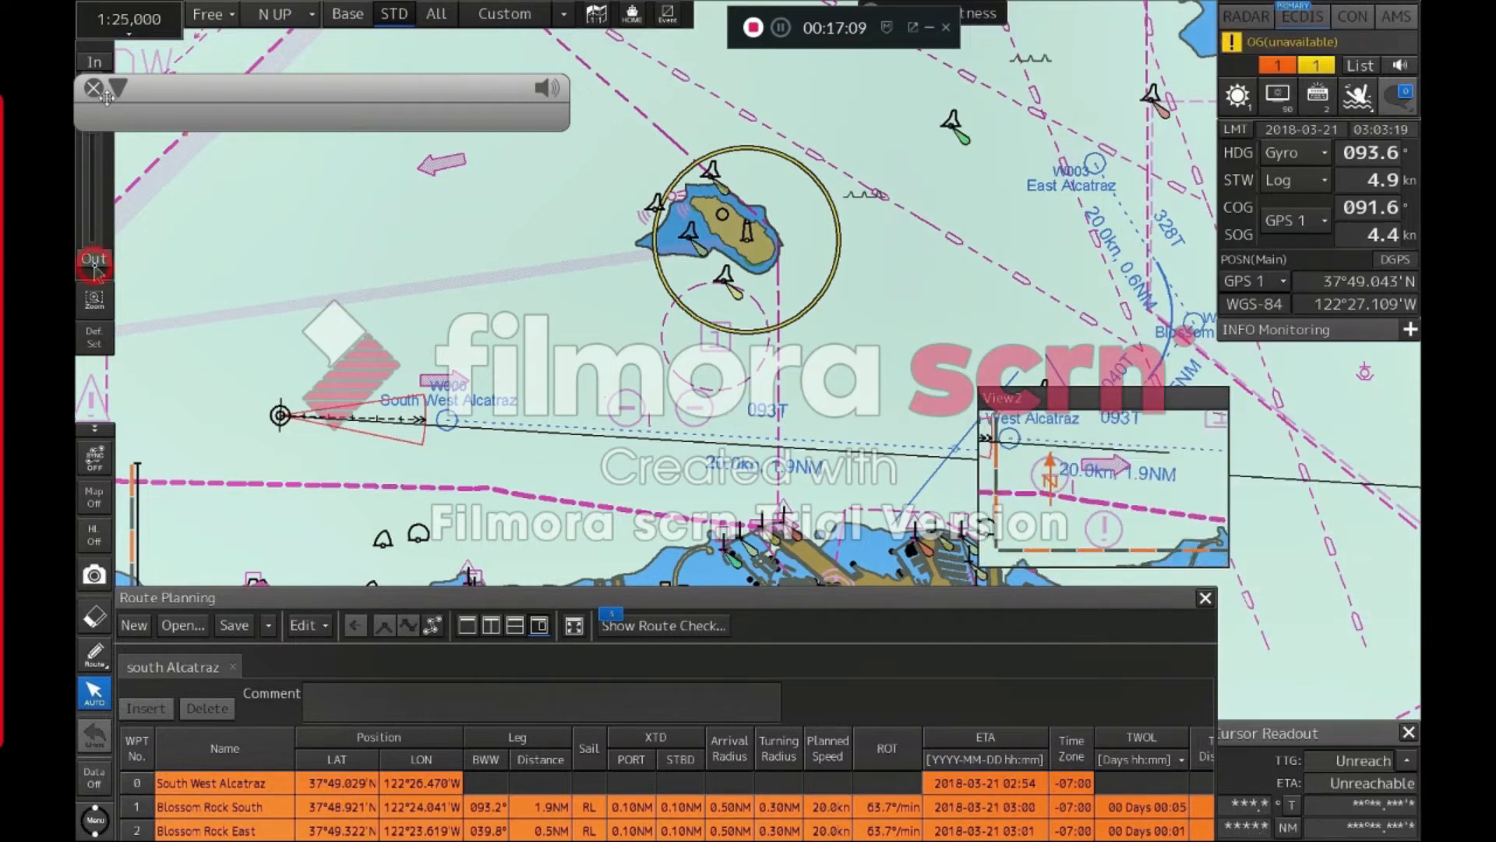
pyautogui.click(94, 263)
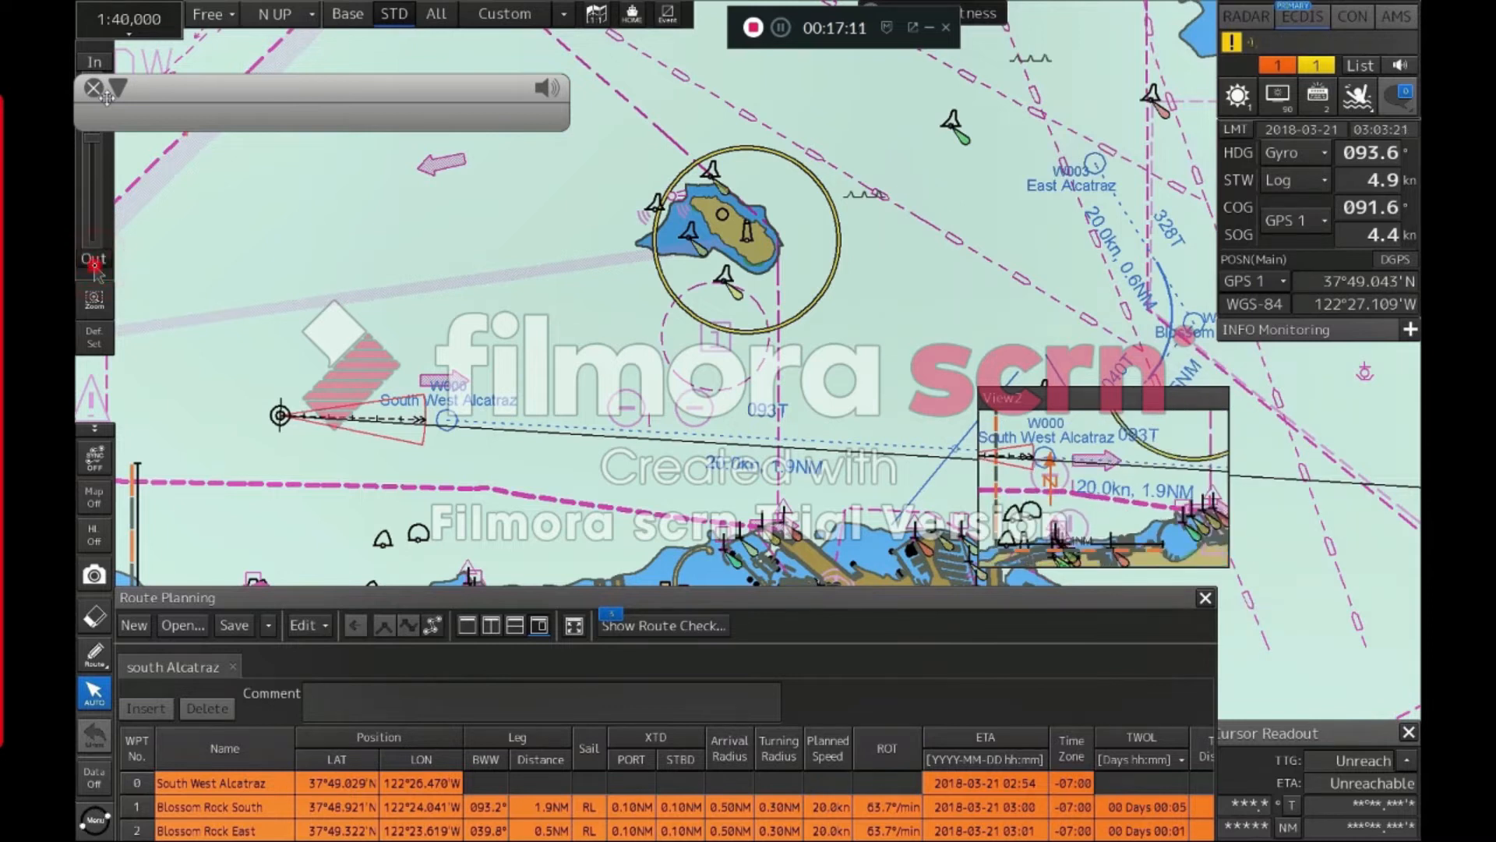
pyautogui.click(95, 265)
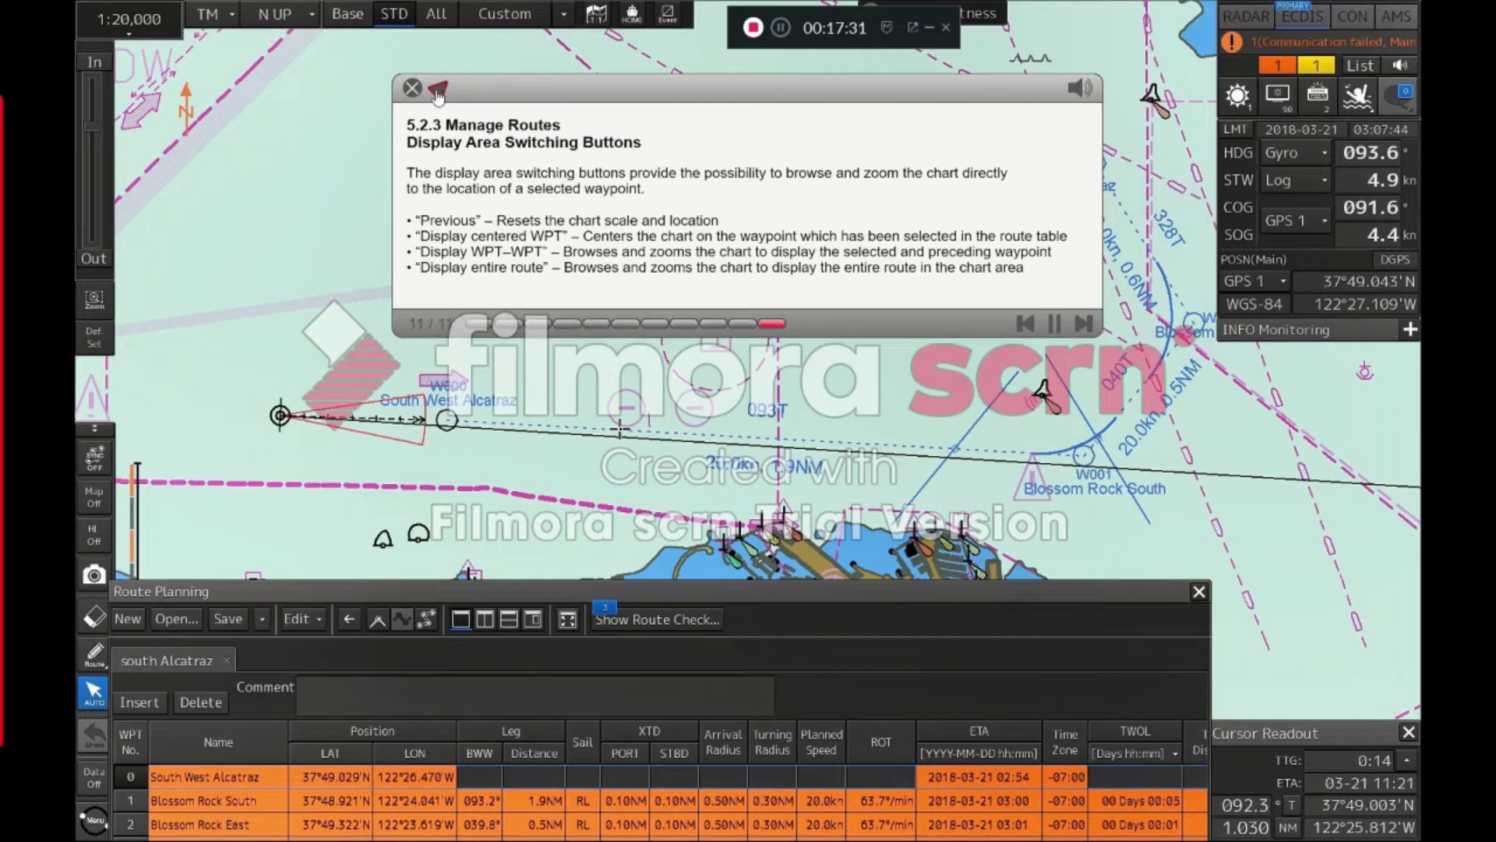
# Collapse the instructions and try the Previous, centered WPT, WPT–WPT and entire route displays with waypoint 1 of south Alcatraz selected
pyautogui.click(437, 90)
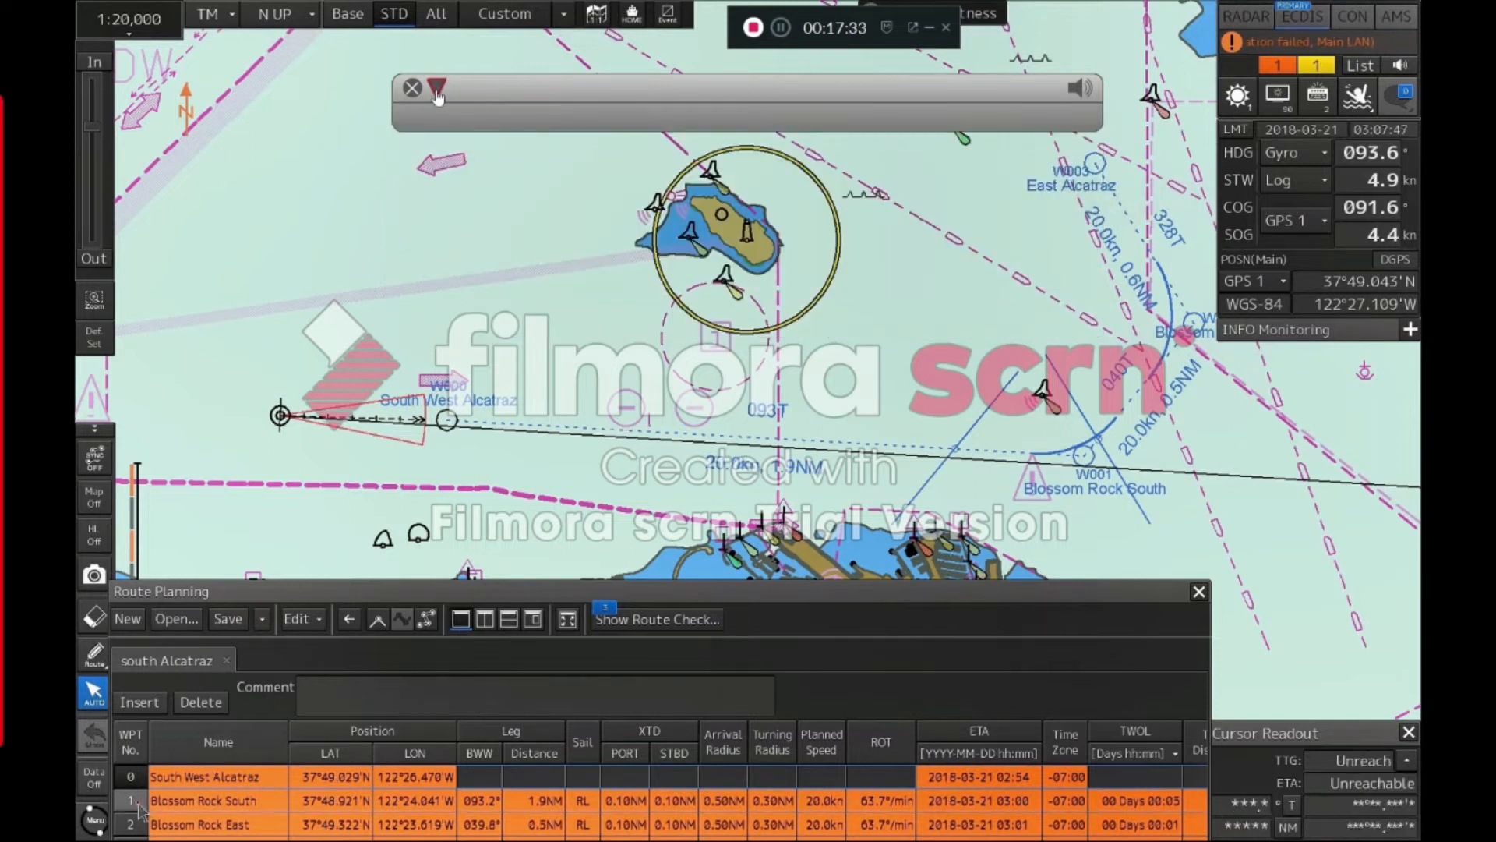
pyautogui.click(348, 620)
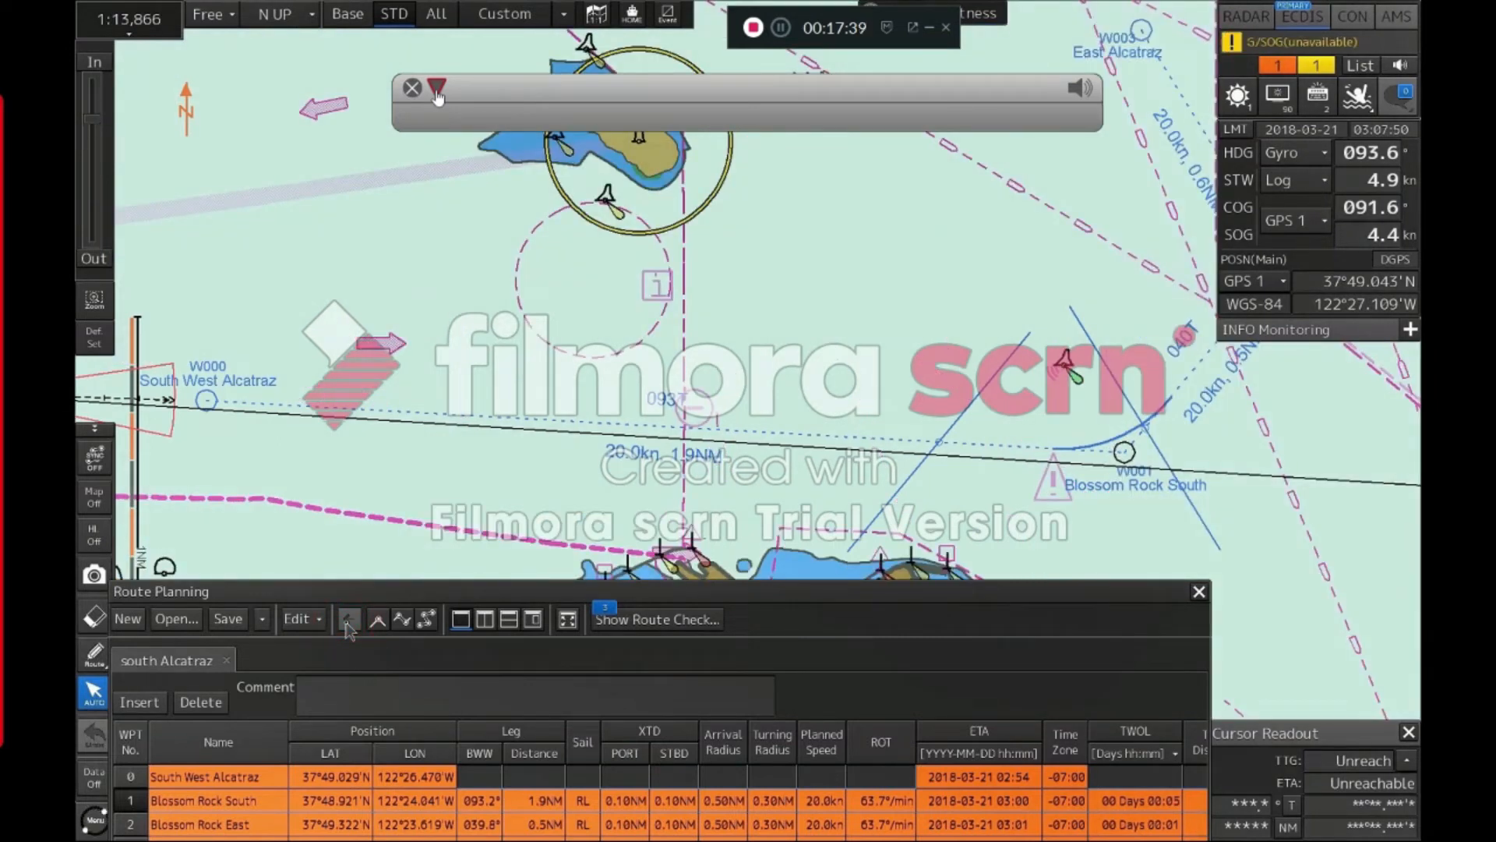
pyautogui.click(375, 624)
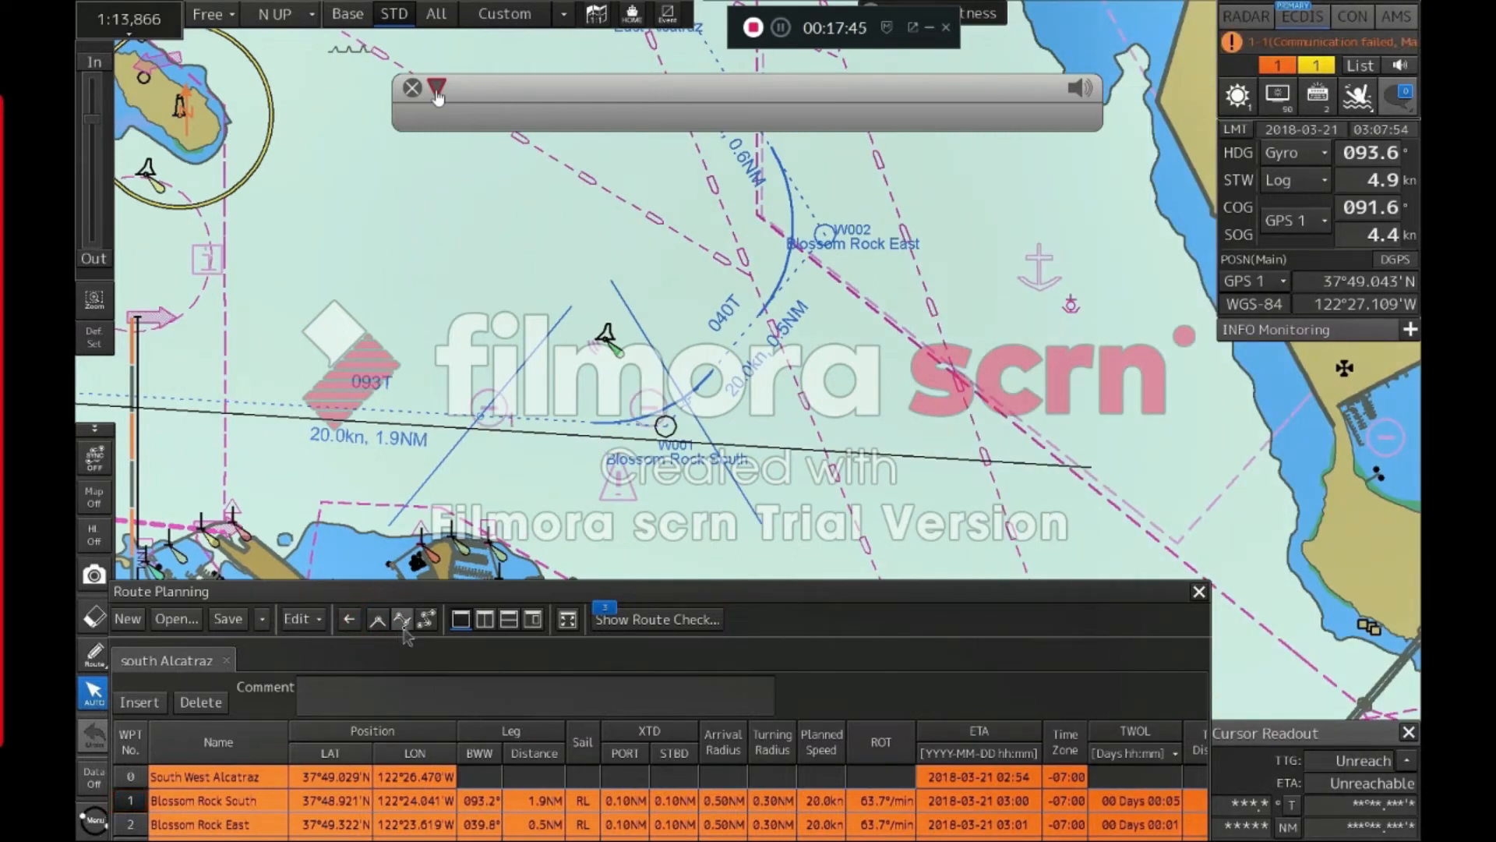
pyautogui.click(403, 627)
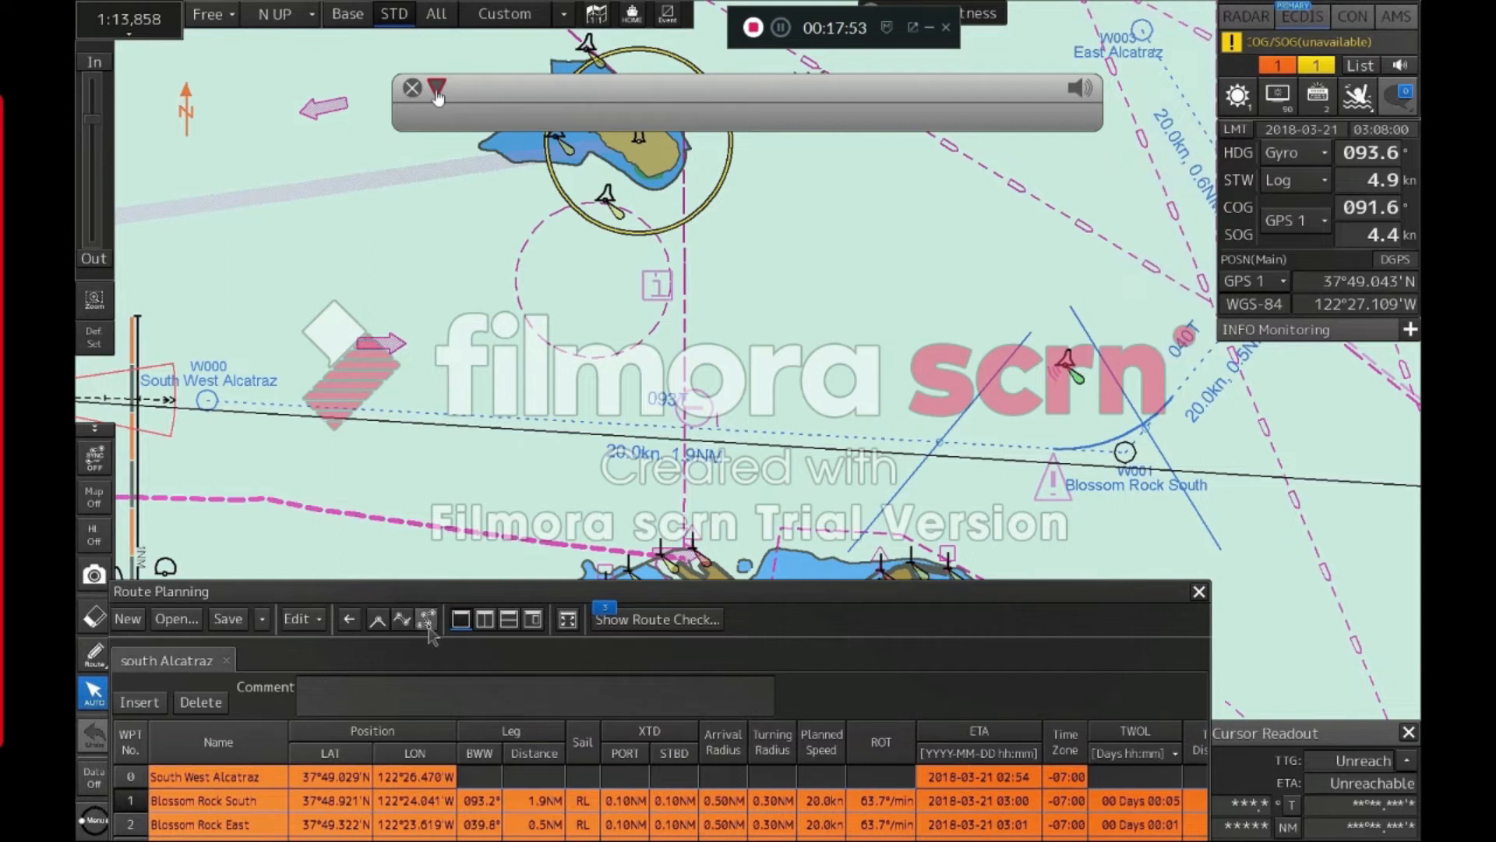
pyautogui.click(428, 623)
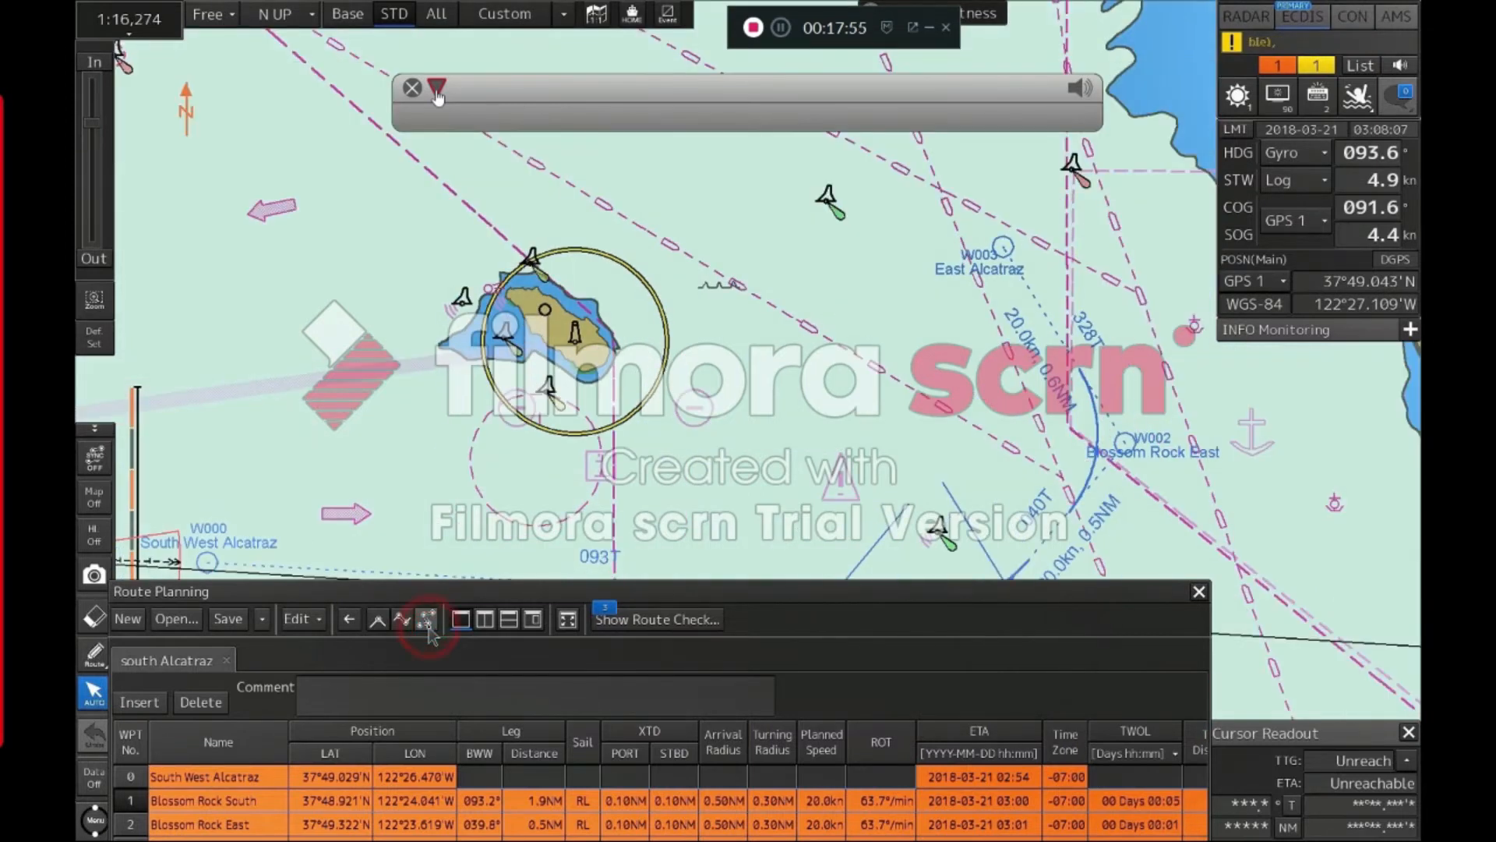
# Shift the chart upward to bring the first leg into view, and check the Display Area Switching Buttons instructions again
pyautogui.moveTo(562, 516); pyautogui.dragTo(603, 384)
pyautogui.click(436, 87)
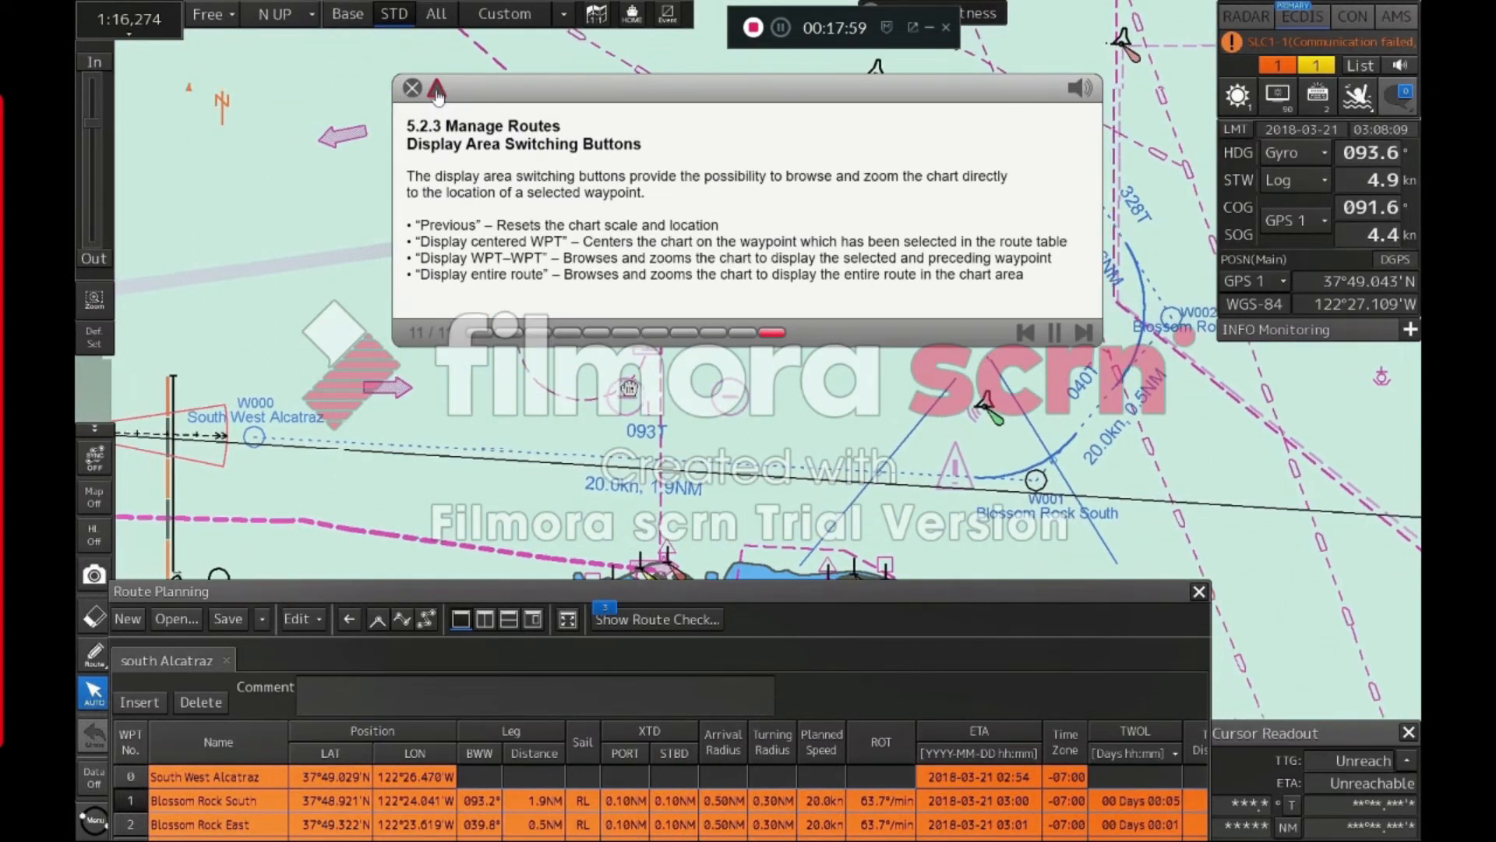
pyautogui.click(437, 89)
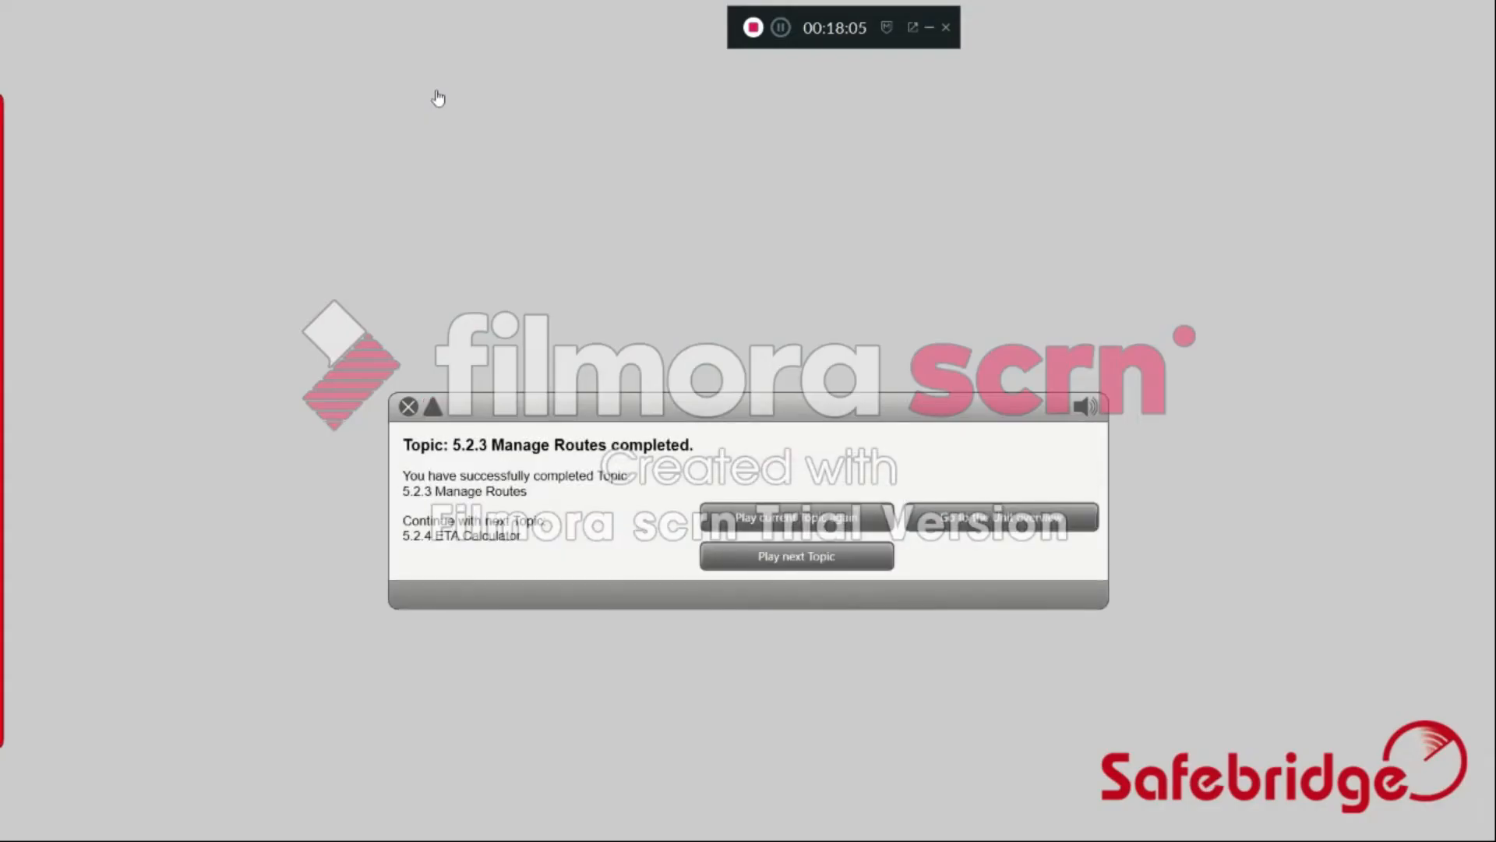
# Start the next topic, 5.2.4 ETA Calculator, and open the stored south Alcatraz route
pyautogui.click(766, 556)
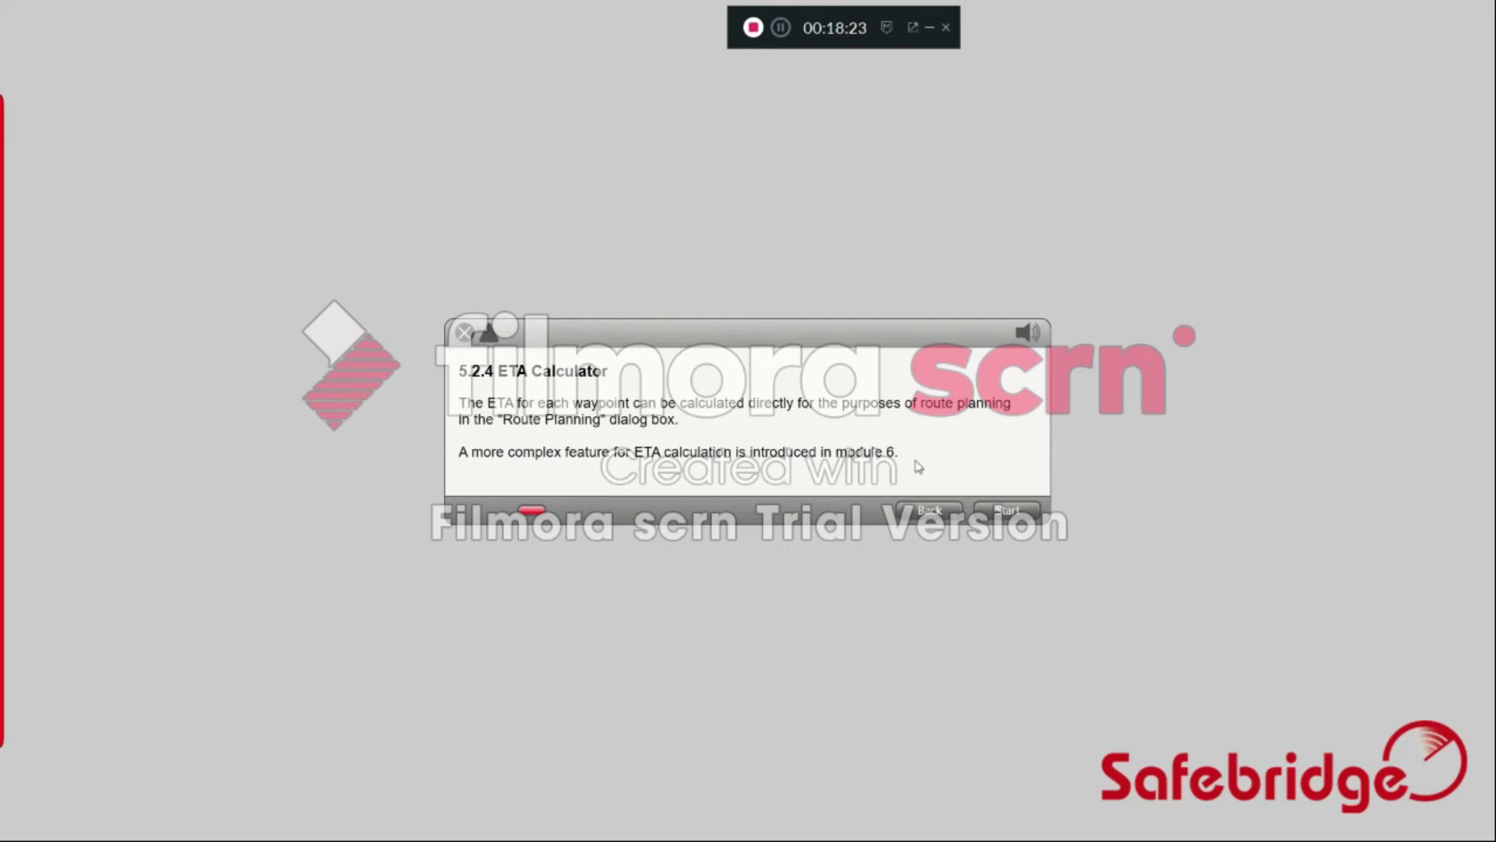
pyautogui.click(999, 514)
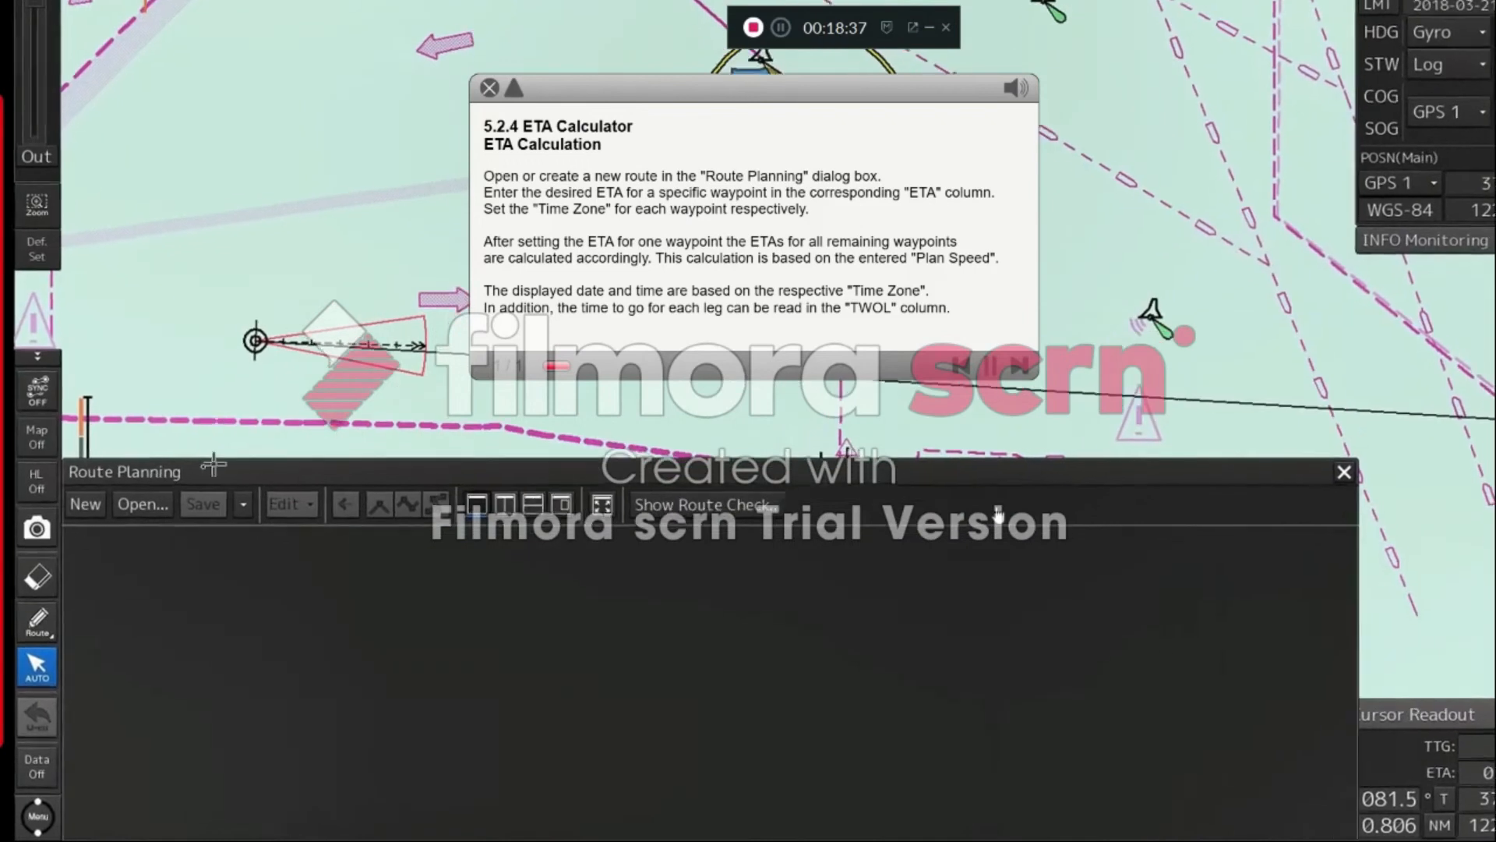
pyautogui.click(140, 496)
pyautogui.click(430, 676)
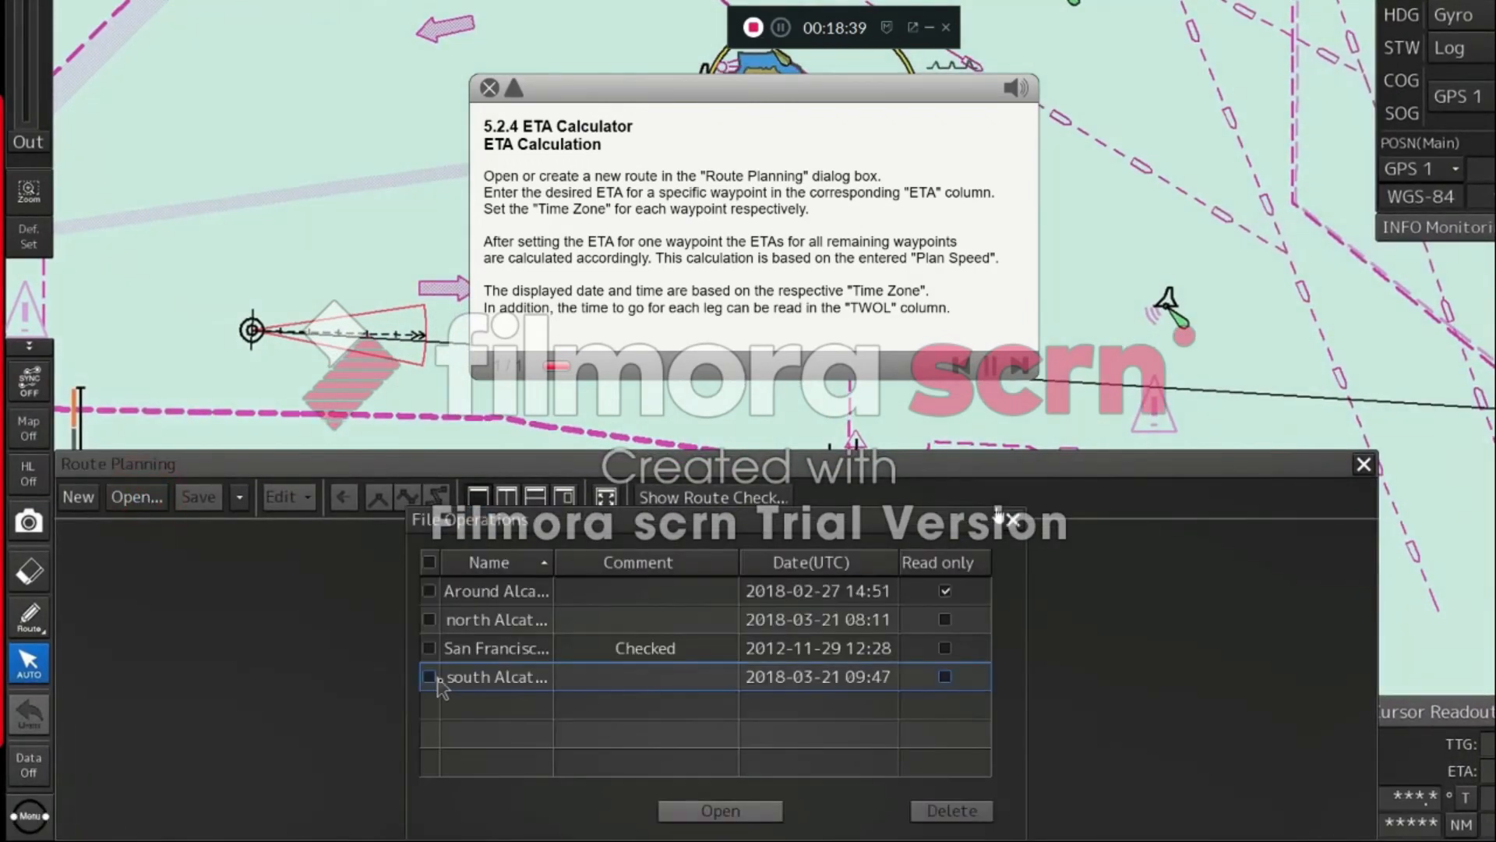
pyautogui.click(685, 812)
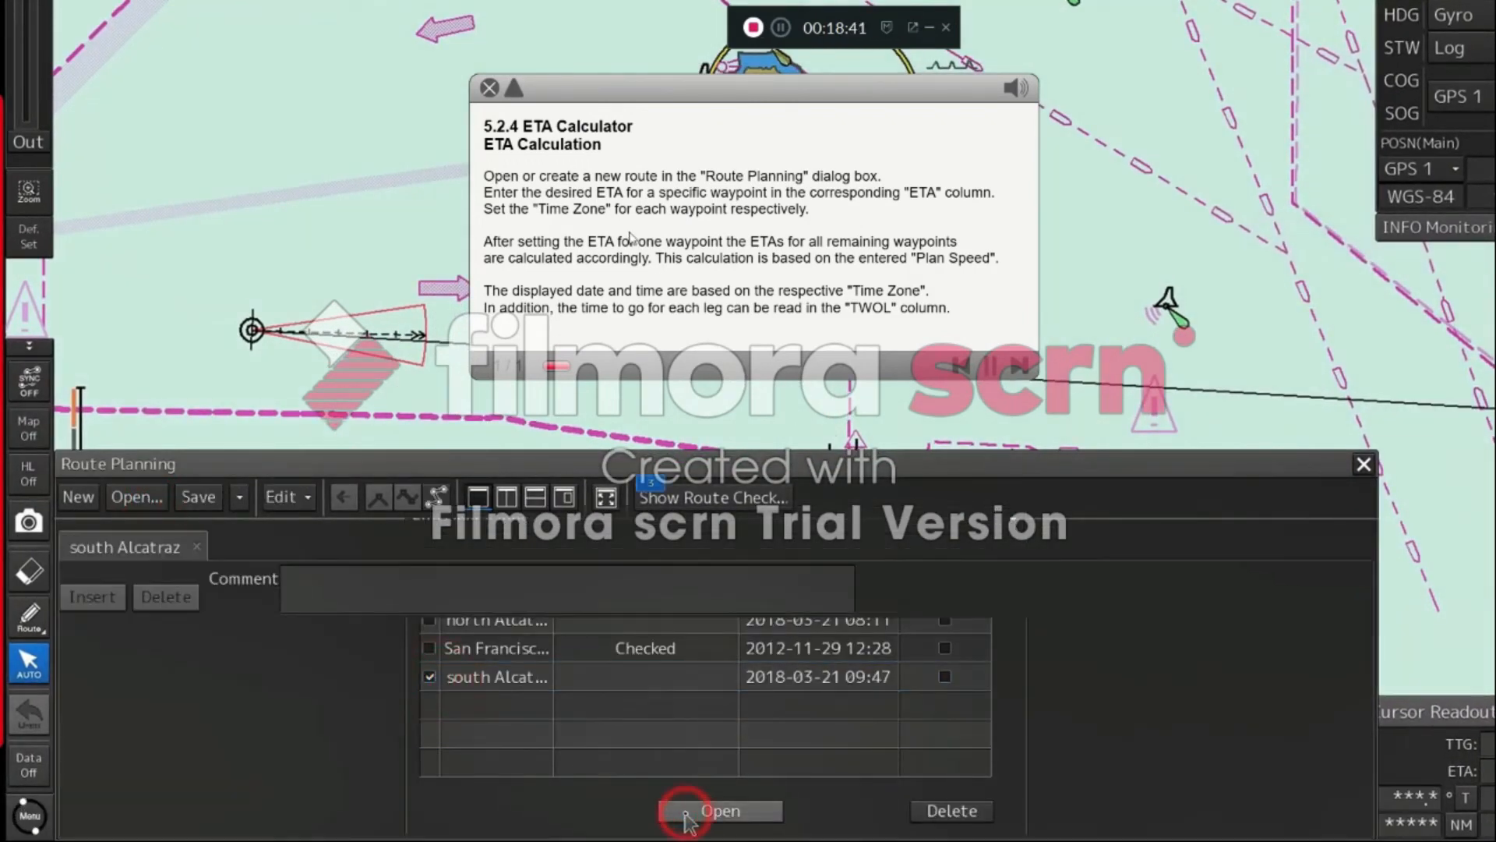
pyautogui.click(514, 90)
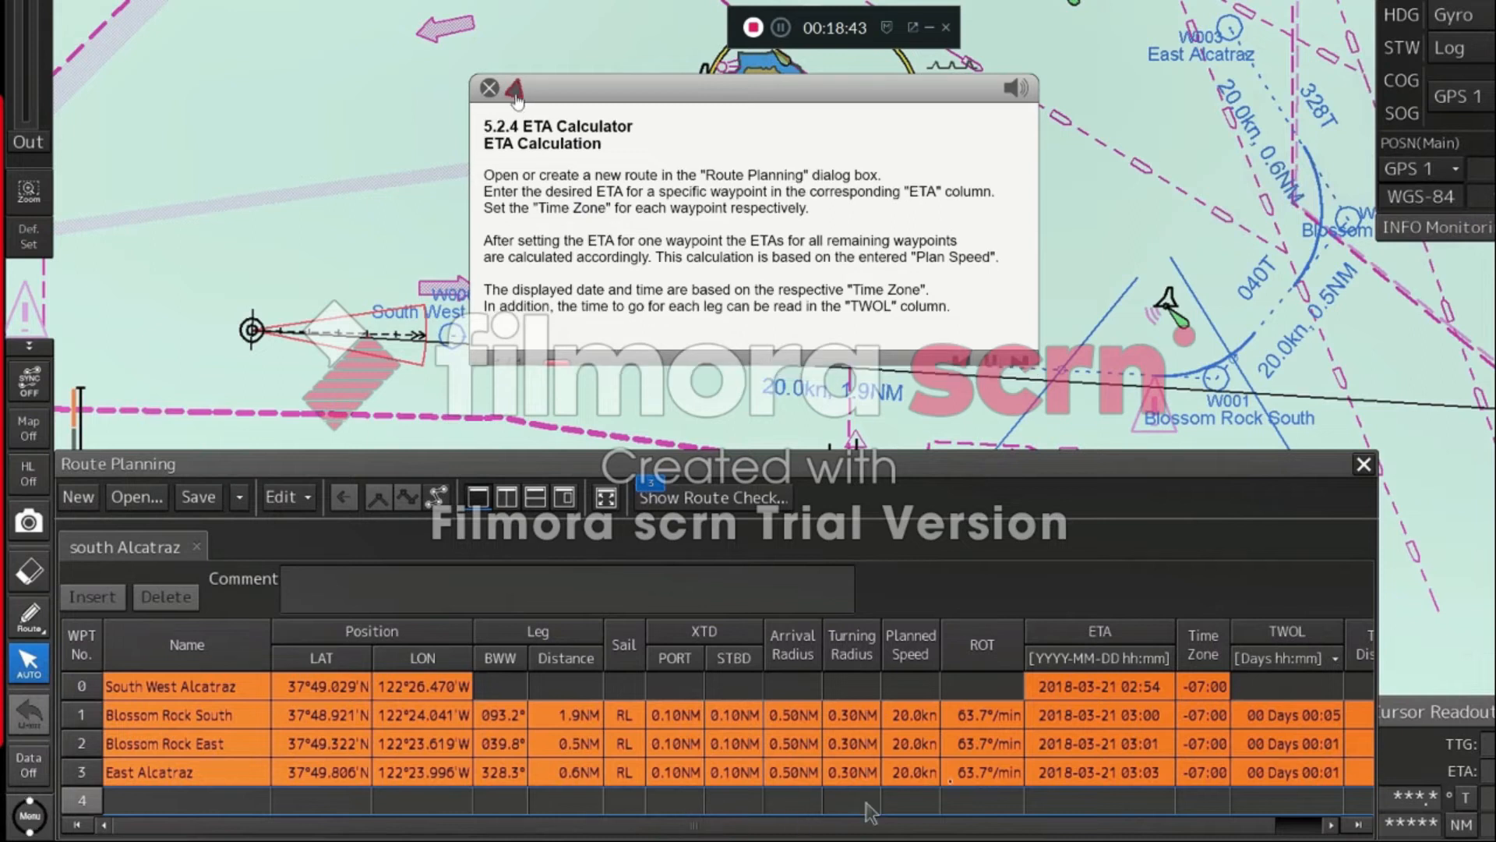
pyautogui.doubleClick(1157, 744)
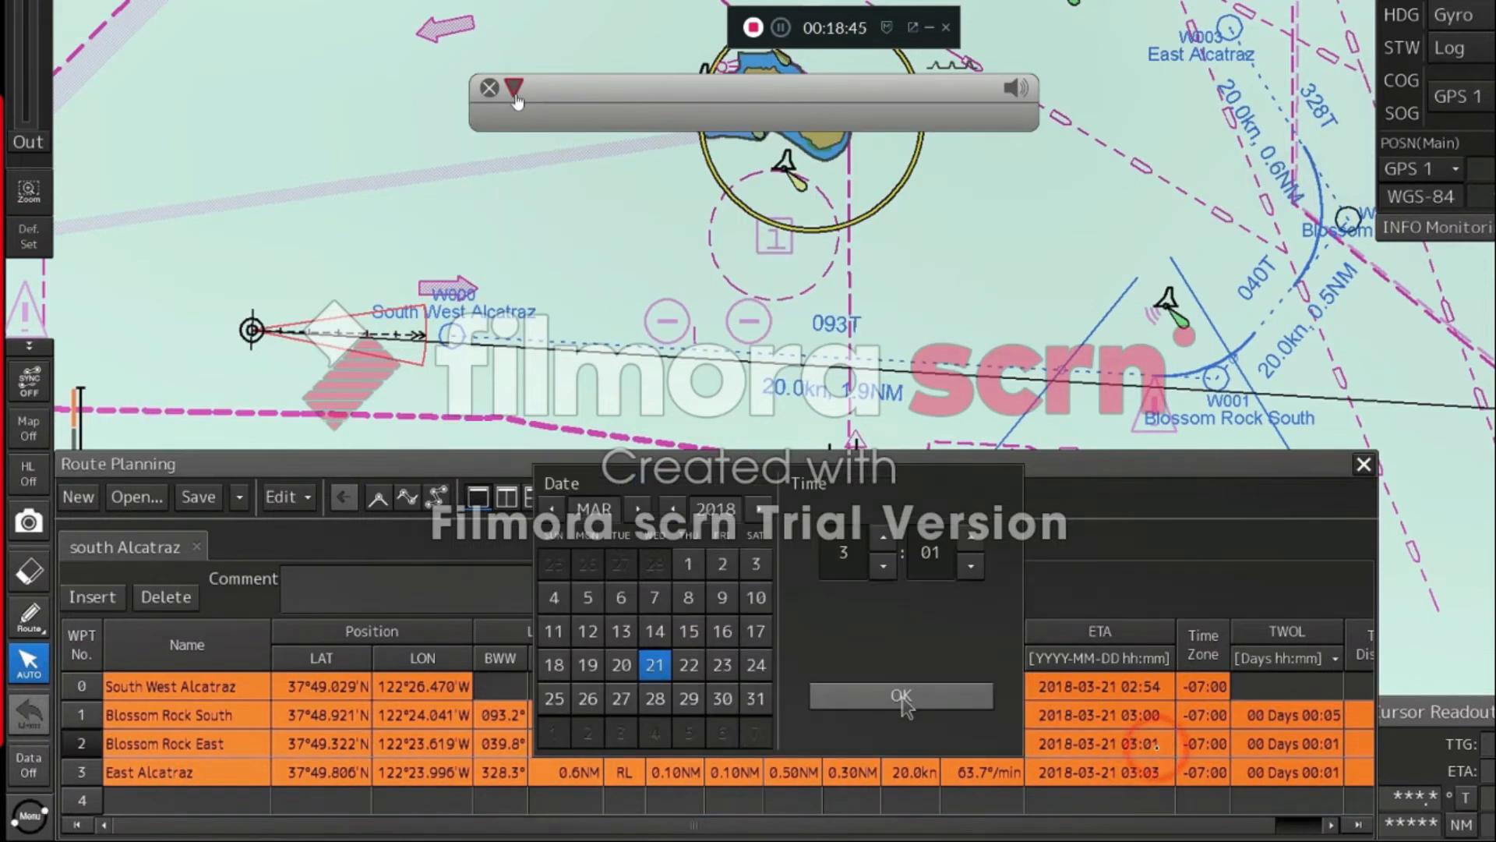
pyautogui.click(973, 538)
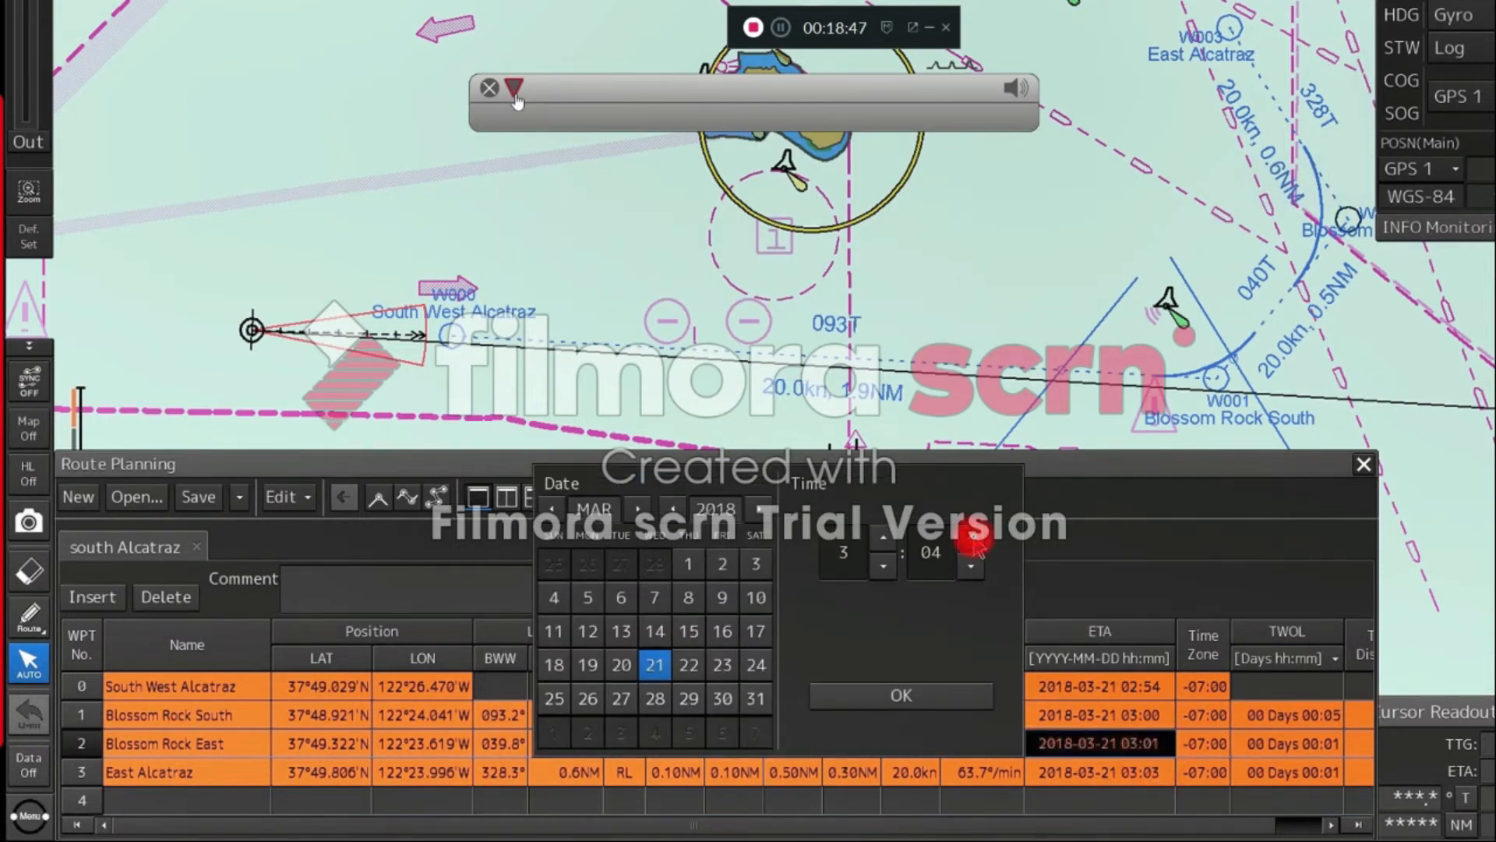
pyautogui.click(972, 538)
pyautogui.click(972, 537)
pyautogui.click(973, 538)
pyautogui.click(972, 538)
pyautogui.click(936, 694)
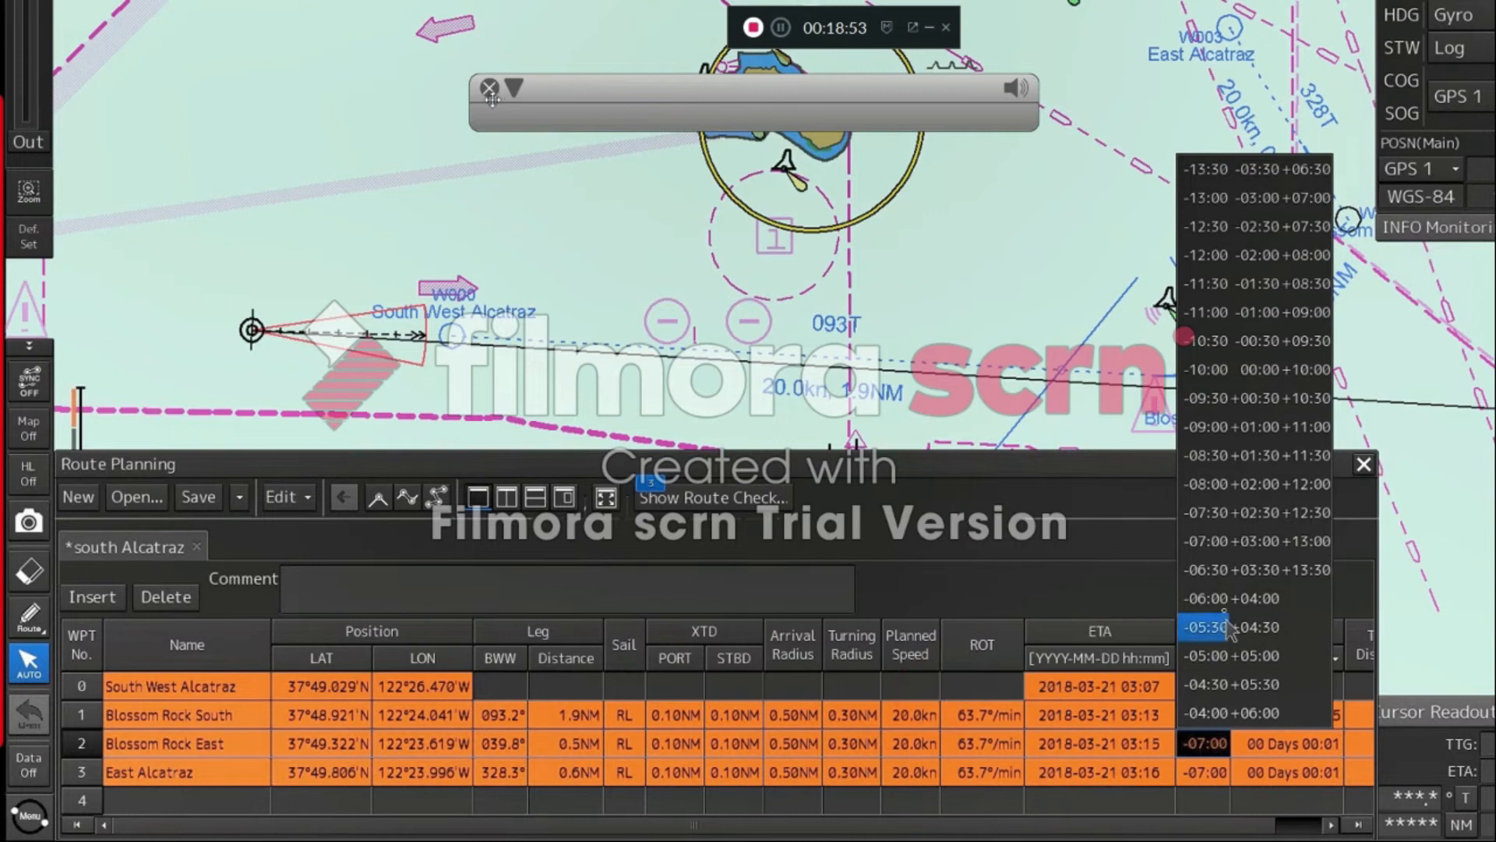
pyautogui.click(1215, 544)
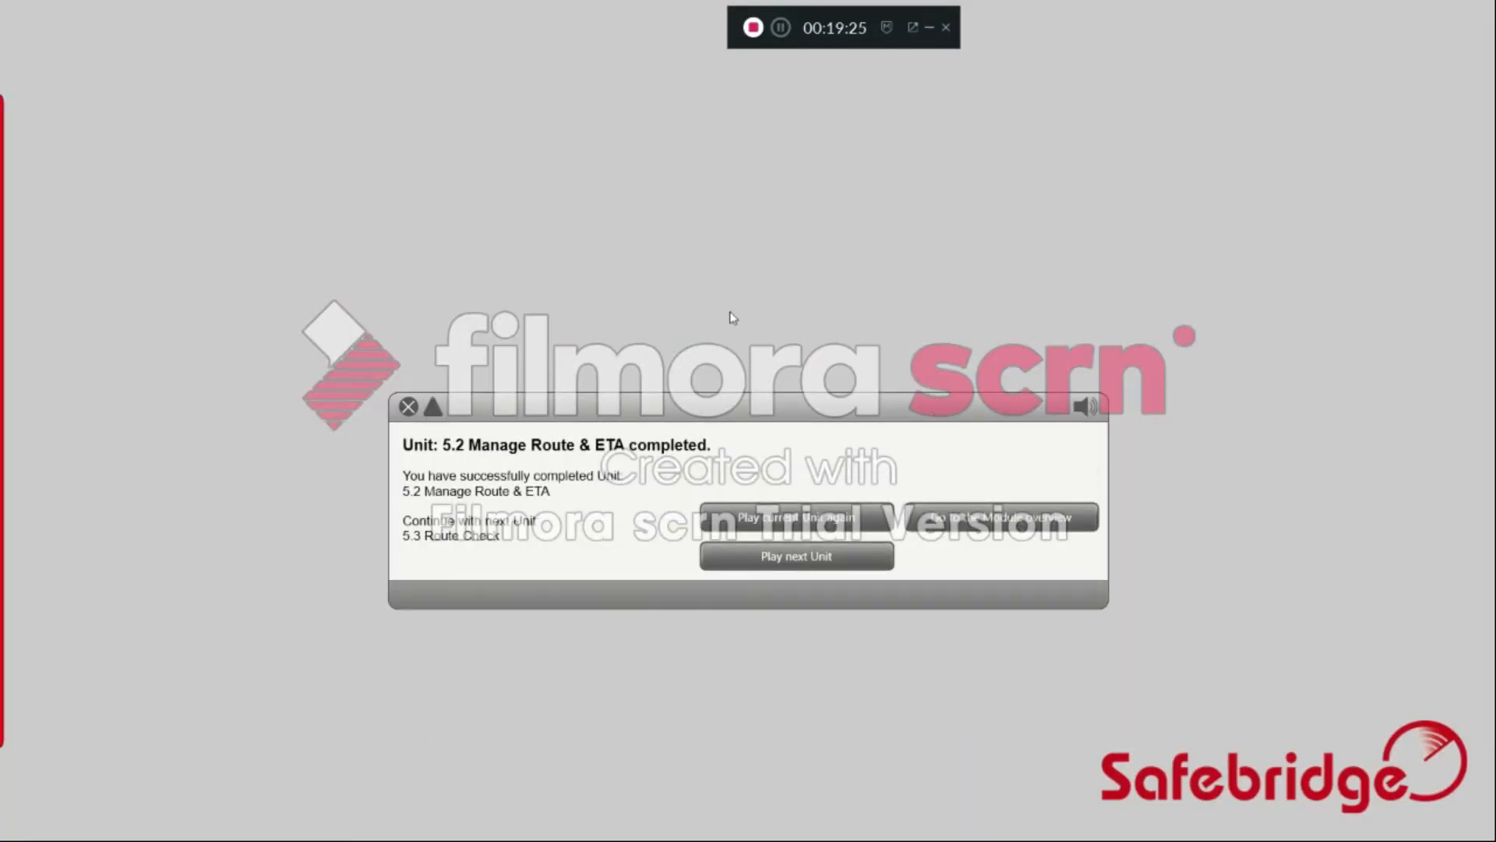
# Continue to unit 5.3 Route Check and start topic 5.3.1 Starting an Automated Route Check
pyautogui.click(748, 570)
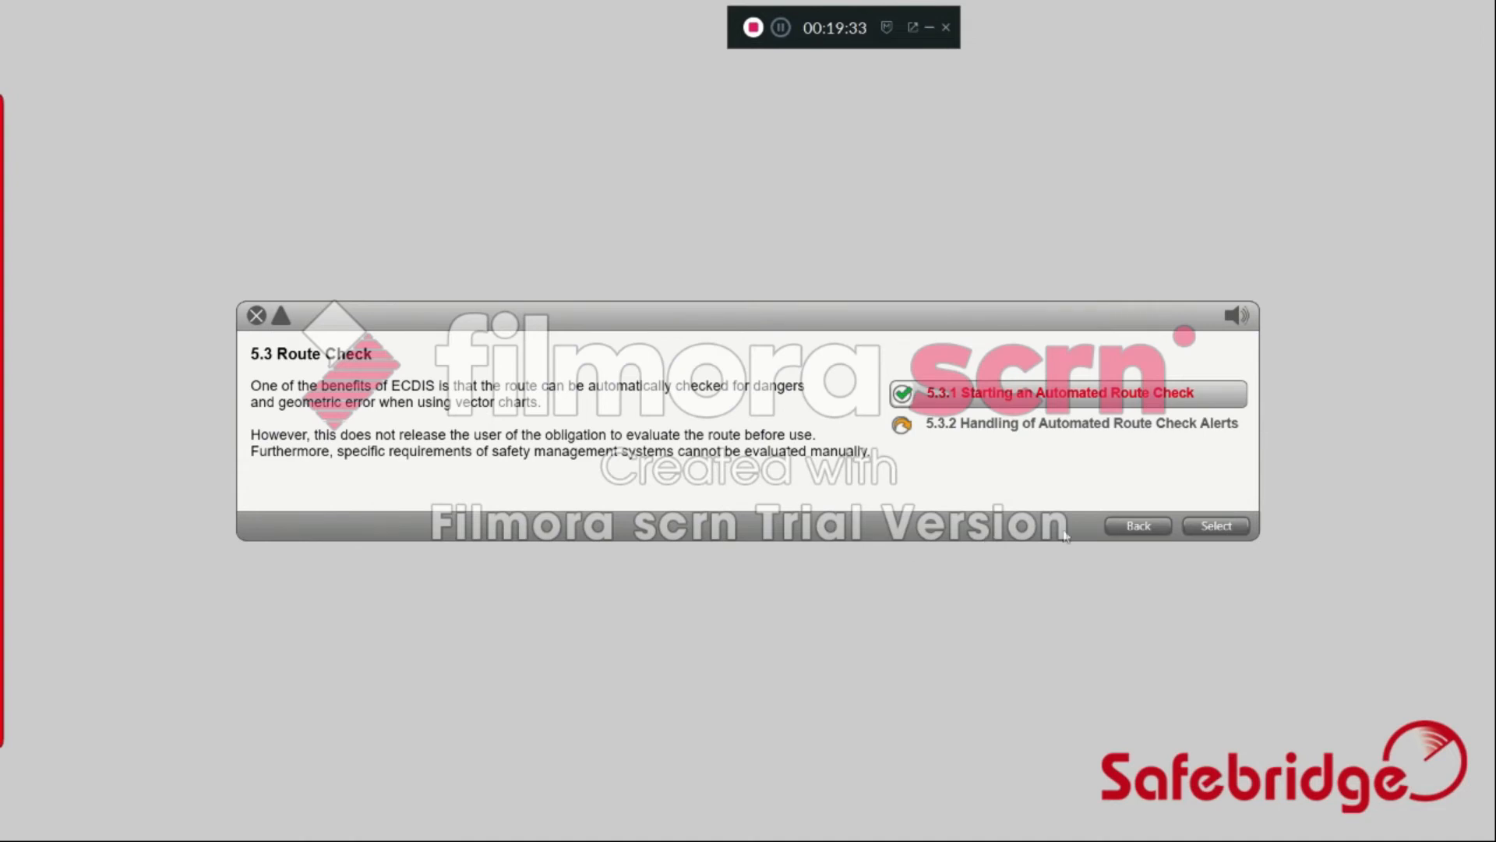
pyautogui.click(1216, 525)
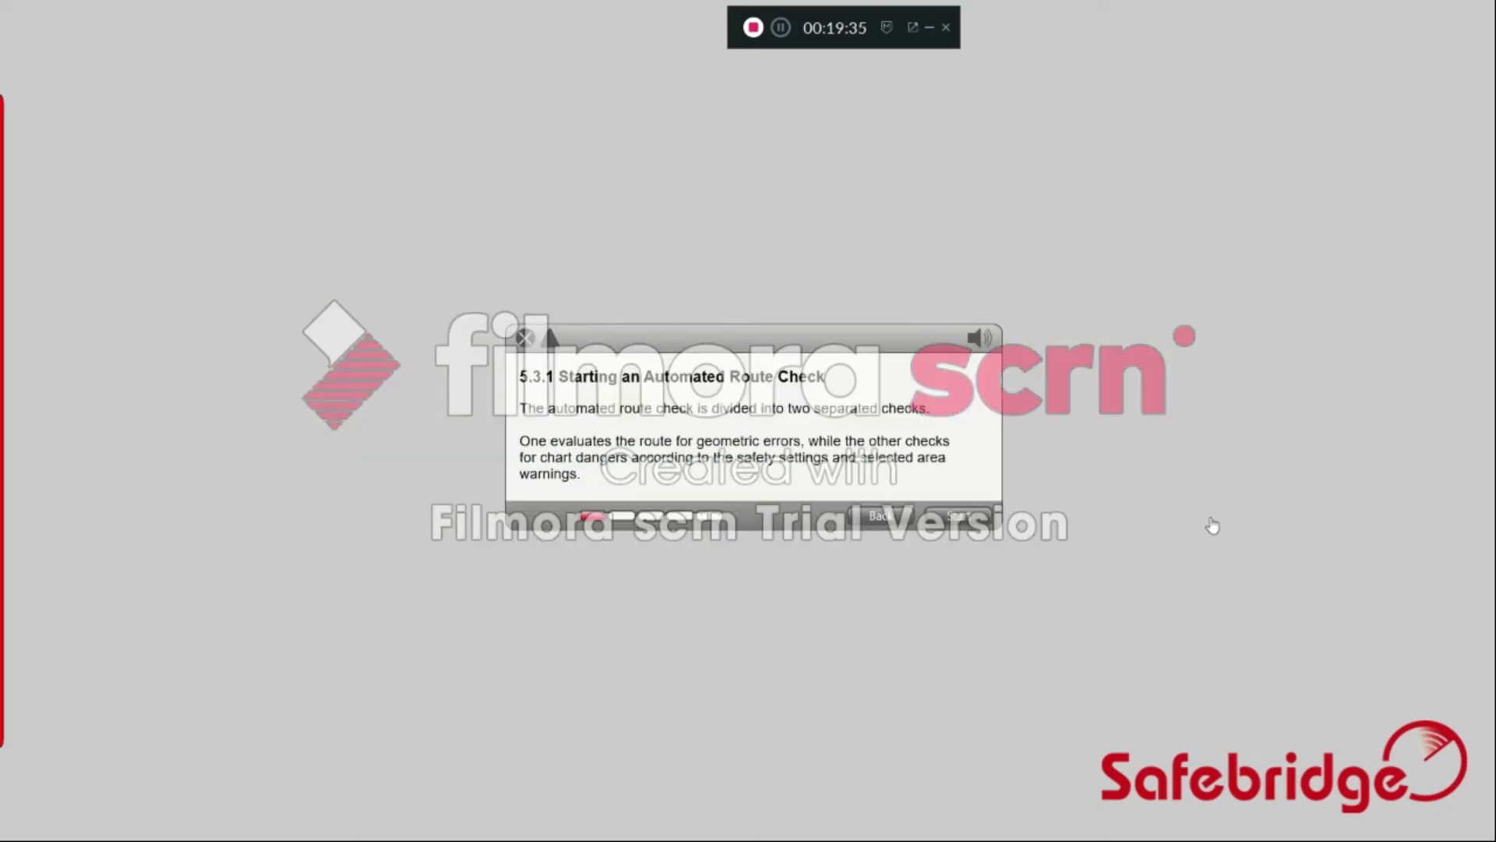
pyautogui.click(968, 523)
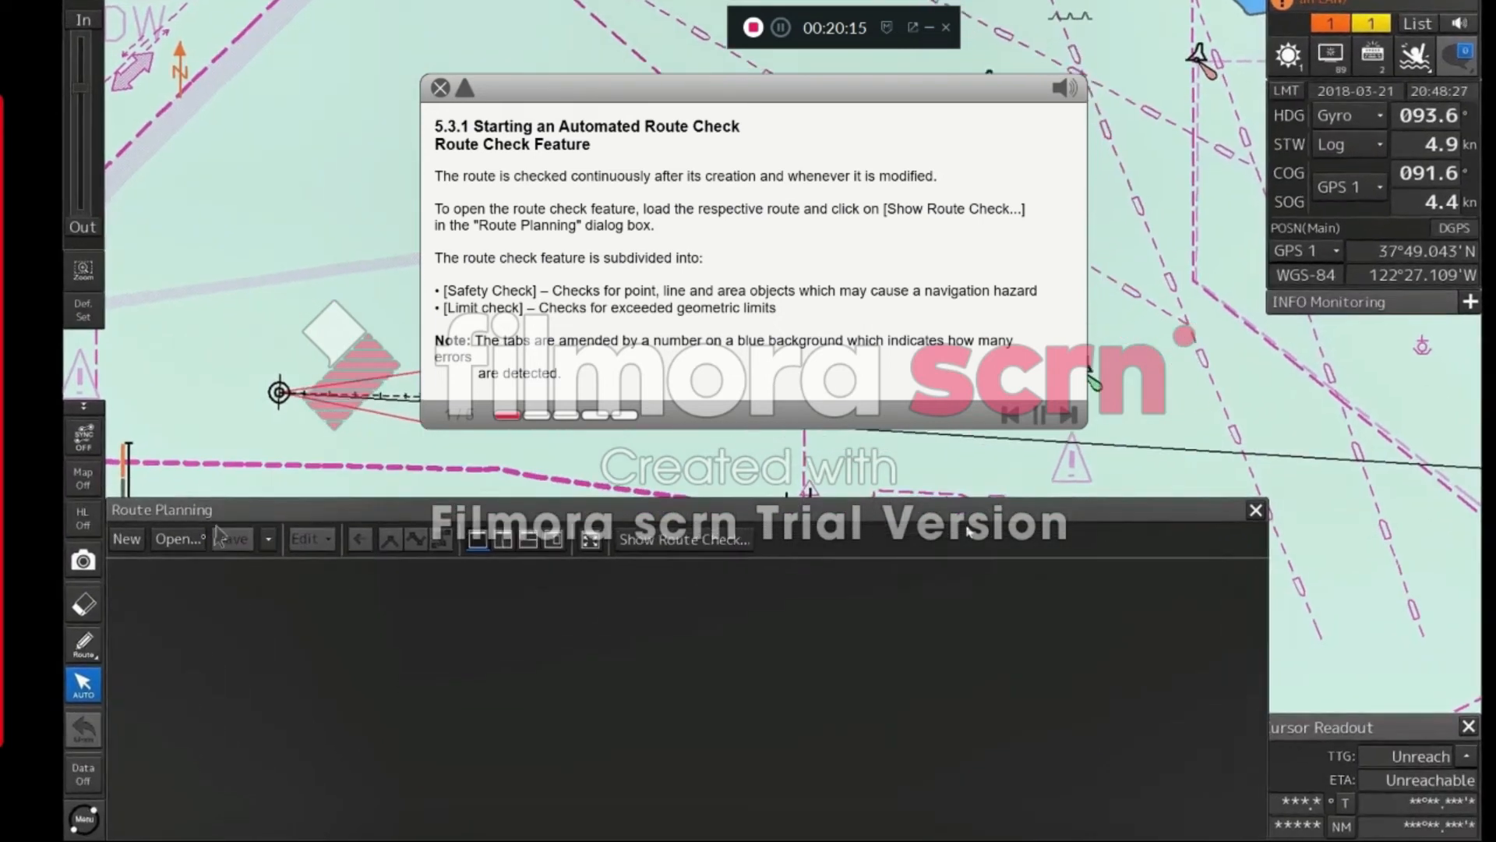
# Open the stored Around Alcatraz route and display its route check
pyautogui.click(179, 538)
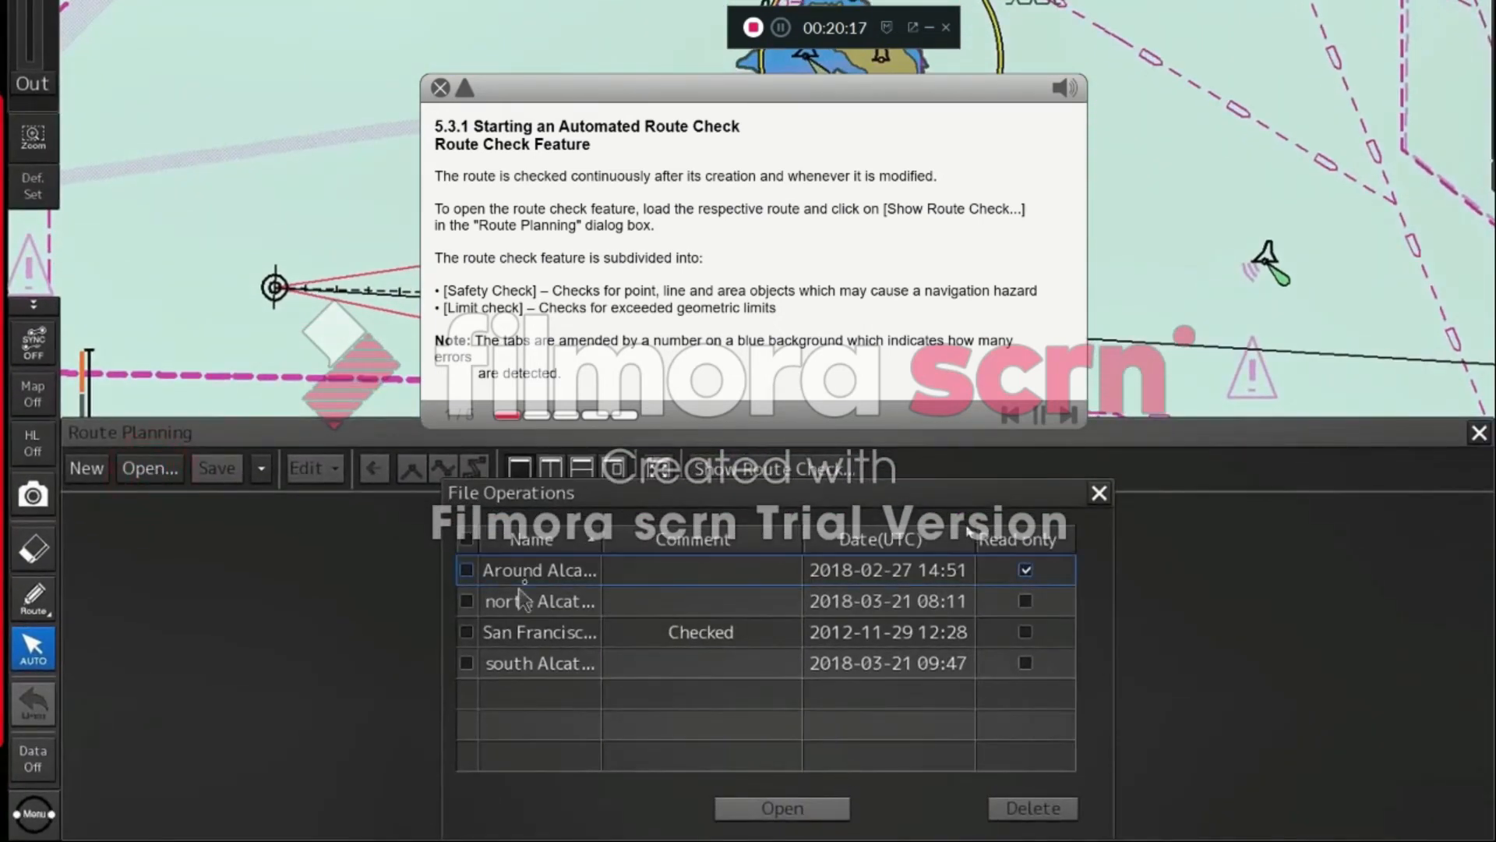
pyautogui.click(467, 570)
pyautogui.click(815, 816)
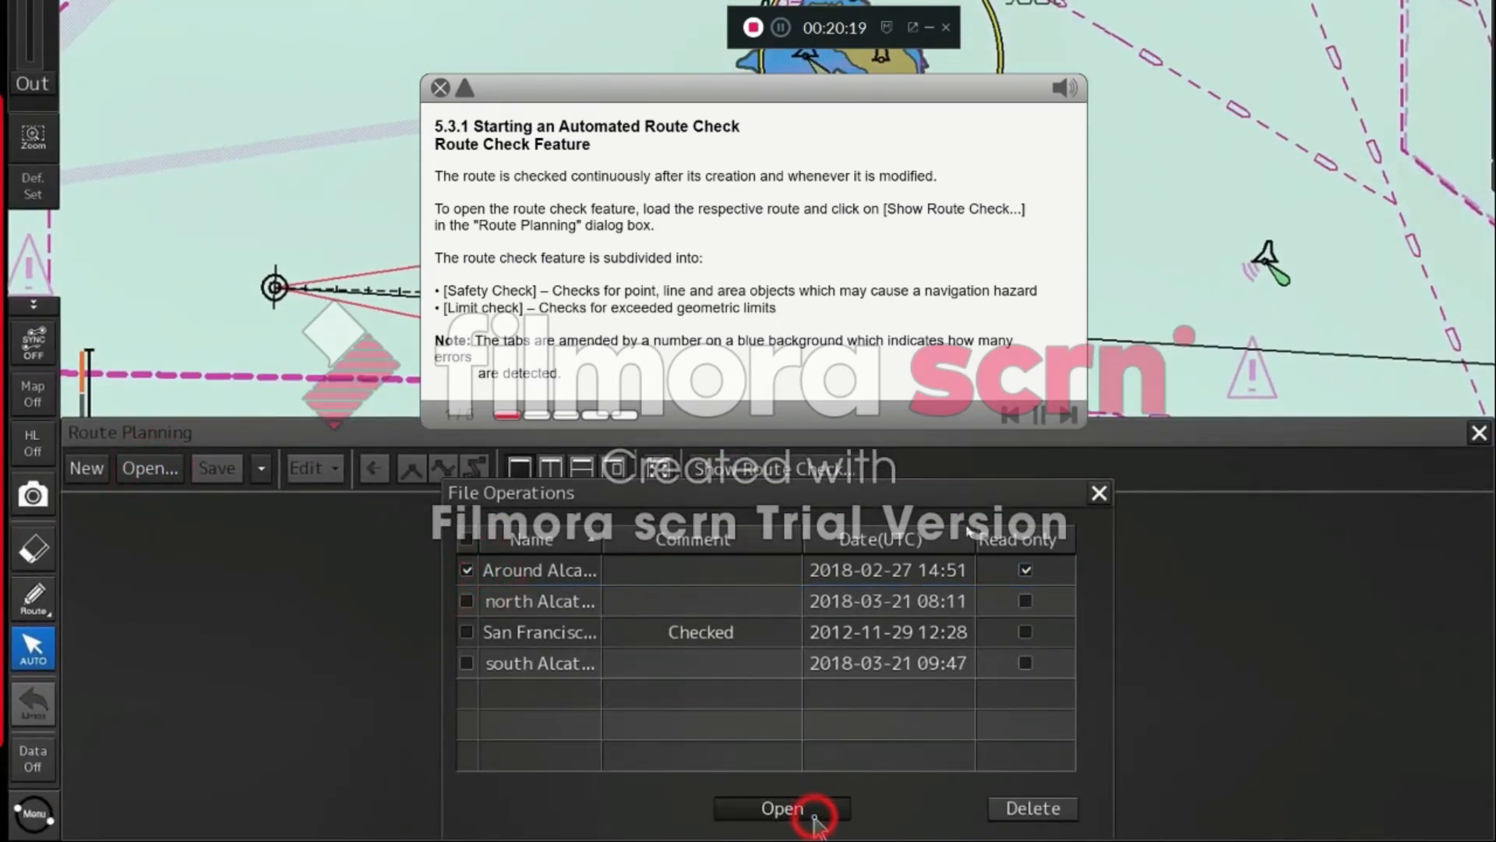
pyautogui.click(811, 469)
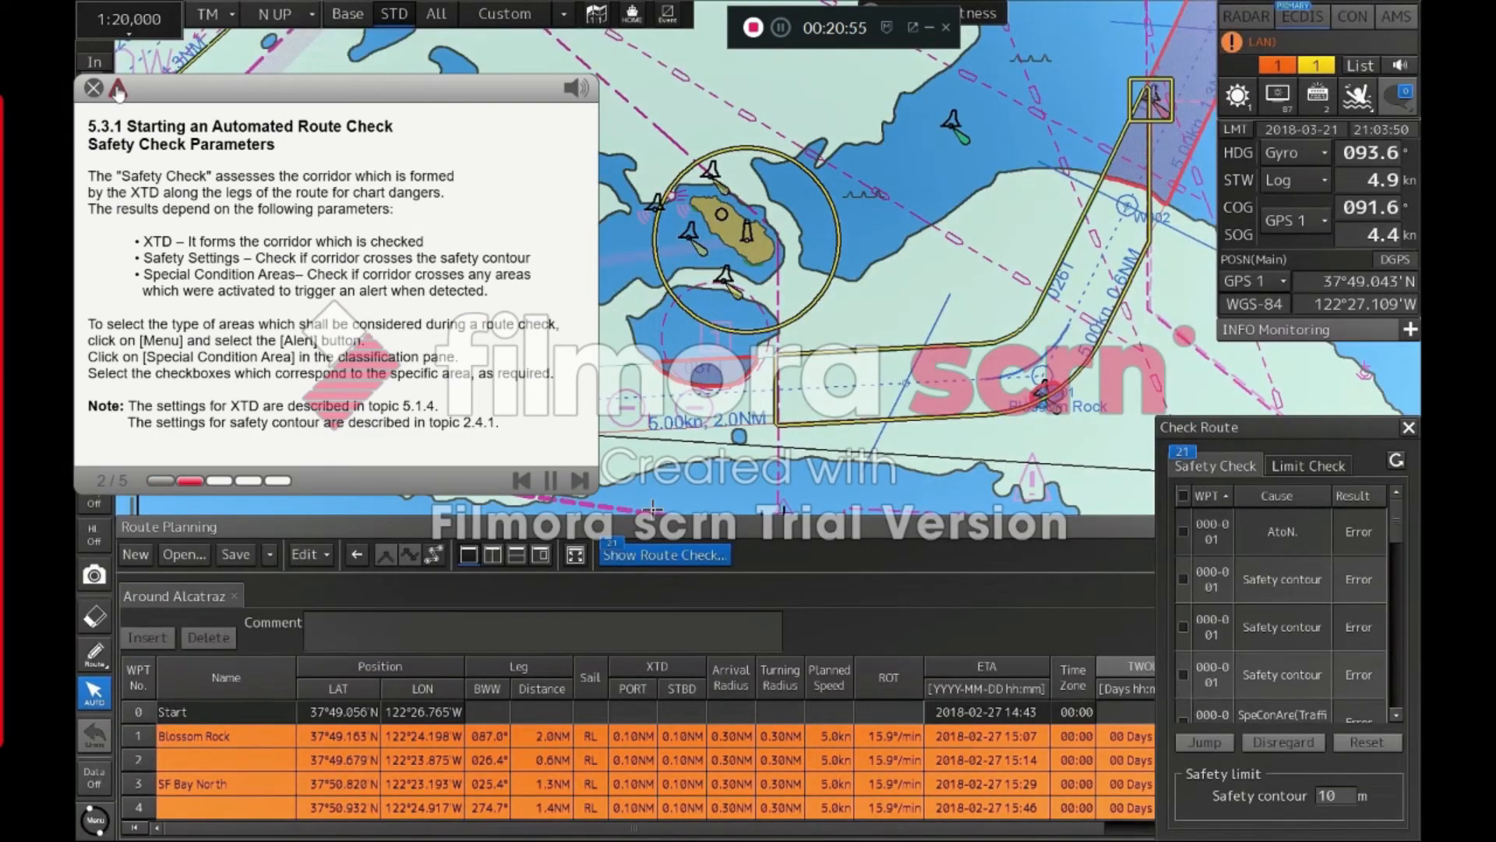
# Consult the Safety Check Parameters instructions again and collapse them to clear the chart
pyautogui.click(117, 89)
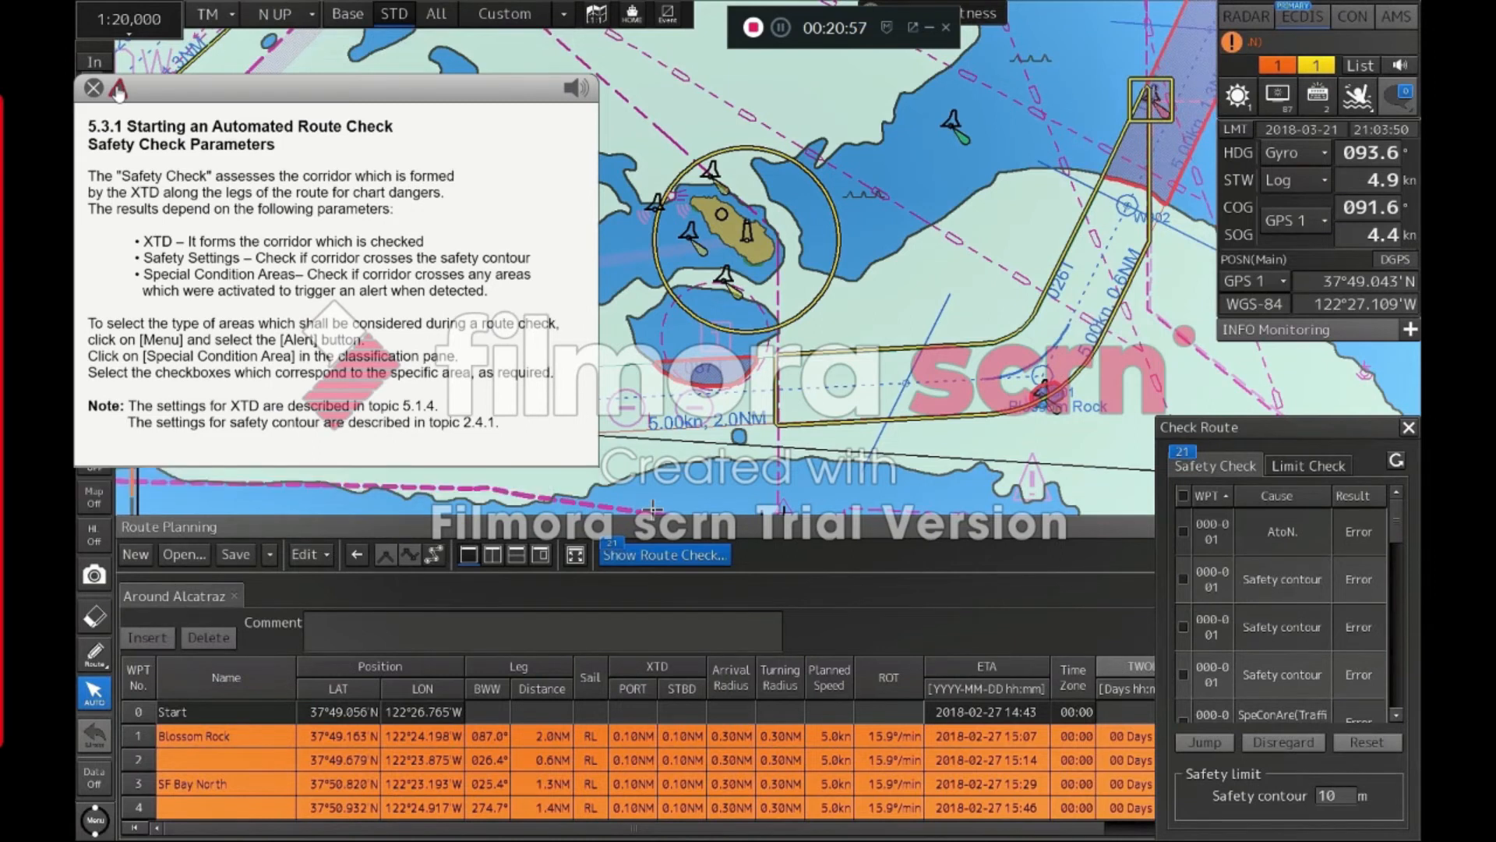
pyautogui.click(117, 89)
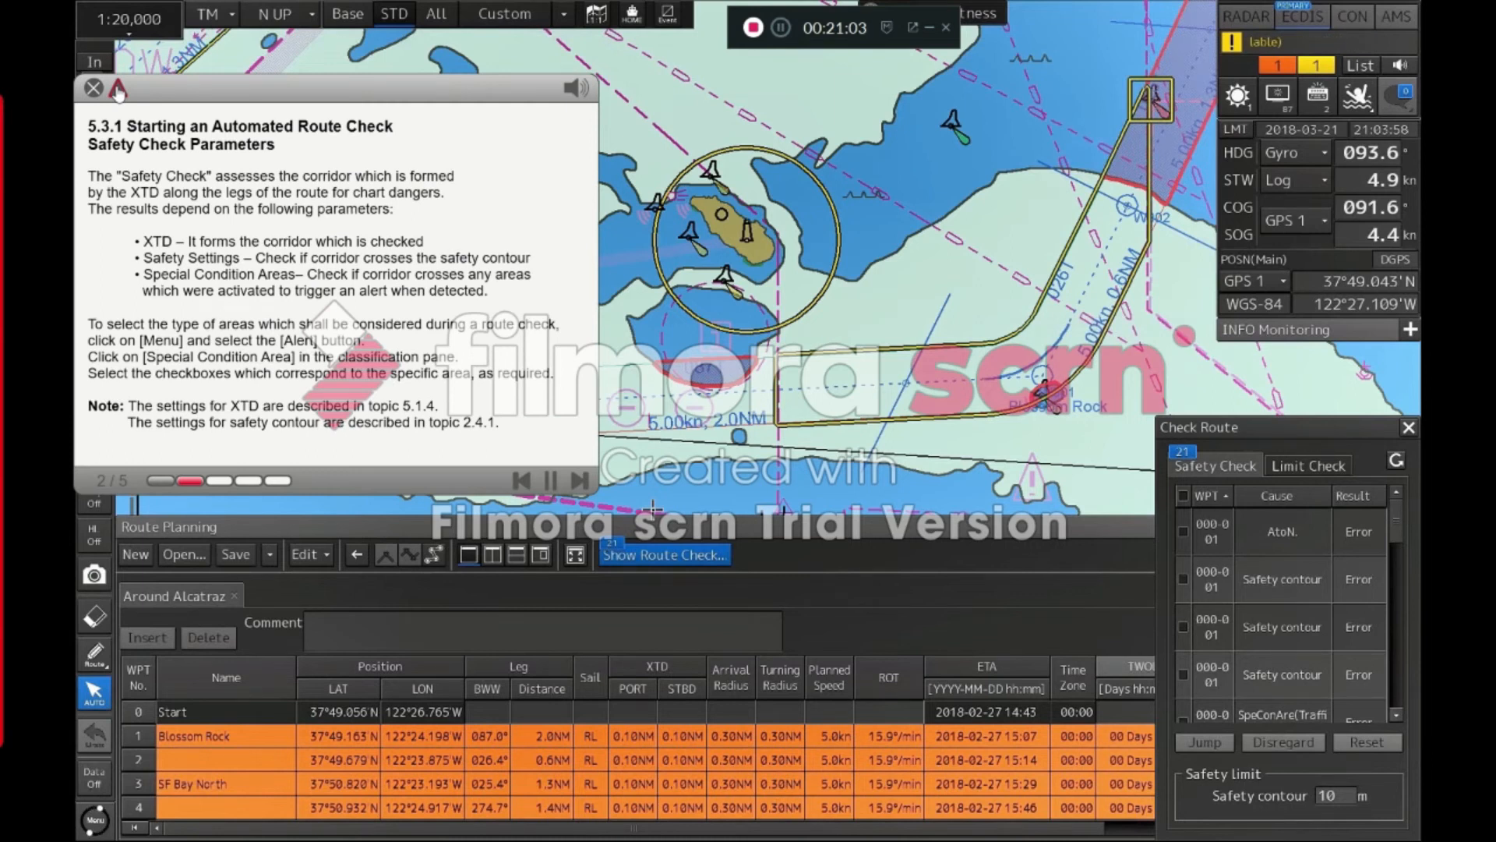
pyautogui.click(117, 89)
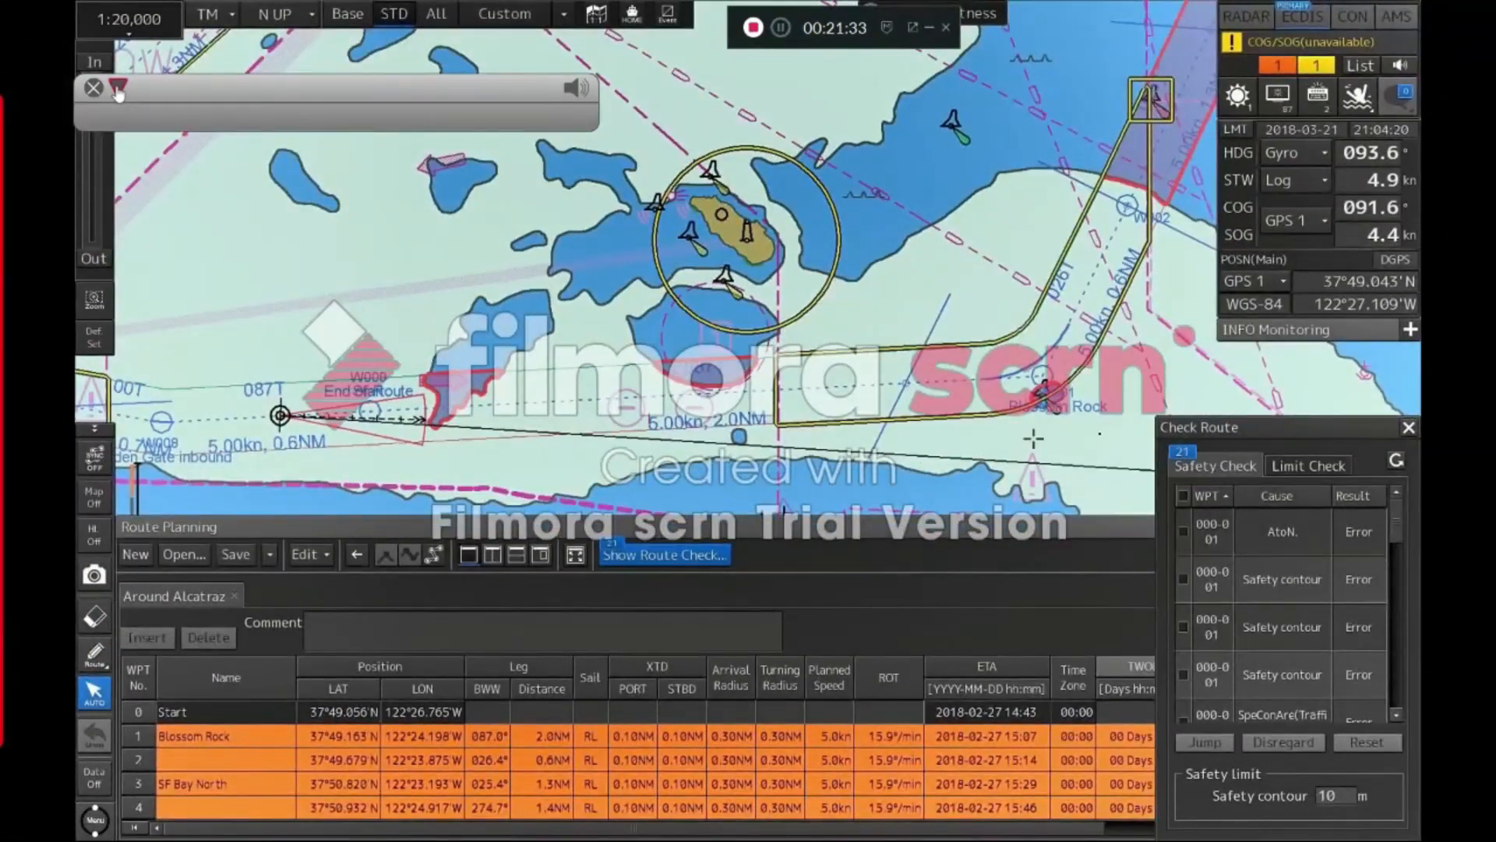
# Close the route check and open the Special Condition Area alert settings
pyautogui.click(1409, 428)
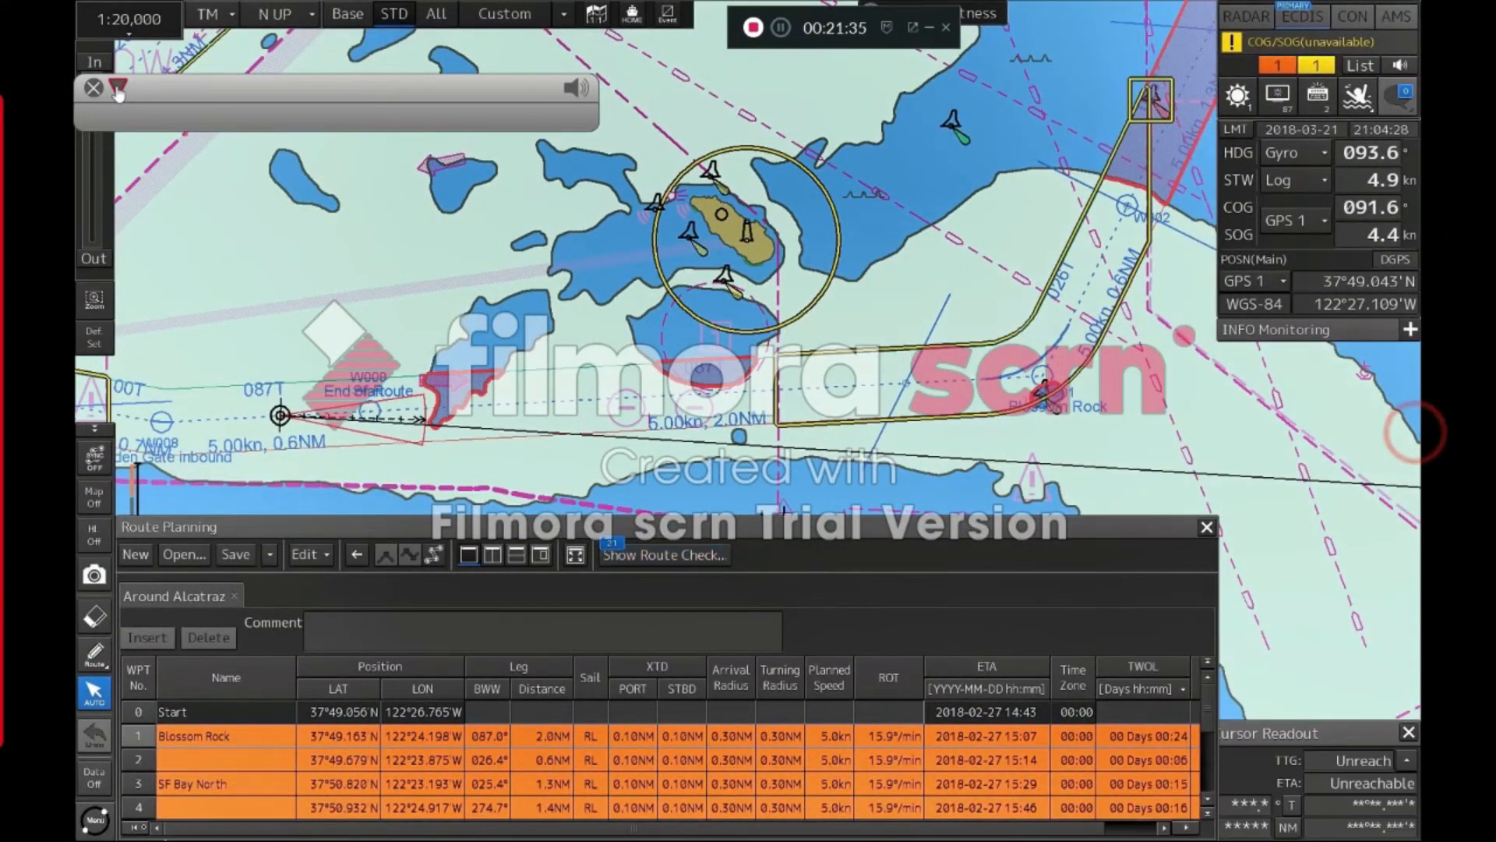
pyautogui.click(95, 819)
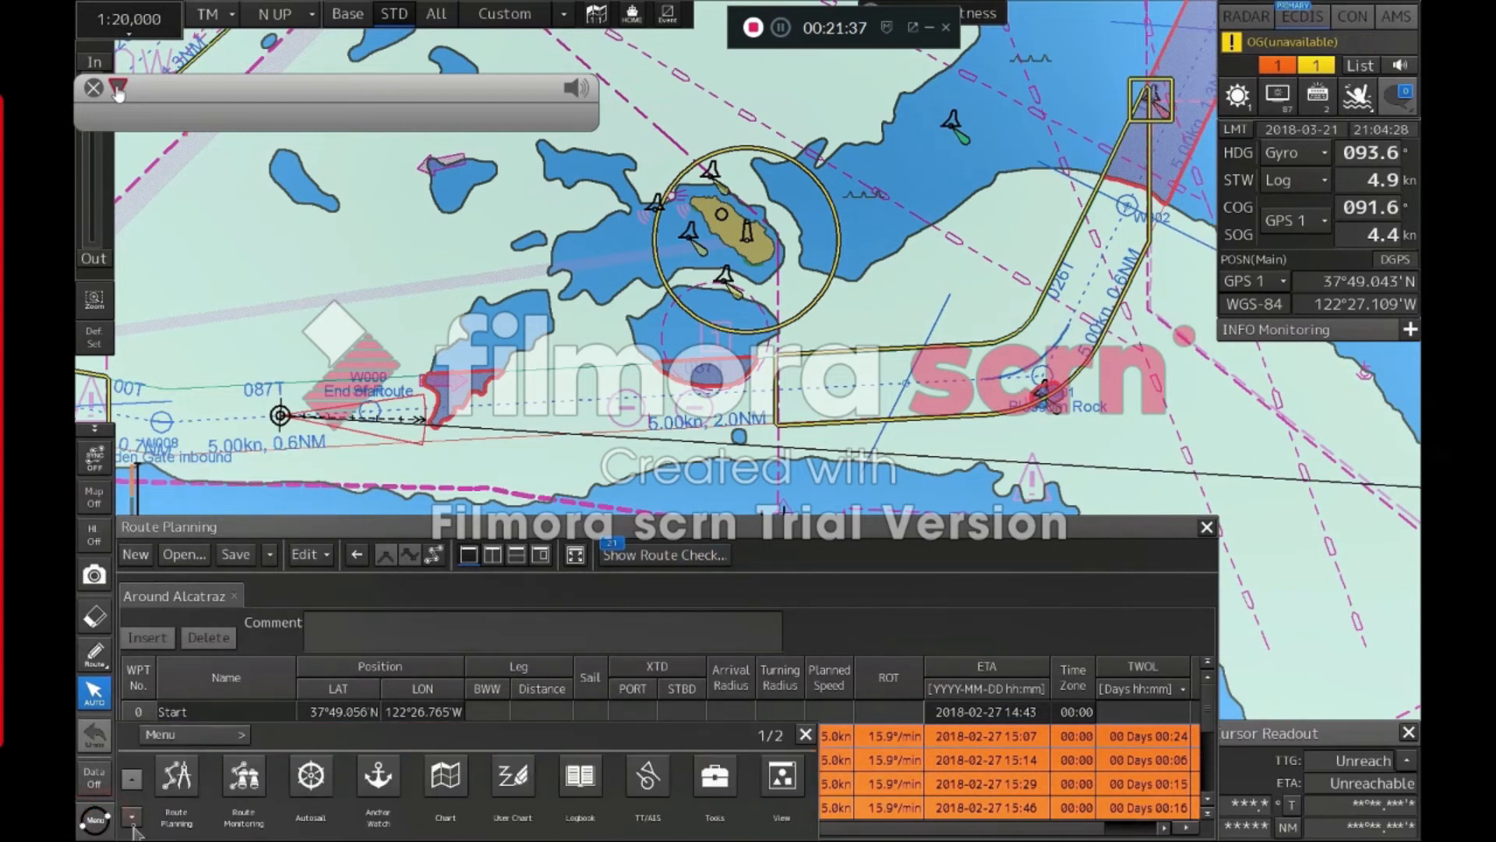
pyautogui.click(133, 818)
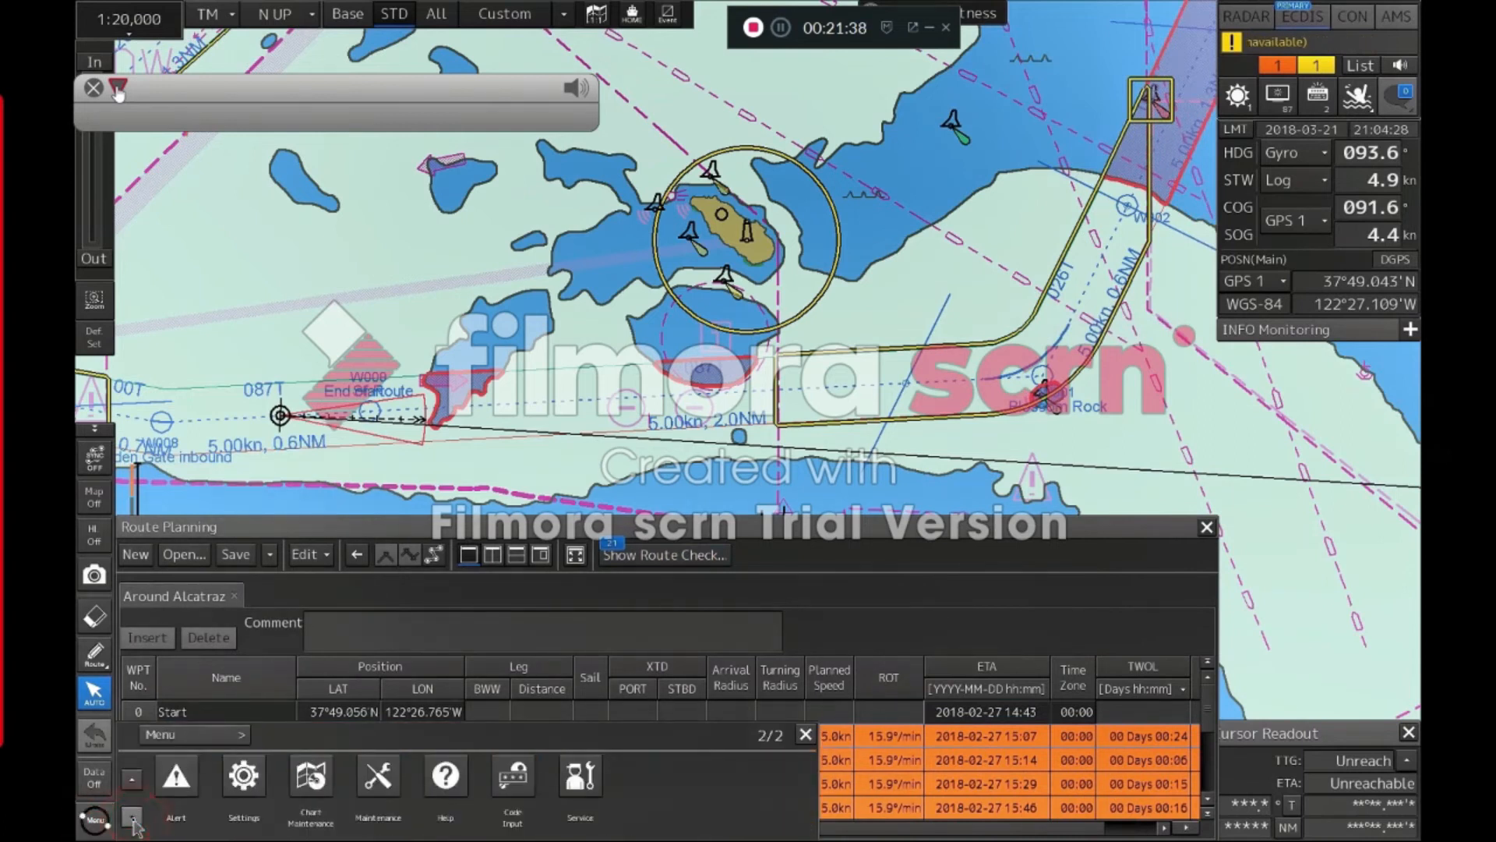
pyautogui.click(181, 787)
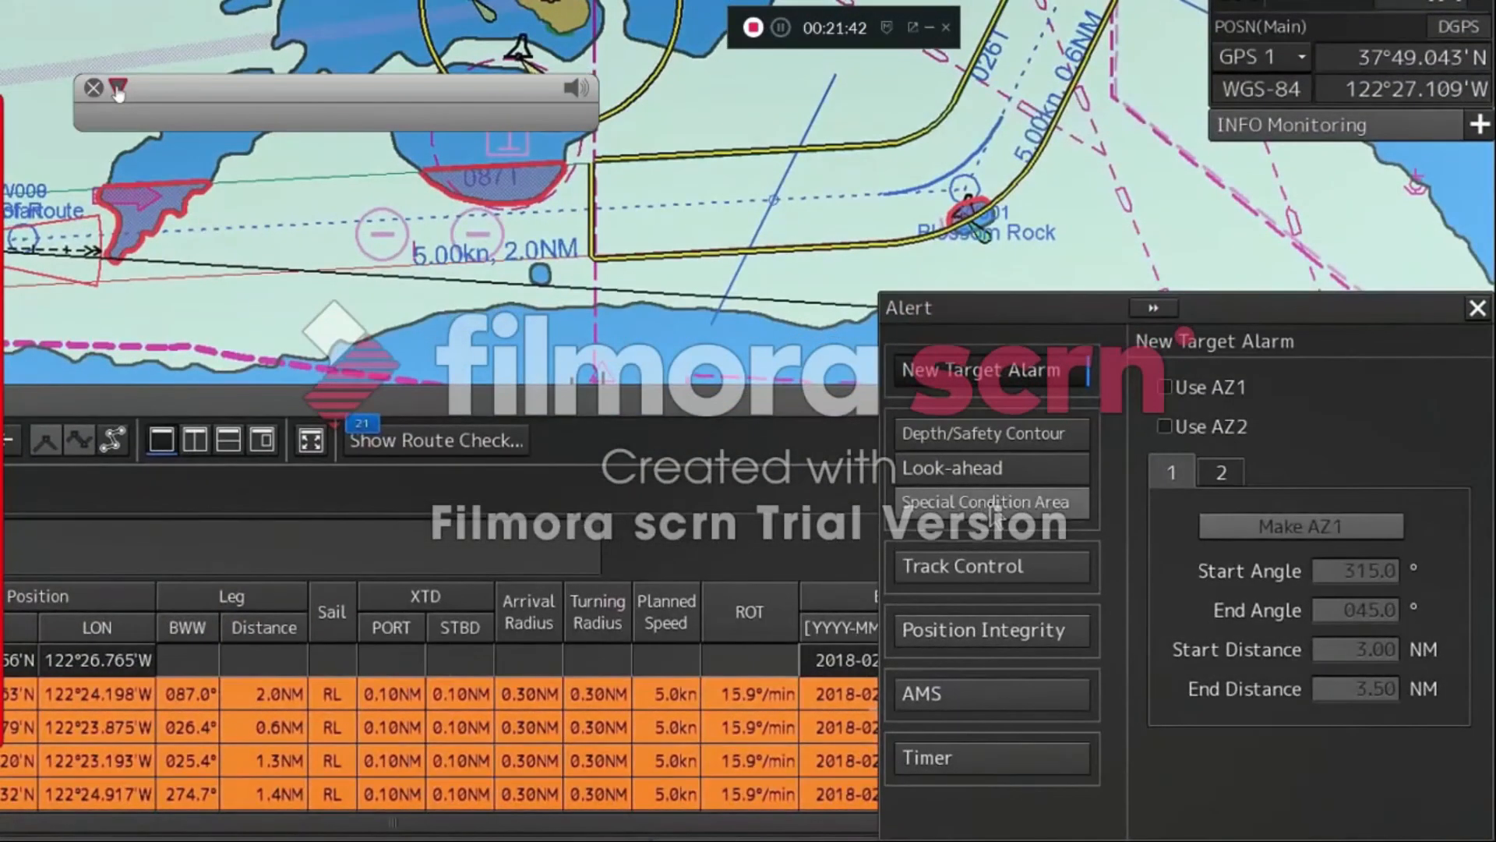
pyautogui.click(1000, 511)
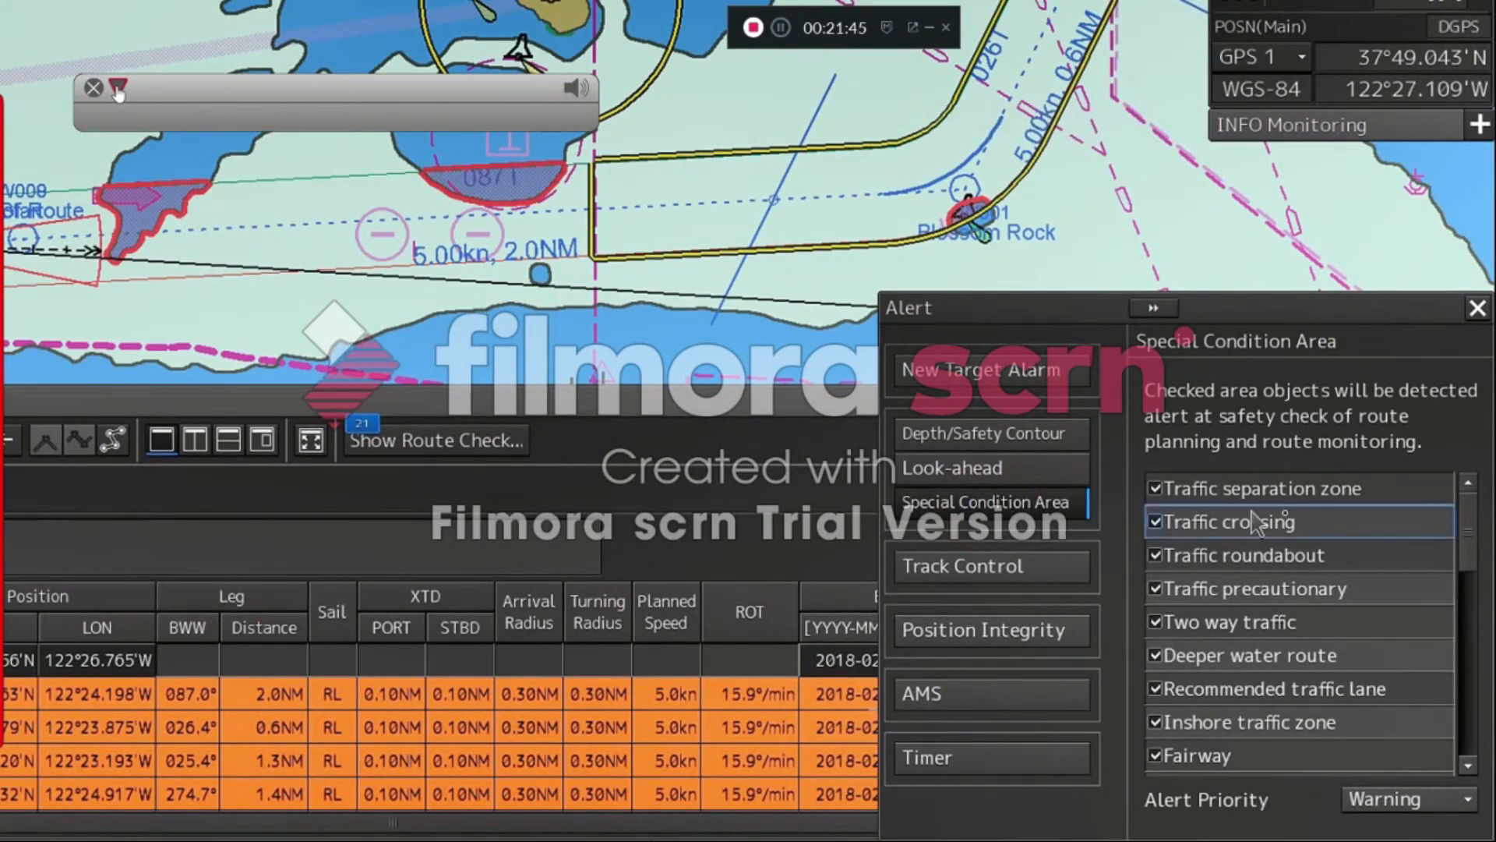
# Enable Restricted area and Caution area among the special condition areas that trigger alerts
pyautogui.moveTo(1470, 534); pyautogui.dragTo(1478, 600)
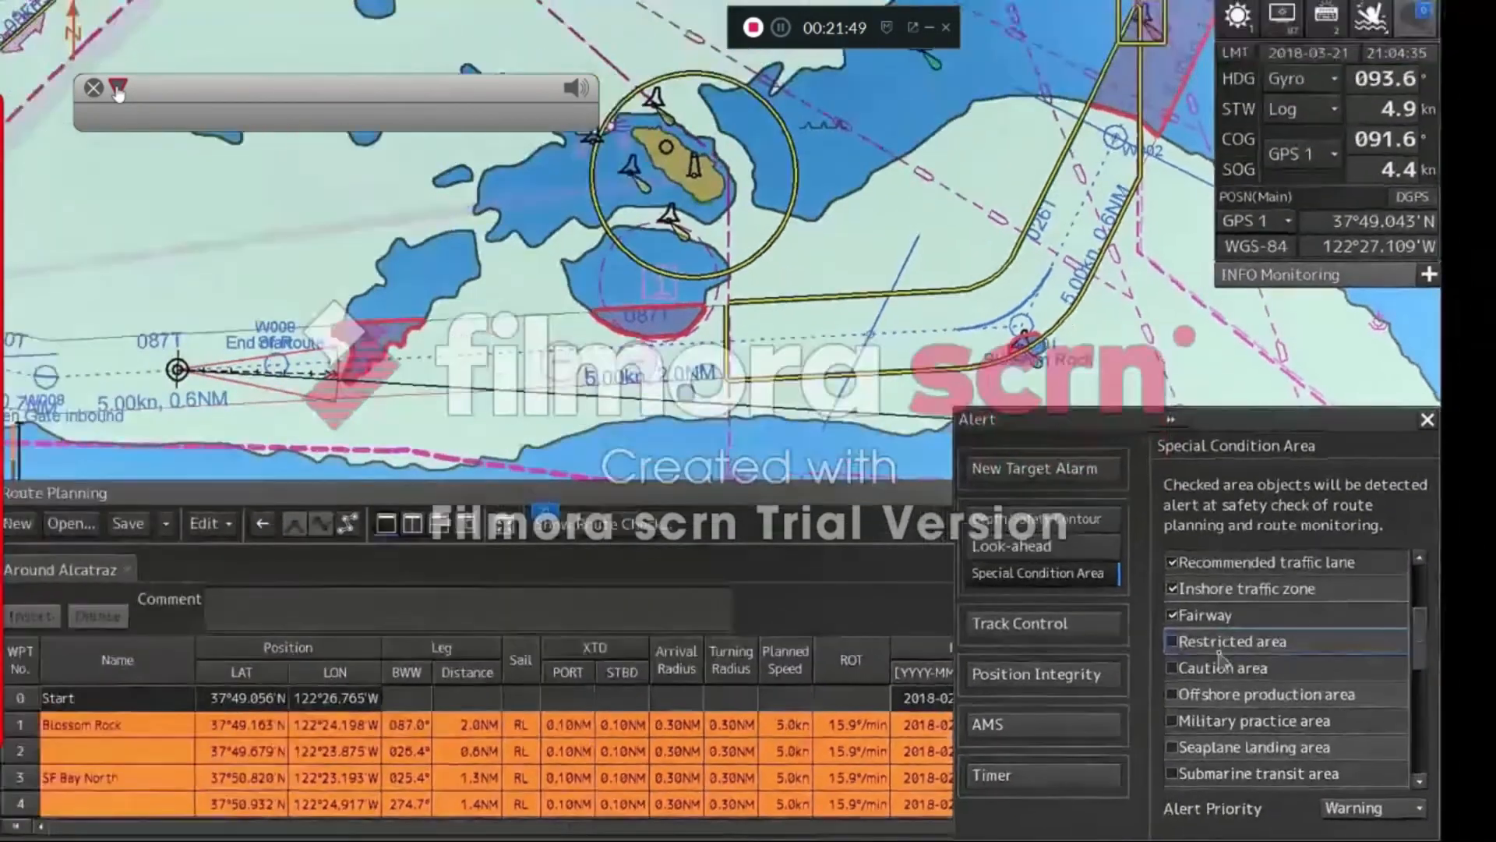
pyautogui.click(1213, 603)
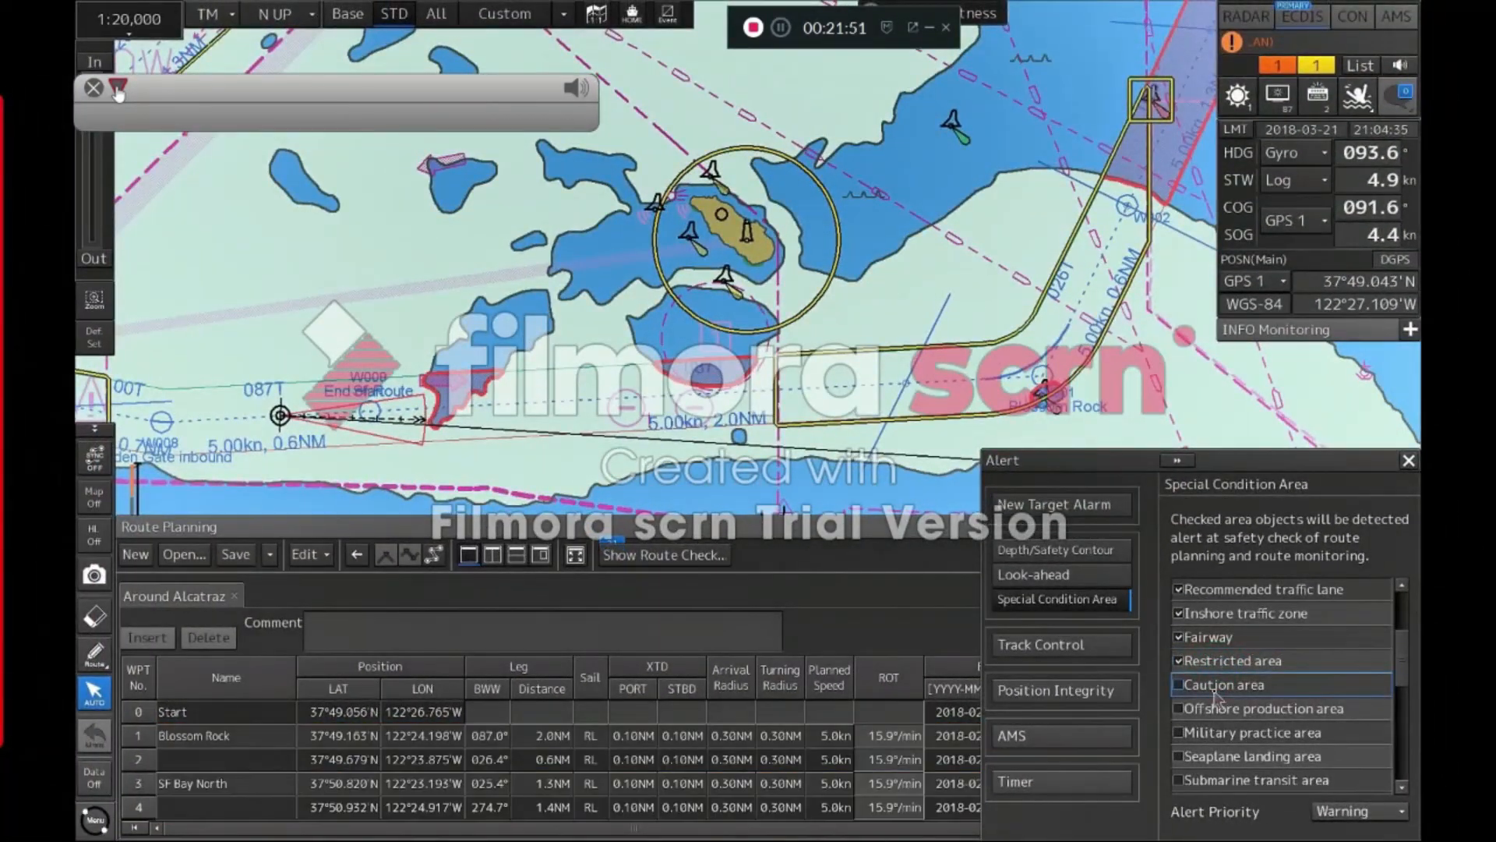
pyautogui.click(1216, 689)
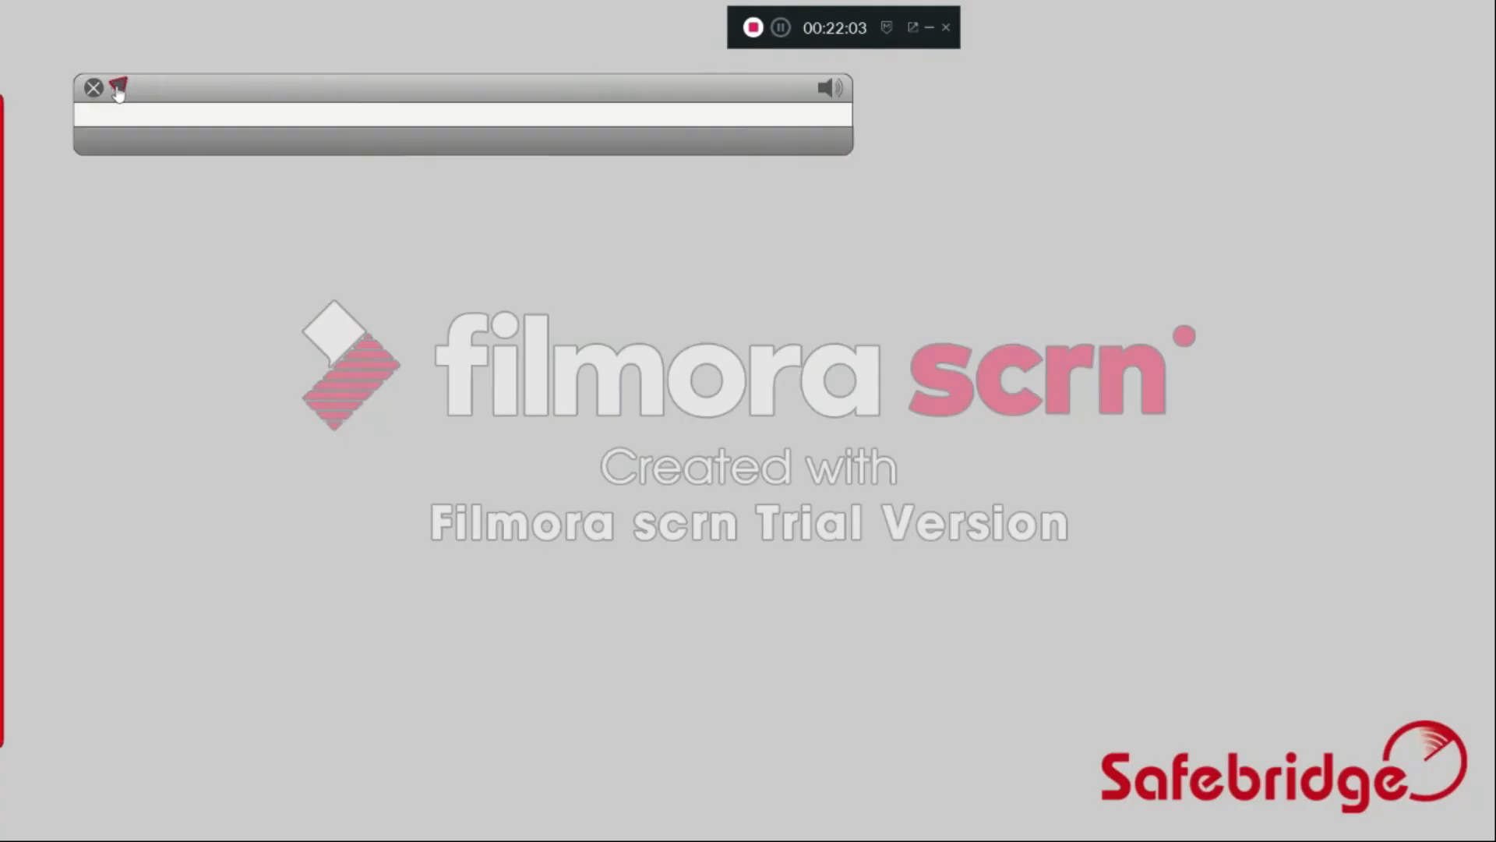
# Check the Display Safety Check Findings instructions and sort the findings by waypoint in descending, then ascending order
pyautogui.click(118, 89)
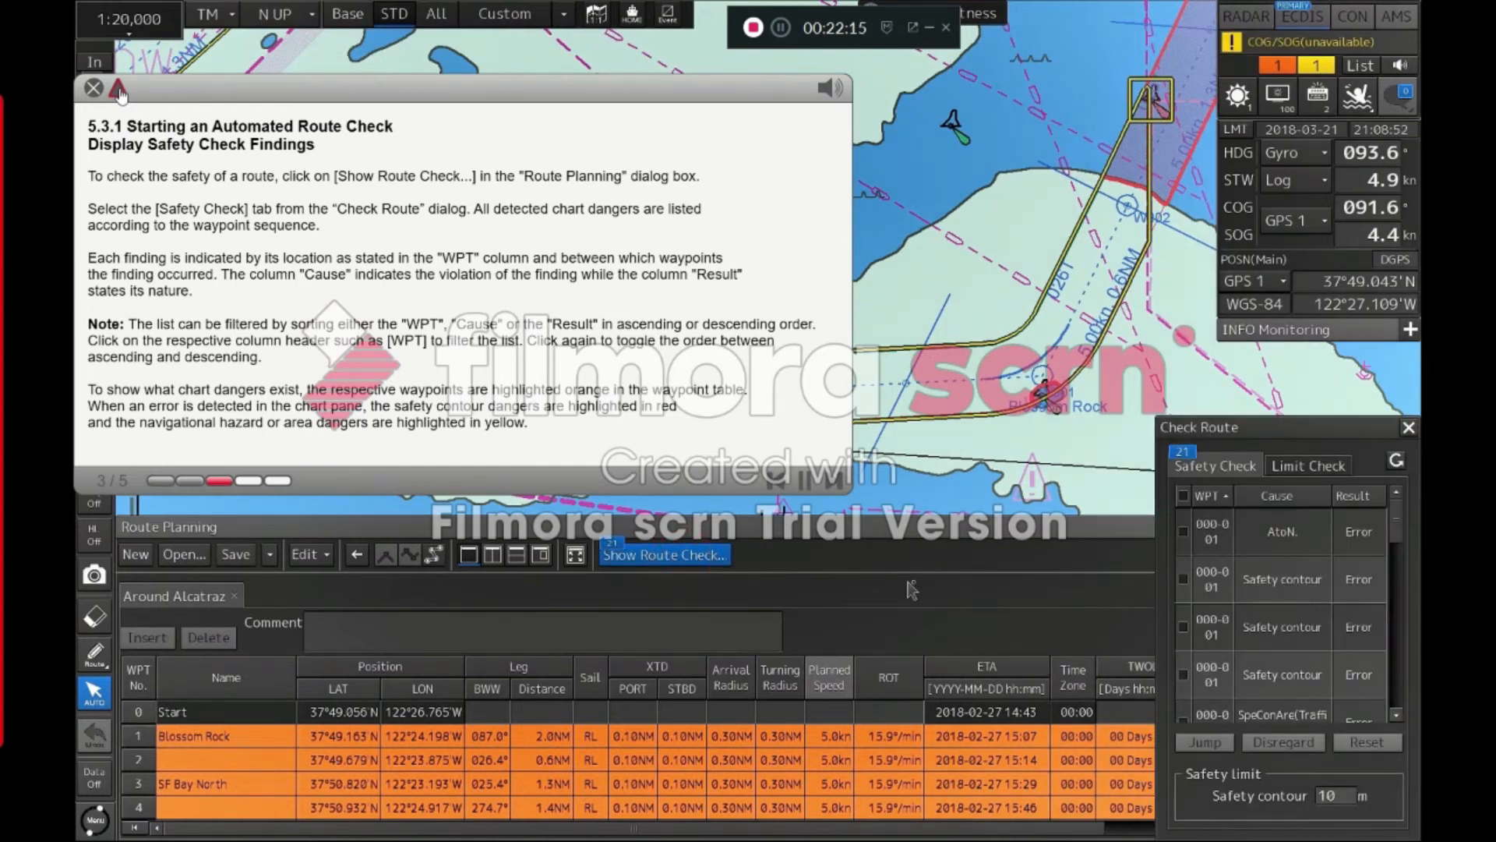
pyautogui.click(119, 91)
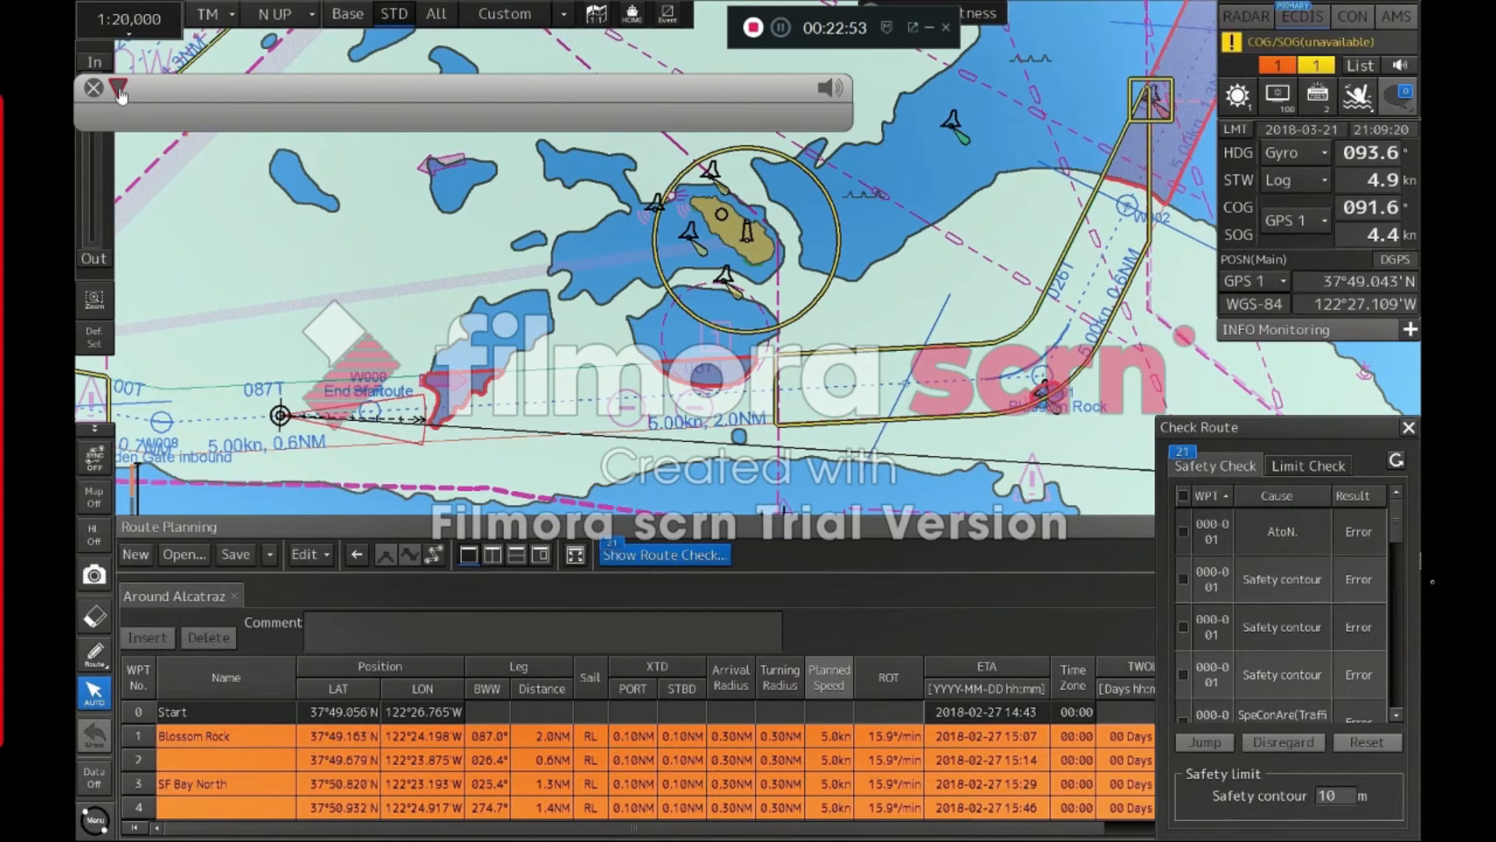
pyautogui.click(1224, 497)
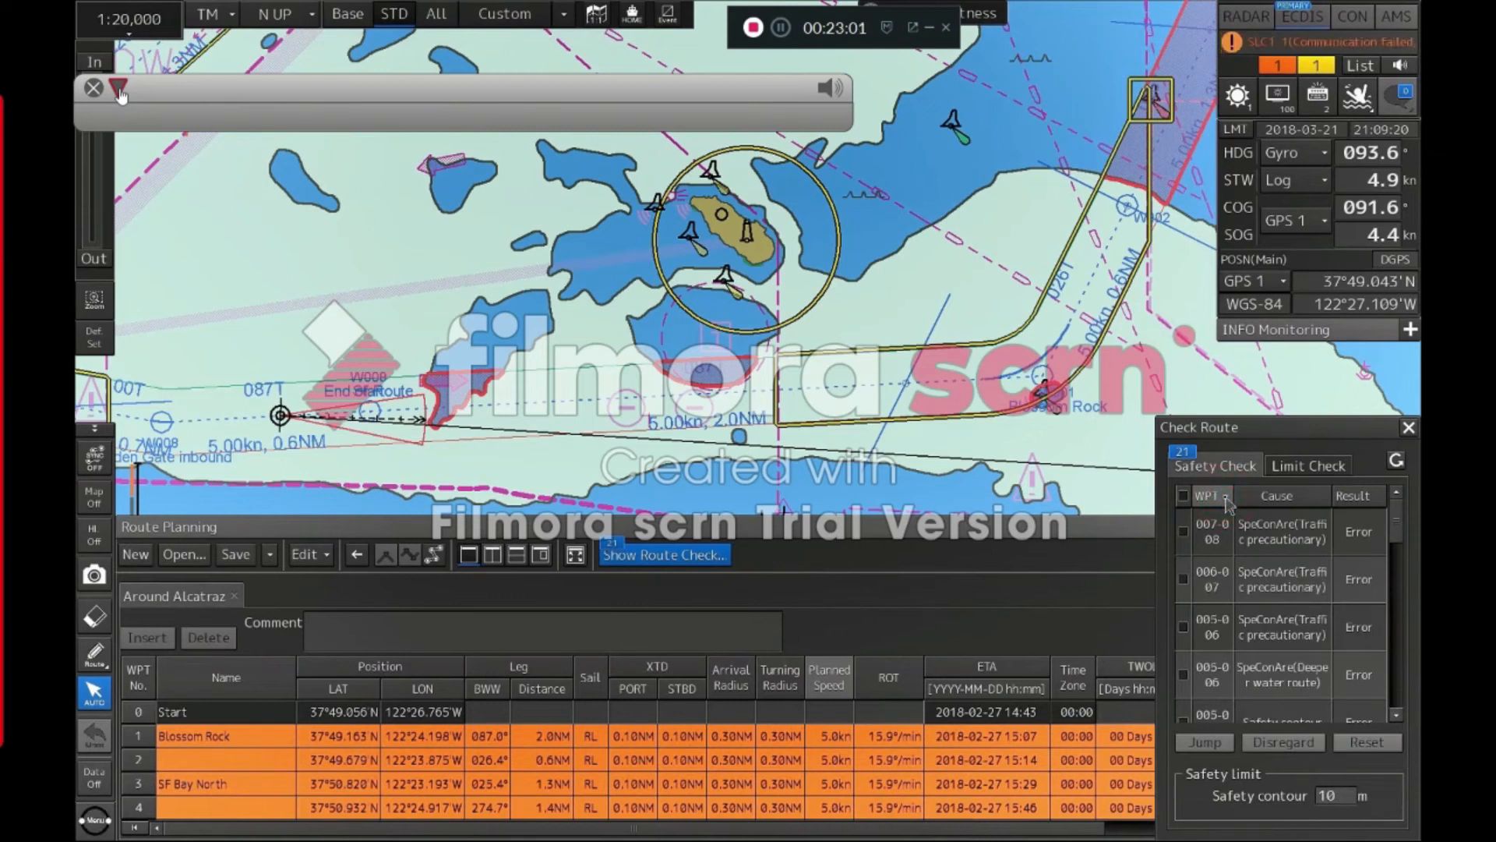
pyautogui.click(1224, 497)
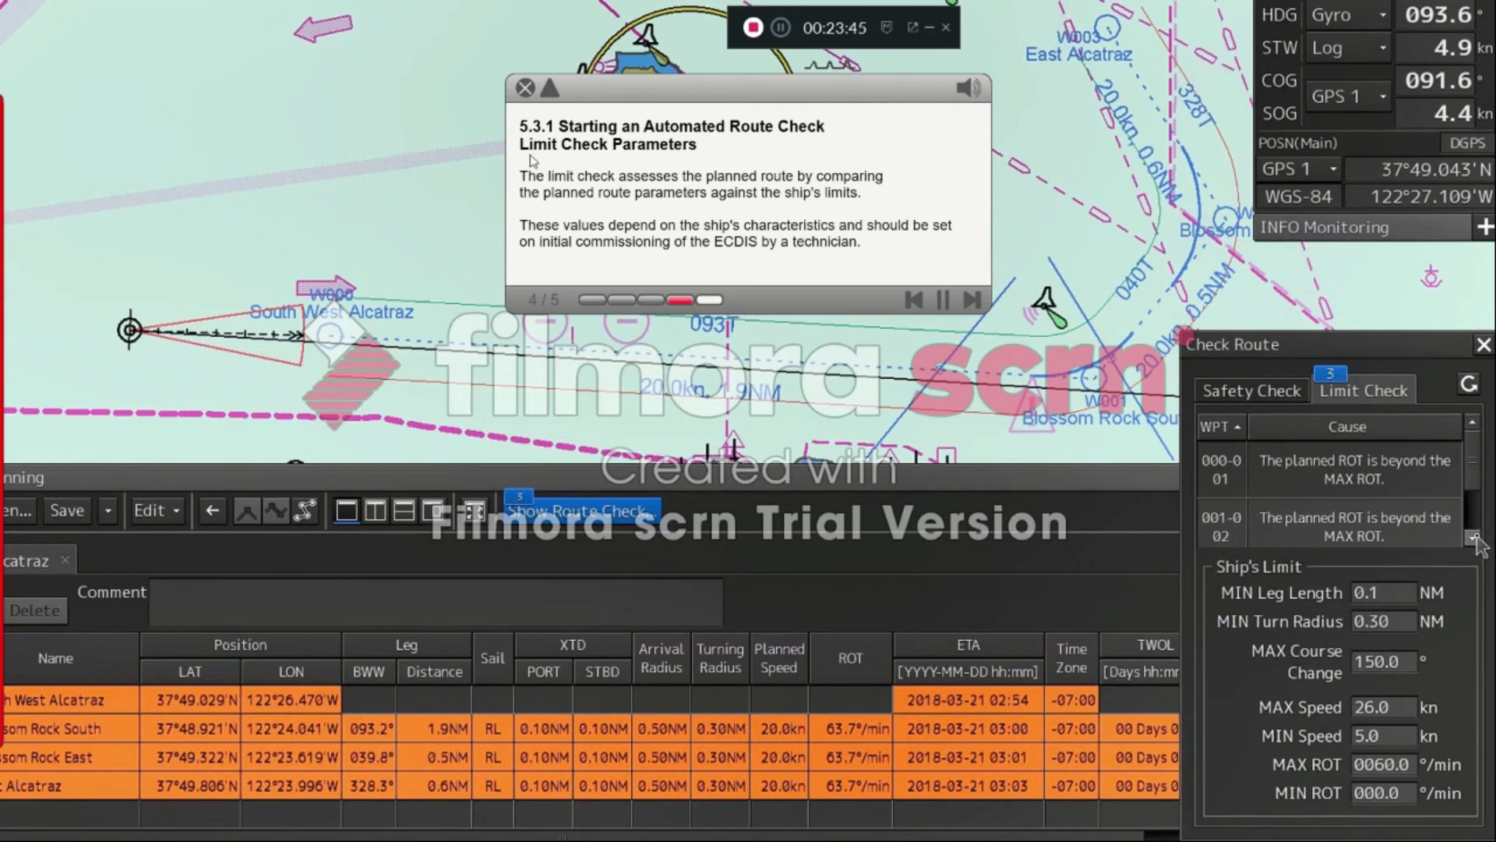
# Display the limit check findings for south Alcatraz, select the finding between waypoints 000 and 001, and recheck the instructions
pyautogui.click(551, 89)
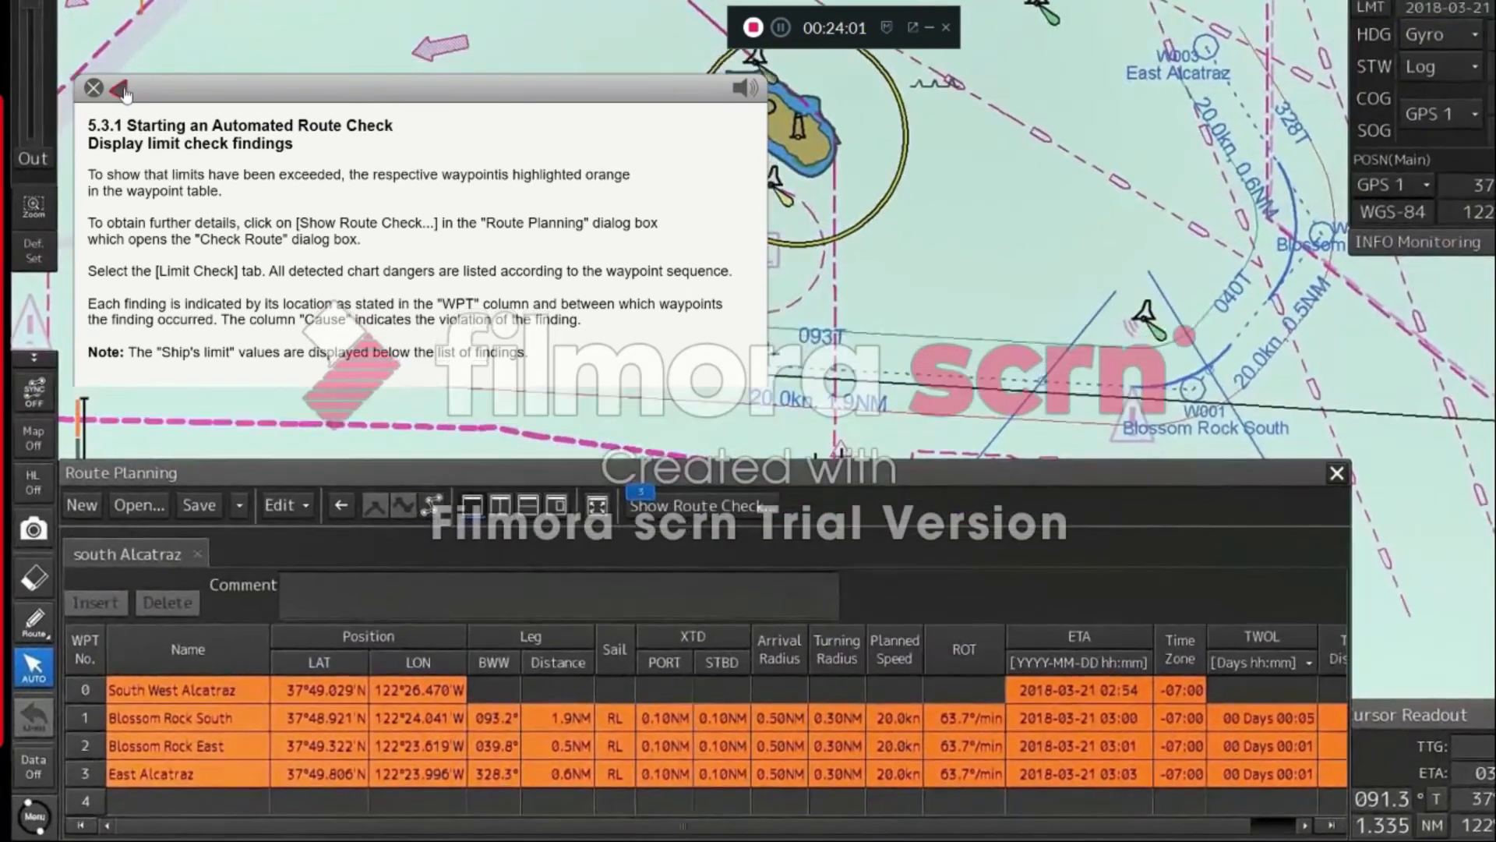
pyautogui.click(121, 90)
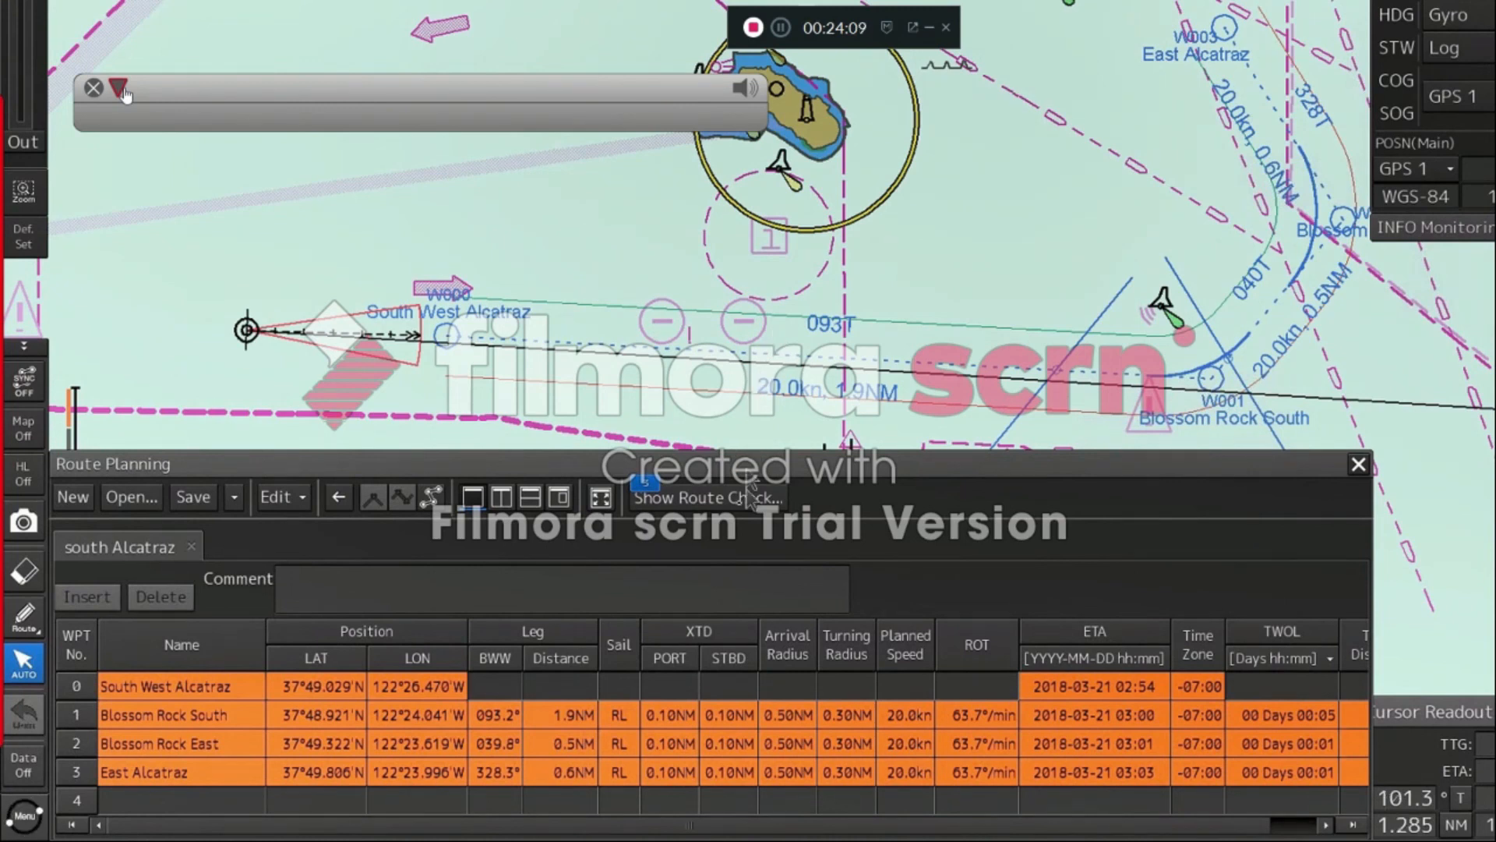
pyautogui.click(739, 505)
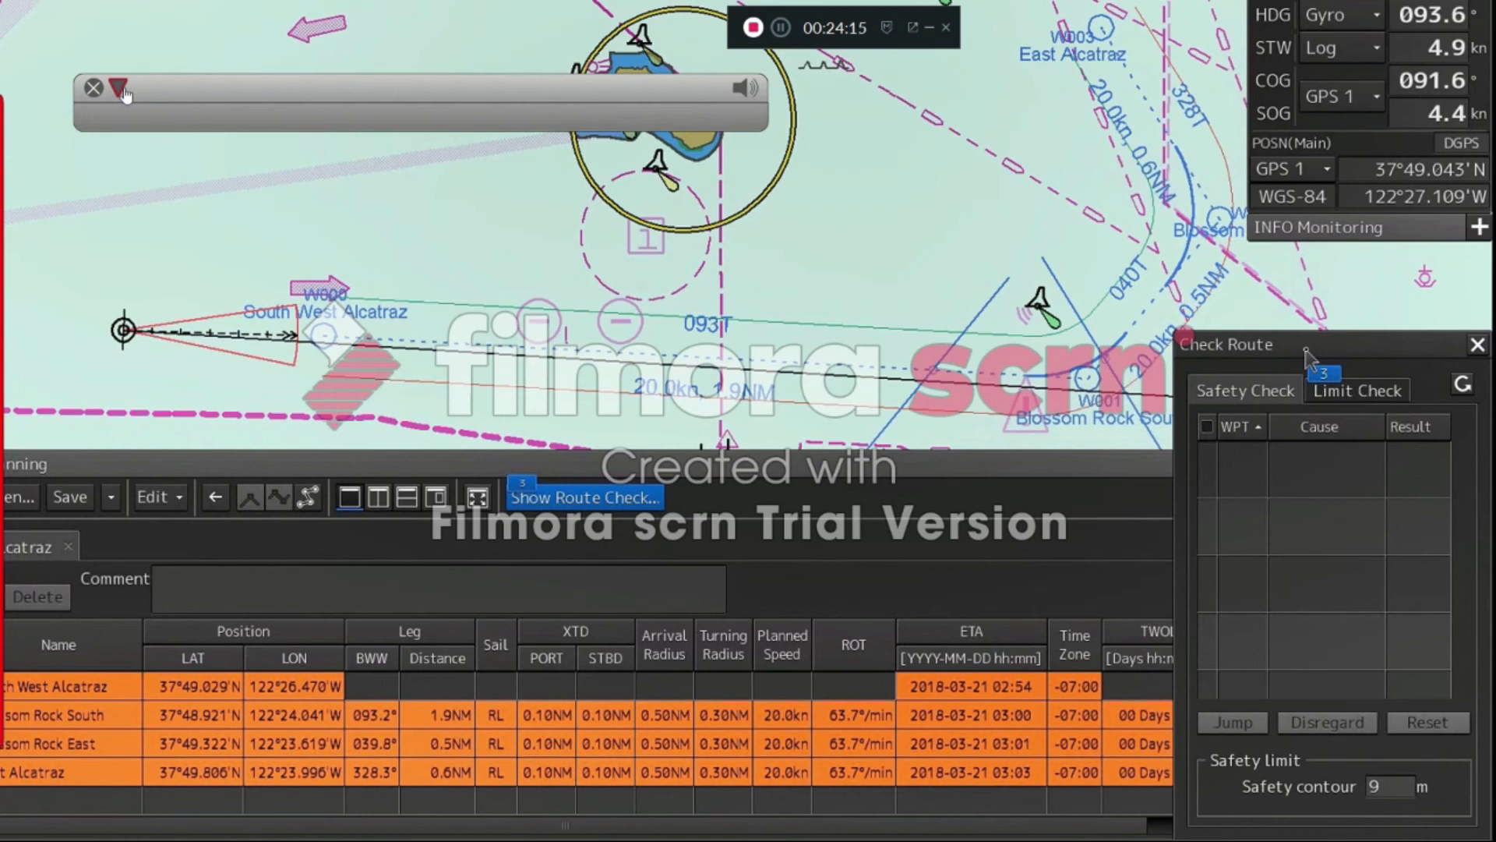
pyautogui.click(1403, 401)
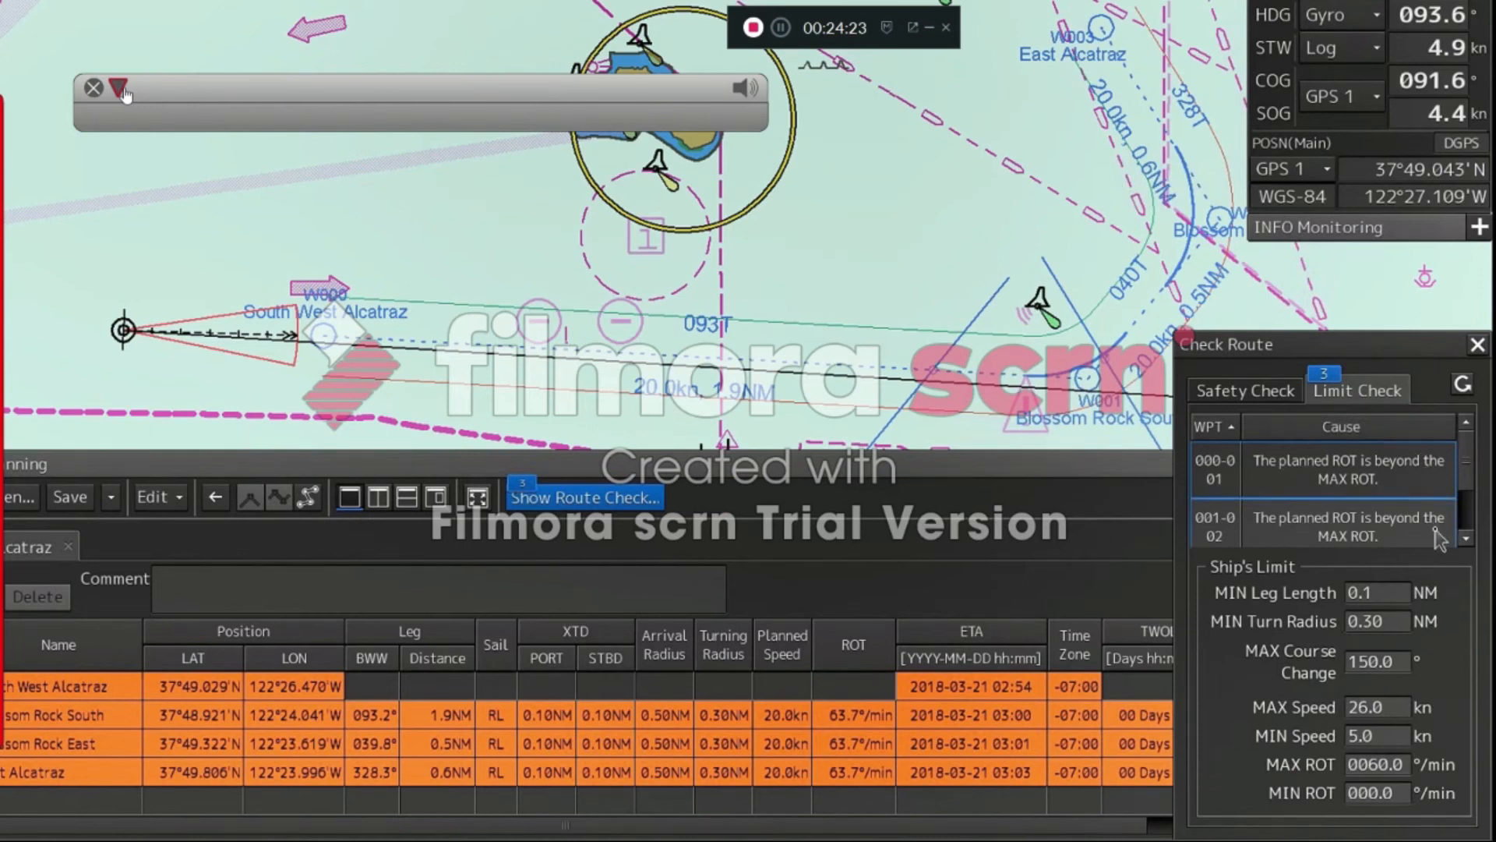
pyautogui.click(1430, 483)
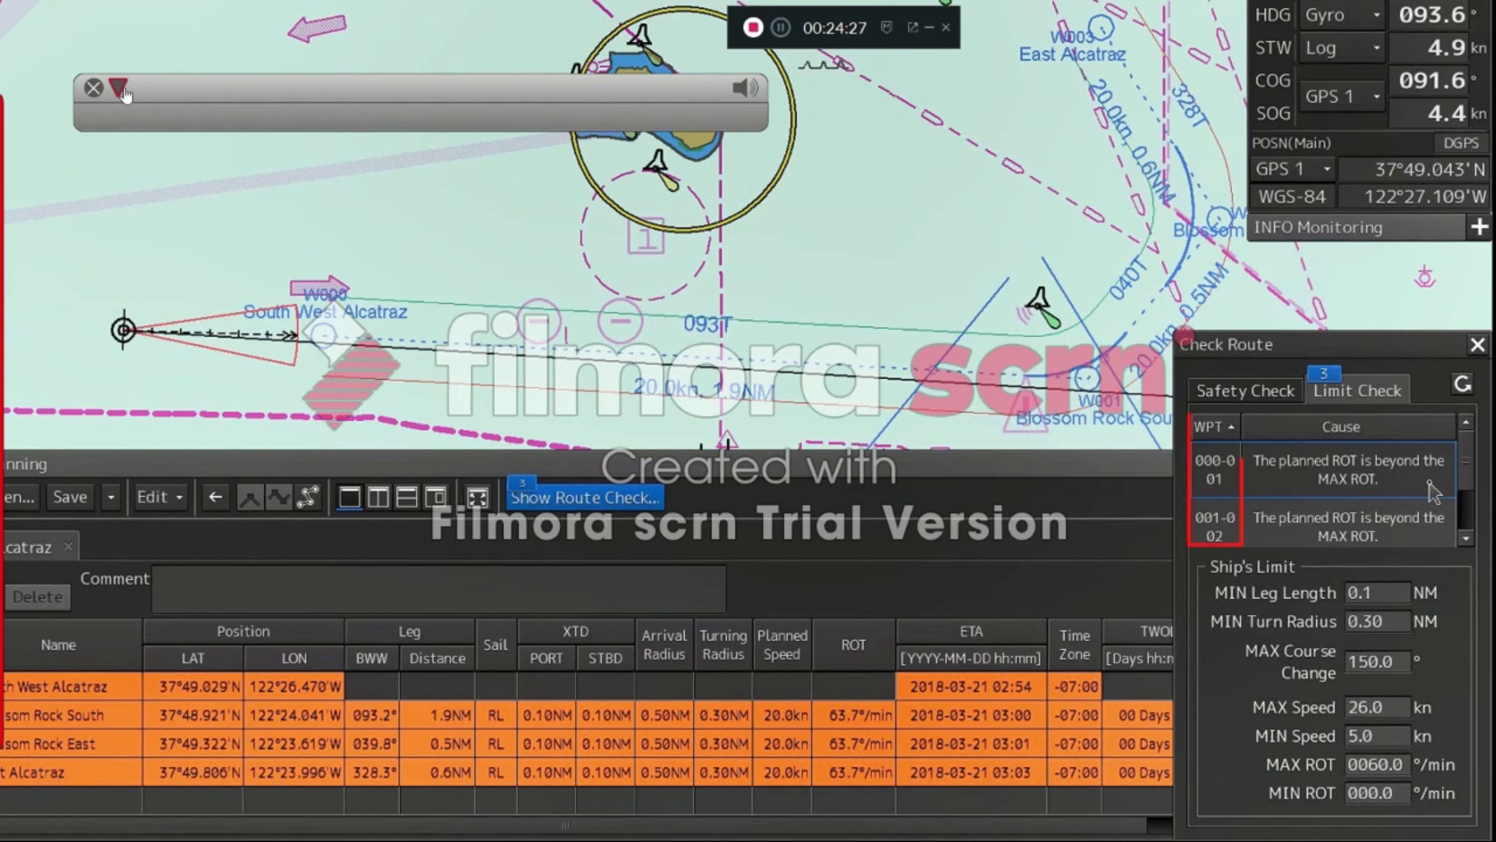
pyautogui.click(120, 88)
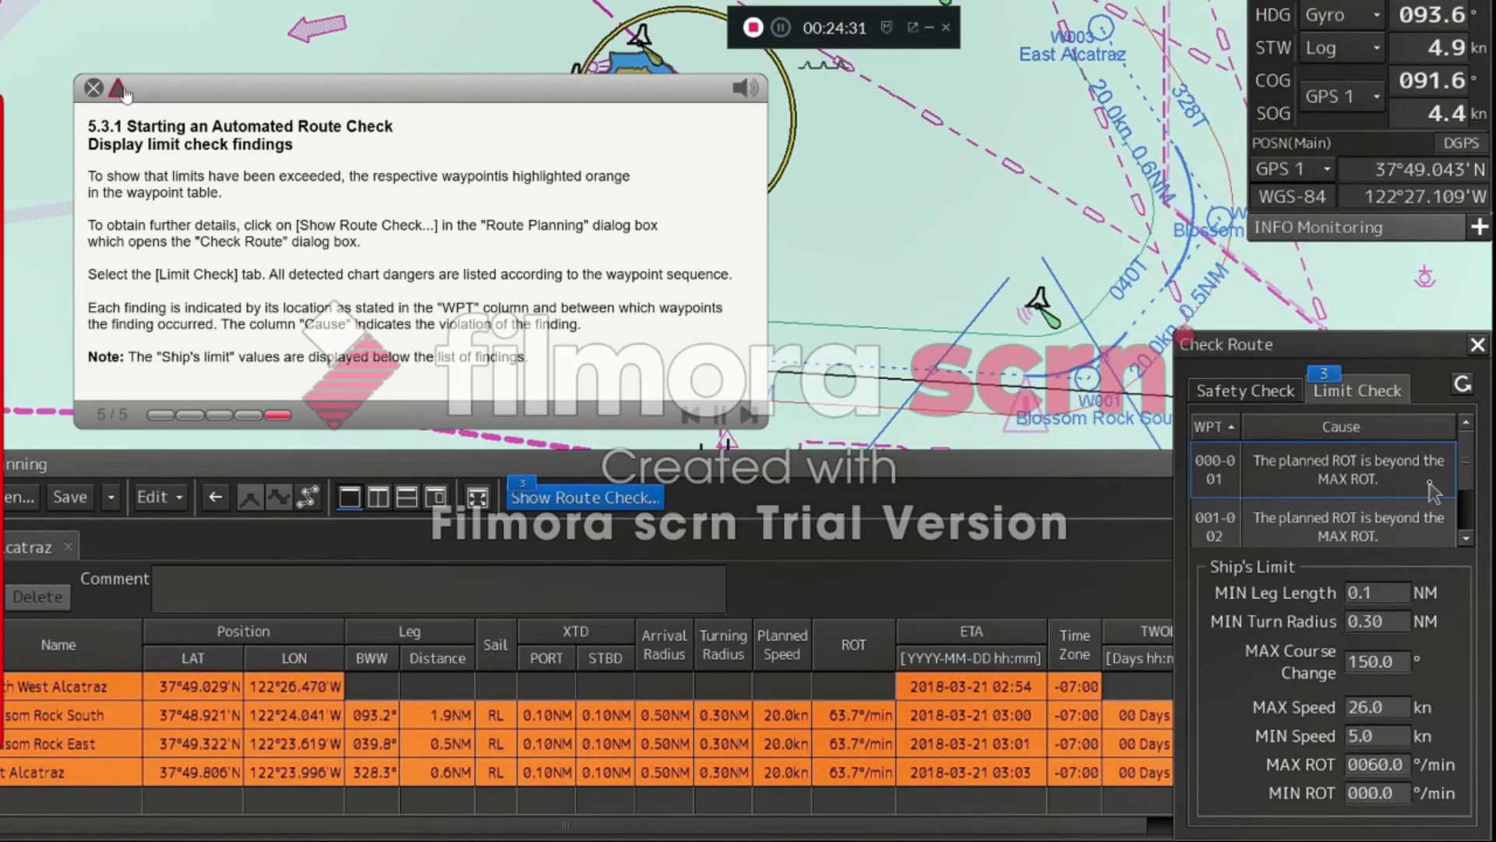
pyautogui.click(120, 88)
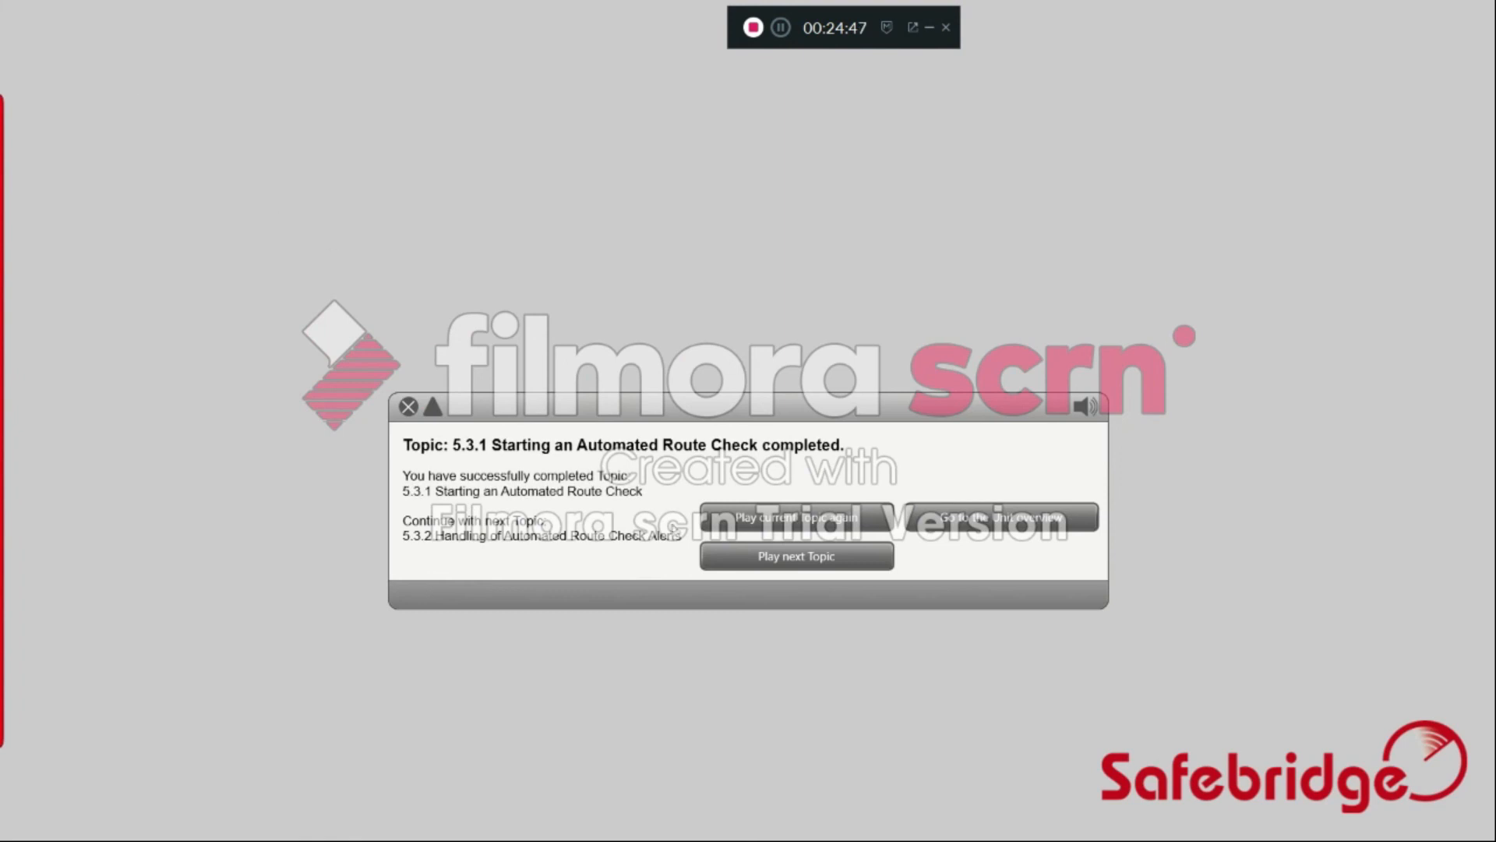
# Continue to topic 5.3.2 Handling of Automated Route Check Alerts and start it
pyautogui.click(795, 561)
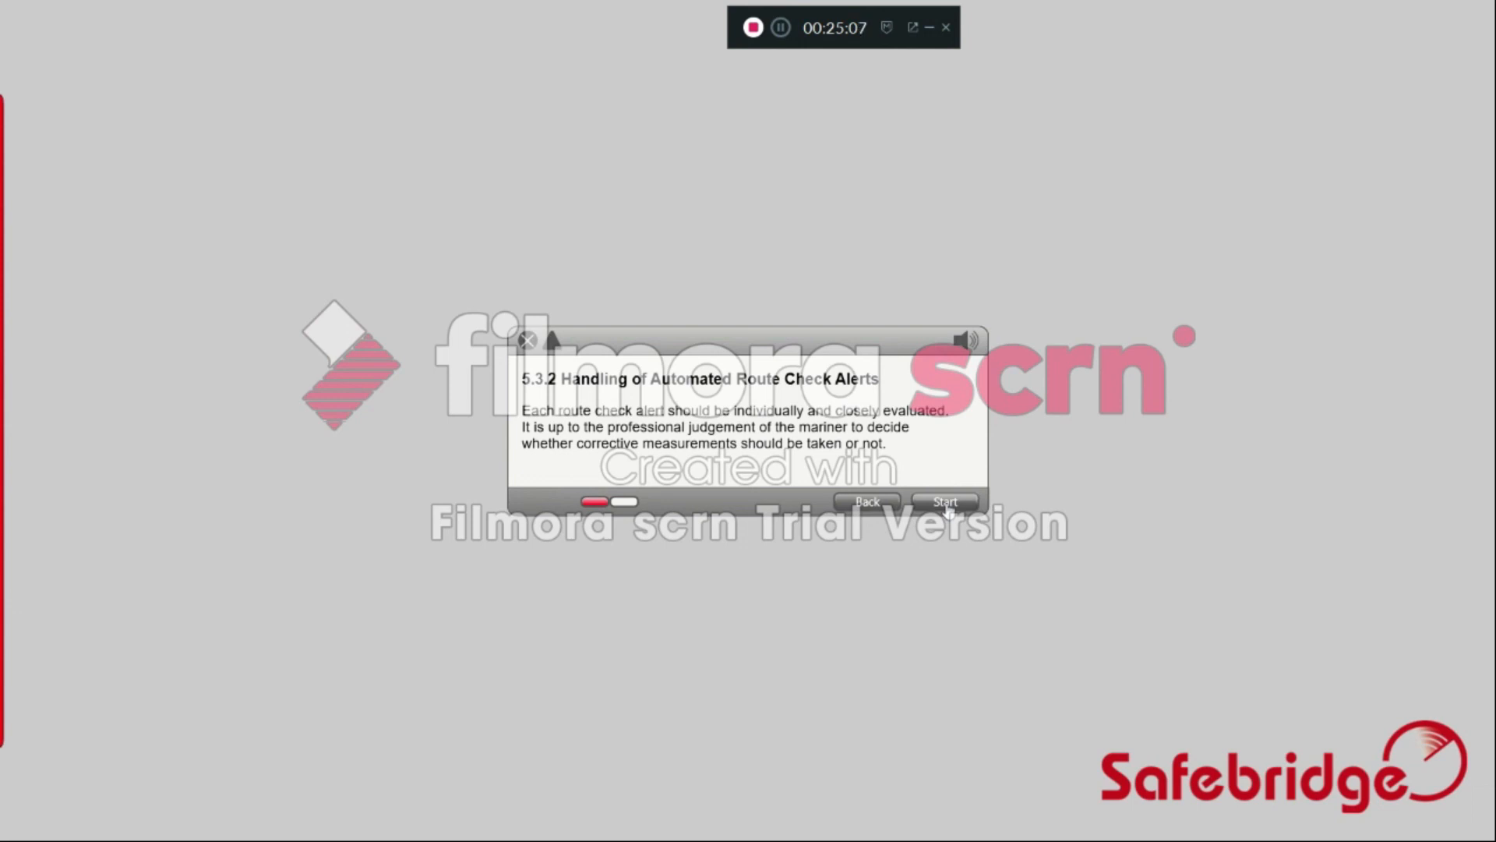
pyautogui.click(945, 503)
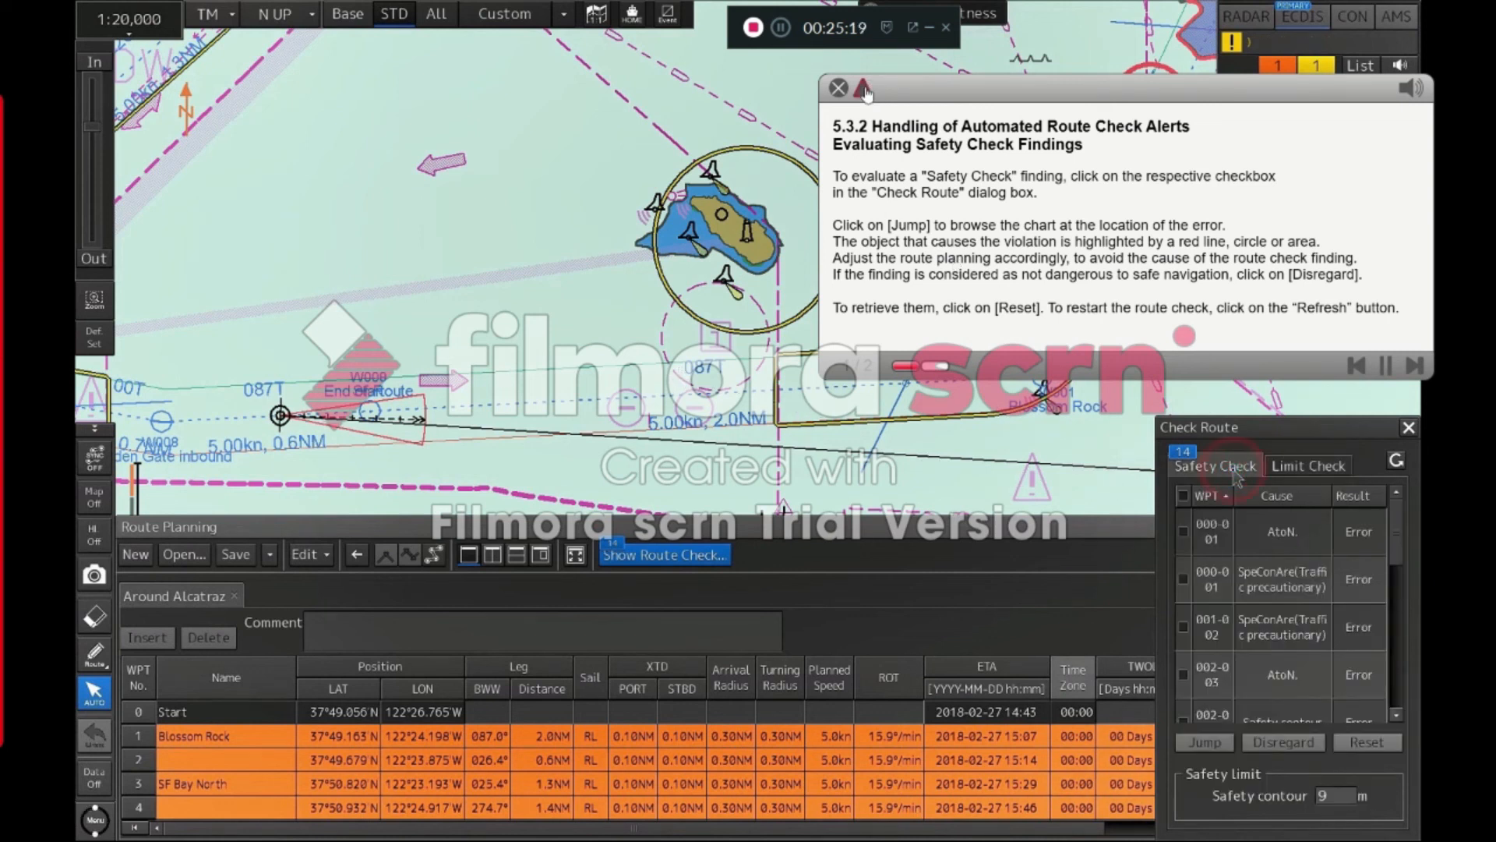
# Move the Evaluating Safety Check Findings instructions aside, reread and collapse them, and disregard the AtoN finding between waypoints 002 and 003
pyautogui.click(865, 91)
pyautogui.moveTo(902, 83); pyautogui.dragTo(189, 59)
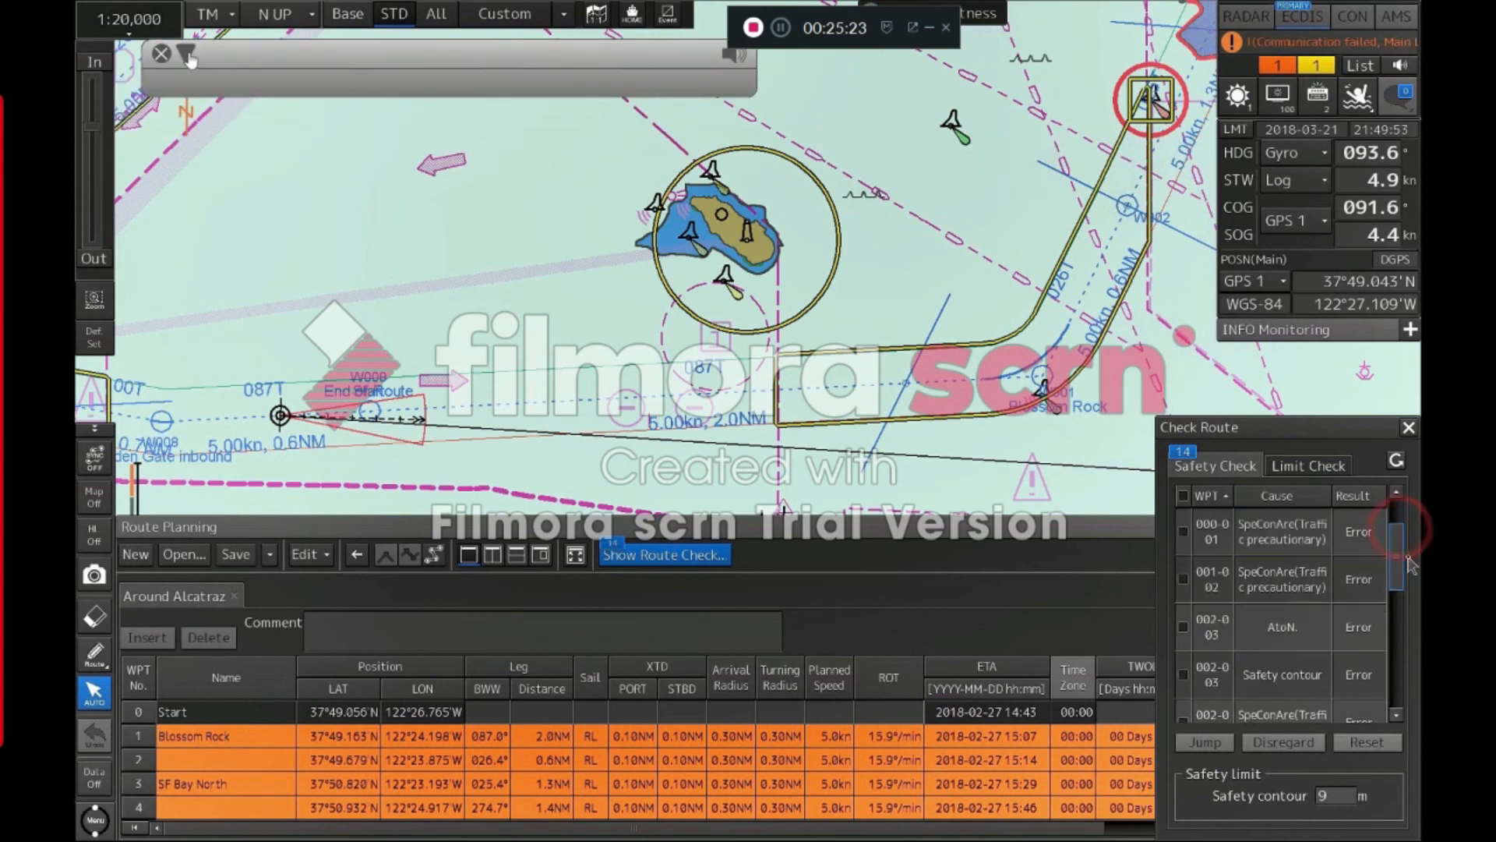
pyautogui.click(187, 54)
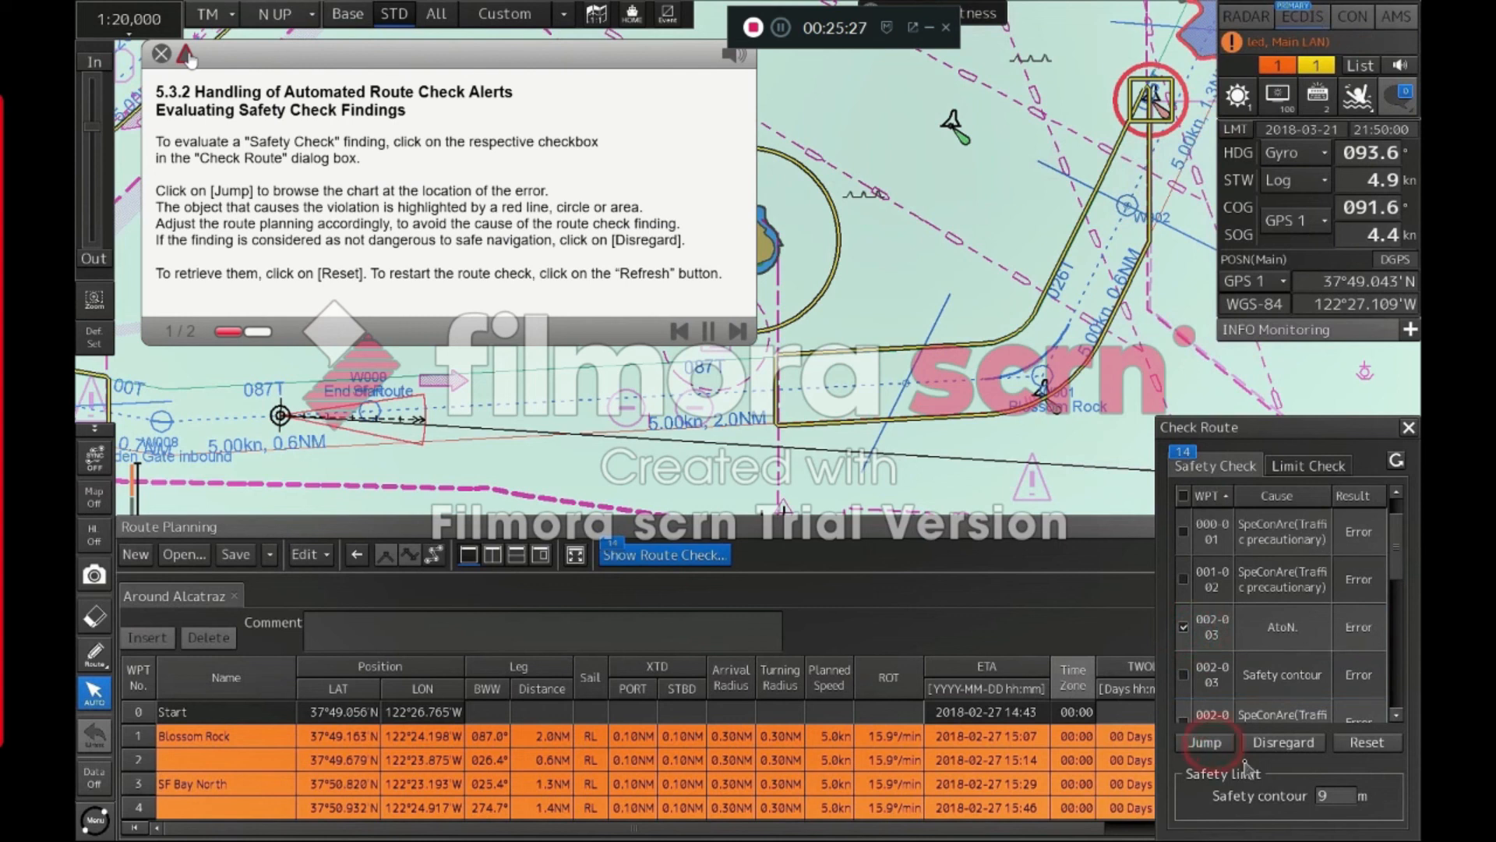
pyautogui.click(187, 55)
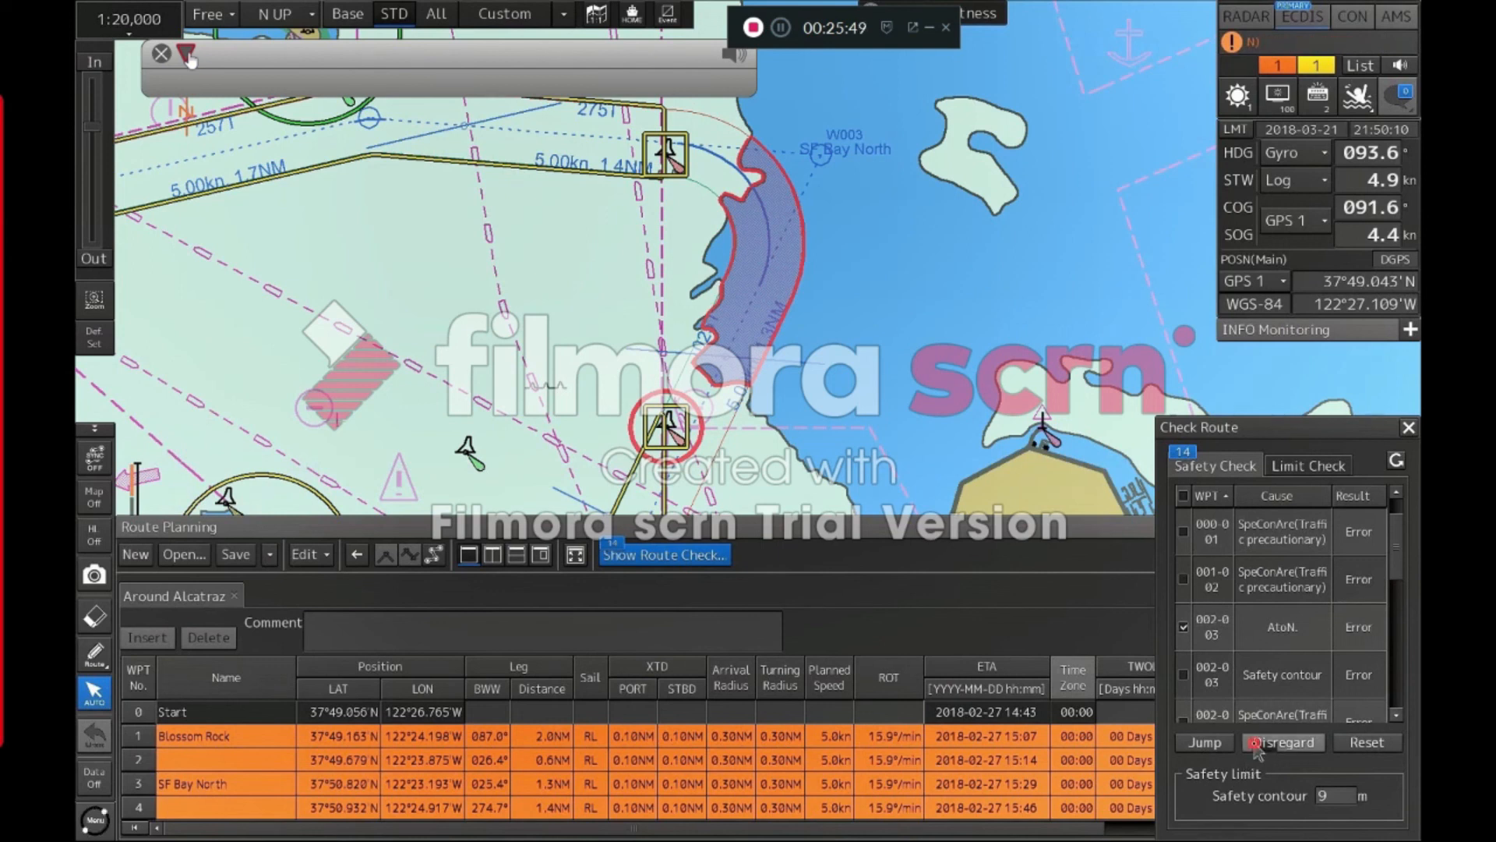
pyautogui.click(1254, 742)
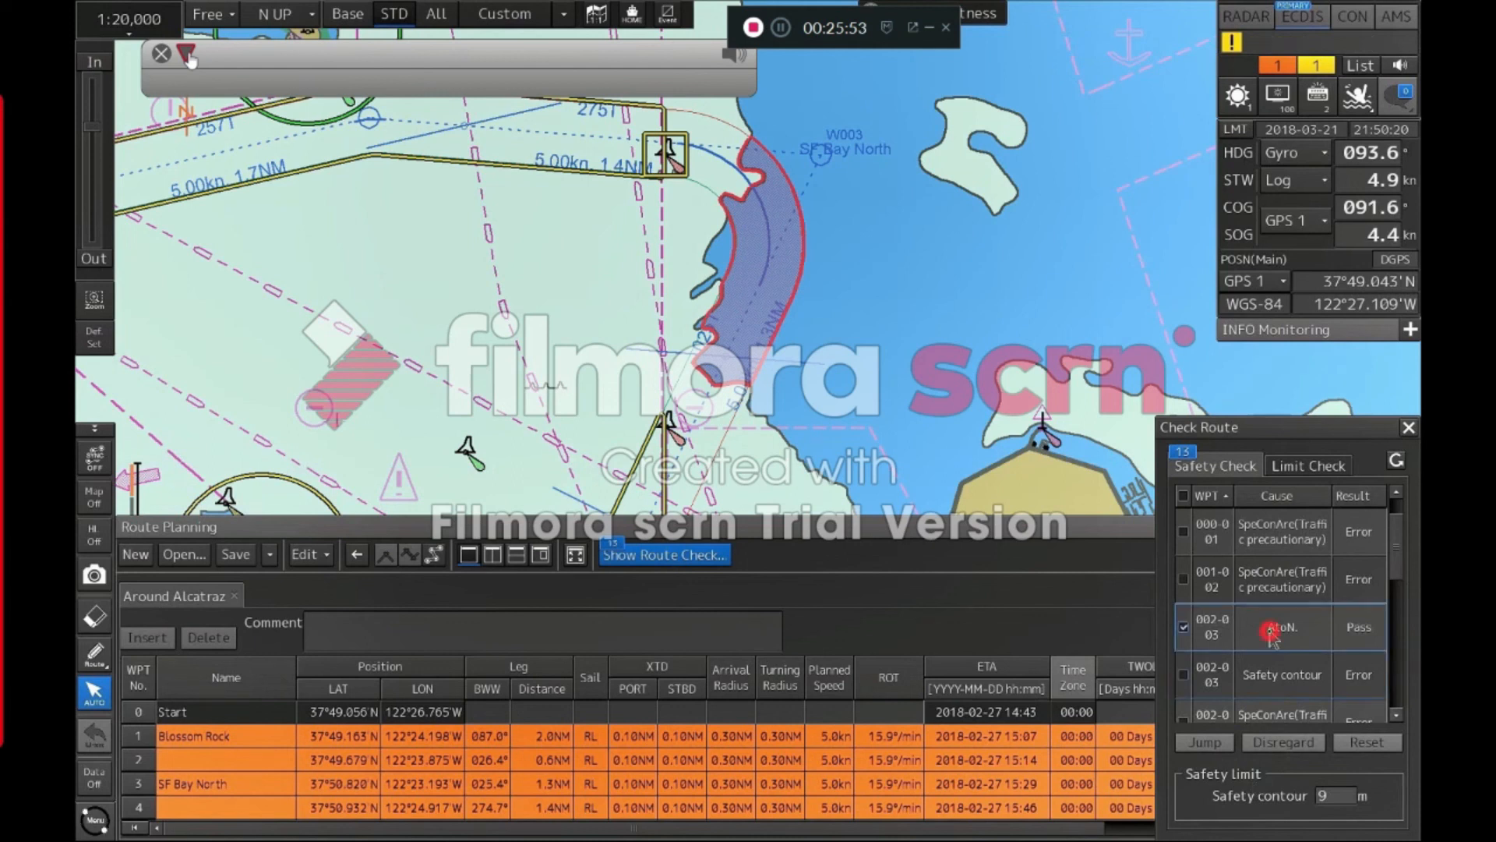
# Reset the disregarded AtoN finding between waypoints 002 and 003 and restart the route check
pyautogui.click(1273, 628)
pyautogui.click(1366, 742)
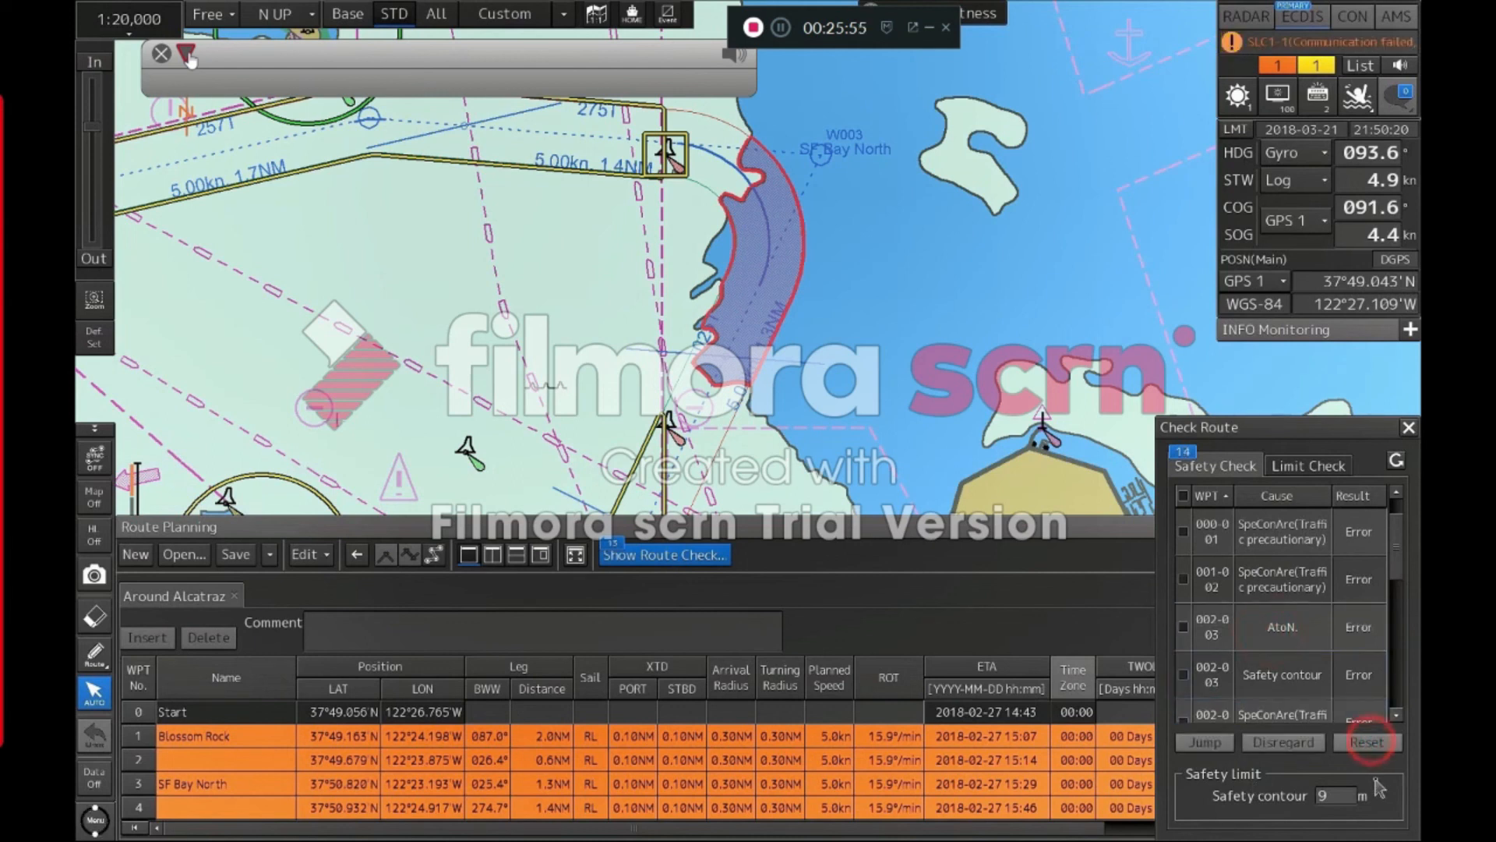
pyautogui.click(1395, 460)
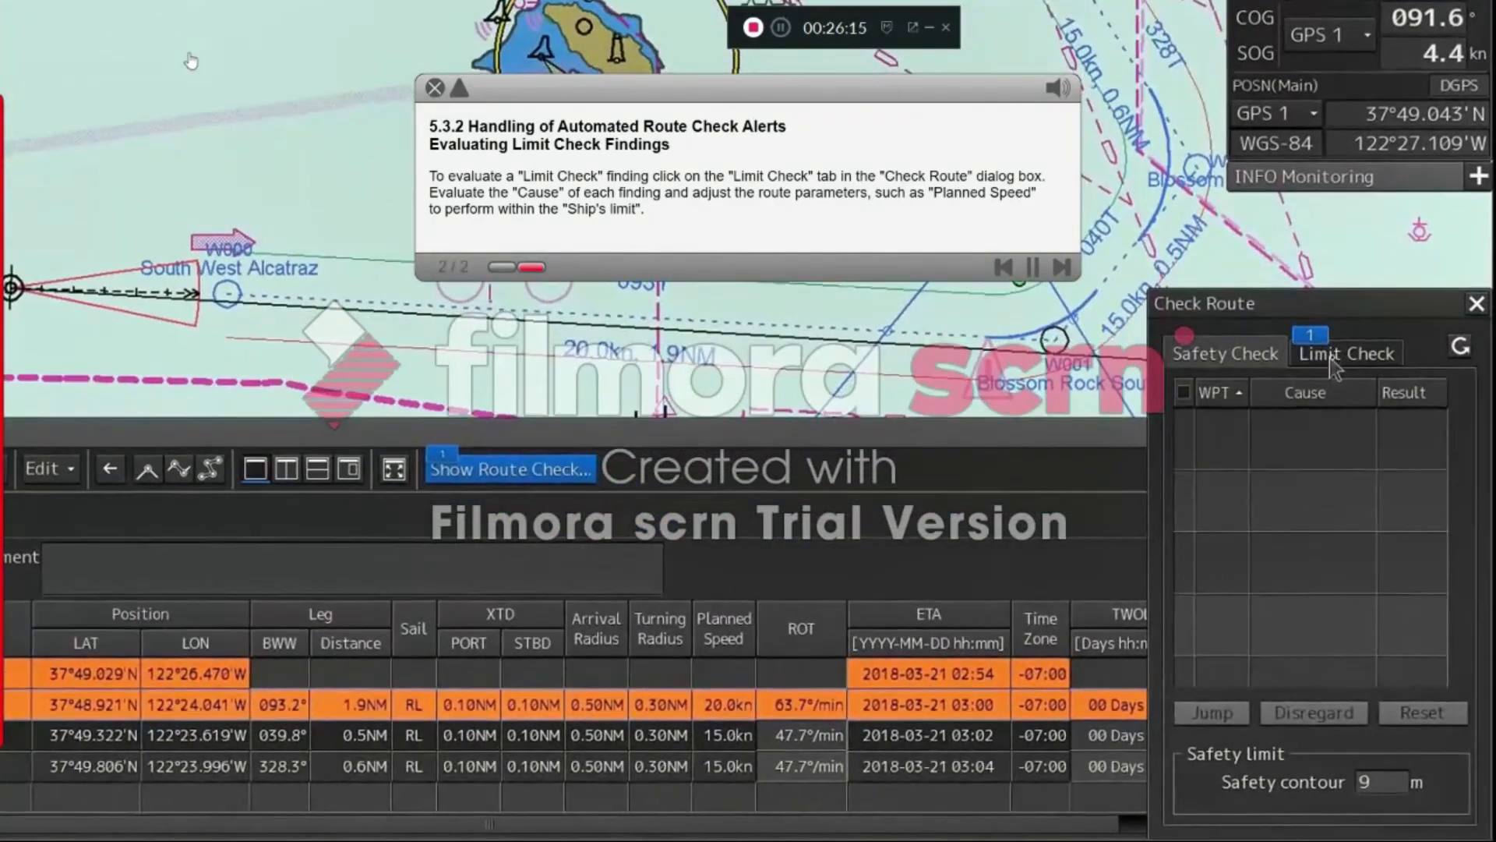
# Display the limit check findings to examine their cause and collapse the Evaluating Limit Check Findings instructions
pyautogui.click(1343, 369)
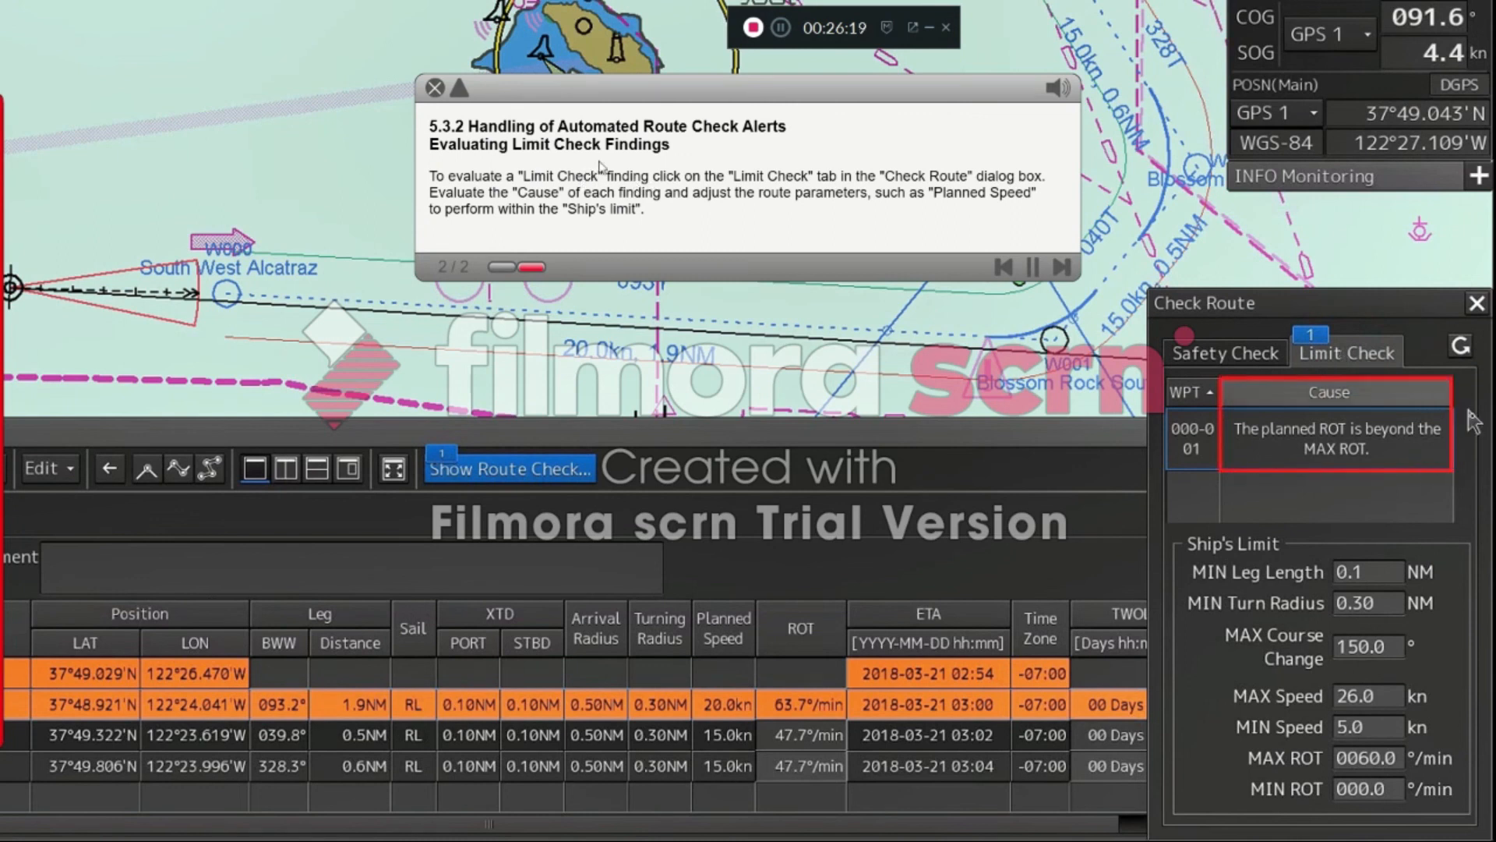
pyautogui.click(460, 89)
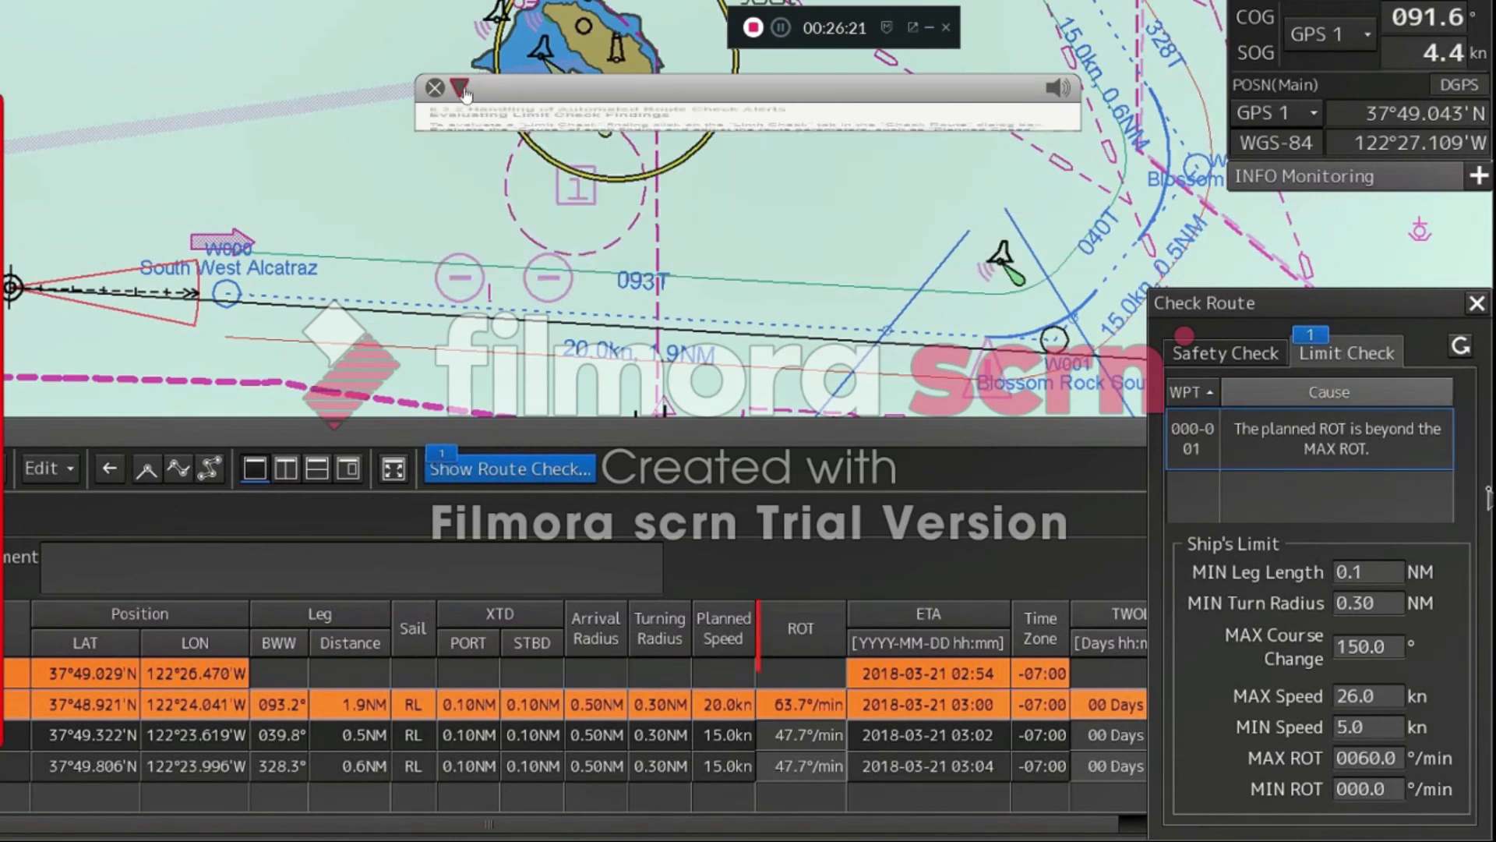